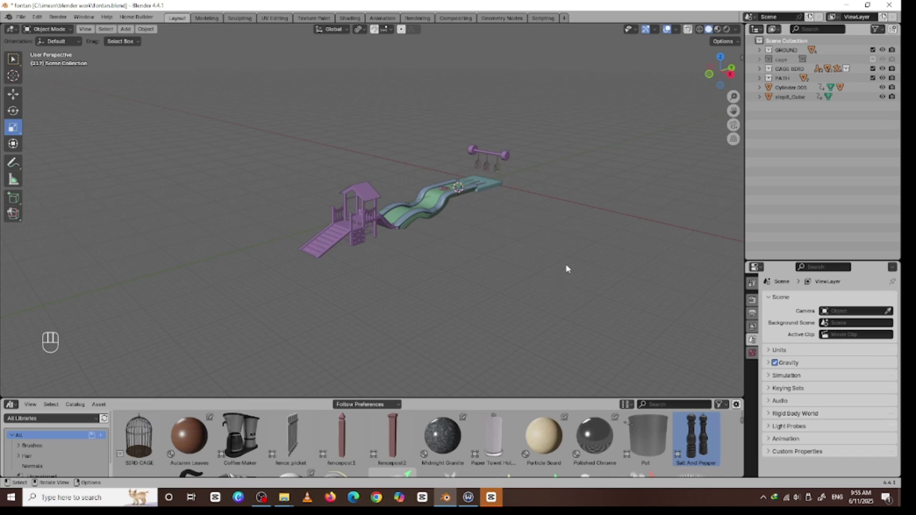
- Examine the playhouse, its ramp and slide, and the connected wavy path from several angles and distances
middle_click_drag(569, 266, 533, 267)
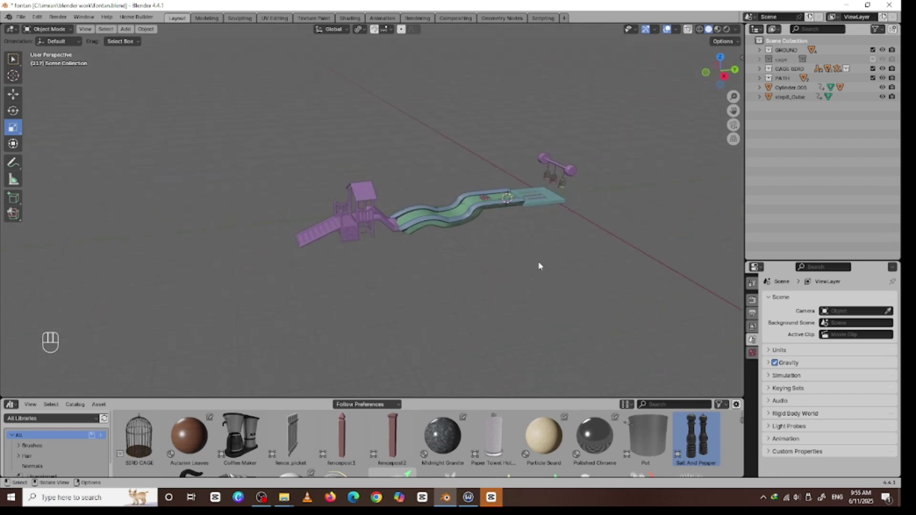
middle_click_drag(540, 265, 534, 190)
middle_click_drag(402, 227, 429, 241)
left_click(346, 216)
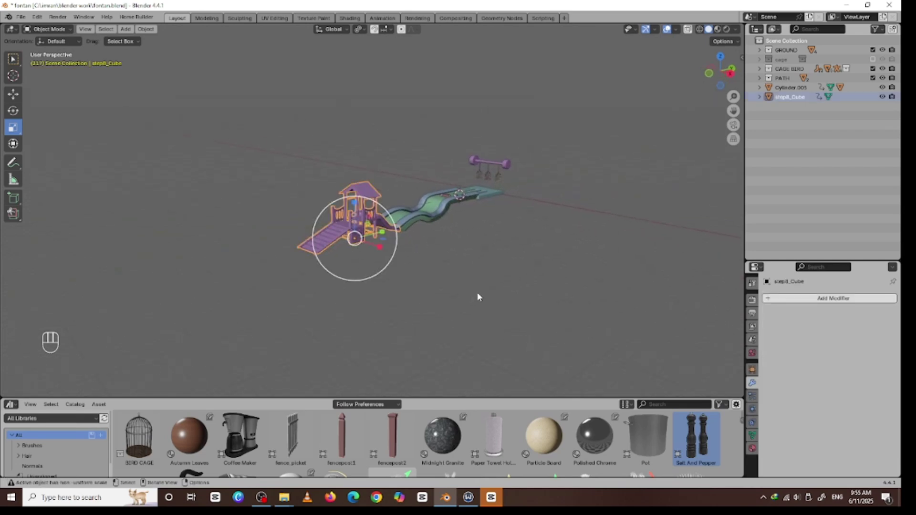
middle_click_drag(477, 292, 367, 232)
left_click(585, 297)
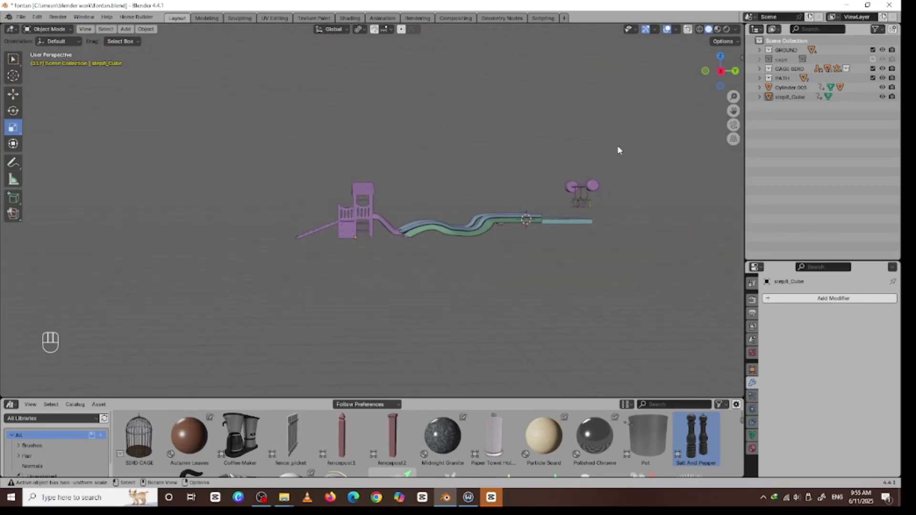
middle_click_drag(619, 151, 605, 221, "ctrl")
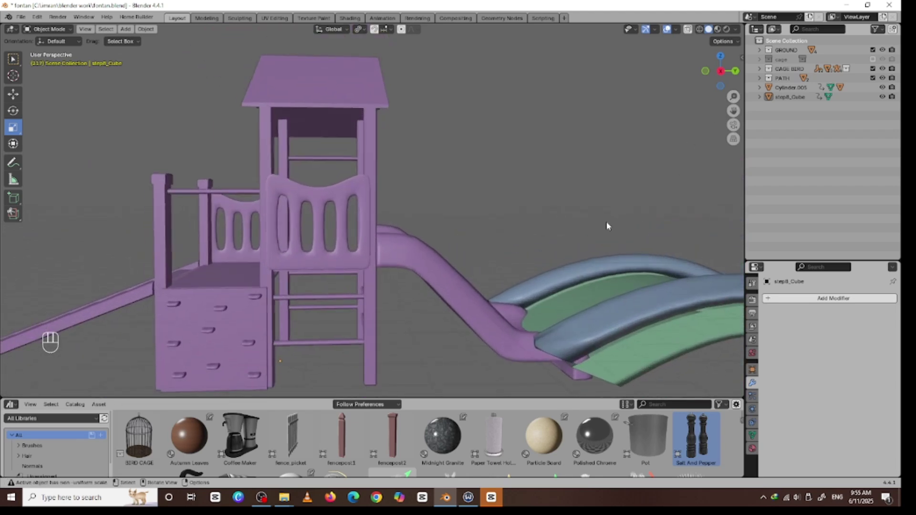
middle_click_drag(622, 263, 700, 259)
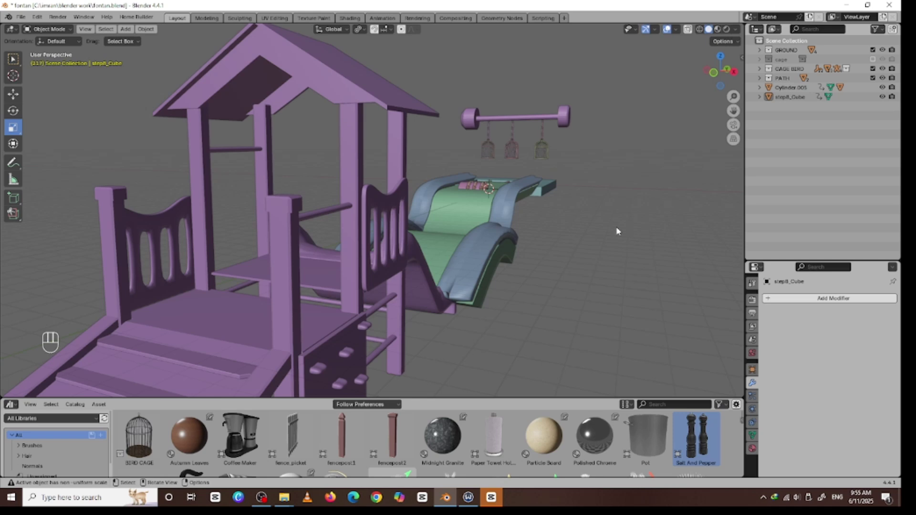
middle_click_drag(480, 235, 386, 207)
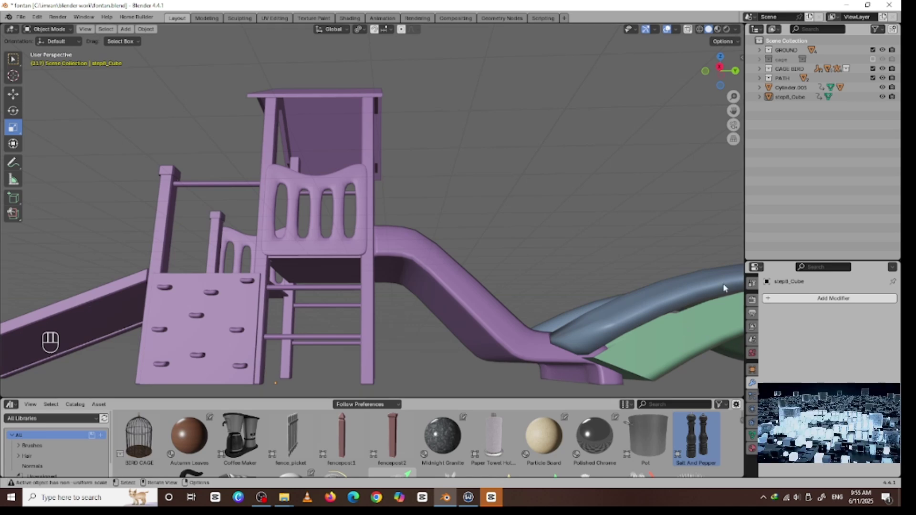
scroll(493, 180, "down", 5)
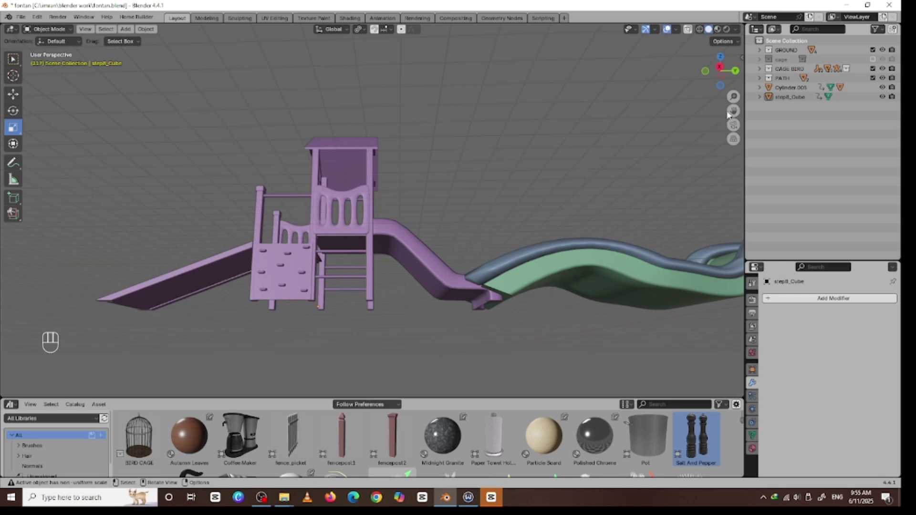
middle_click_drag(284, 189, 457, 281, "shift")
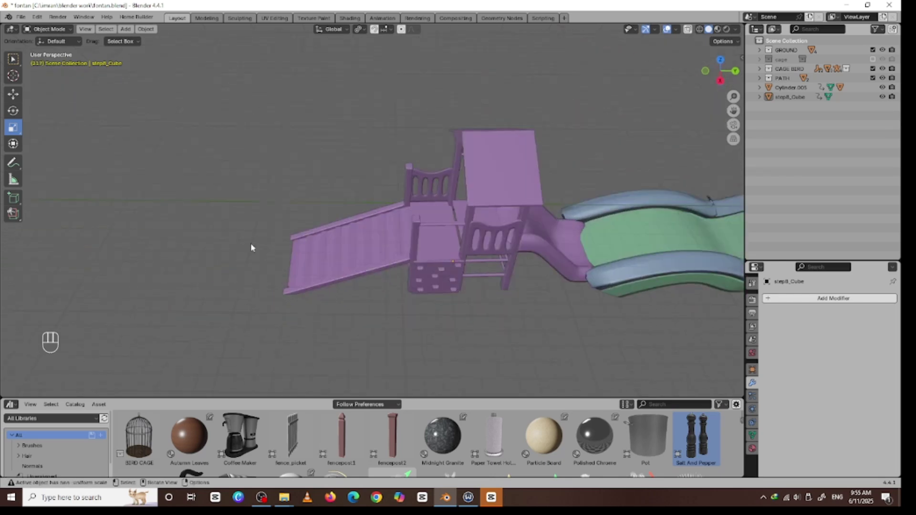
- Snap the 3D cursor to the purple playhouse object
left_click(302, 269)
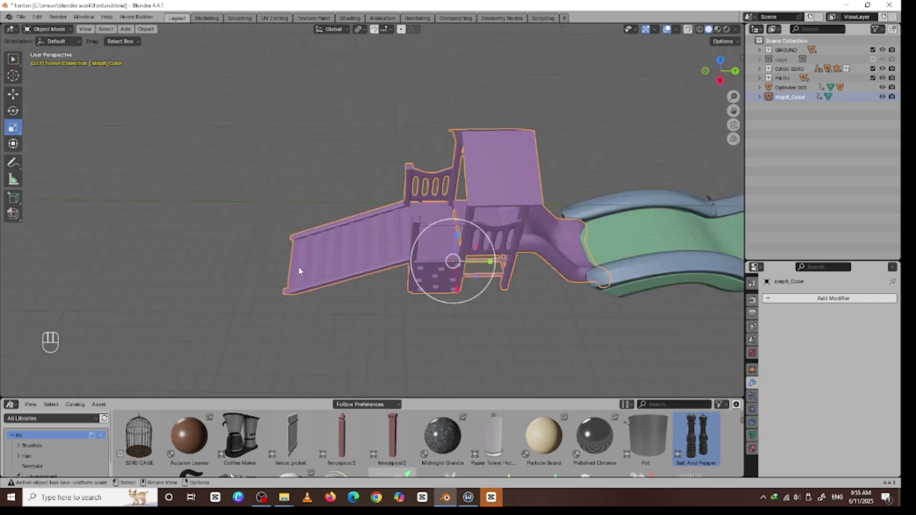
key("shift+s")
left_click(305, 319)
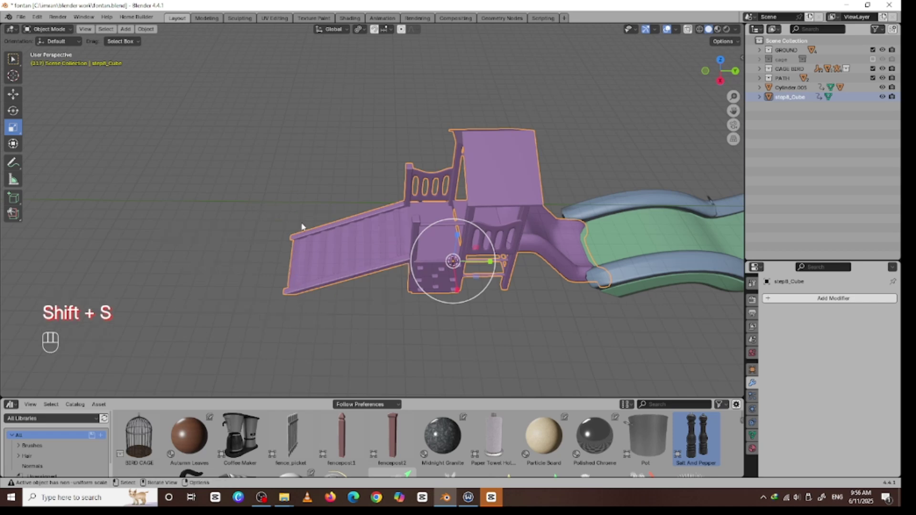
- Select the tread faces of the playhouse ramp in Edit Mode and apply a bevel of 0 m width
key("Tab")
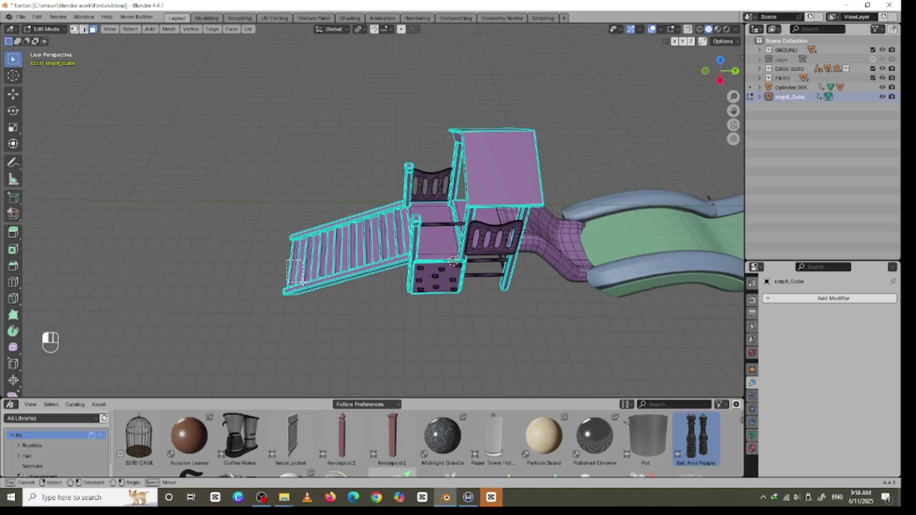
left_click(297, 276)
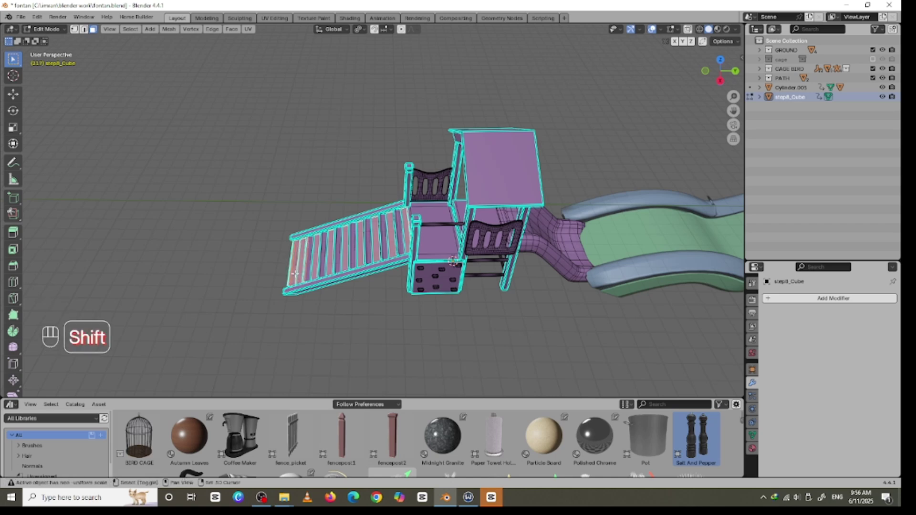
middle_click_drag(296, 273, 368, 265)
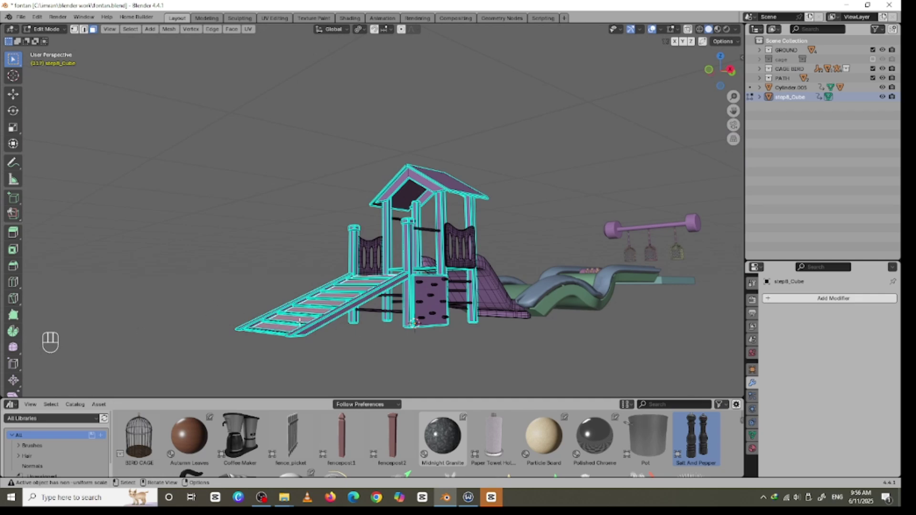
key("shift")
key("shift+b")
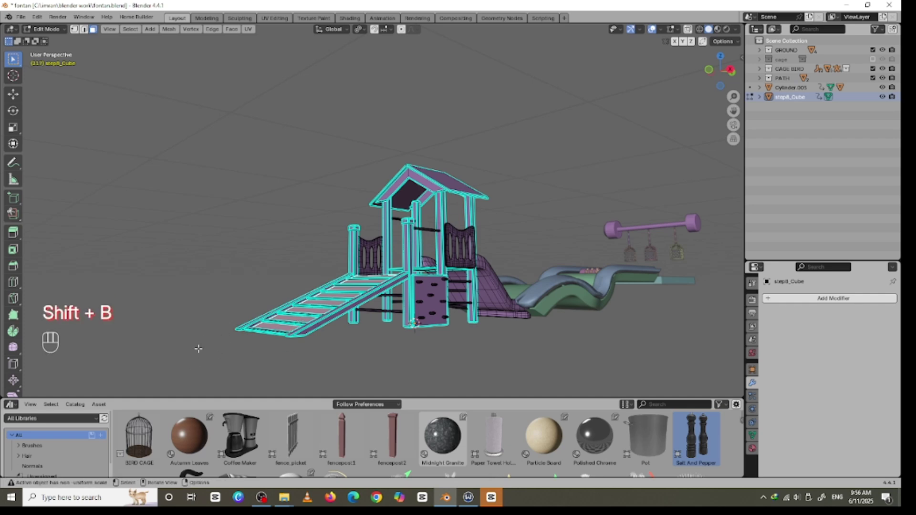
key("ctrl+b")
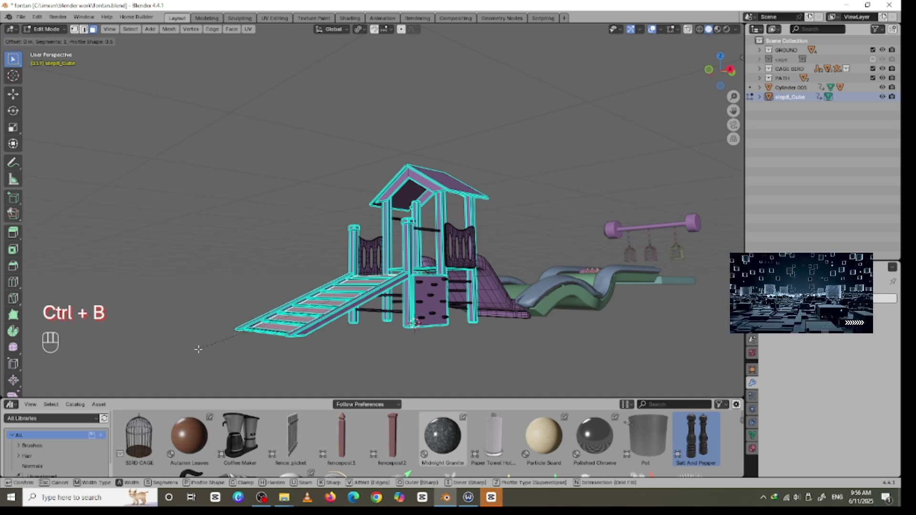
left_click(198, 349)
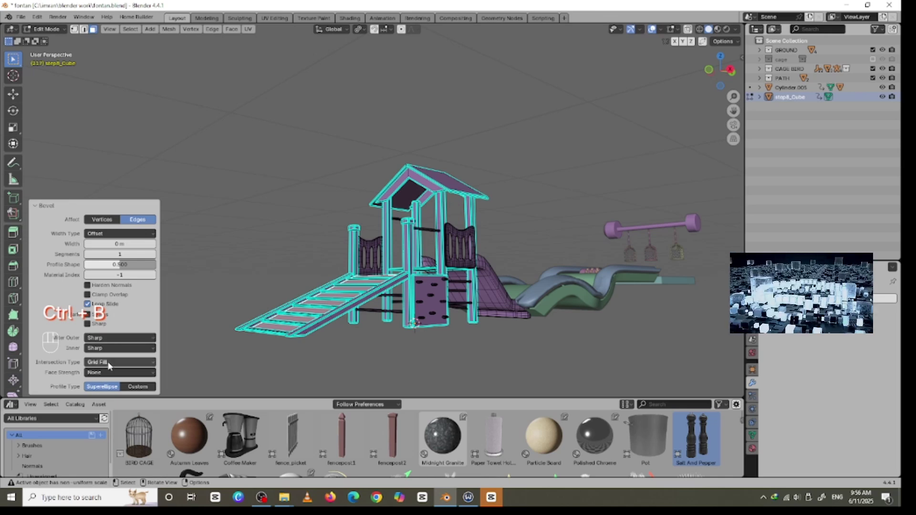
- Give the edge bevel a custom profile with the Steps preset, then clear the selection and return to Object Mode
left_click(108, 219)
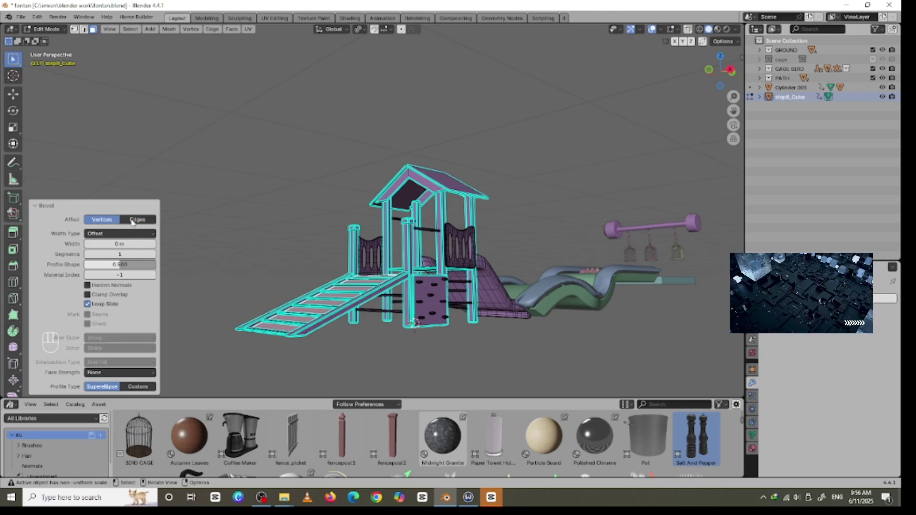
left_click(134, 220)
left_click(140, 386)
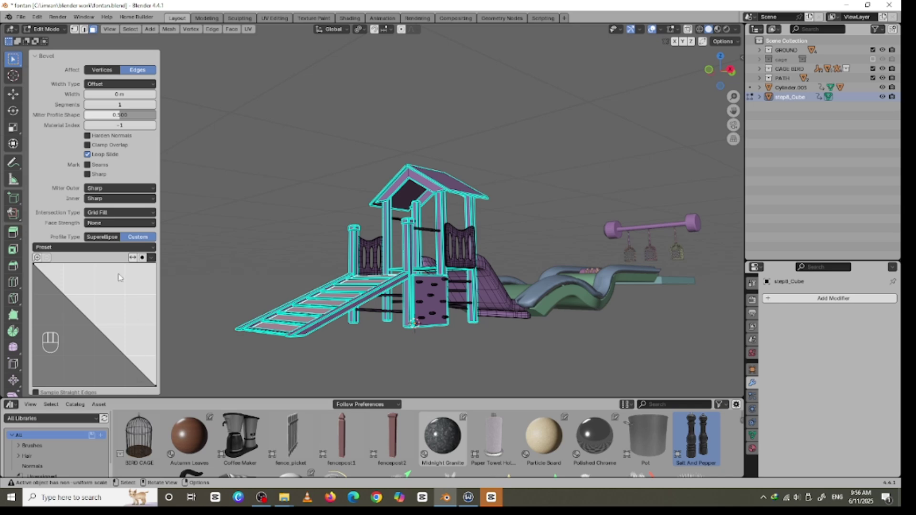
left_click(53, 248)
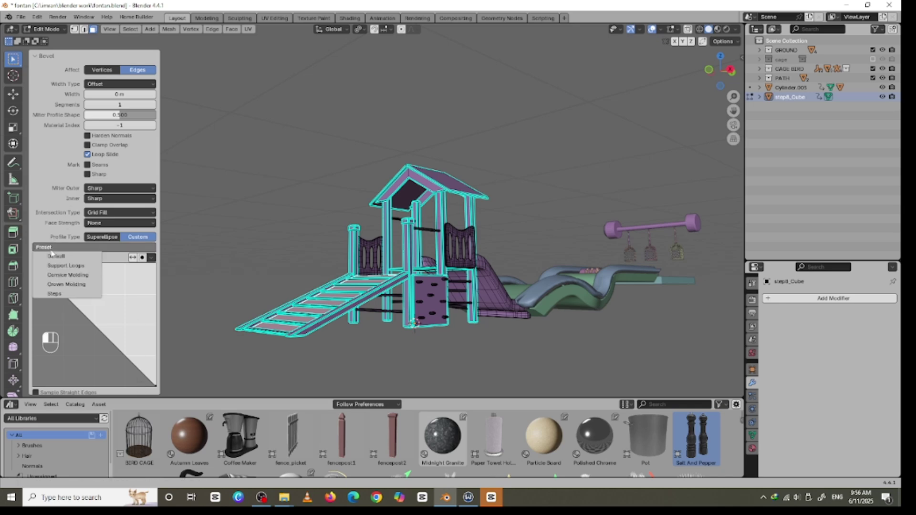
left_click(72, 266)
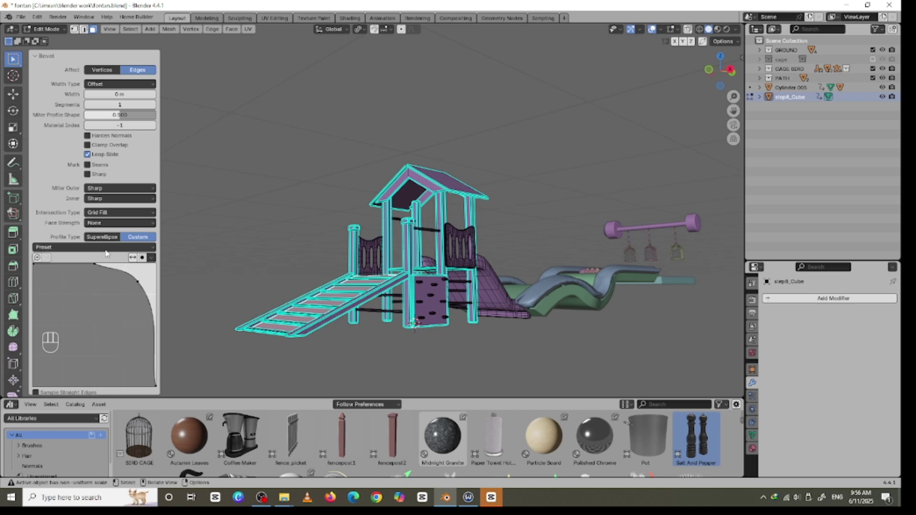
left_click(65, 246)
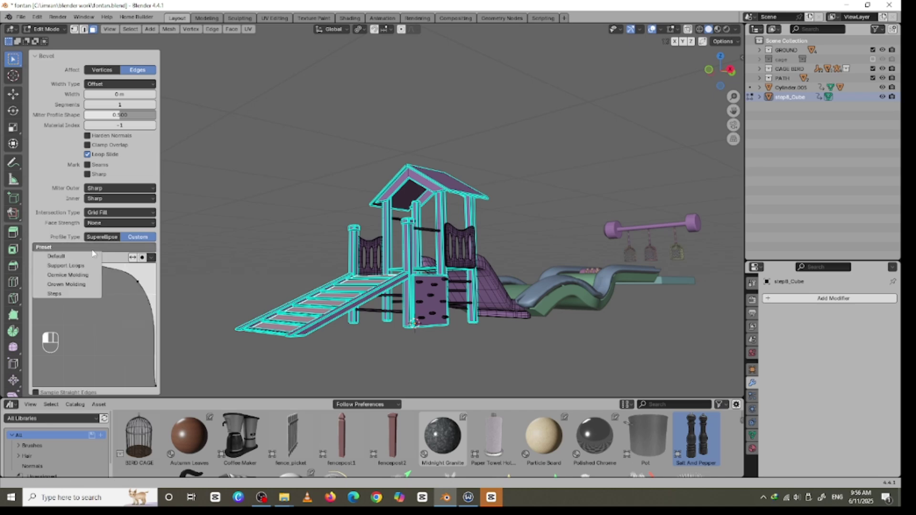
left_click(79, 295)
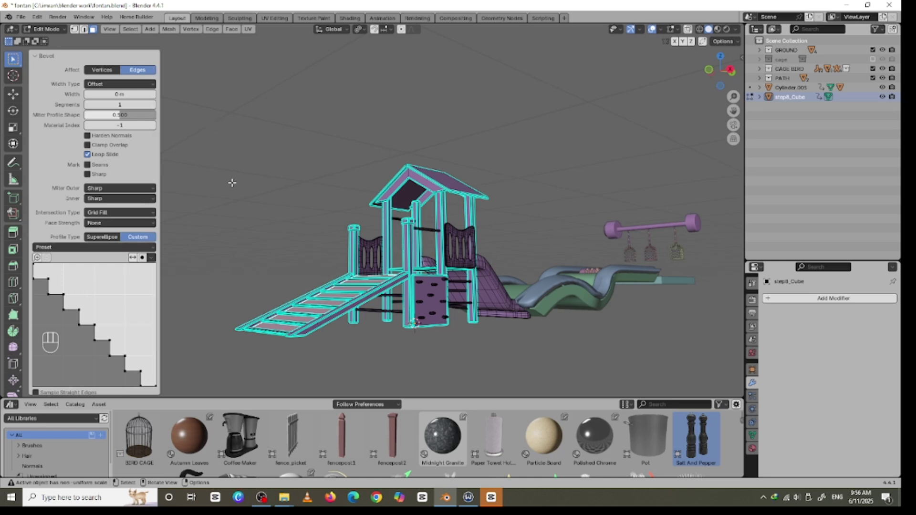
left_click(188, 128)
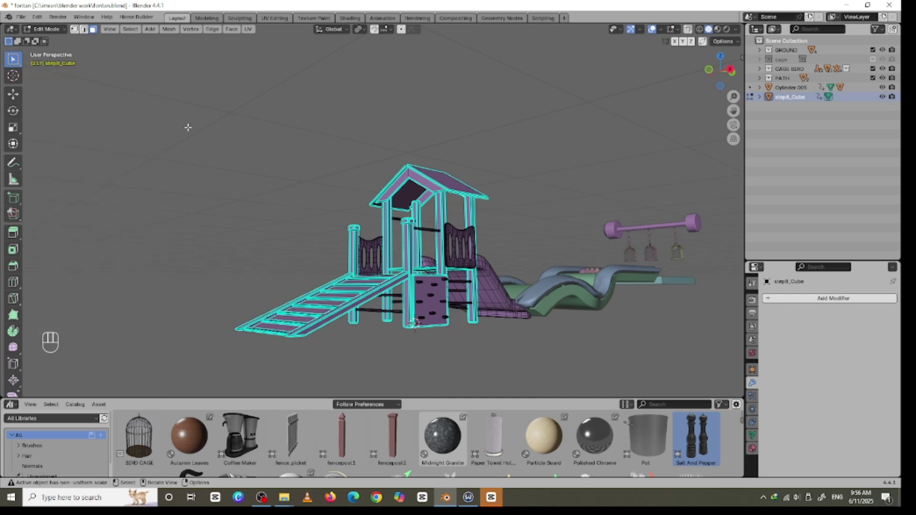
key("Tab")
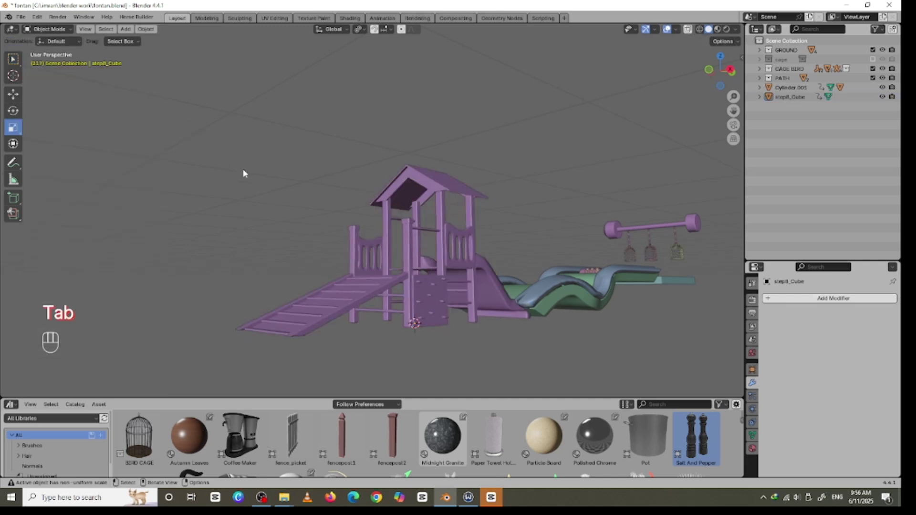
- Add a 2 m cube at the 3D cursor under the playhouse
key("shift")
key("shift+s")
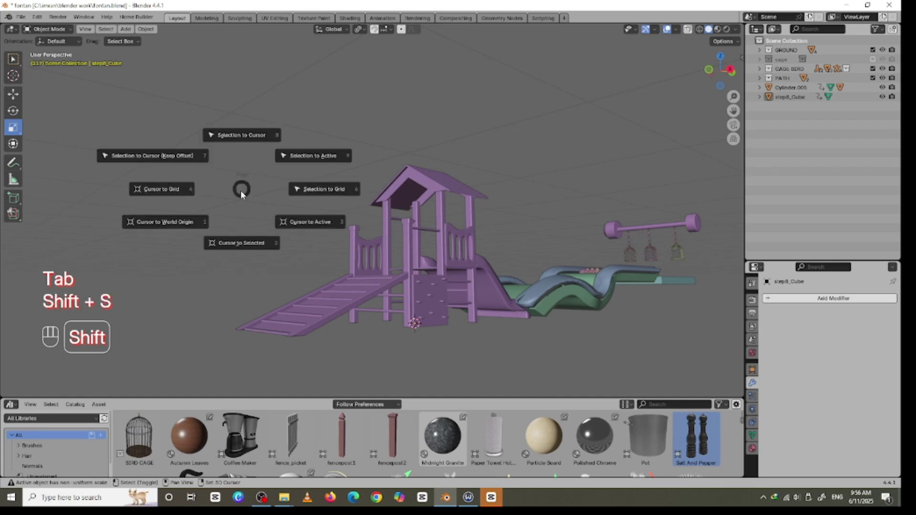
key("shift+a")
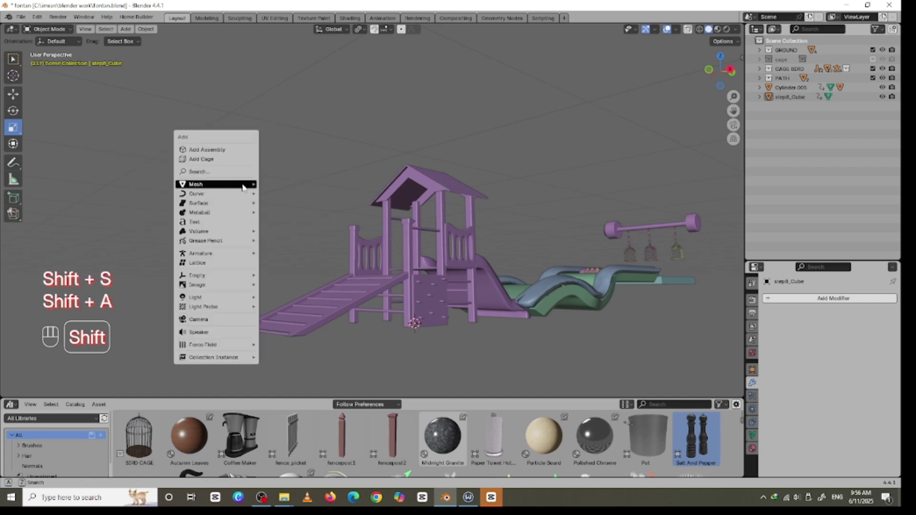
mouse_move(242, 184)
left_click(285, 193)
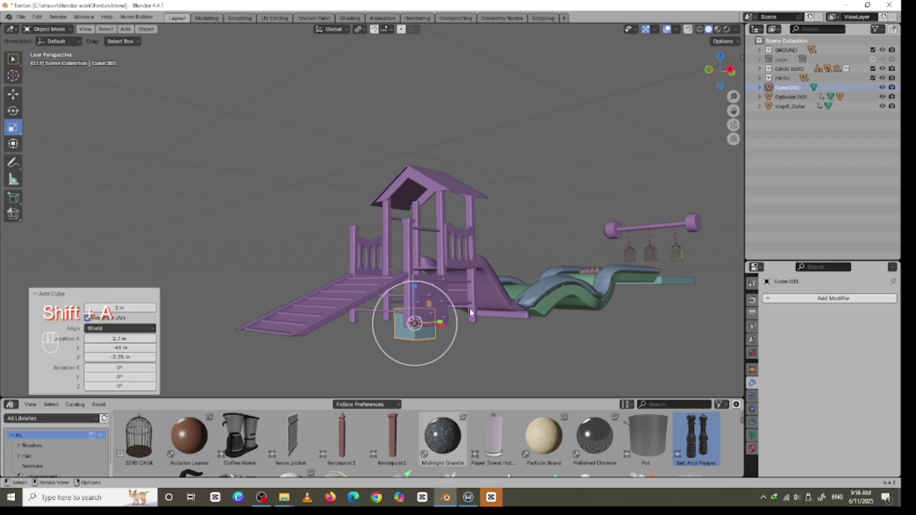
- Move the new cube about -13.7 m along the Y axis to the foot of the playhouse ramp
key("g")
key("x")
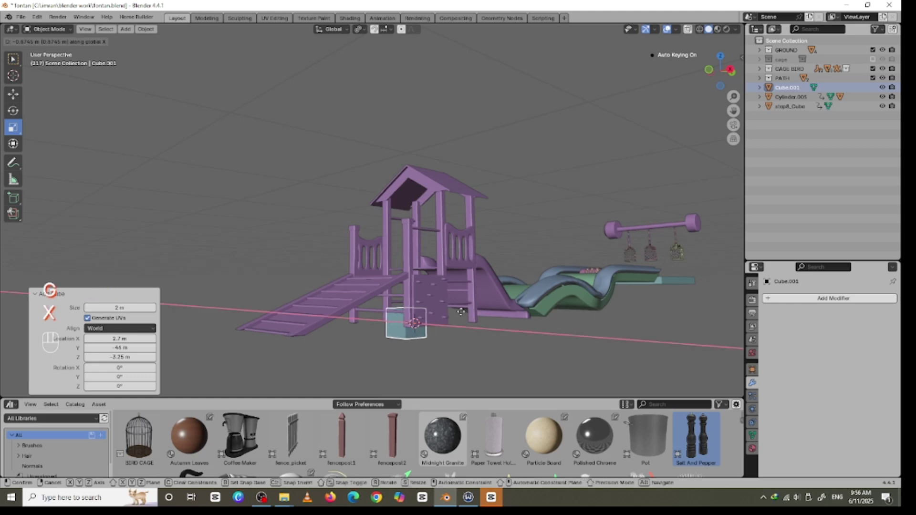
key("y")
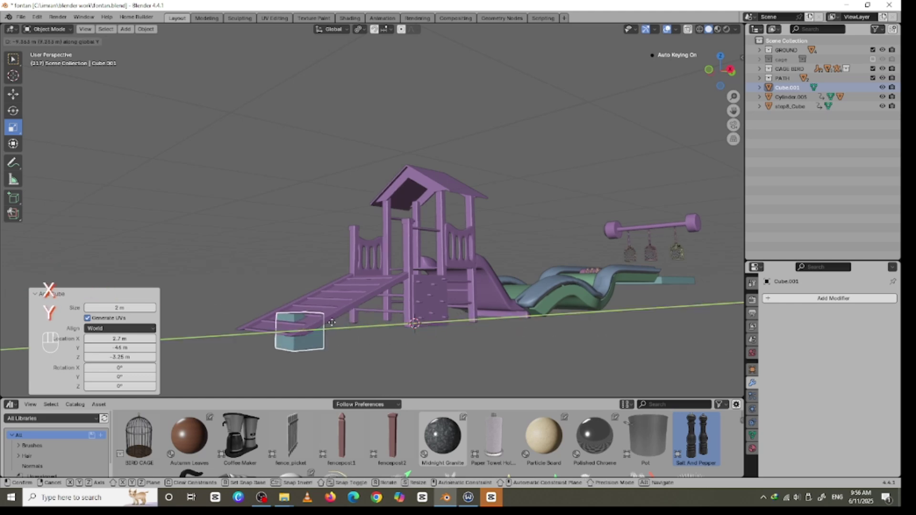
left_click(333, 313)
middle_click_drag(333, 313, 516, 316)
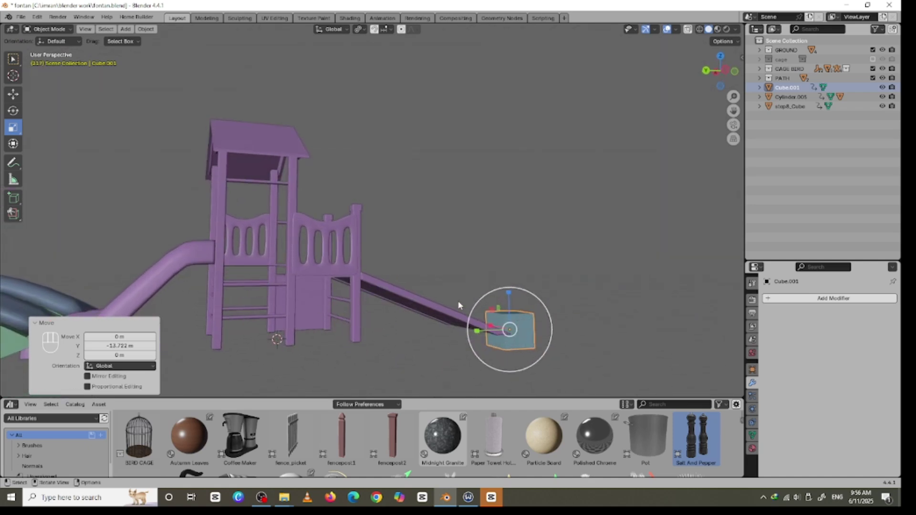
- Scale the cube at the ramp's foot by about 1.34 along Z and 1.78 along Y
left_click_drag(509, 292, 511, 281)
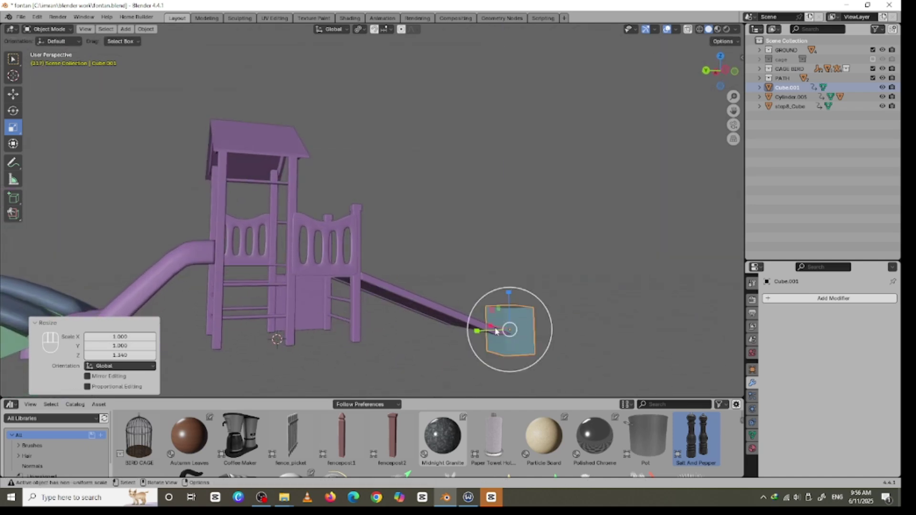
left_click_drag(486, 333, 465, 329)
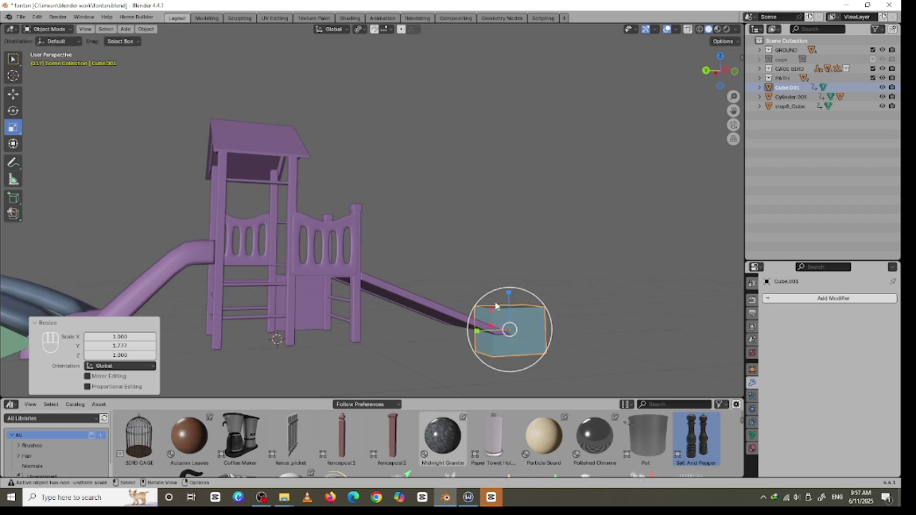
middle_click_drag(465, 329, 455, 326)
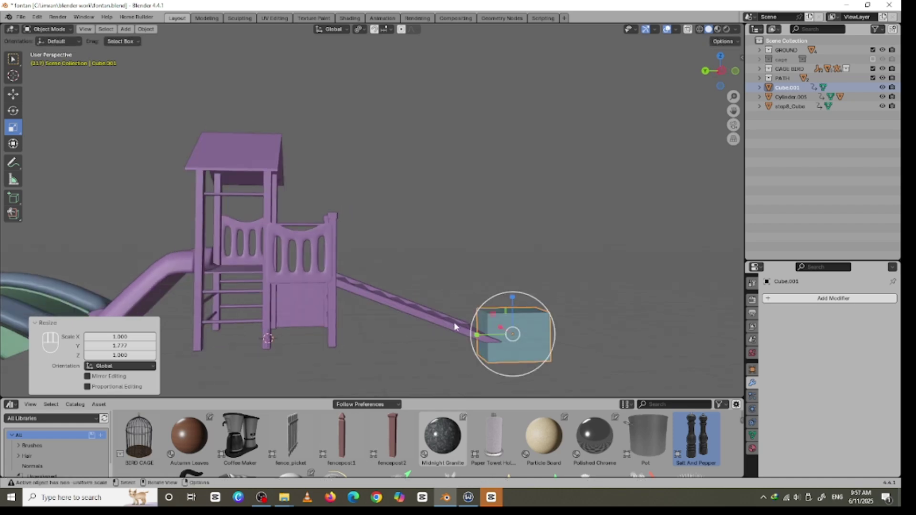
- Switch to Chrome, open the bookmarked Sweet Home 3D site and look over its free 3D models page
left_click(376, 497)
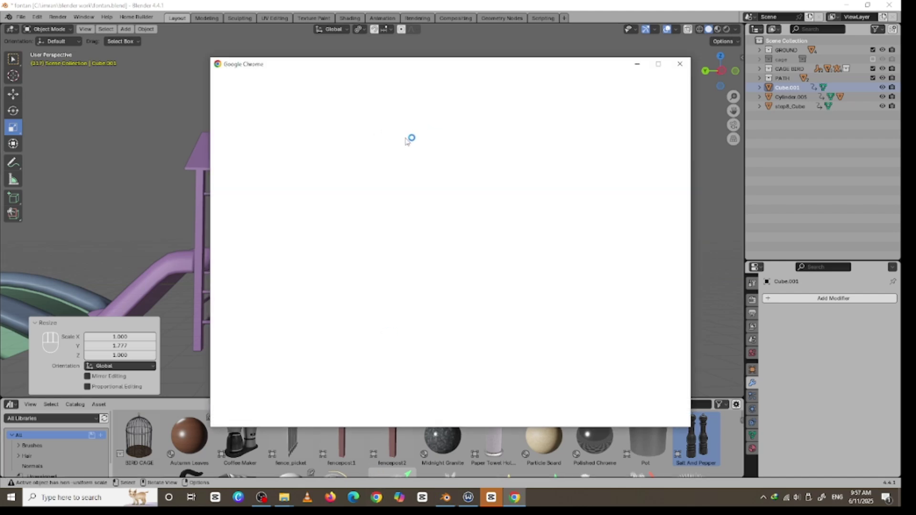
left_click(403, 254)
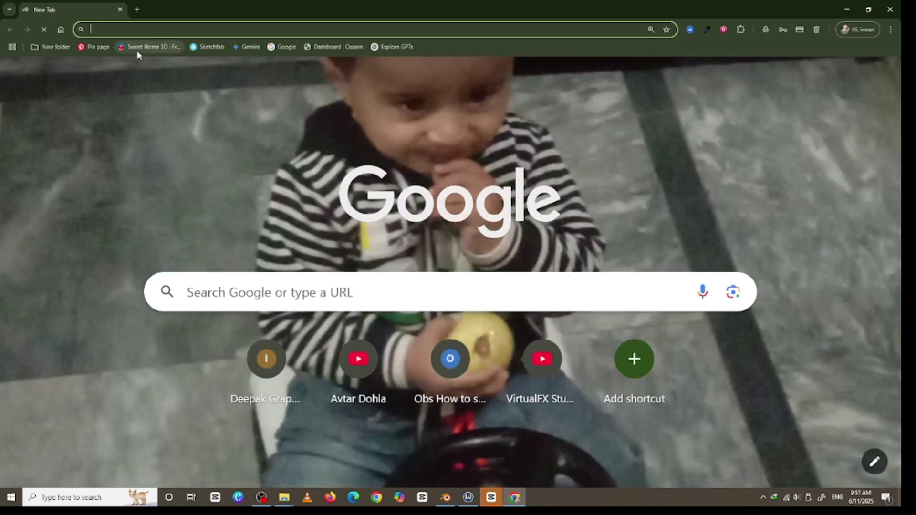
left_click(138, 52)
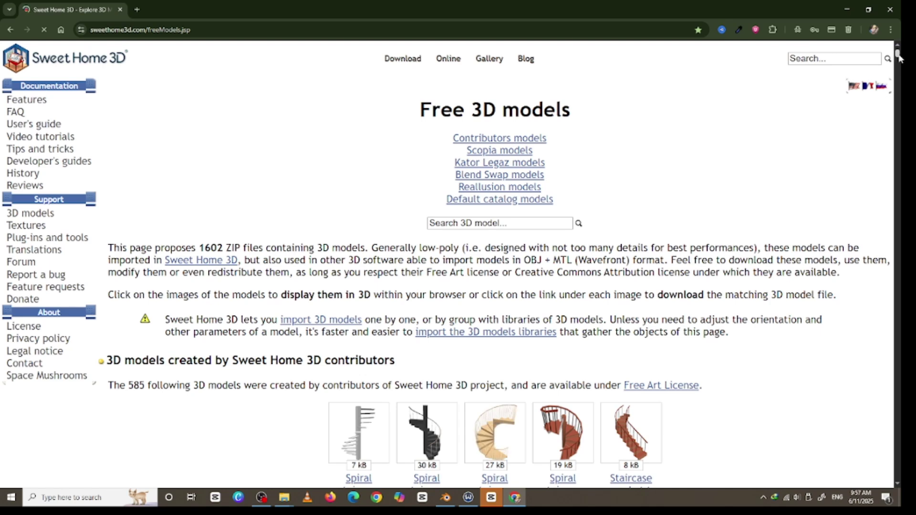
mouse_move(898, 56)
left_mouse_down()
mouse_move(898, 77)
mouse_move(896, 62)
left_mouse_up()
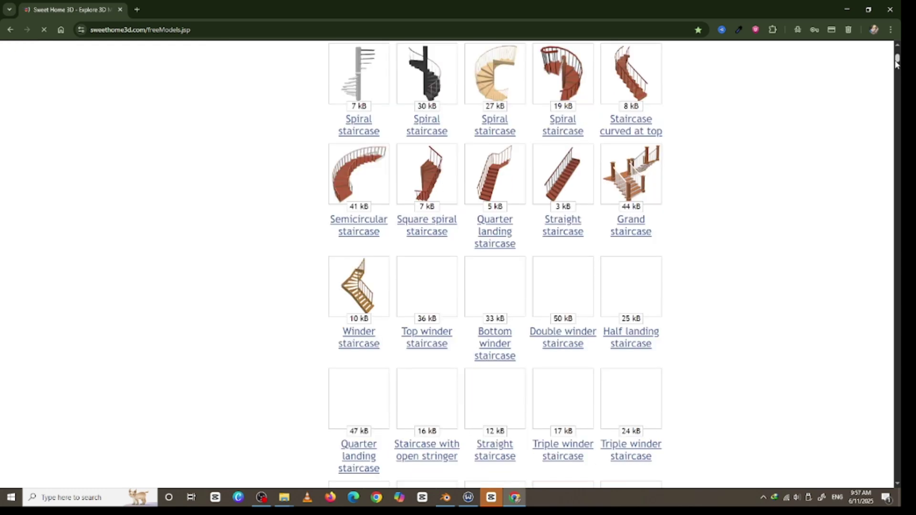
mouse_move(897, 64)
left_mouse_down()
mouse_move(864, 444)
mouse_move(890, 307)
mouse_move(899, 51)
left_mouse_up()
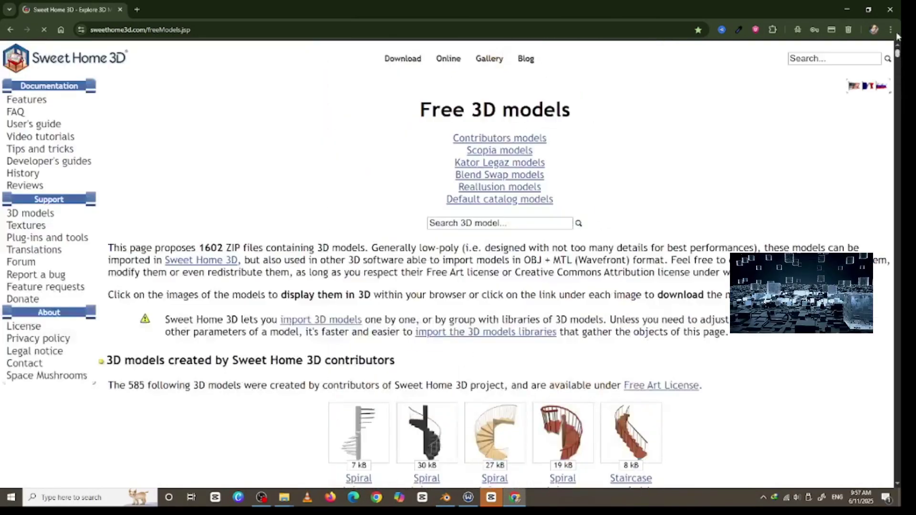
- Search the free 3D models for "TOY" and look through the matching models
left_click(504, 223)
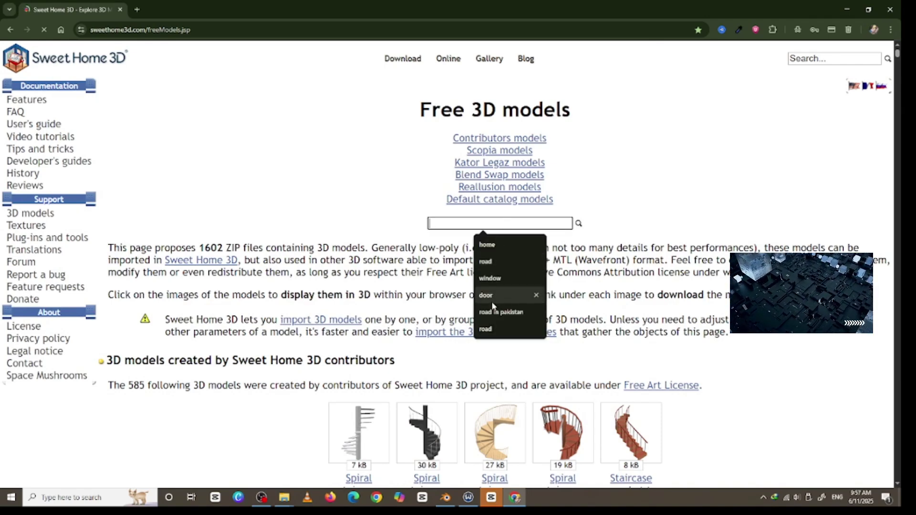
left_click(494, 302)
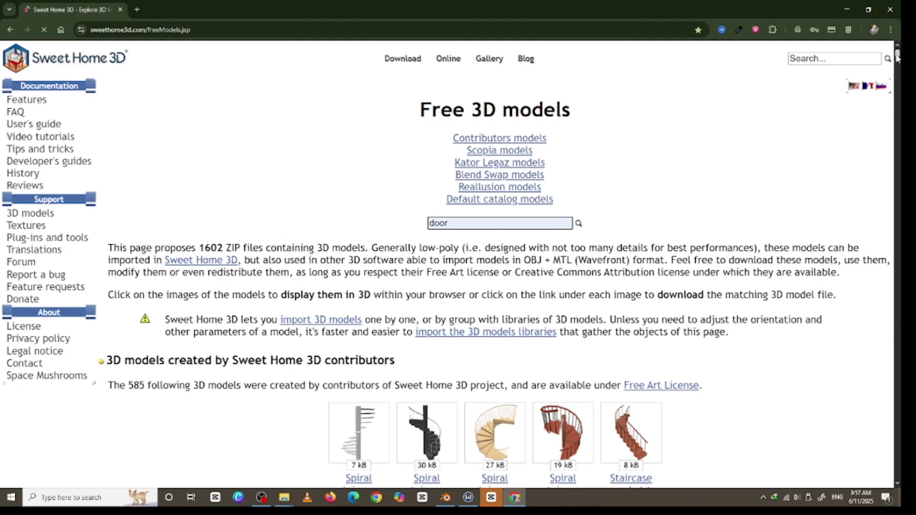
mouse_move(897, 55)
left_mouse_down()
mouse_move(894, 151)
mouse_move(900, 46)
left_mouse_up()
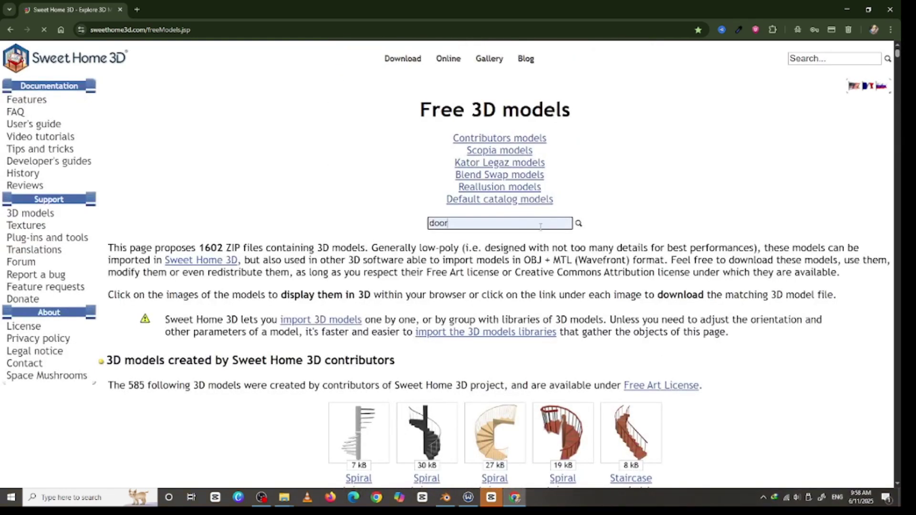
key("BackSpace")
key("BackSpace")
key("BackSpace")
key("BackSpace")
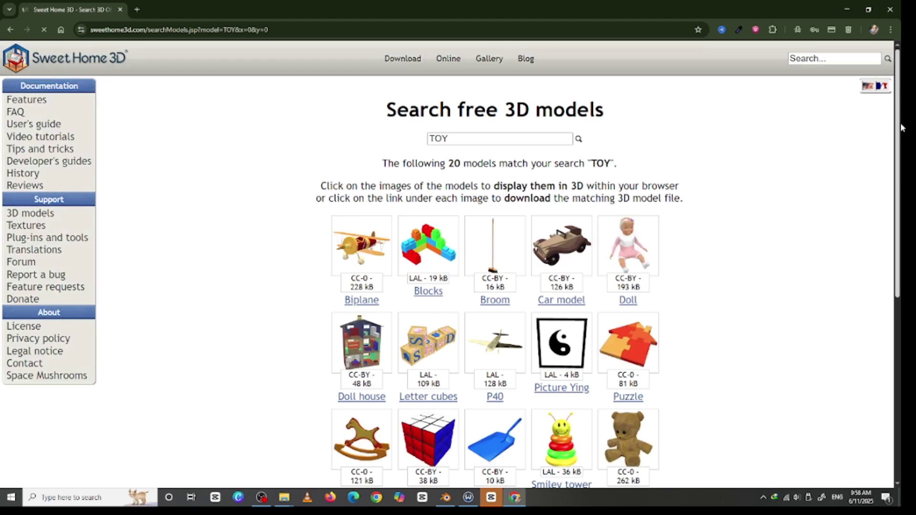
left_click_drag(901, 127, 892, 274)
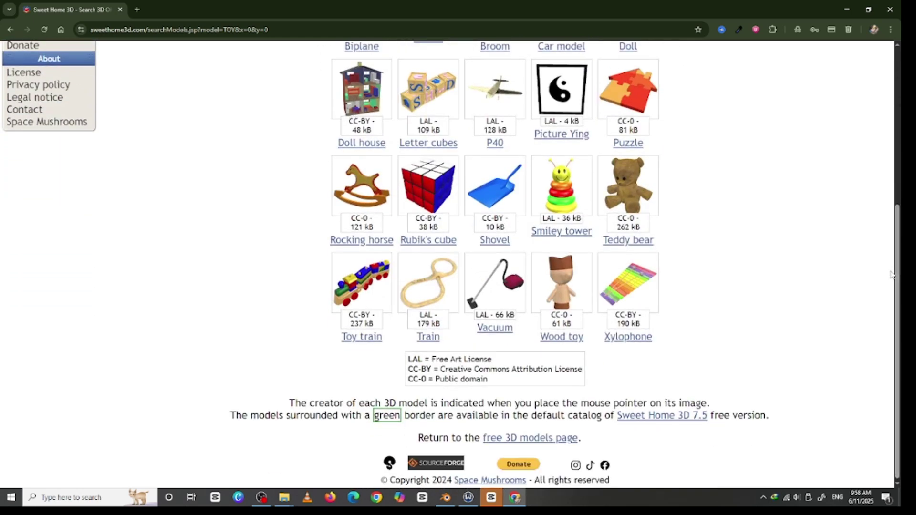
left_click_drag(891, 274, 895, 258)
left_click_drag(896, 243, 901, 190)
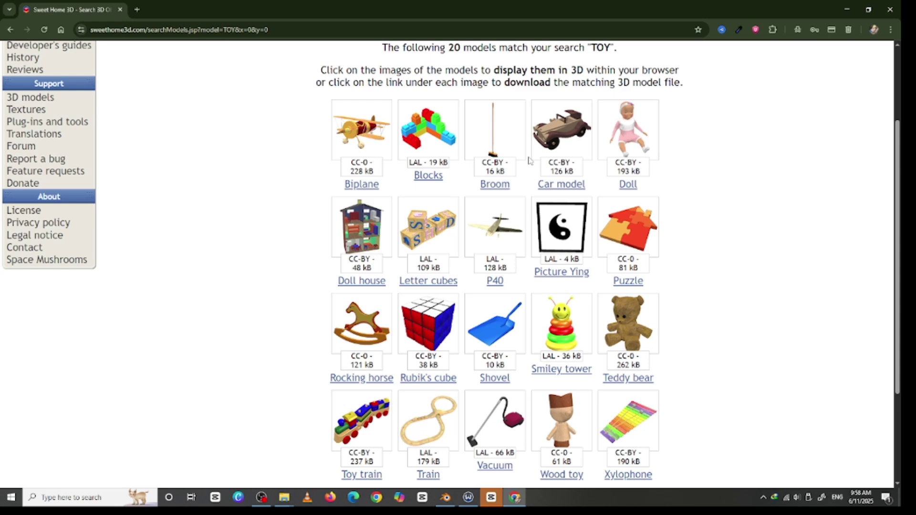
scroll(901, 140, "up", 3)
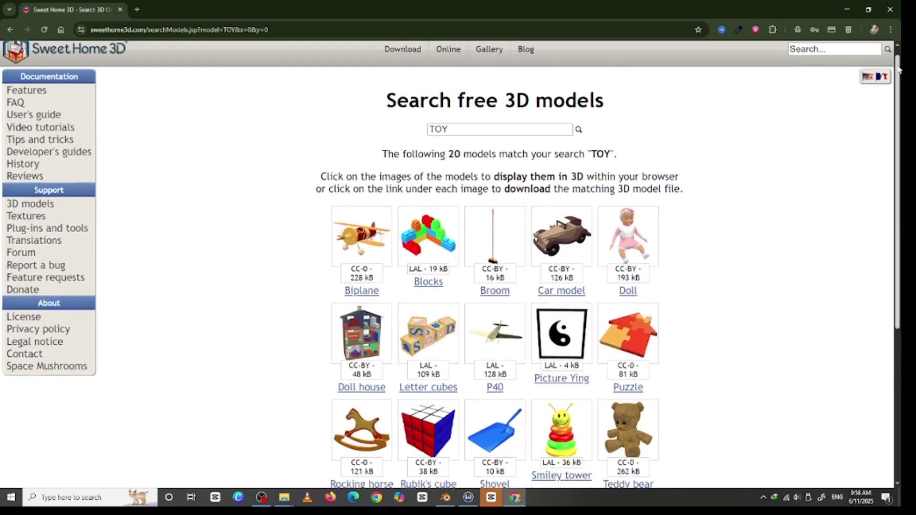
- Search the free 3D models for "window" and look through the matching models
left_click(560, 136)
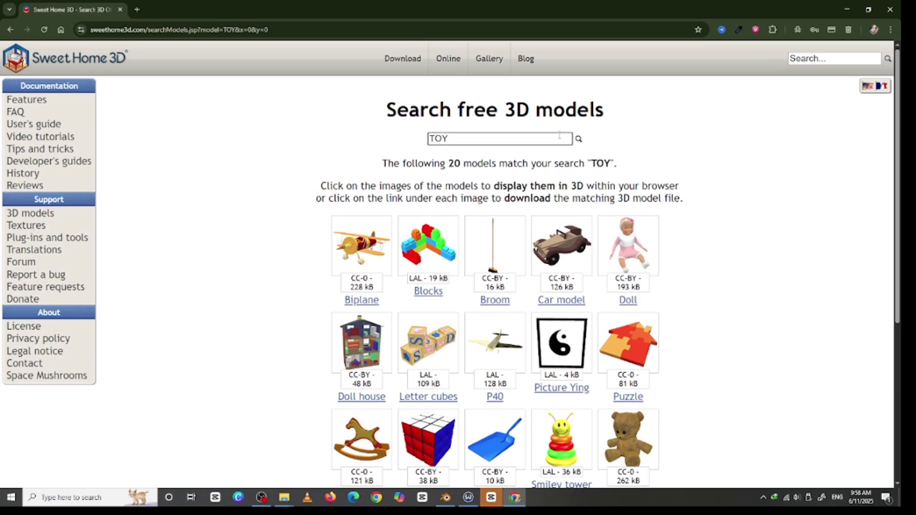
key("BackSpace")
key("BackSpace")
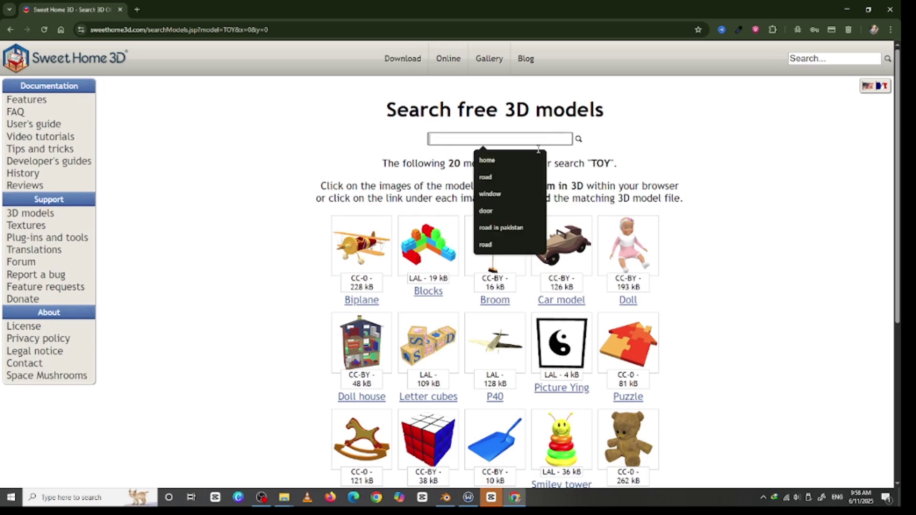
left_click(497, 192)
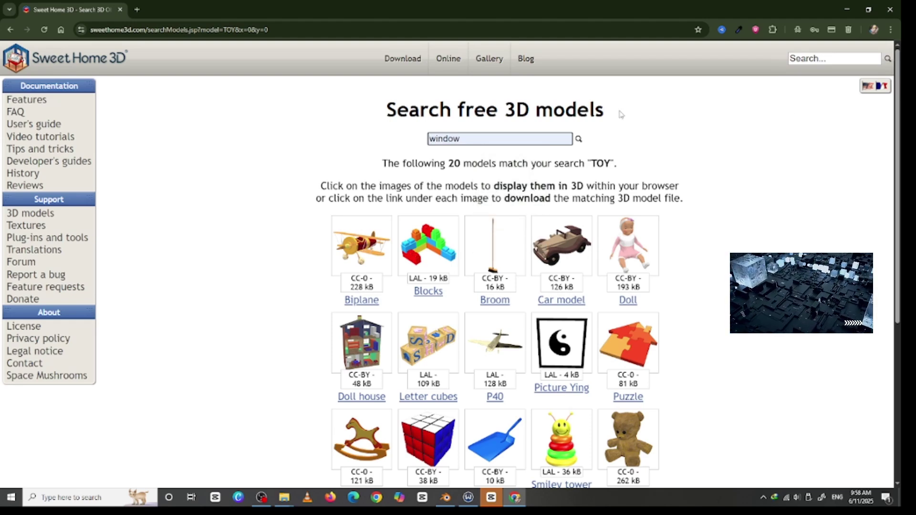
key("Return")
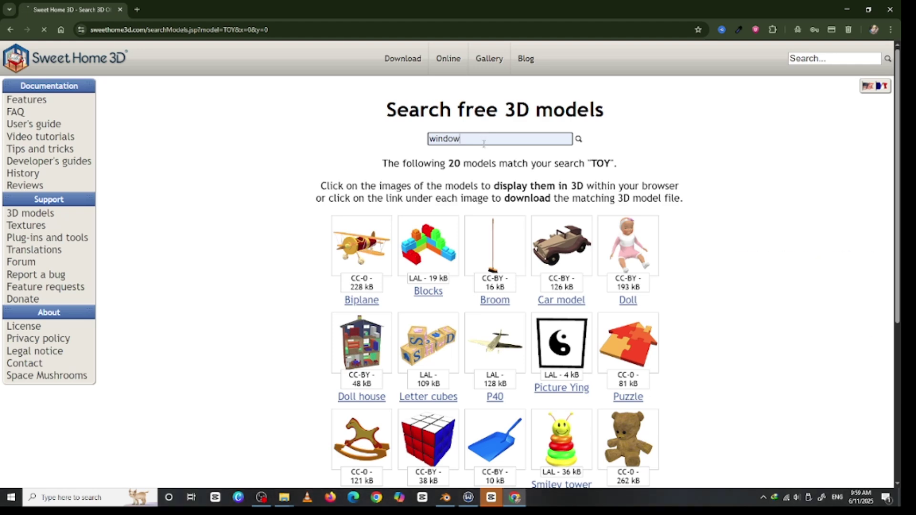
left_click_drag(901, 97, 881, 228)
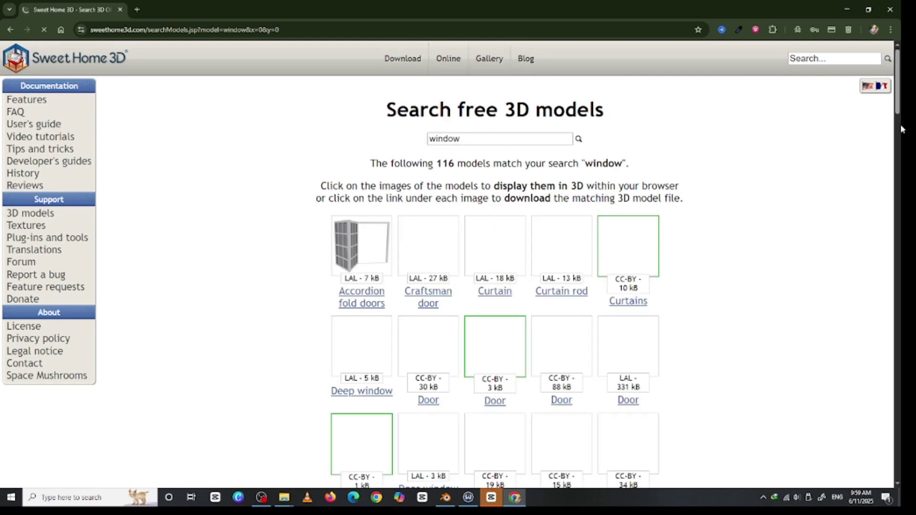
scroll(899, 113, "down", 1)
left_click_drag(898, 112, 838, 460)
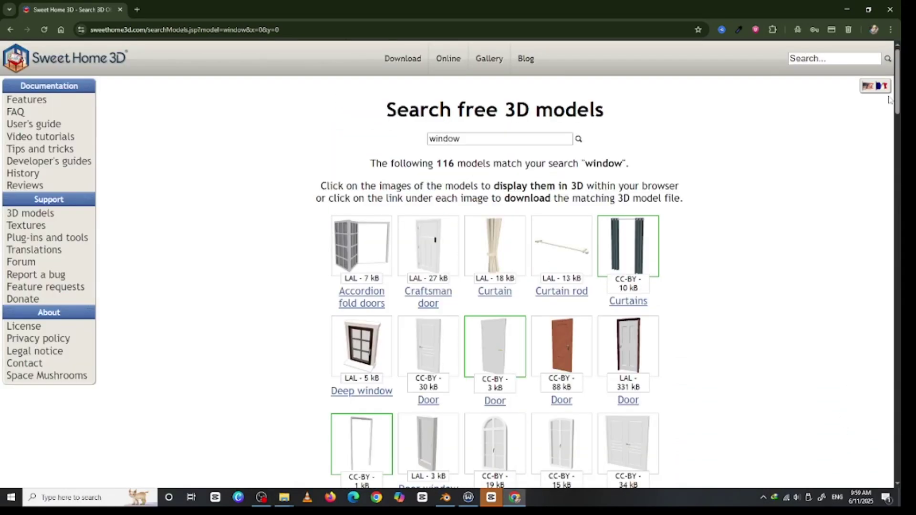
left_click_drag(898, 91, 692, 118)
- Replace the search term with "road in pakistan" and run the 3D model search
left_click(471, 143)
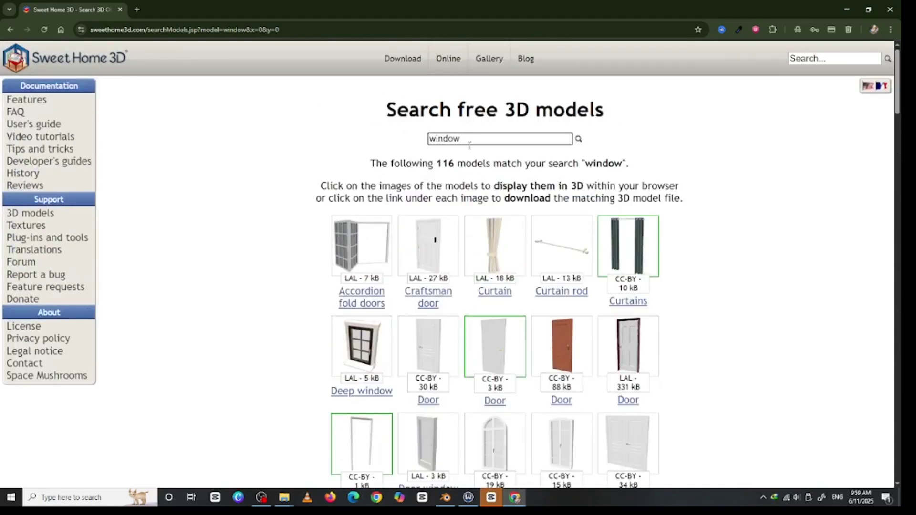
key("BackSpace")
key("BackSpace")
key("BackSpace")
key("BackSpace")
key("BackSpace")
key("BackSpace")
left_click(483, 140)
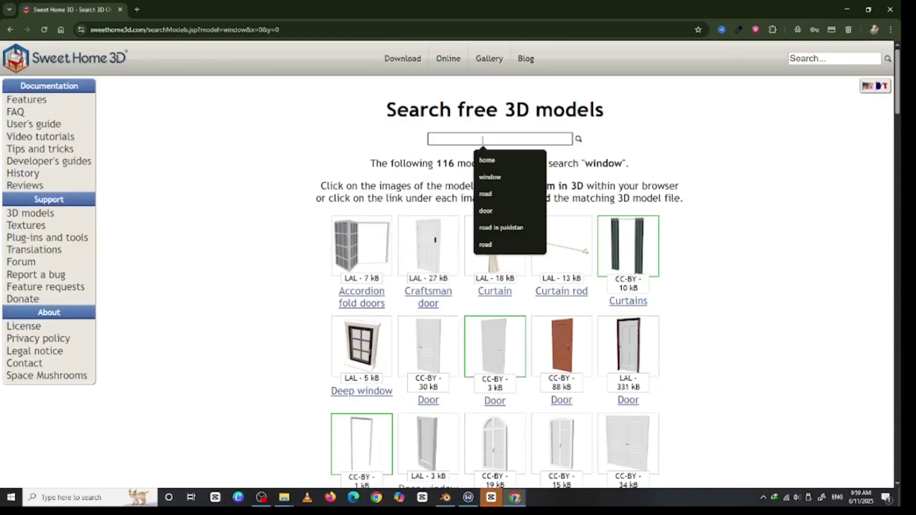
left_click(497, 228)
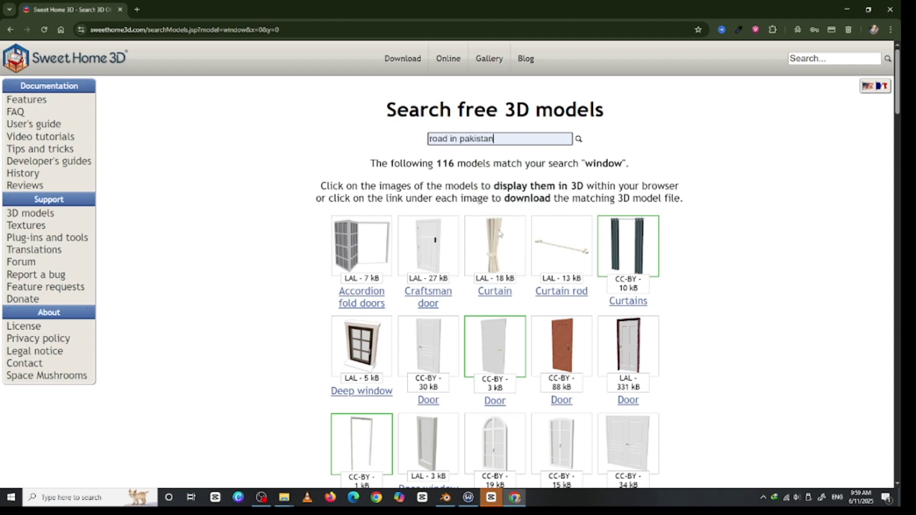
key("Return")
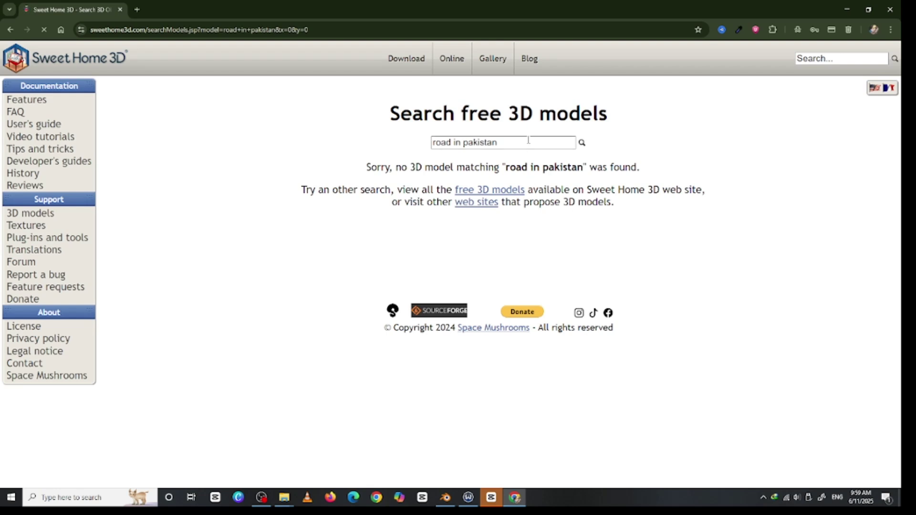
- Search the free 3D models for "home" and look over the matching models
left_click(527, 147)
key("BackSpace")
key("BackSpace")
key("BackSpace")
key("BackSpace")
key("BackSpace")
key("BackSpace")
key("BackSpace")
key("BackSpace")
key("BackSpace")
key("BackSpace")
key("BackSpace")
key("BackSpace")
key("BackSpace")
key("BackSpace")
key("BackSpace")
key("BackSpace")
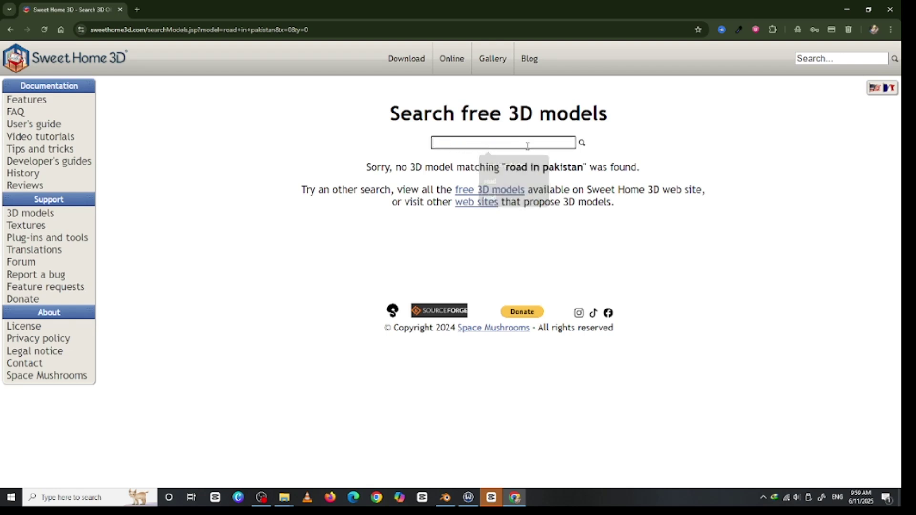
left_click(528, 146)
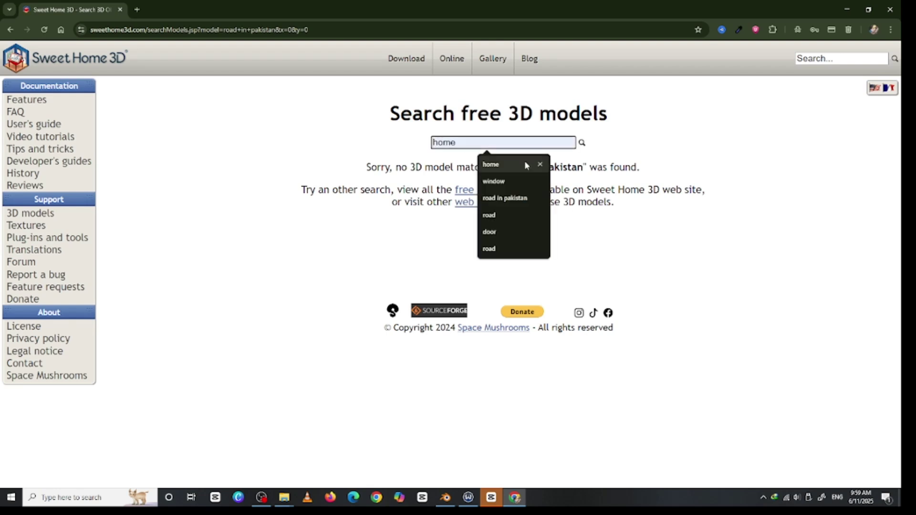
left_click(524, 165)
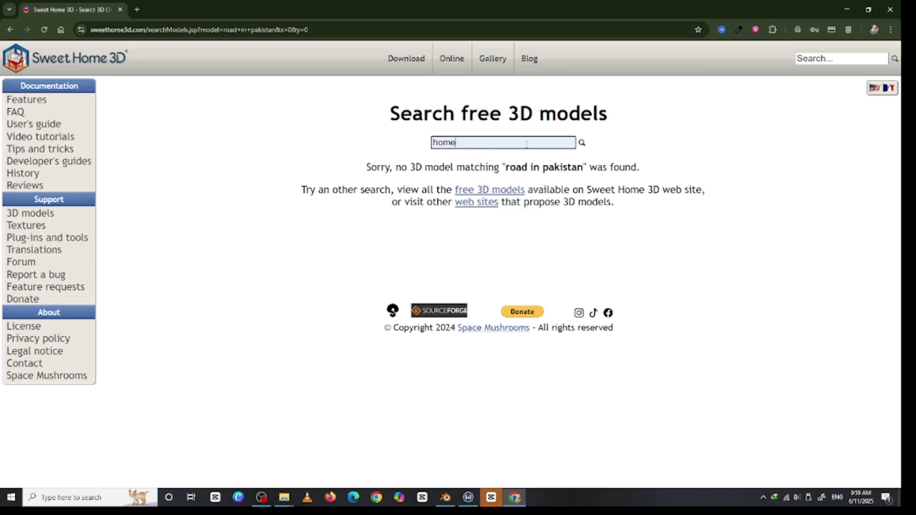
key("Return")
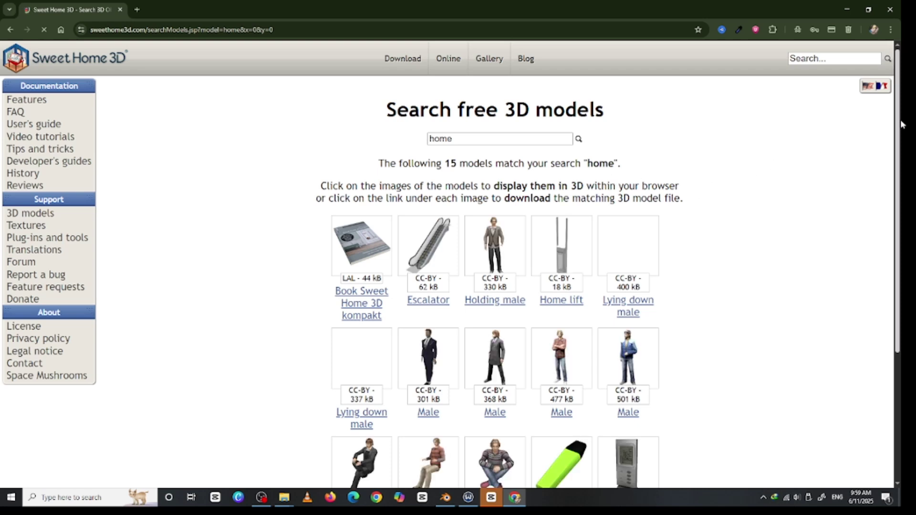
mouse_move(901, 121)
left_mouse_down()
mouse_move(901, 205)
mouse_move(901, 113)
left_mouse_up()
- Search the free 3D models for "door" and browse the results down to the fountains and garage doors
left_click(498, 139)
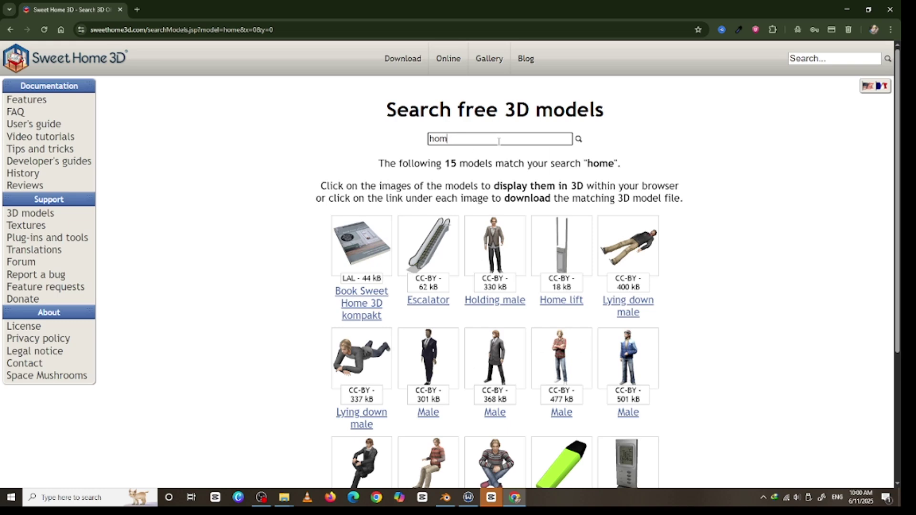
key("BackSpace")
key("BackSpace")
key("BackSpace")
left_click(498, 139)
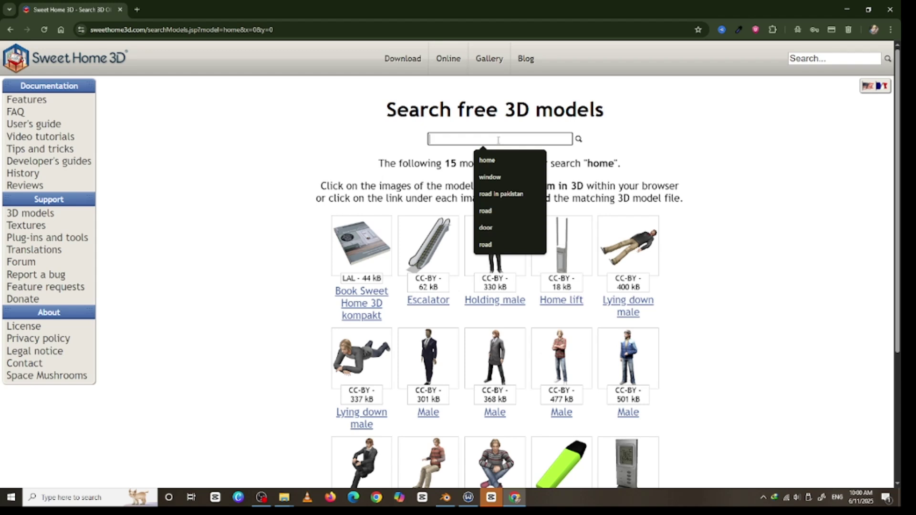
left_click(496, 227)
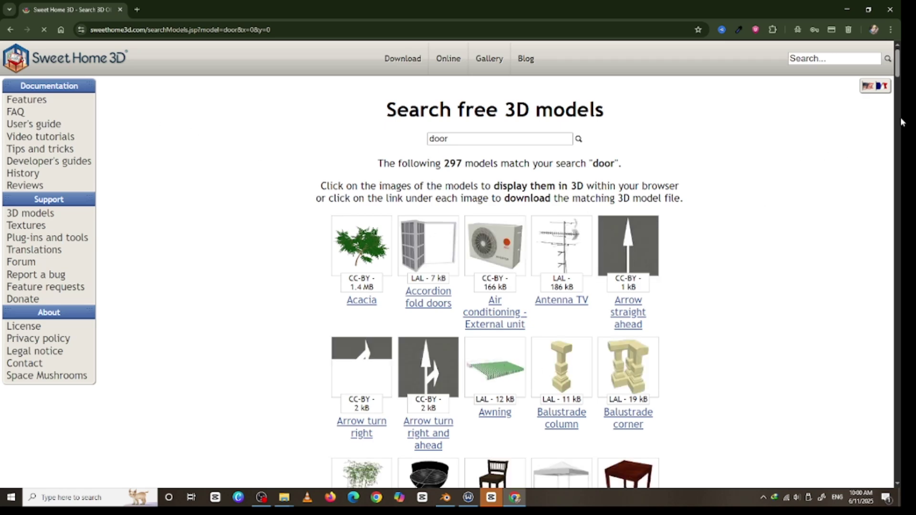
left_click_drag(897, 74, 895, 116)
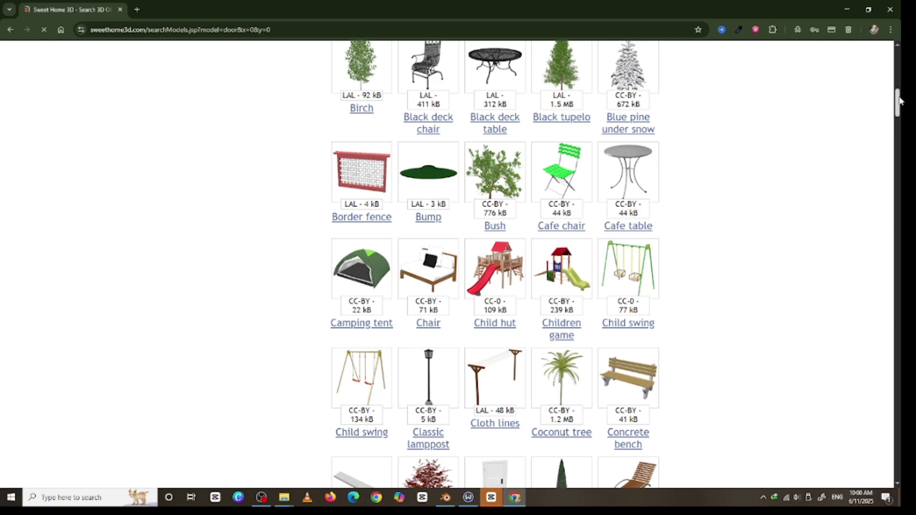
left_click_drag(899, 100, 896, 229)
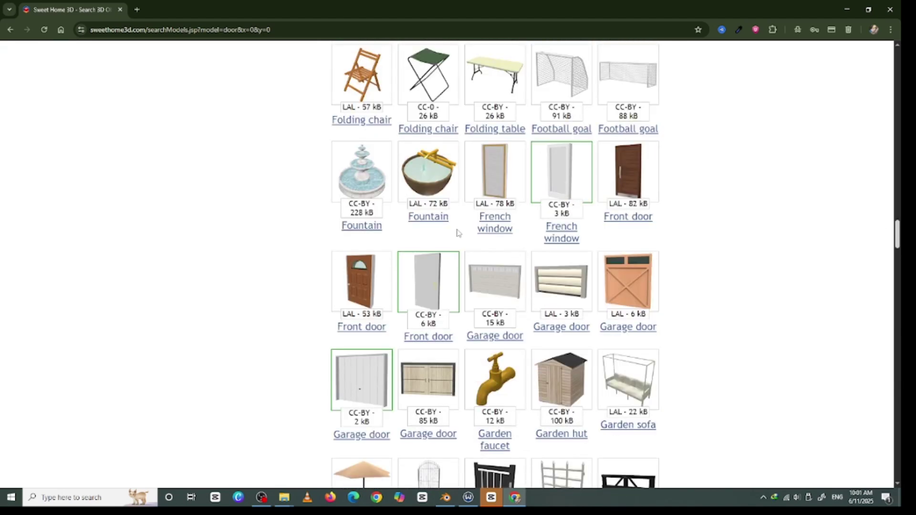
- Open the download details of the bowl-shaped Fountain model, dismiss them without downloading, and close the browser to return to Blender
left_click(443, 217)
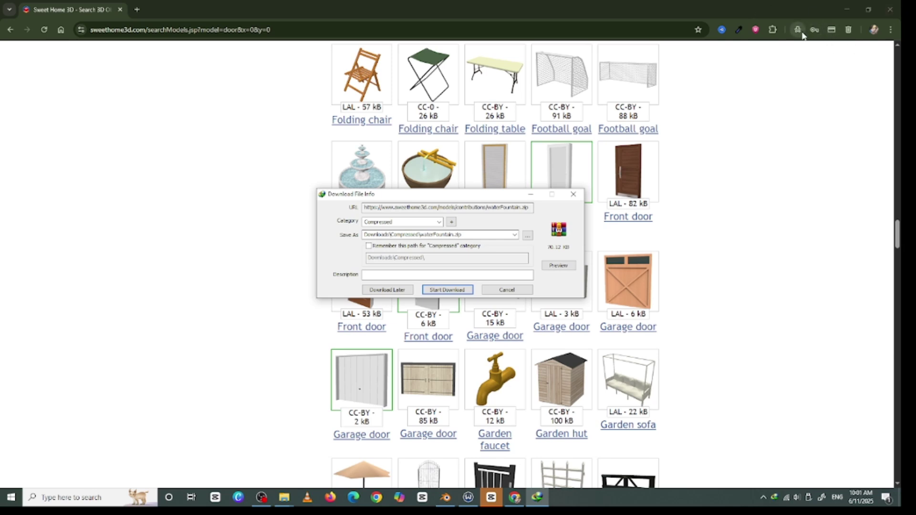
left_click(573, 195)
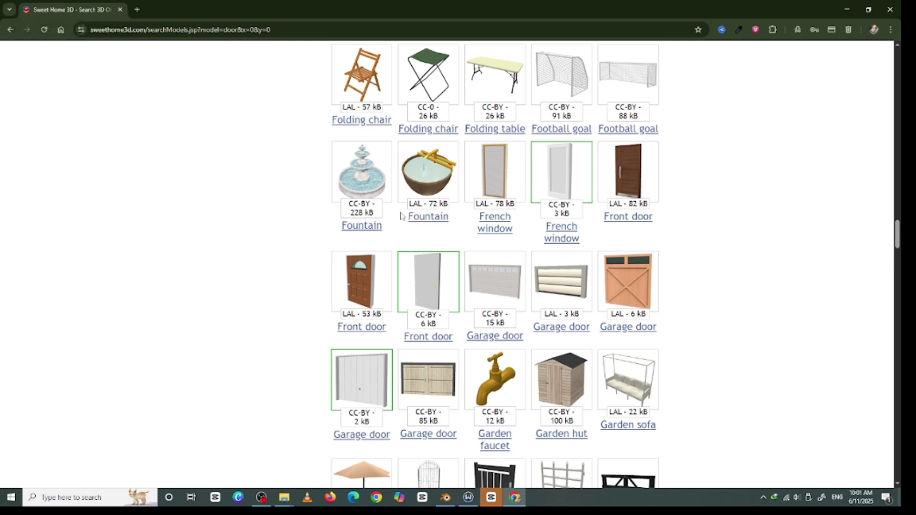
left_click(121, 10)
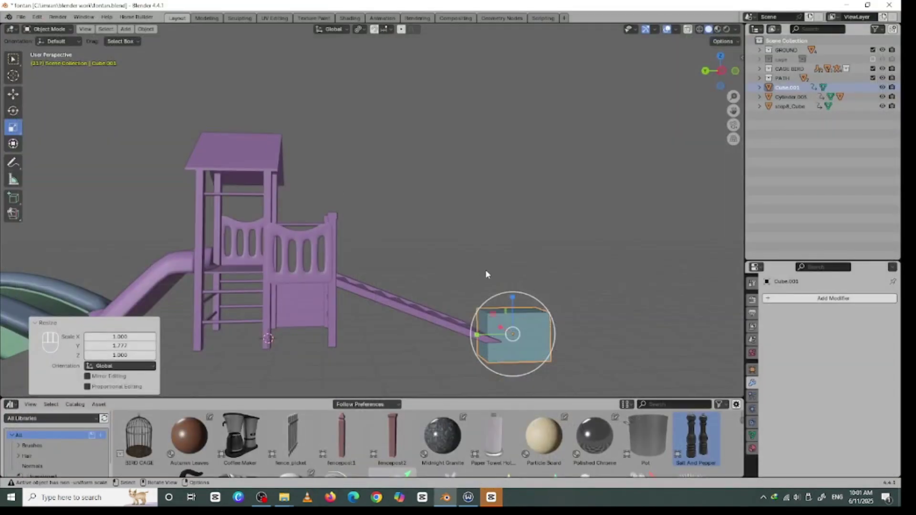
middle_click_drag(486, 274, 484, 307)
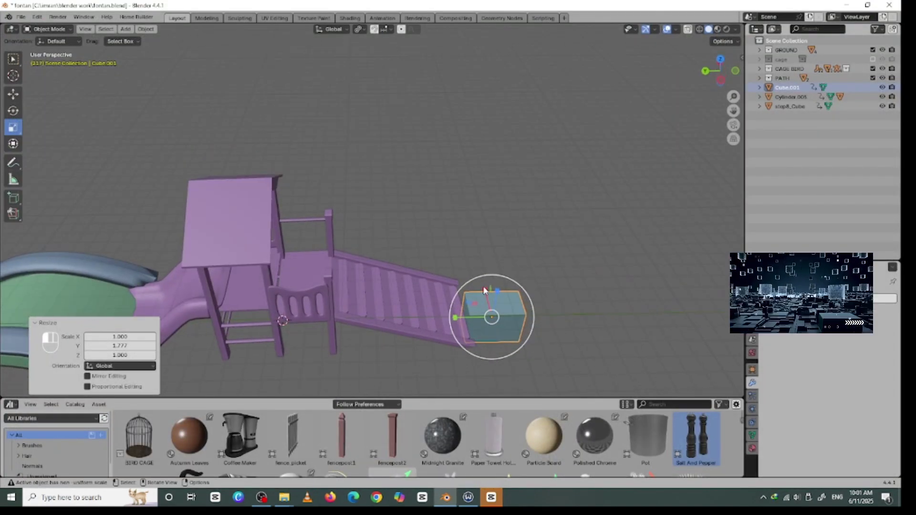
- Widen the block along X to the ramp's width, scaling it by about 2.27 and again by about 1.3
left_click_drag(484, 291, 482, 237)
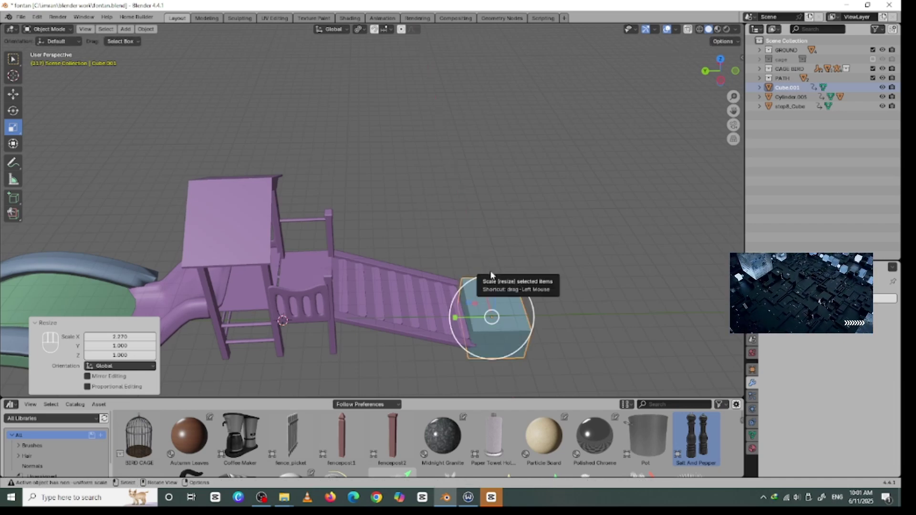
key("KP_7")
left_click_drag(362, 342, 373, 342)
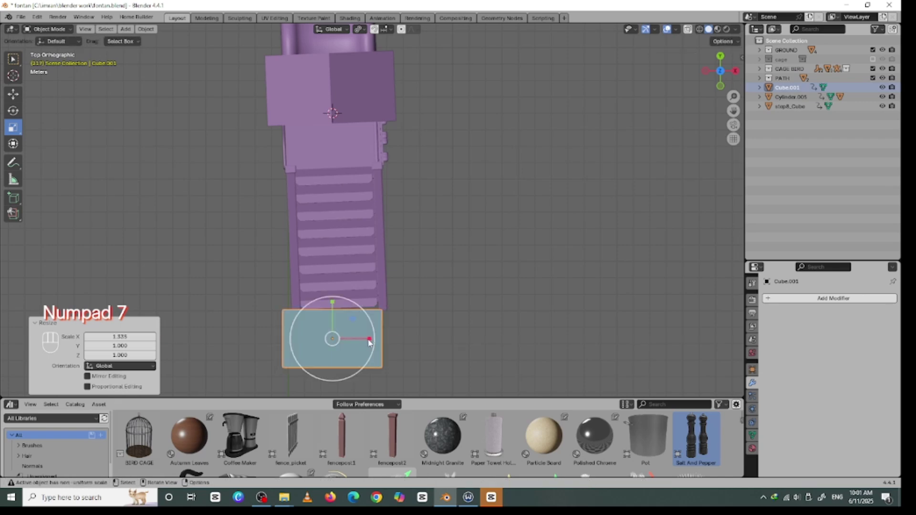
- Align the block with the ramp's foot by rotating it about 1.7° around Z and moving it about 0.51 m along X
left_click(13, 110)
mouse_move(363, 322)
left_mouse_down()
mouse_move(357, 315)
mouse_move(360, 323)
left_mouse_up()
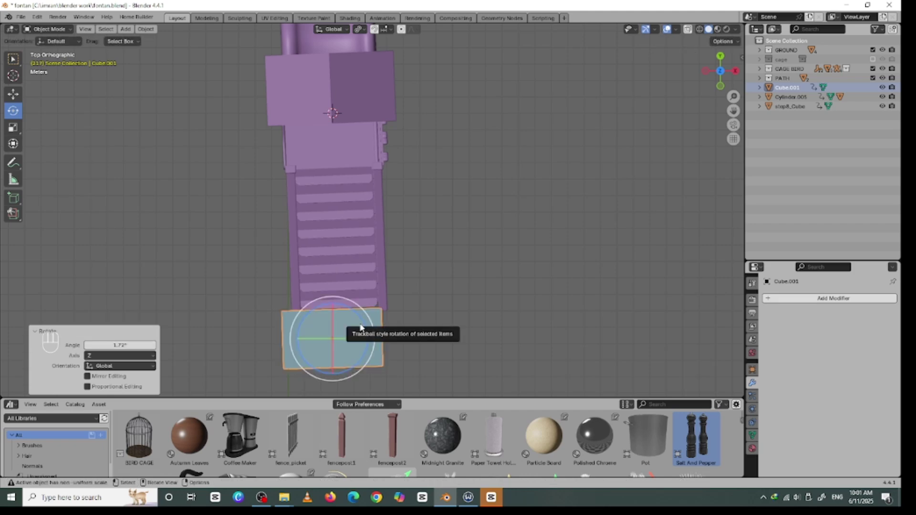
key("g")
key("y")
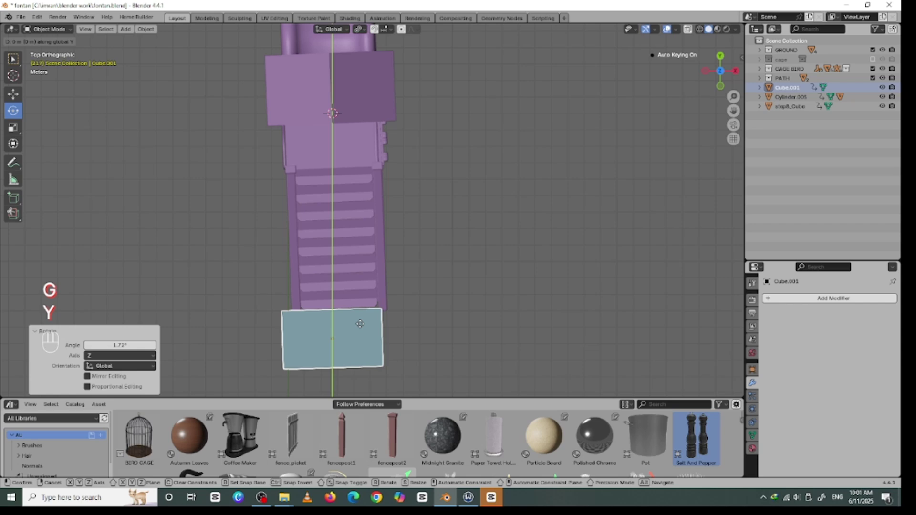
key("x")
left_click(371, 325)
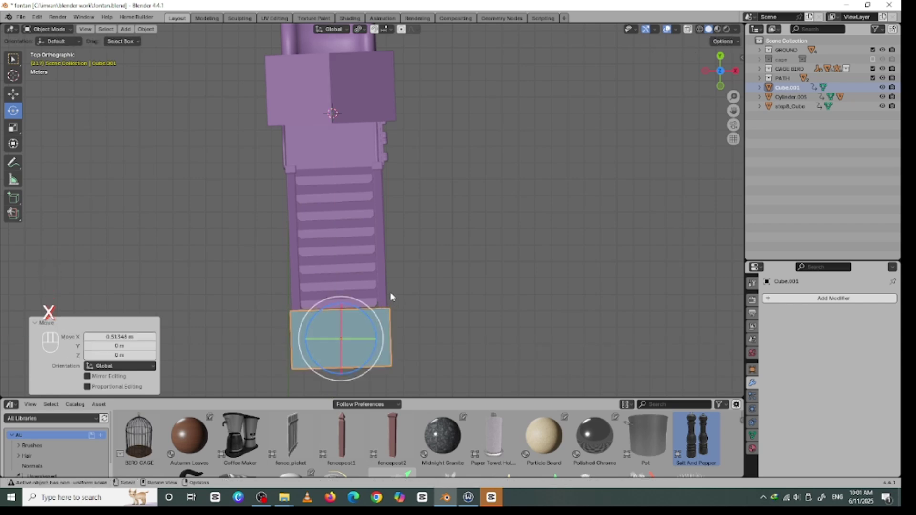
- Flatten the block along Z to roughly half its height and lower it about 0.55 m
middle_click_drag(390, 296, 241, 189)
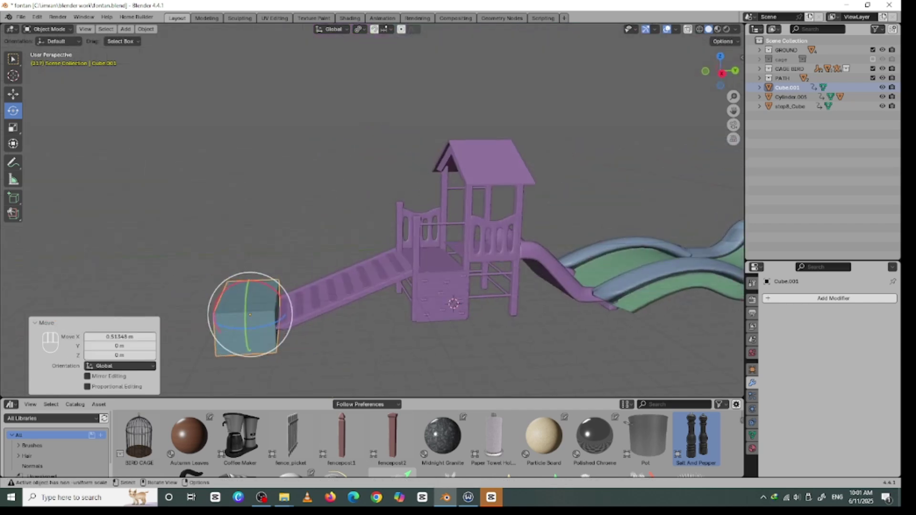
key("s")
key("z")
left_click(228, 257)
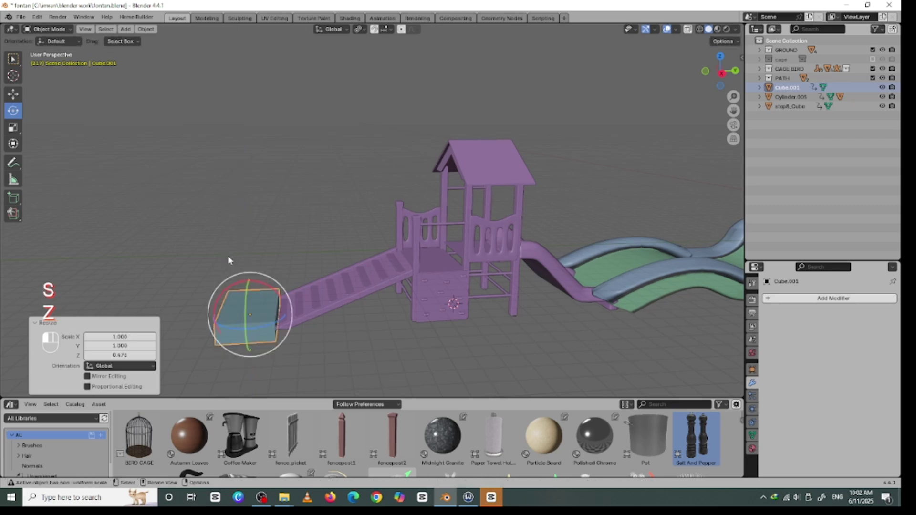
key("g")
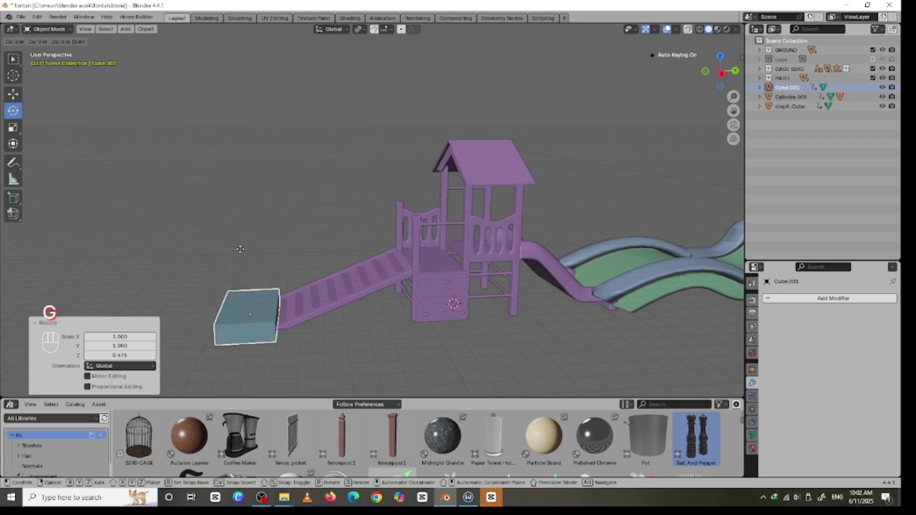
key("z")
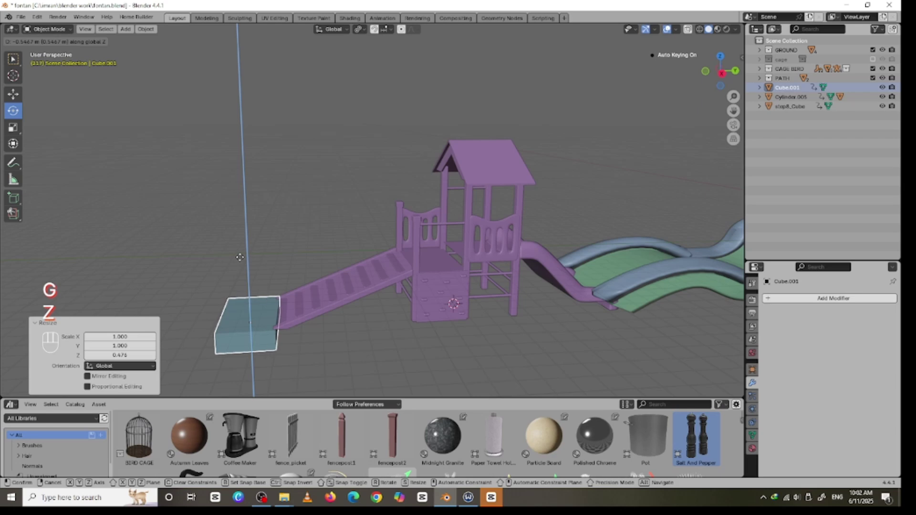
left_click(254, 277)
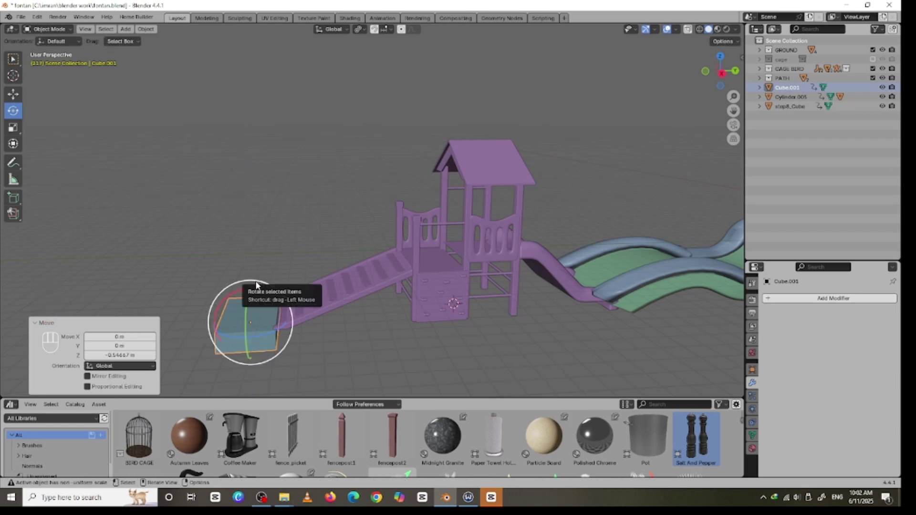
- Extrude the block's end face about 12.9 m away from the ramp to form a long platform
key("Tab")
middle_click_drag(176, 309, 189, 323)
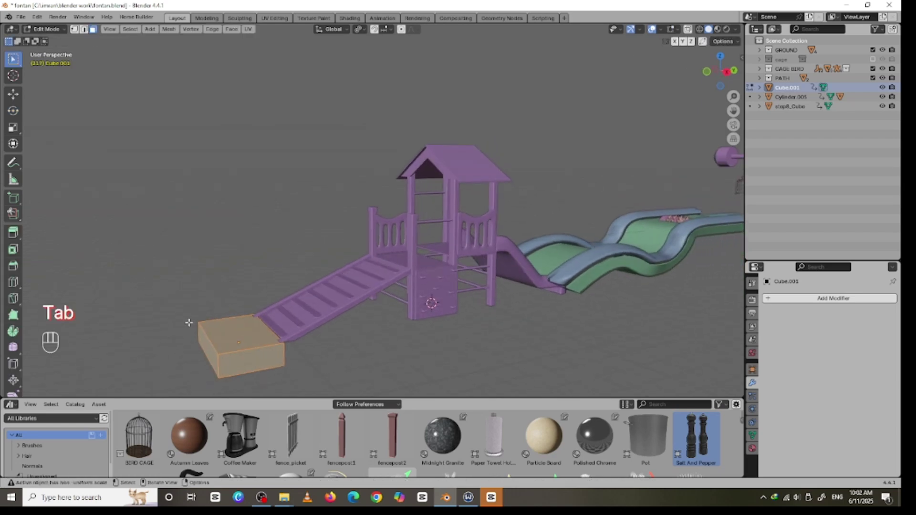
left_click(213, 346)
key("KP_7")
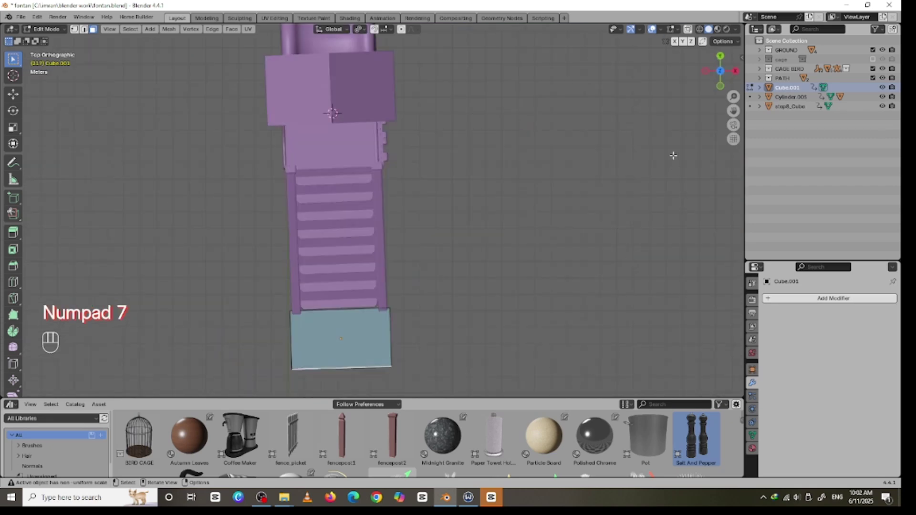
scroll(649, 156, "down", 4)
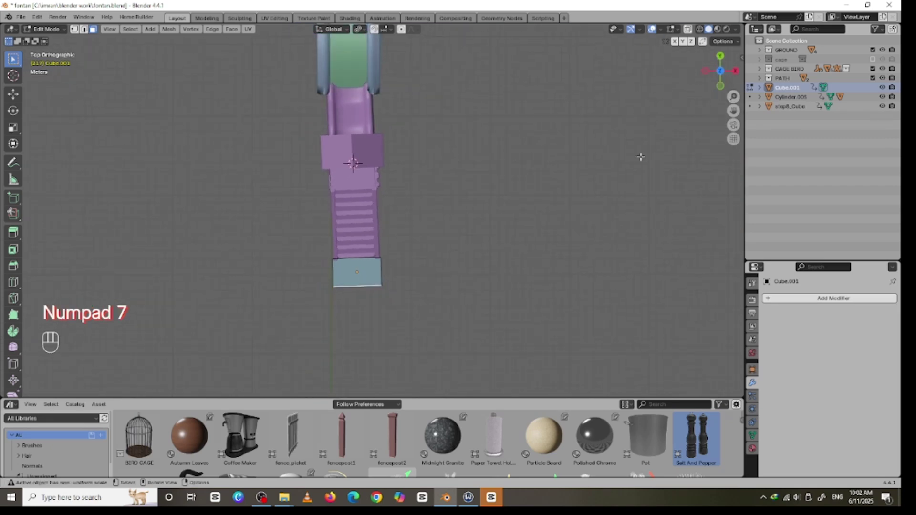
key("e")
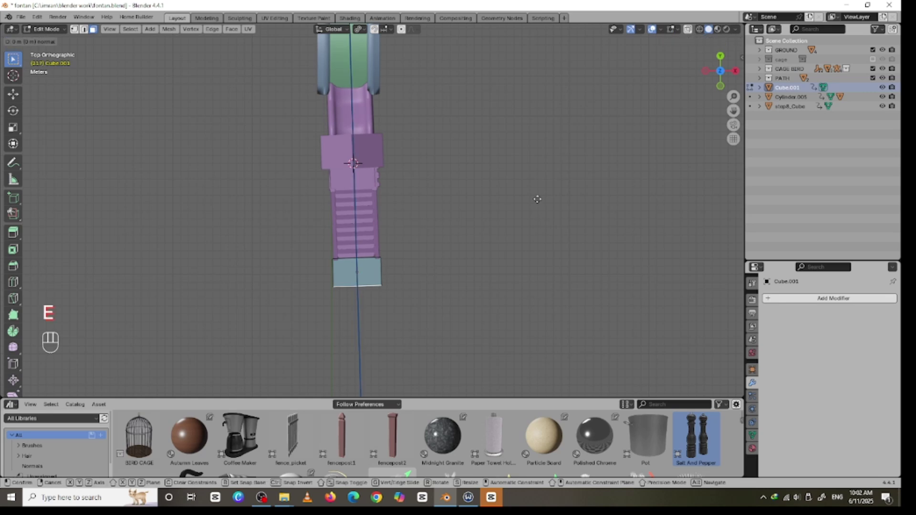
left_click(512, 302)
scroll(483, 187, "down", 2)
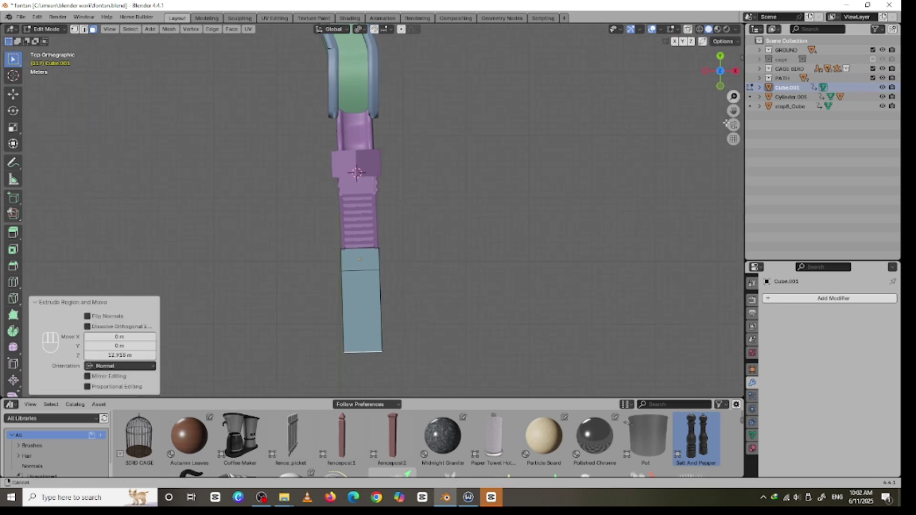
- Try to extrude the platform's end face downward
middle_click_drag(514, 242, 382, 156)
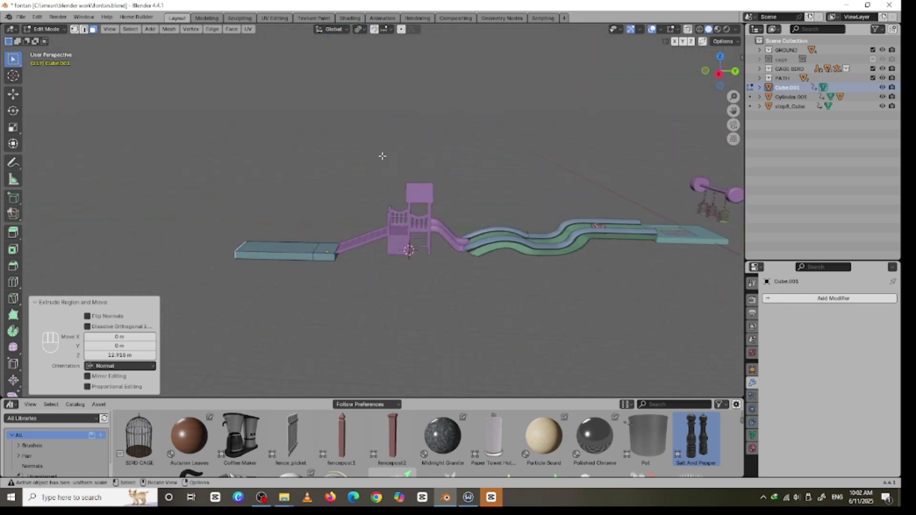
key("e")
key("z")
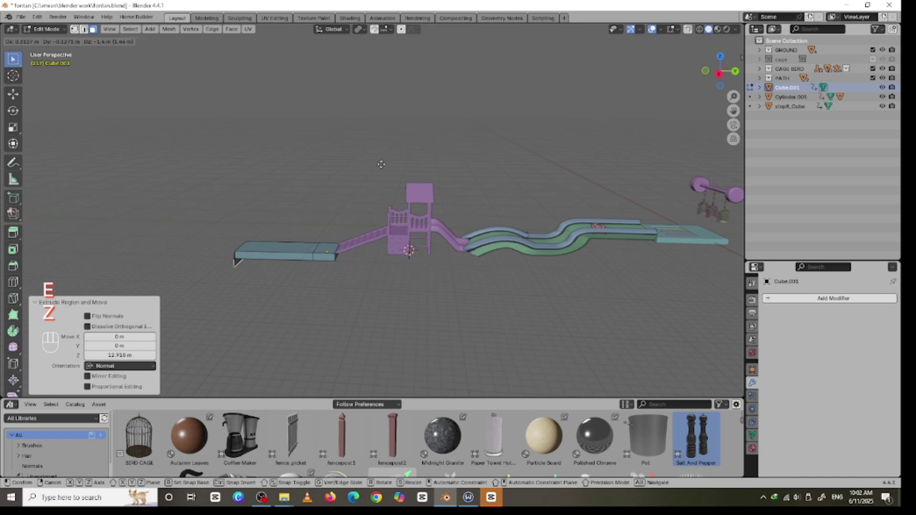
left_click(381, 164)
key("ctrl+z")
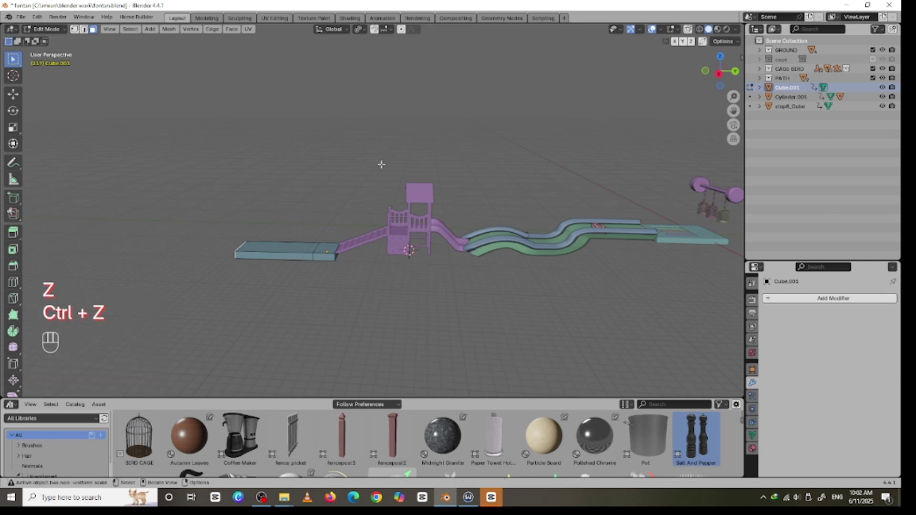
- Extrude the platform's end face about 1.23 m outward, and extrude the new segment's underside about 1.68 m down as a leg
key("e")
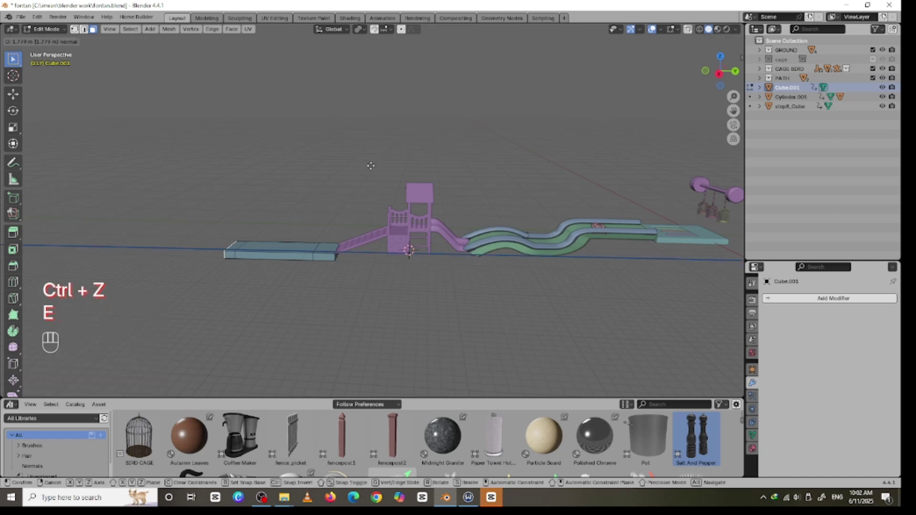
left_click(374, 162)
middle_click_drag(374, 161, 283, 157)
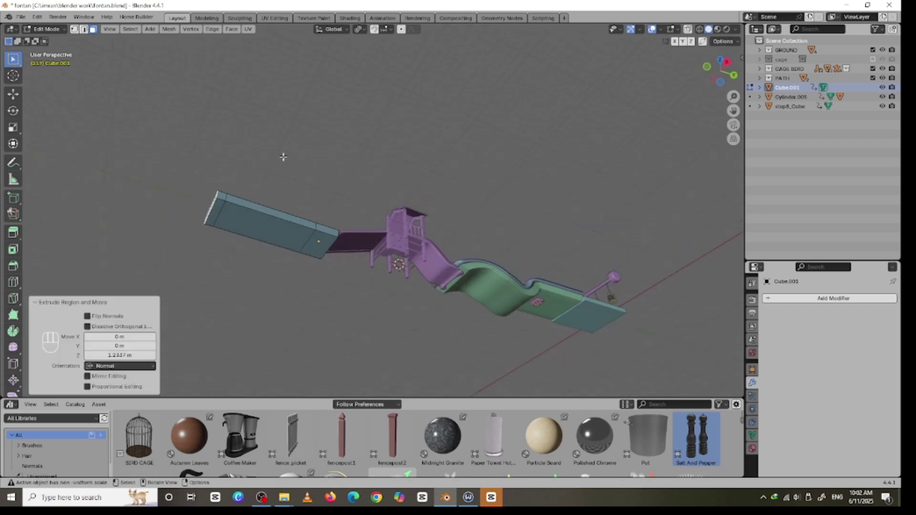
middle_click_drag(220, 206, 216, 263)
key("e")
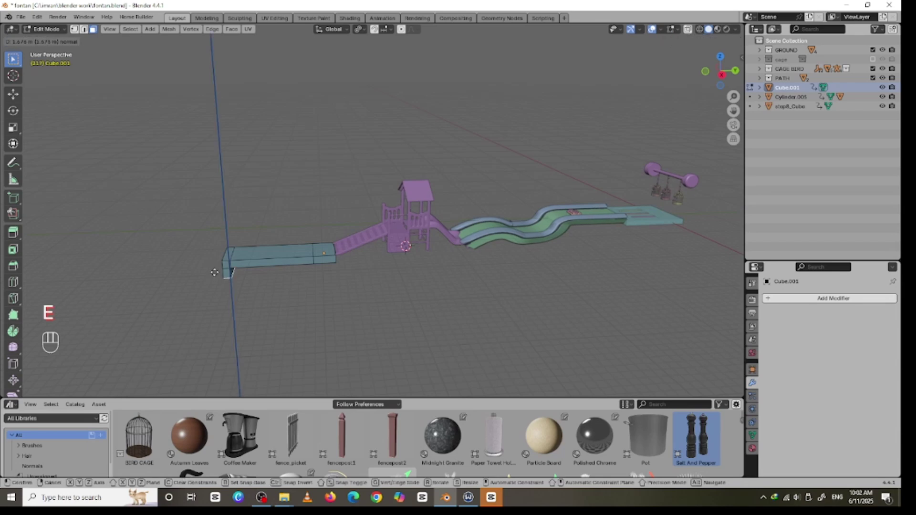
left_click(215, 273)
- Try to extrude the leg's underside face back inward by about 0.5 m
key("e")
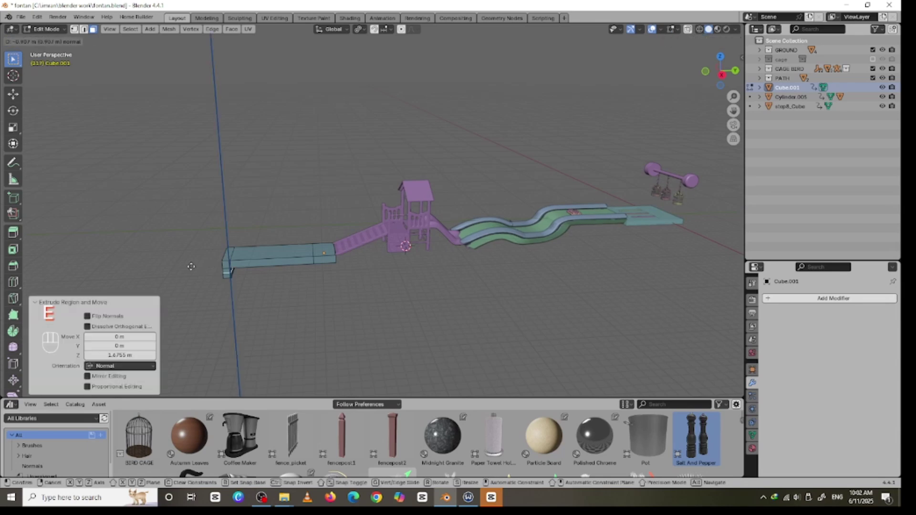
left_click(190, 268)
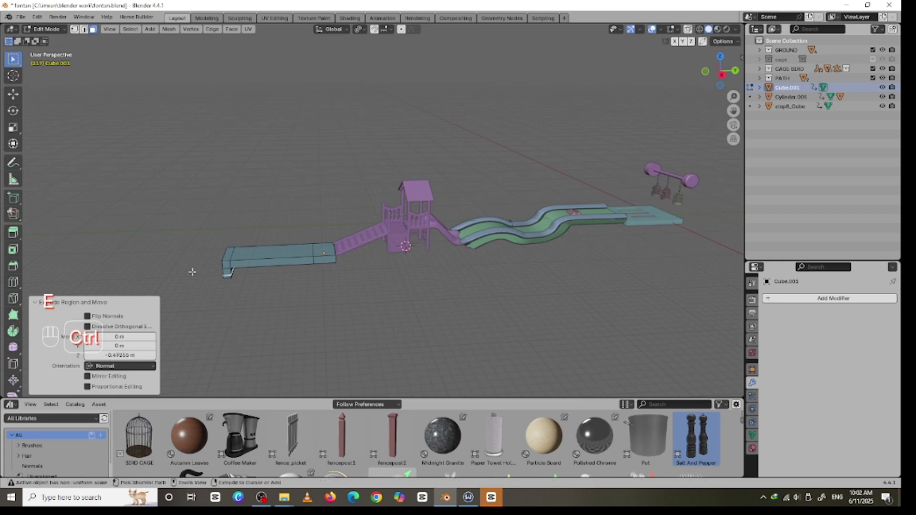
key("ctrl+z")
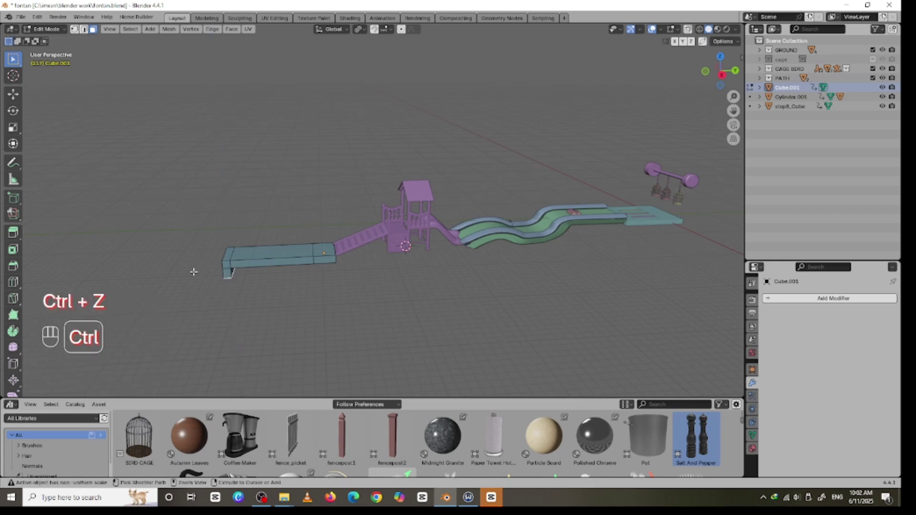
- Extrude the leg's underside face a little further down to add a lower band
key("e")
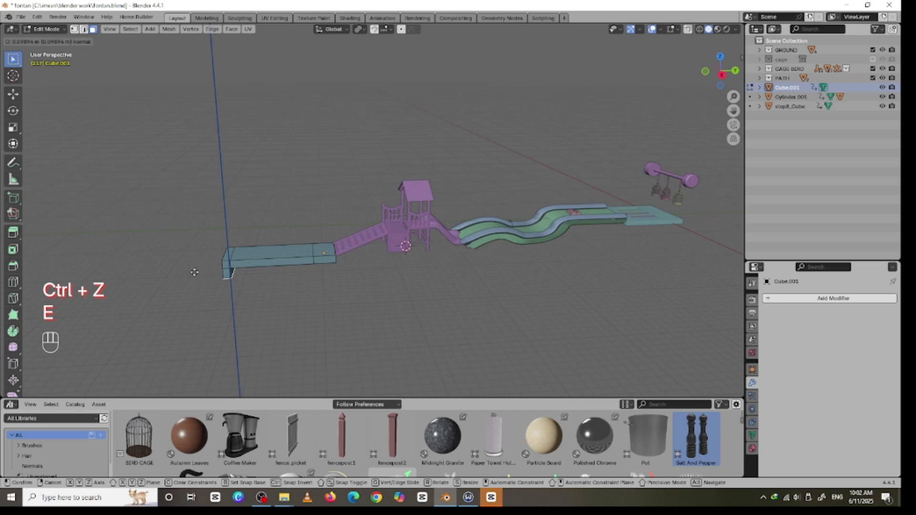
left_click(194, 277)
- Inset the leg's lowest outer face by about 0.34 m and scale the inset face about 2.37 times along Z
middle_click_drag(193, 278, 343, 313)
left_click(335, 260)
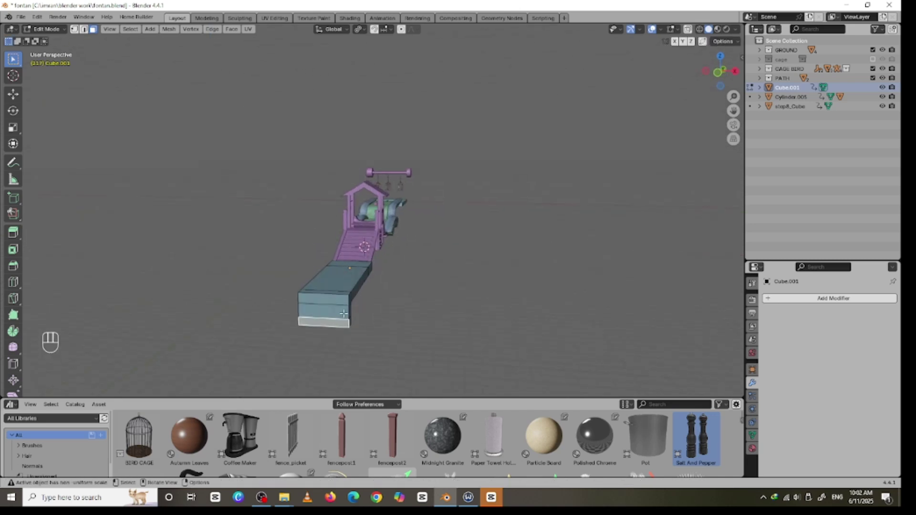
key("i")
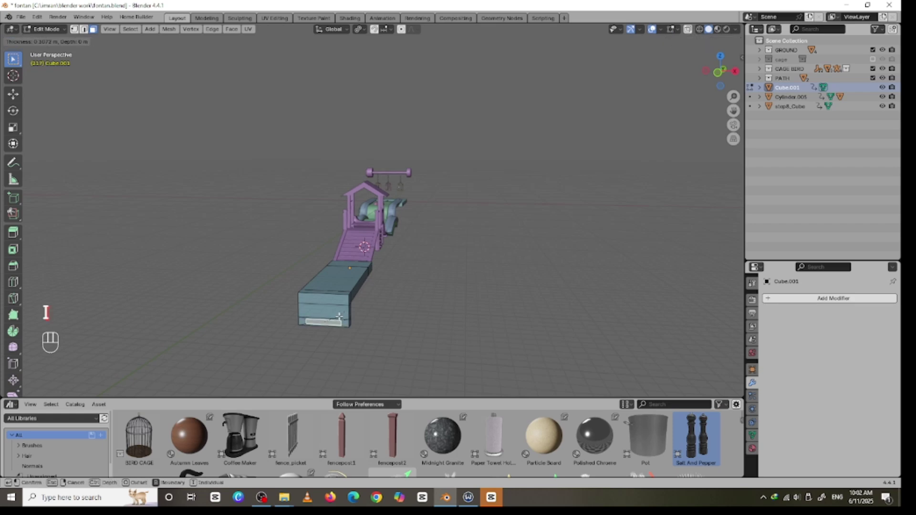
left_click(368, 308)
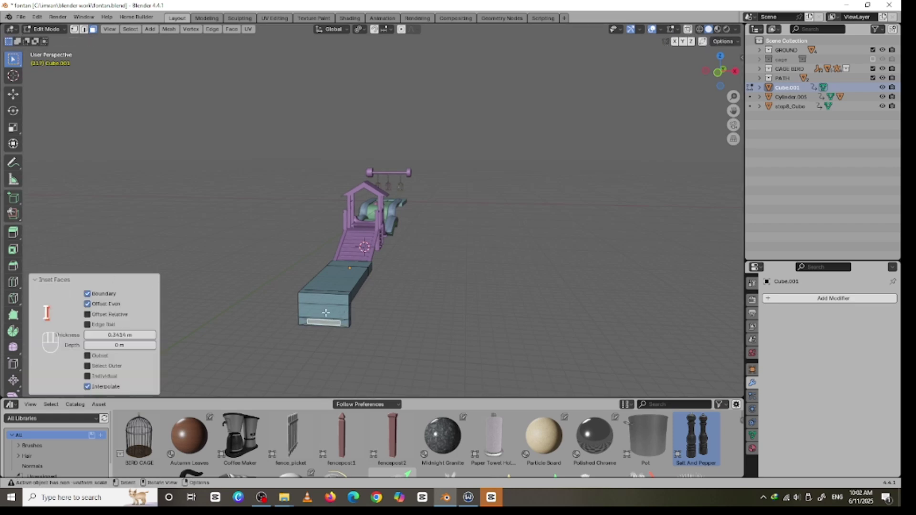
key("s")
key("z")
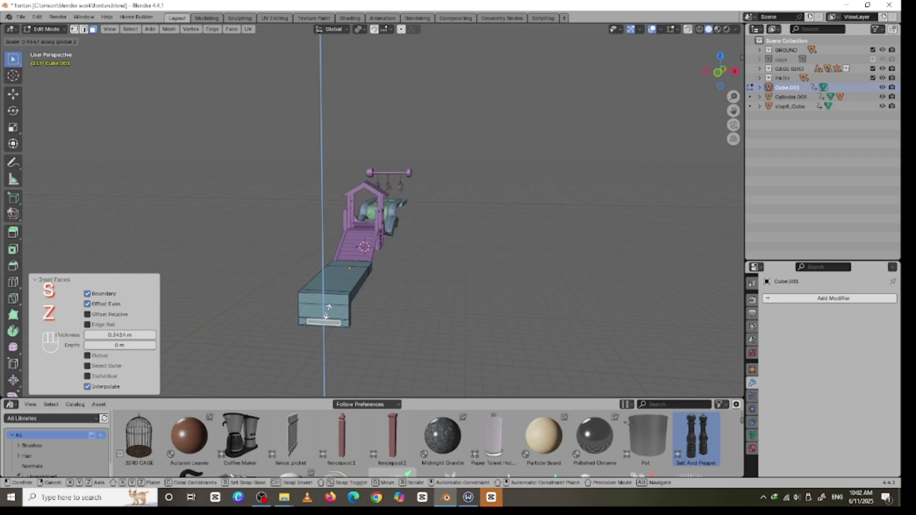
left_click(333, 302)
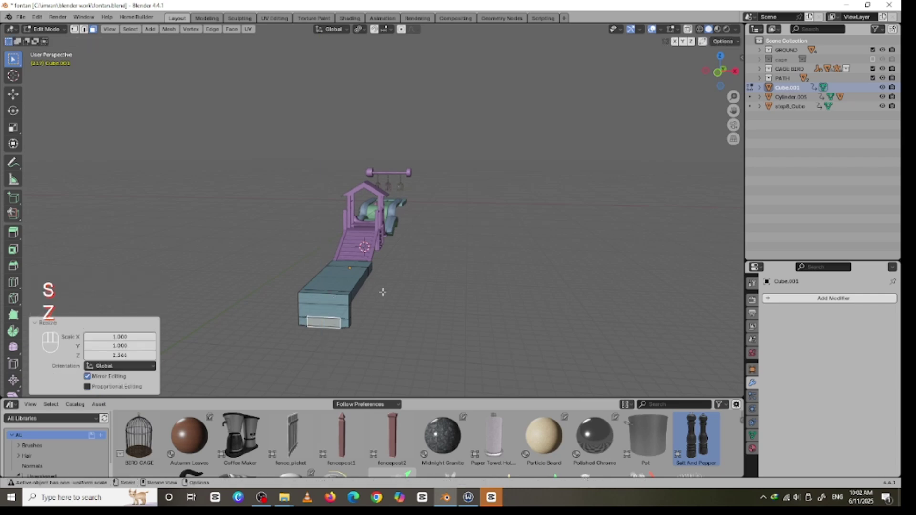
- Extrude the inset face about 9.08 m outward to form a narrower, lower walkway
middle_click_drag(382, 292, 346, 321)
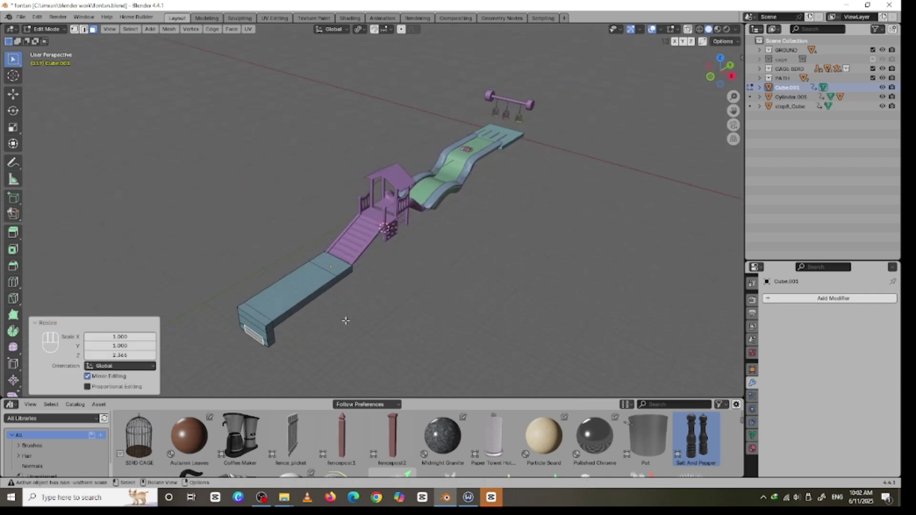
key("e")
left_click(273, 331)
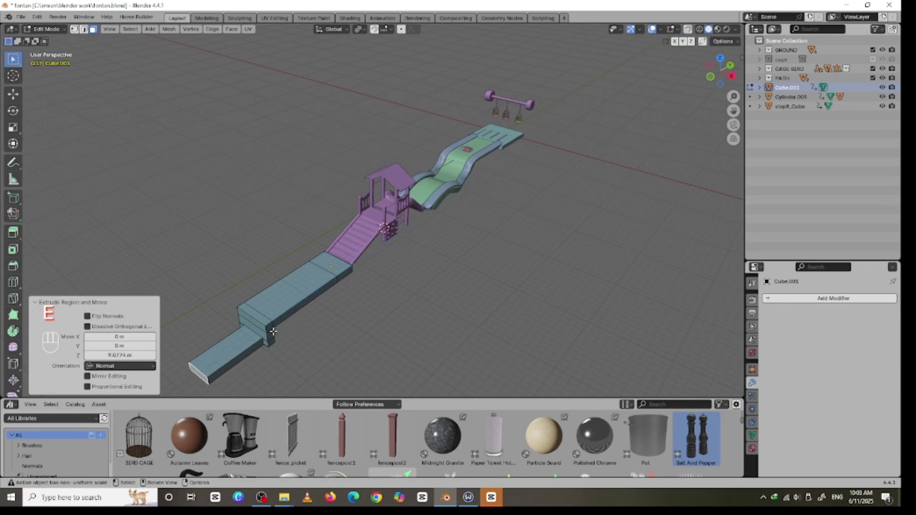
- Extend the lower walkway by extruding its end face another 15.6 m or so outward
middle_click_drag(273, 331, 244, 277)
left_click_drag(708, 68, 478, 197)
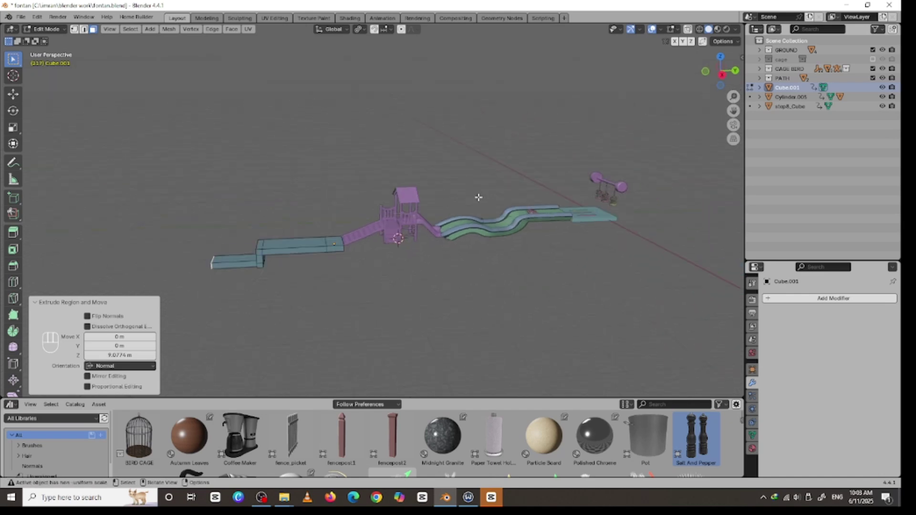
key("e")
left_click(266, 221)
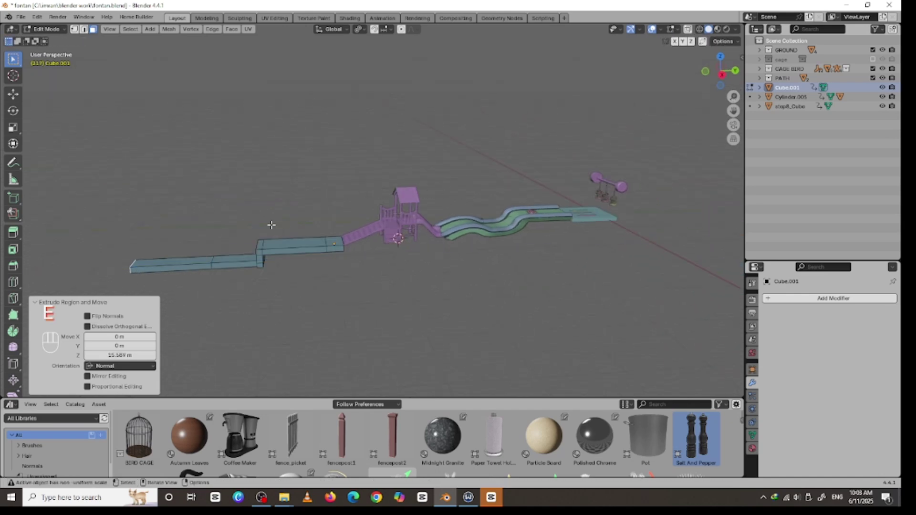
middle_click_drag(265, 221, 405, 260)
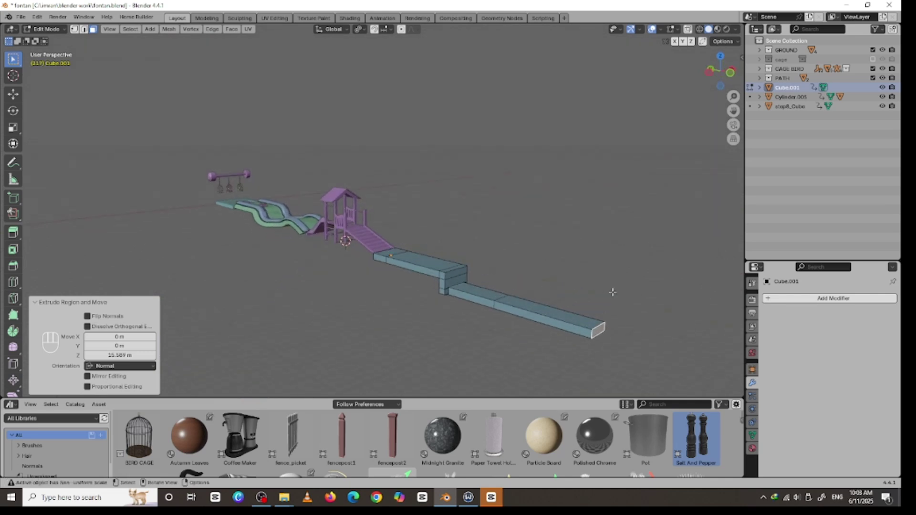
- Extrude the lower walkway's end face about 4.7 m and extrude the new segment's side face about 38.74 m to form a corner
key("e")
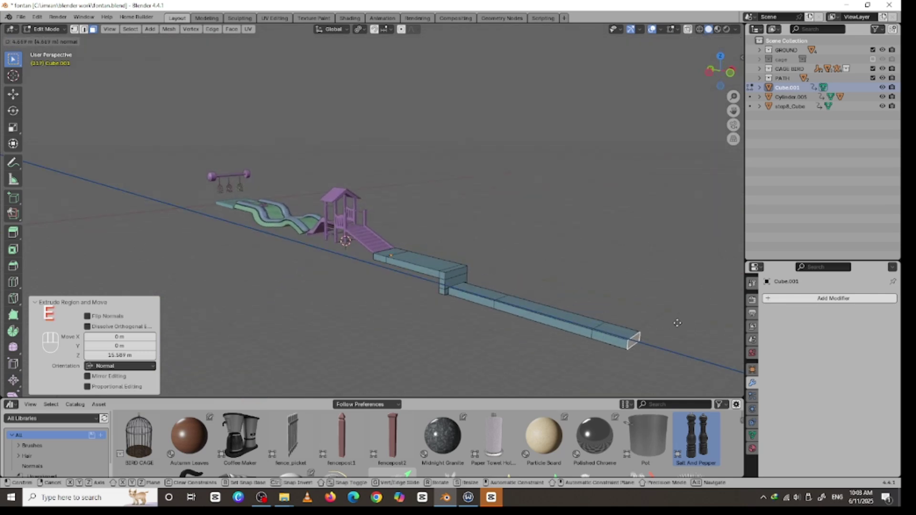
left_click(677, 323)
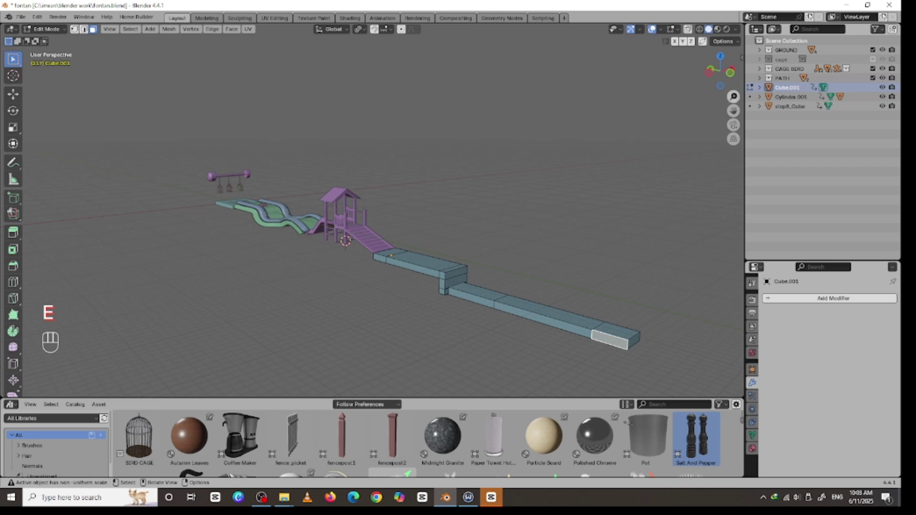
scroll(634, 164, "down", 2)
middle_click_drag(634, 163, 628, 192)
key("e")
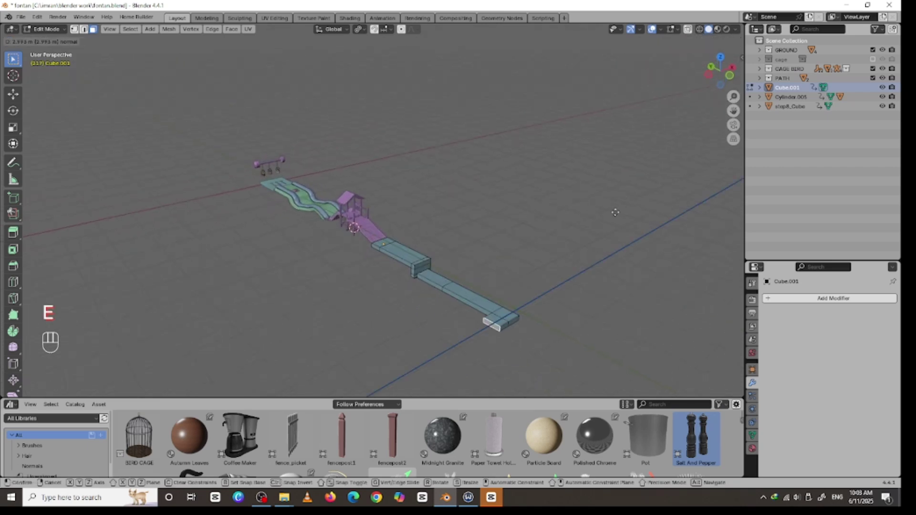
left_click(496, 264)
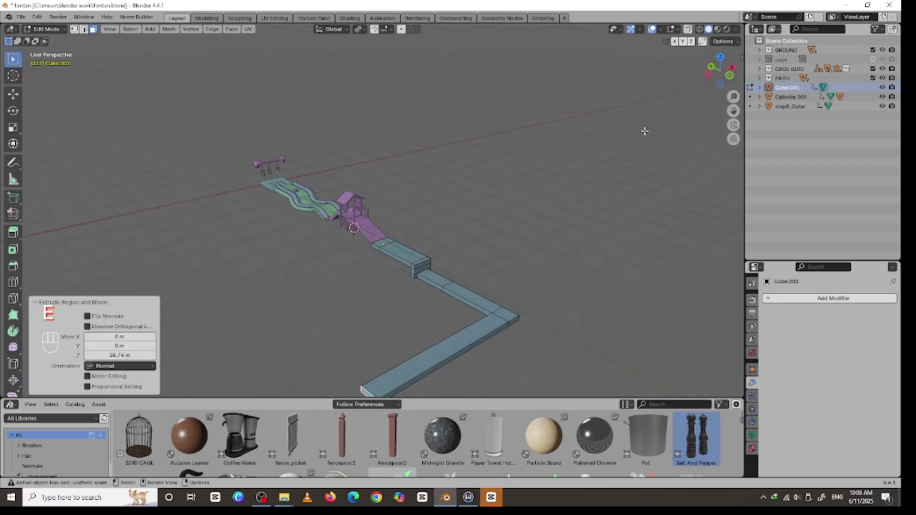
- Lengthen the side branch of the walkway by extruding its end face a little further outward
middle_click_drag(668, 191, 260, 333)
left_click_drag(733, 111, 585, 350)
middle_click_drag(525, 161, 460, 116)
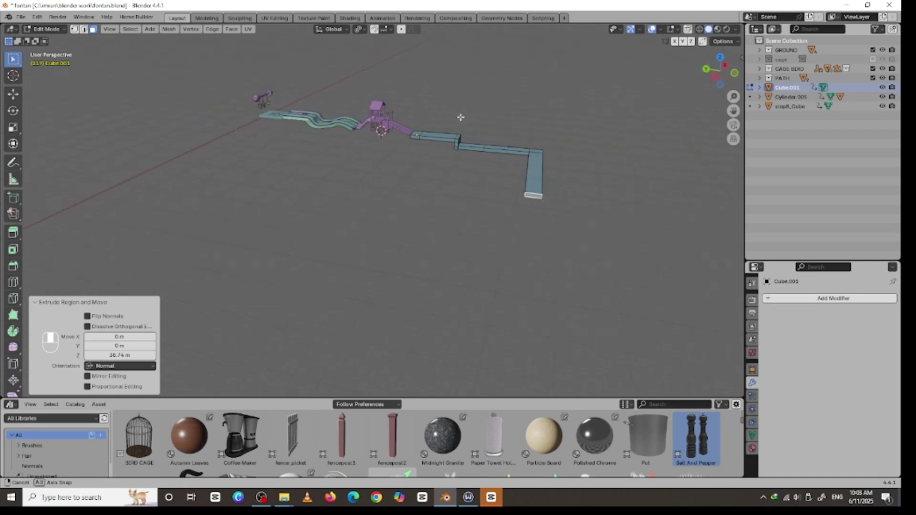
key("e")
left_click(556, 188)
- Snap the 3D cursor to the end face of the walkway's side branch
middle_click_drag(644, 214, 616, 240)
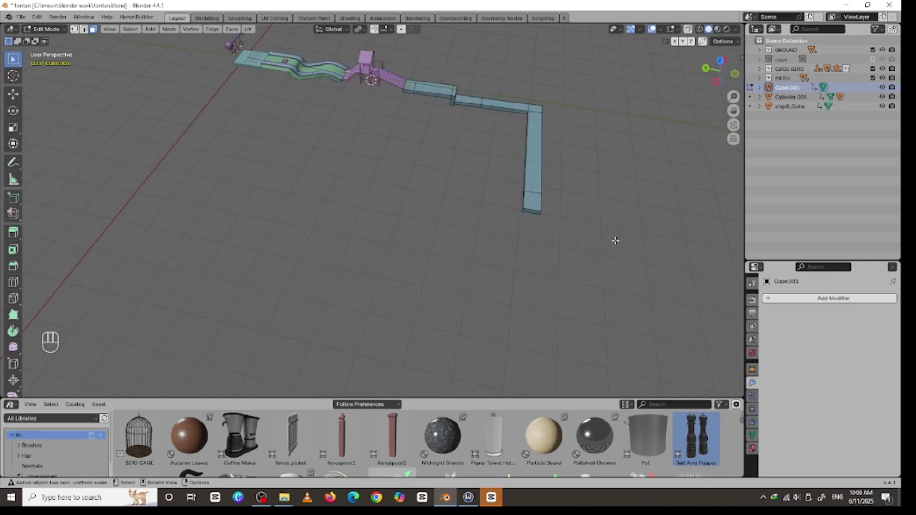
left_click(540, 204)
left_click(537, 212)
key("shift+s")
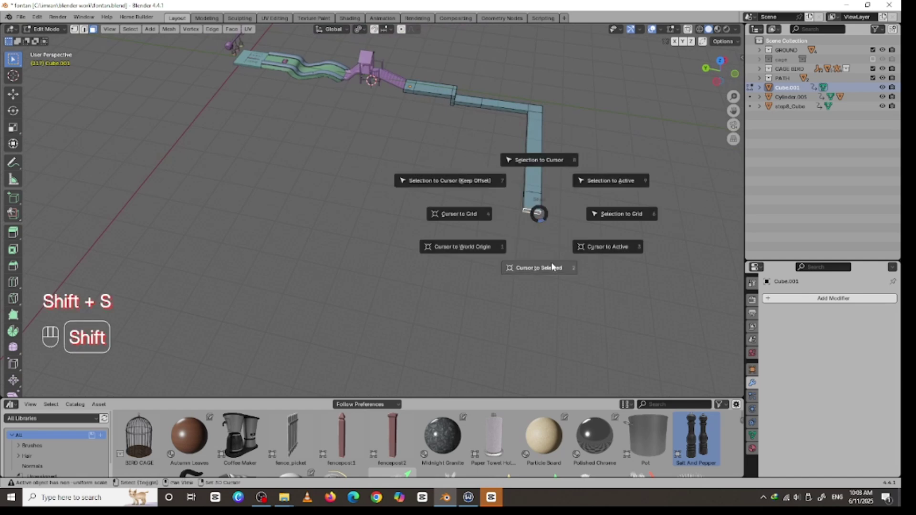
left_click(553, 267)
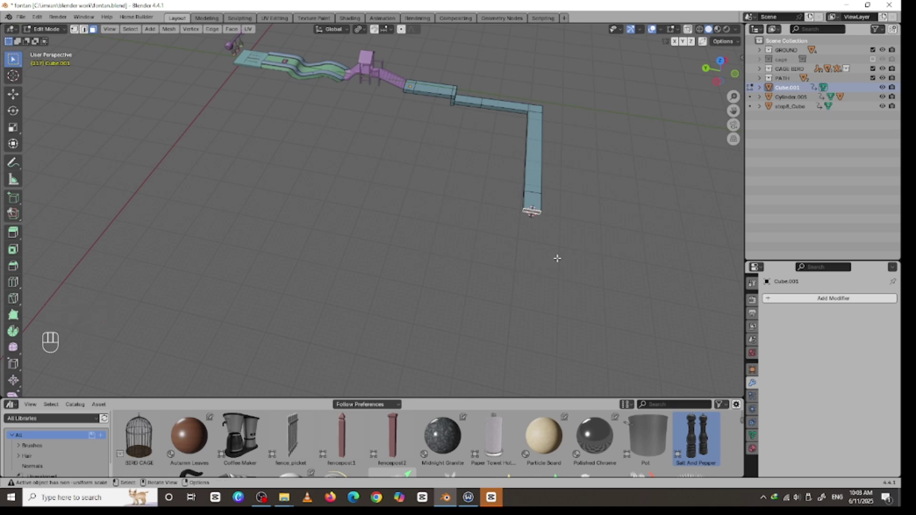
- Return to Object Mode and add a separate cube at the 3D cursor
key("Tab")
left_click(586, 243)
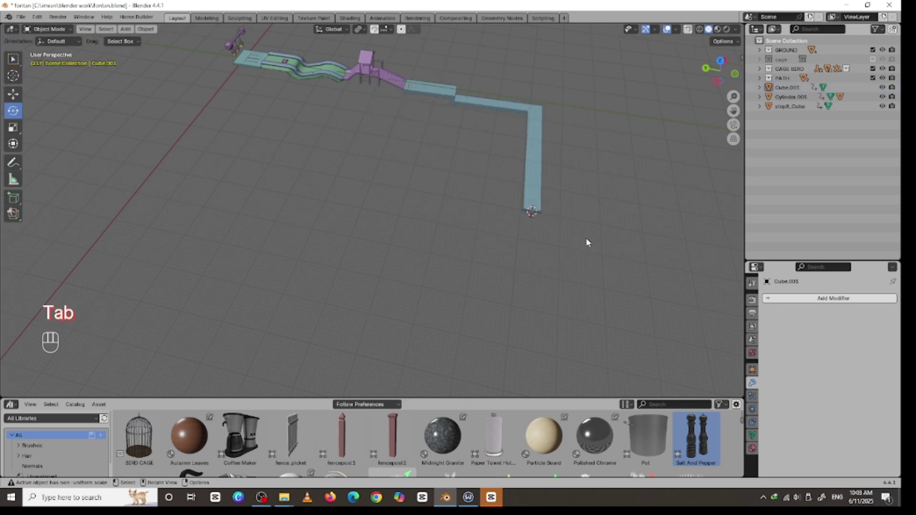
key("shift+s")
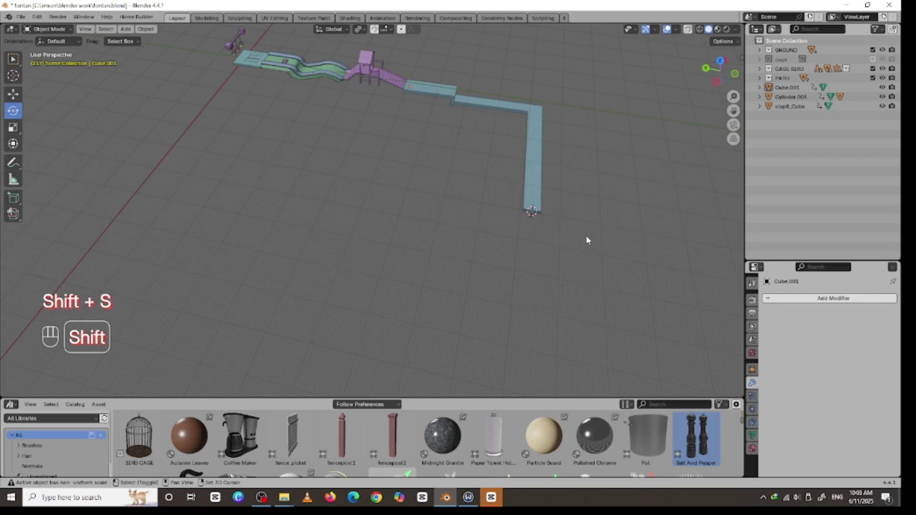
key("shift+a")
left_click(628, 247)
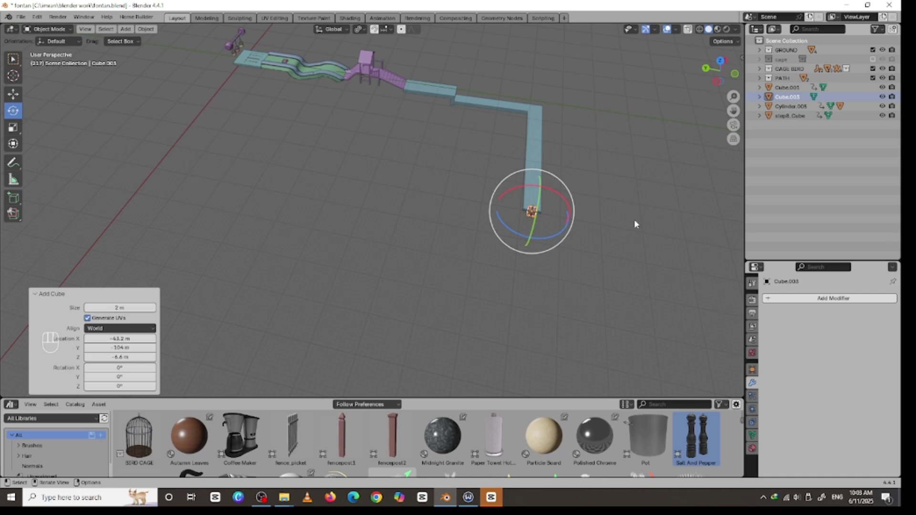
- Scale the new cube by about 0.692 along Z, 1.304 along X and 2.464 along Y
key("s")
key("z")
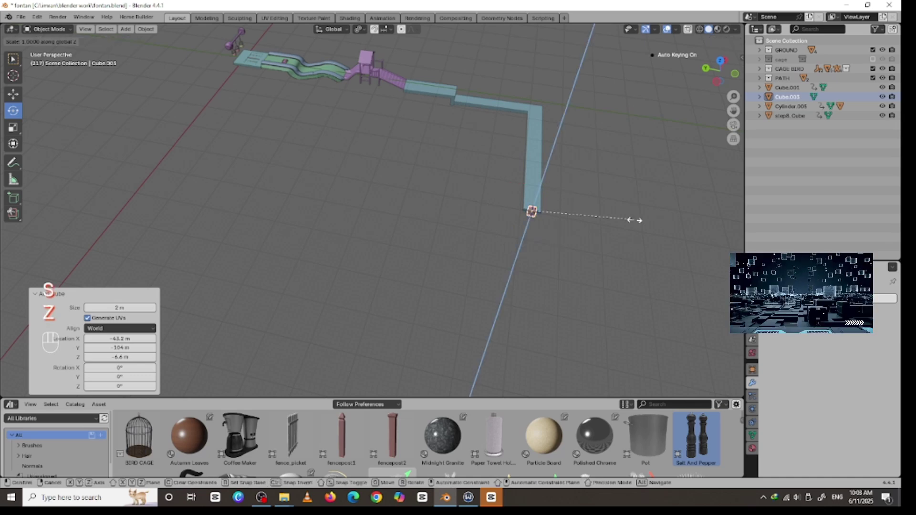
left_click(600, 222)
key("s")
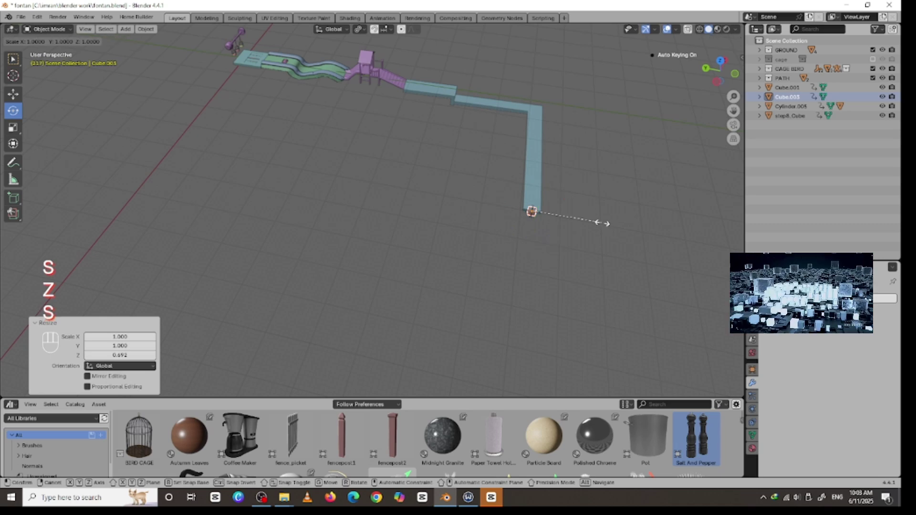
key("x")
left_click(626, 225)
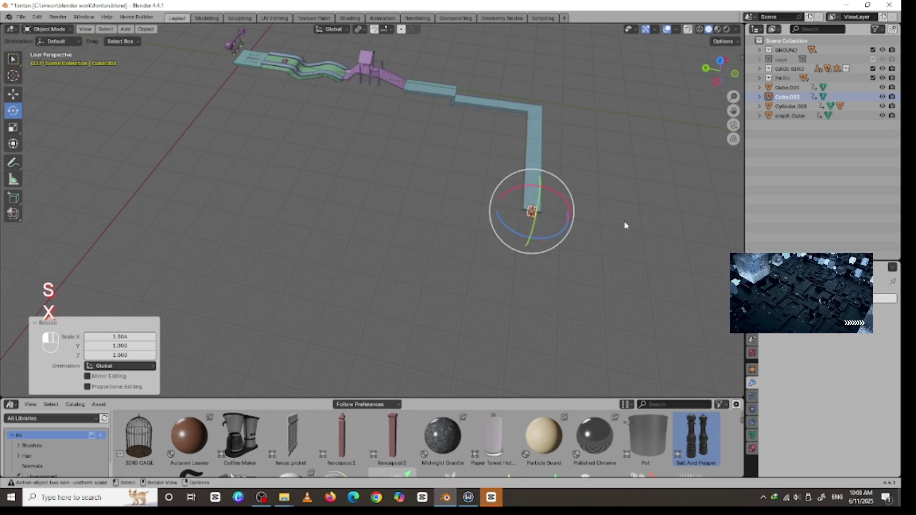
key("s")
key("y")
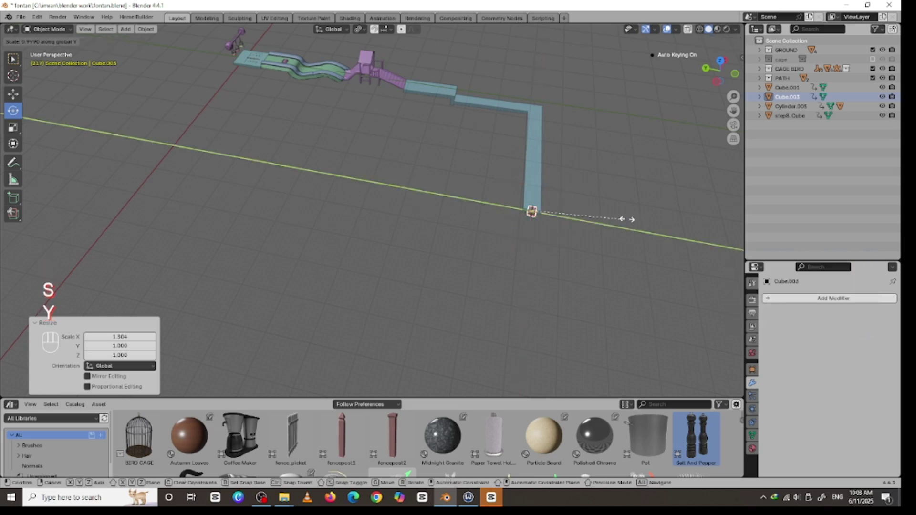
left_click(20, 233)
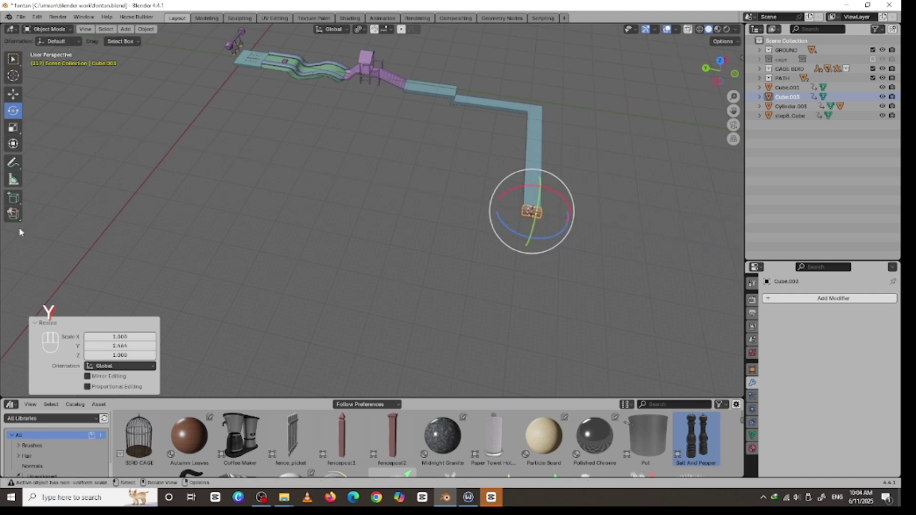
- In top view, widen the cube across the walkway's end by scaling it about 4.66 times along Y
middle_click_drag(278, 176, 85, 195)
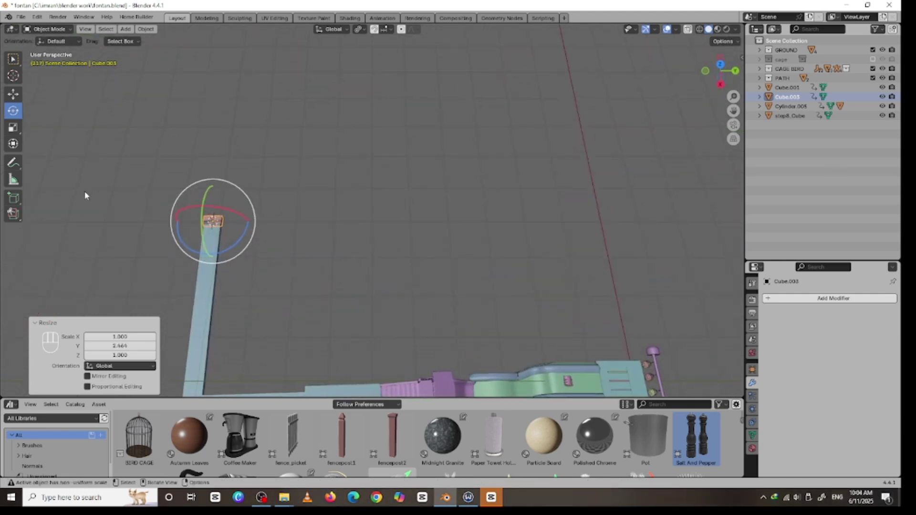
key("KP_7")
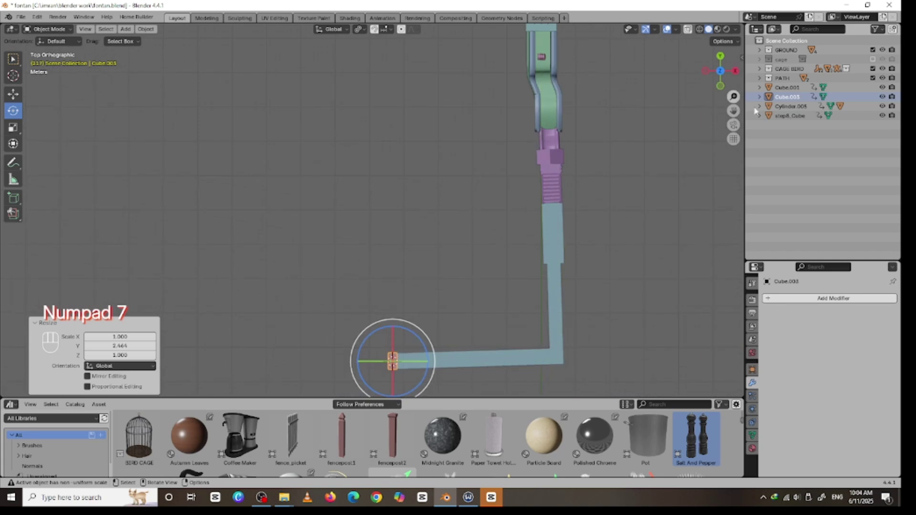
scroll(733, 110, "up", 3)
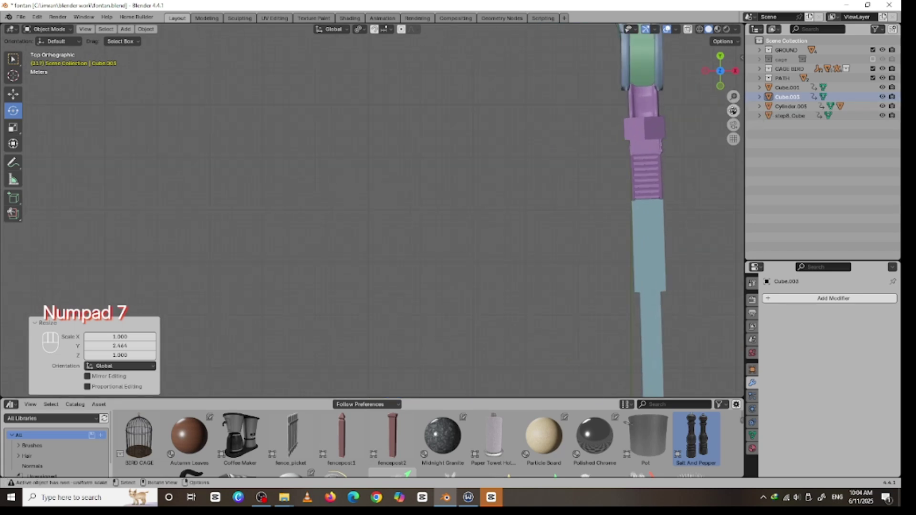
left_click_drag(734, 110, 867, 29)
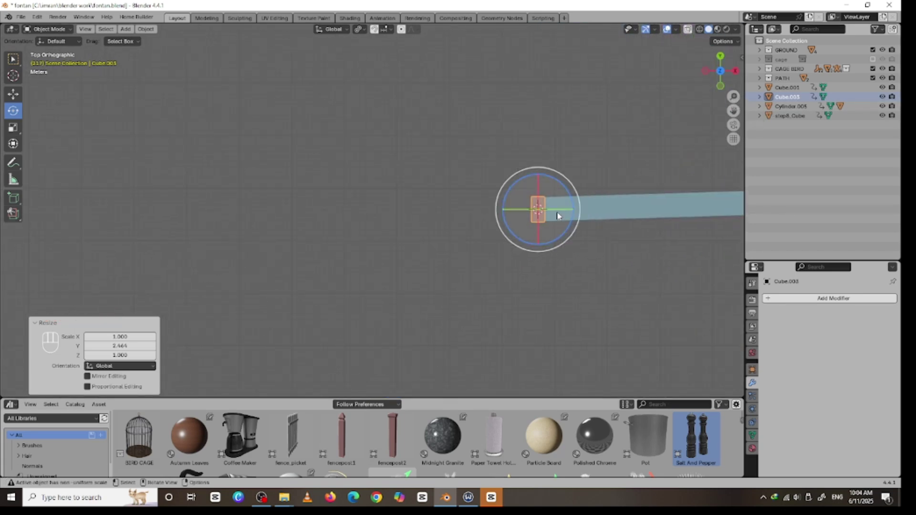
key("s")
key("y")
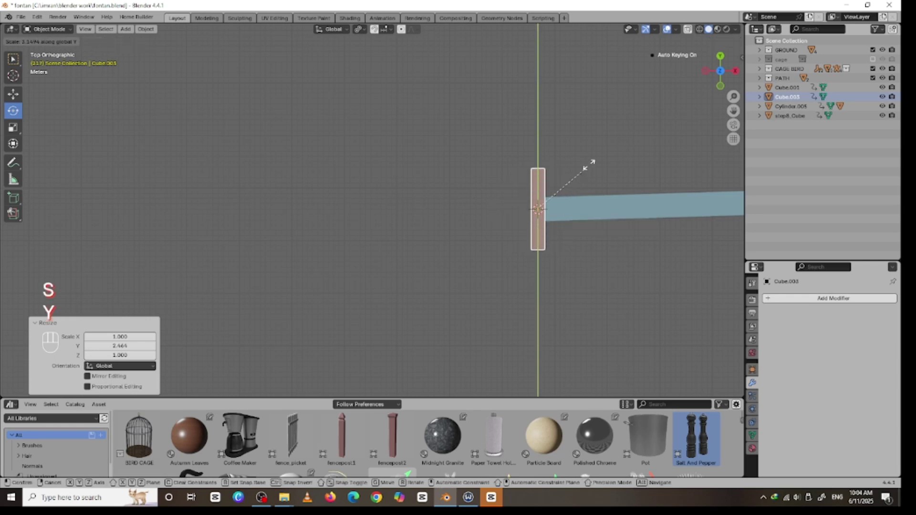
left_click(601, 148)
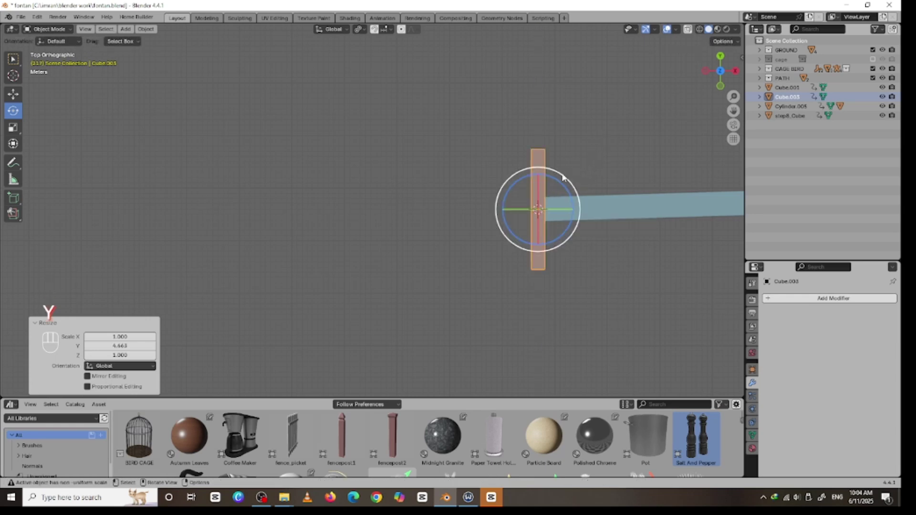
- Extrude the cube's long outer face about 30.16 m away from the walkway to form a rectangular platform
key("Tab")
middle_click_drag(524, 229, 518, 167)
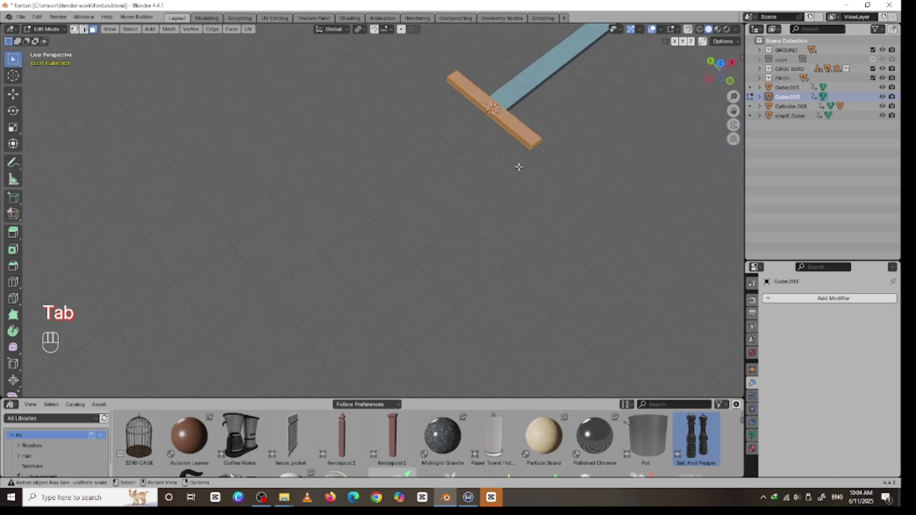
left_click(573, 138)
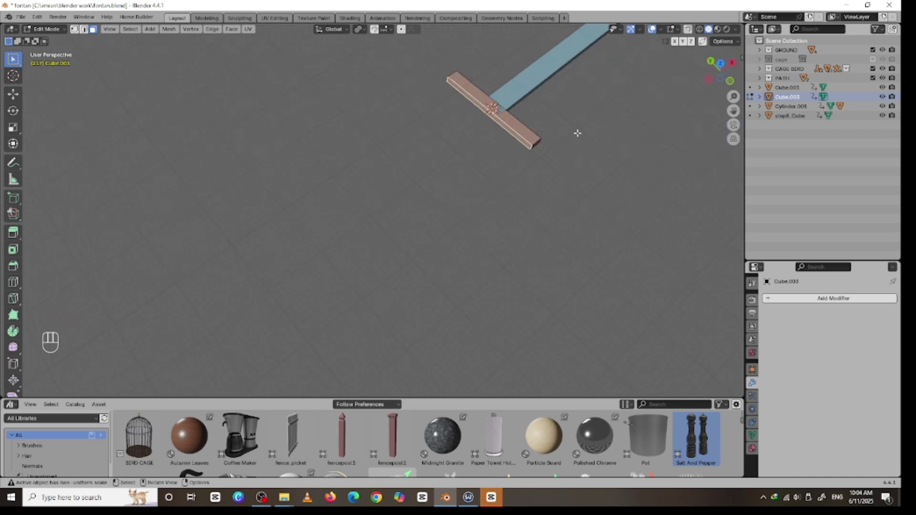
key("KP_7")
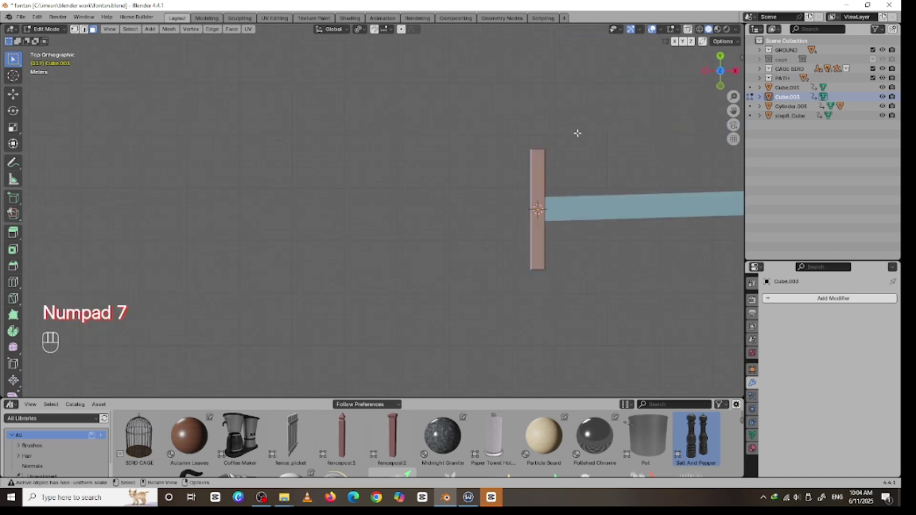
key("e")
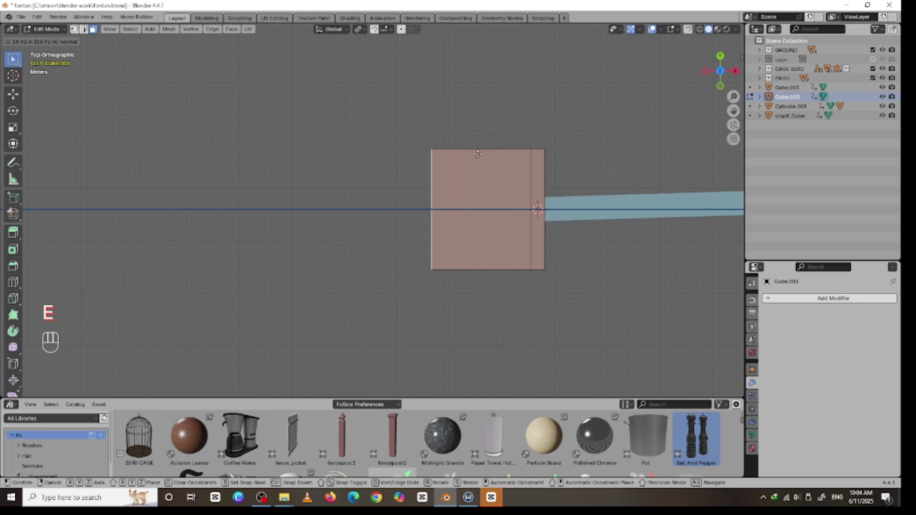
left_click(433, 151)
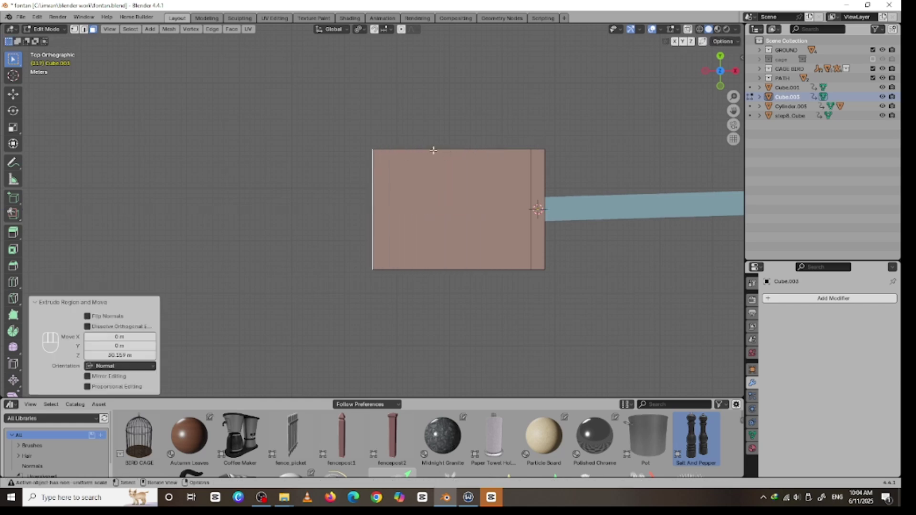
- Snap the 3D cursor to the centre of the platform's large upper face
middle_click_drag(422, 76, 250, 32)
left_click(380, 119)
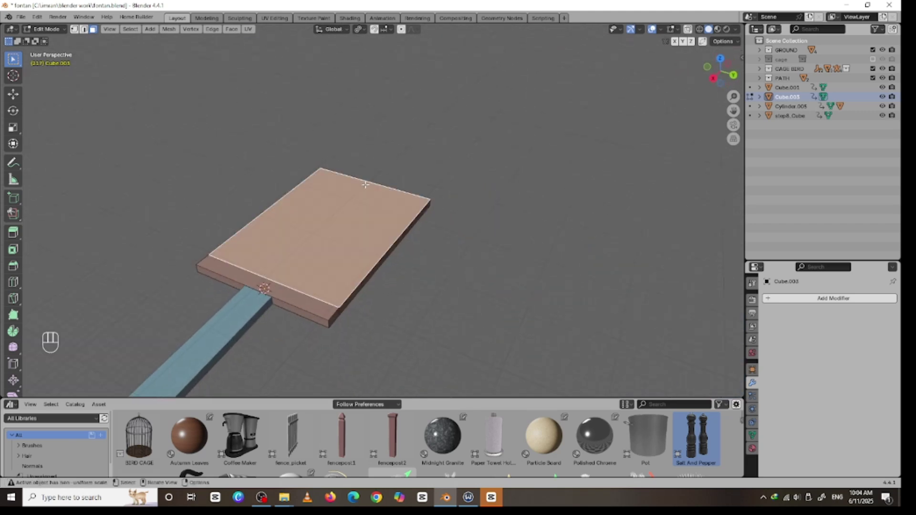
key("Tab")
key("Tab")
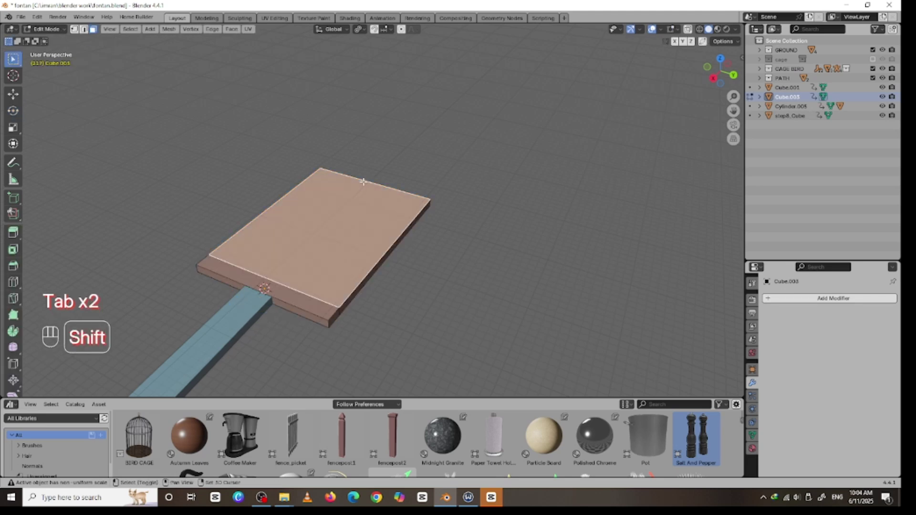
key("shift+s")
left_click(377, 242)
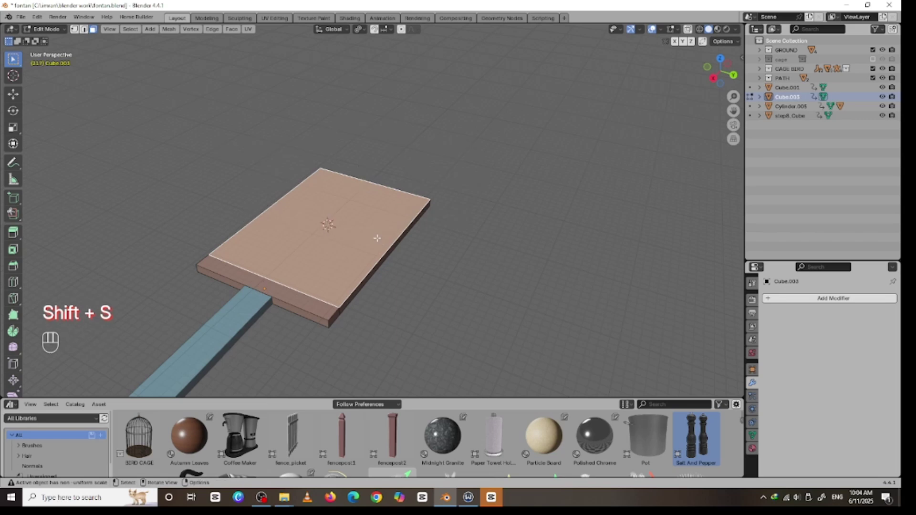
- Return to Object Mode and add a cylinder mesh at the 3D cursor on the platform
key("Tab")
left_click(417, 174)
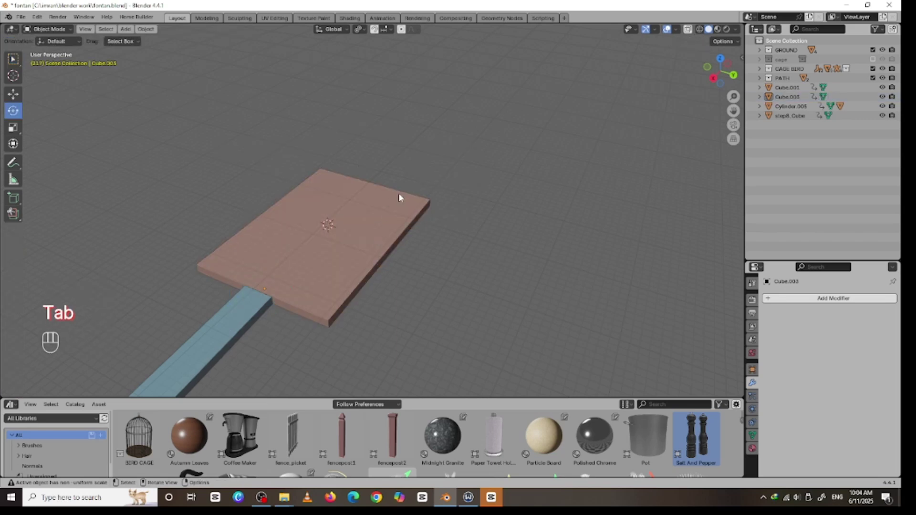
key("shift+a")
mouse_move(401, 196)
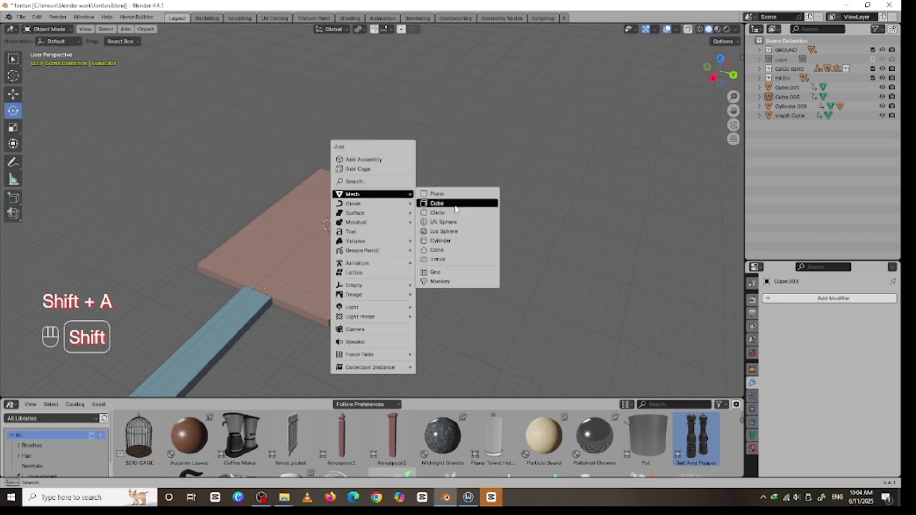
left_click(454, 240)
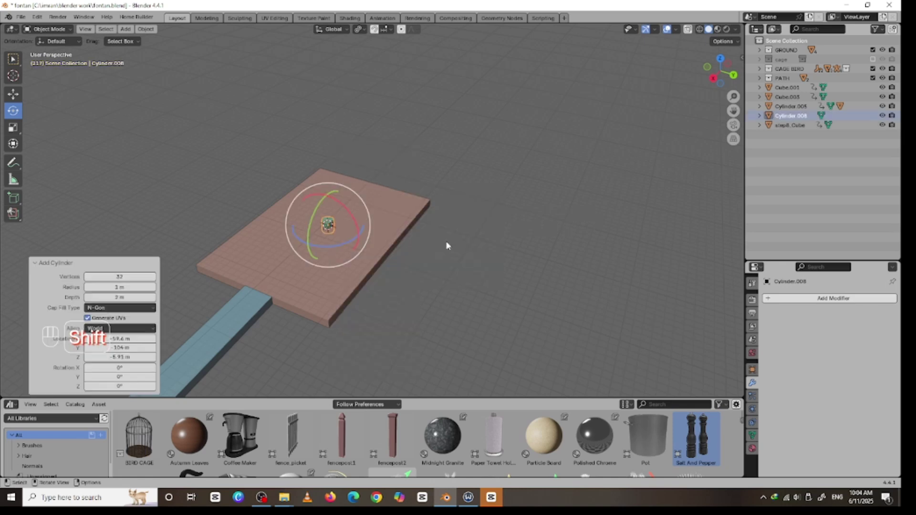
- Stretch the cylinder on the platform by scaling it about -2.55 times along Z
middle_click_drag(436, 221, 317, 202)
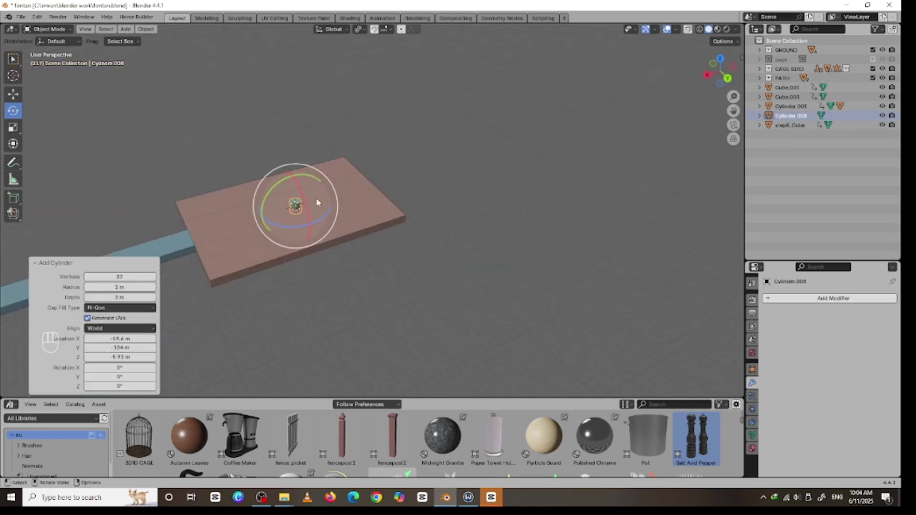
middle_click_drag(400, 156, 257, 135)
key("s")
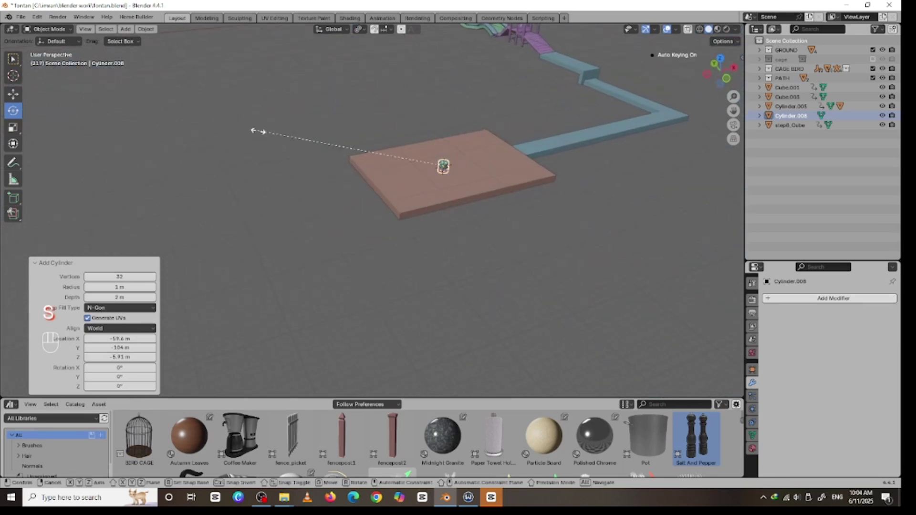
key("z")
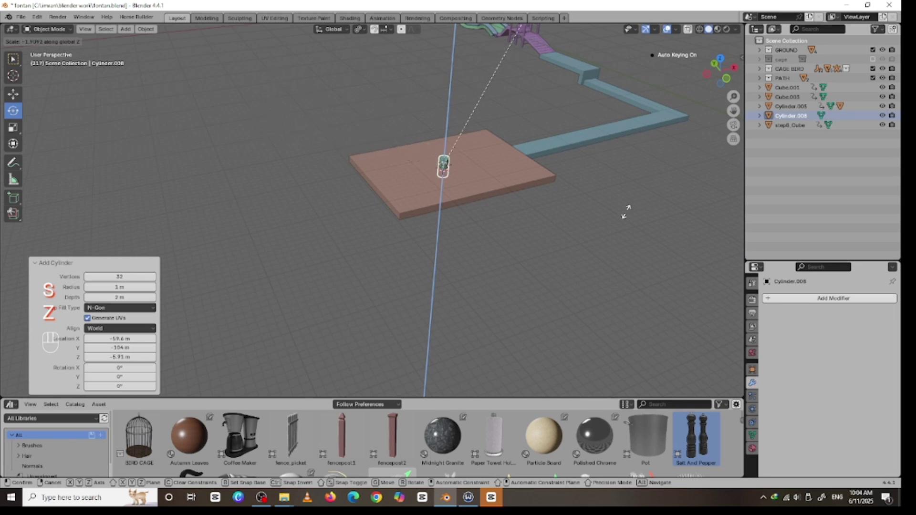
left_click(649, 107)
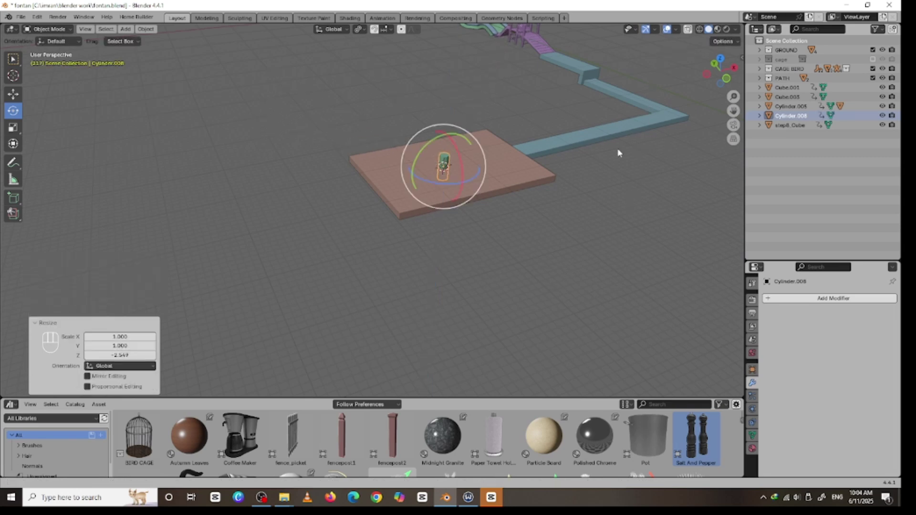
- In Edit Mode on the platform, extrude the end face opposite the walkway about 1.54 m outward
middle_click_drag(618, 153, 392, 190)
left_click(364, 210)
key("Tab")
key("e")
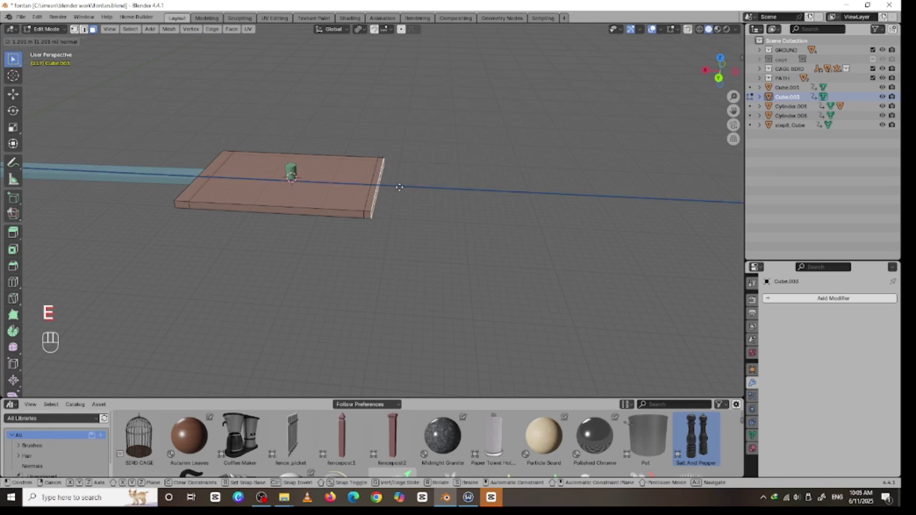
left_click(369, 182)
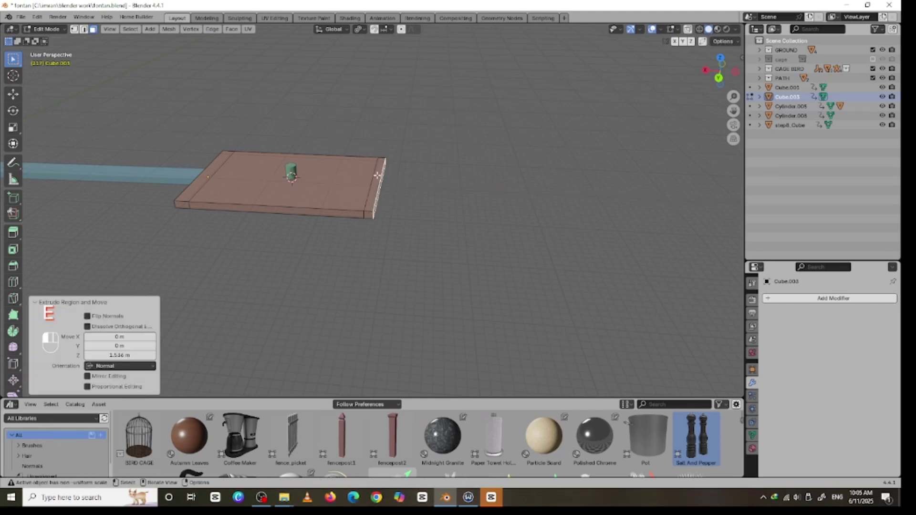
- Raise a wall at the platform's far end by extruding the end strip's upper face about 5.41 m and again about 2.73 m
middle_click_drag(376, 176, 404, 188)
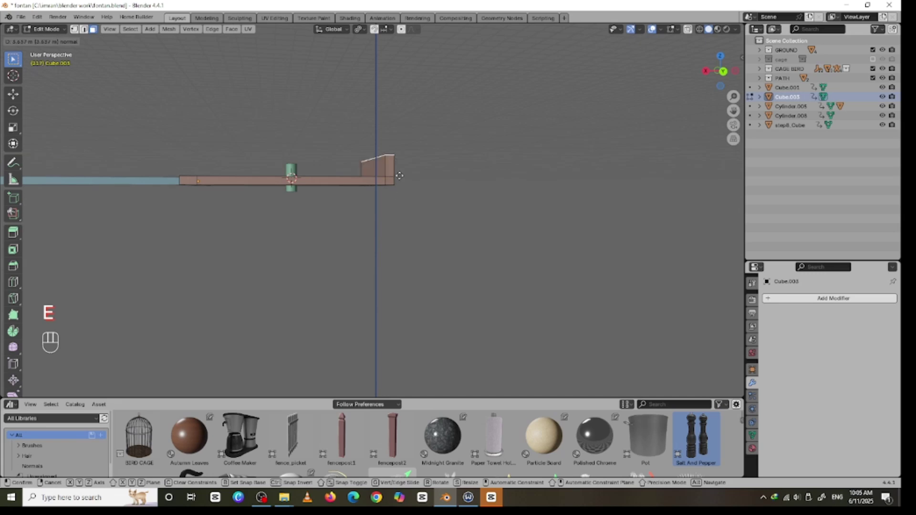
left_click(402, 166)
key("e")
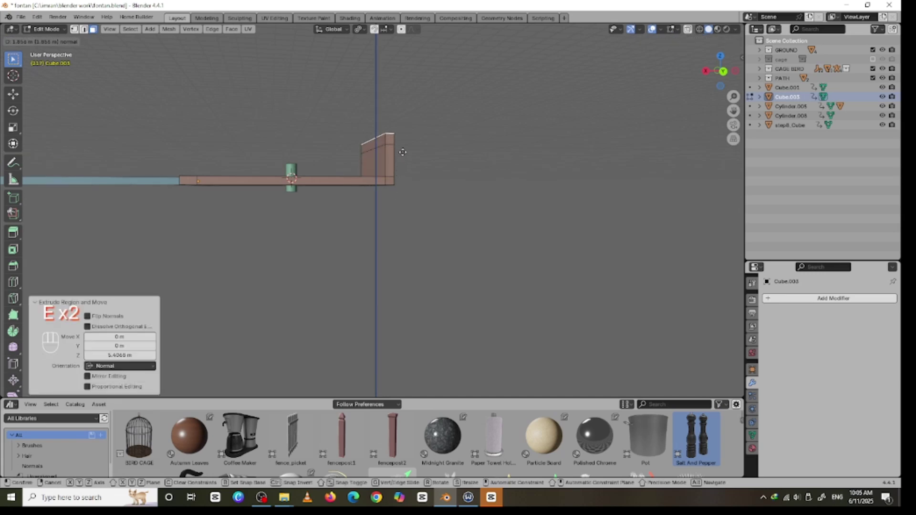
left_click(403, 152)
- Extrude the outer face of the wall's upper section about 31 m away from the platform to form an upper deck
middle_click_drag(429, 148, 411, 146)
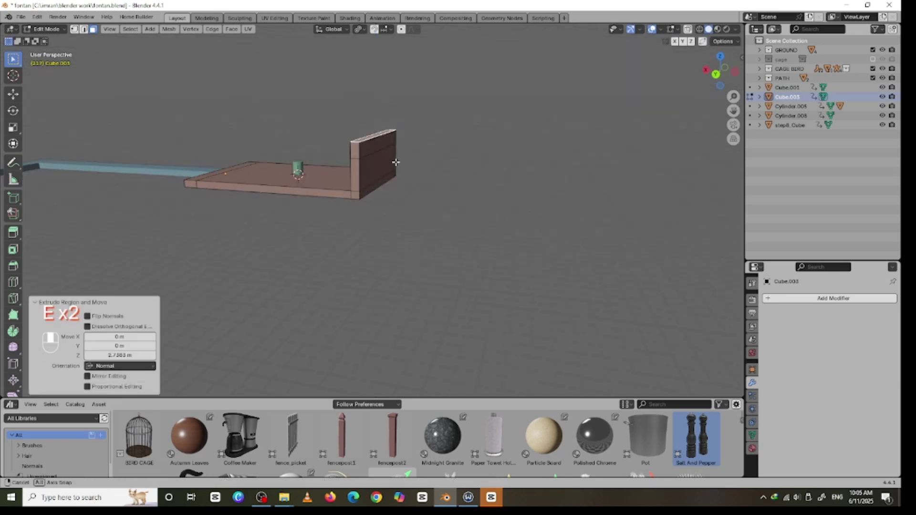
left_click(384, 146)
key("e")
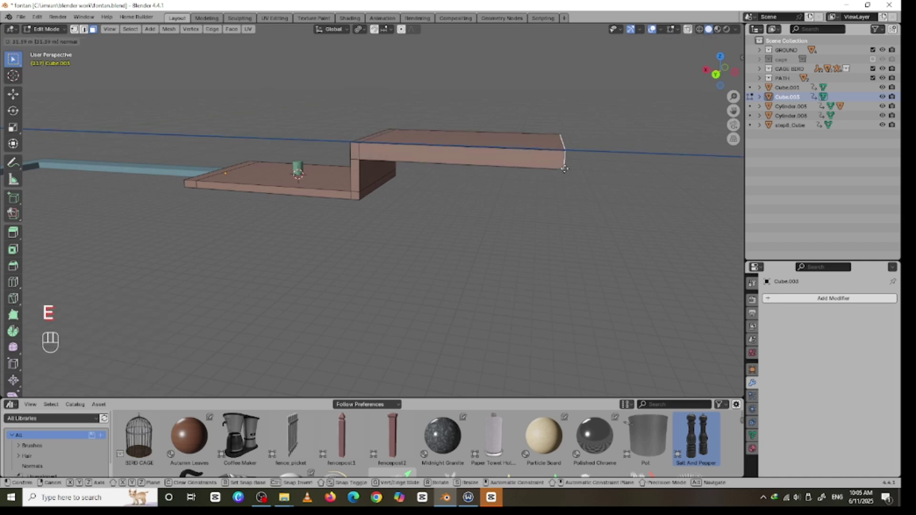
left_click(564, 169)
- Widen the upper deck by extruding one long side face about 3.25 m and the opposite side face about 5.88 m
middle_click_drag(555, 205, 396, 218)
left_click(377, 217)
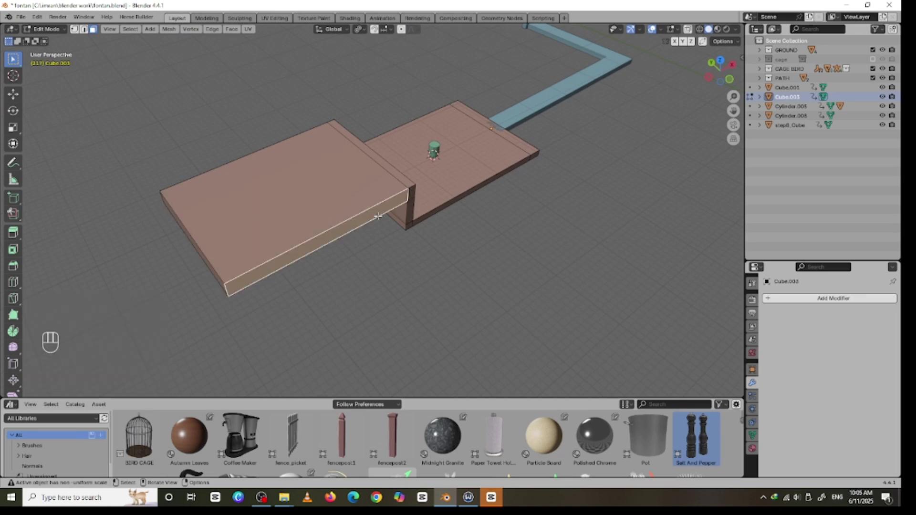
key("e")
left_click(389, 231)
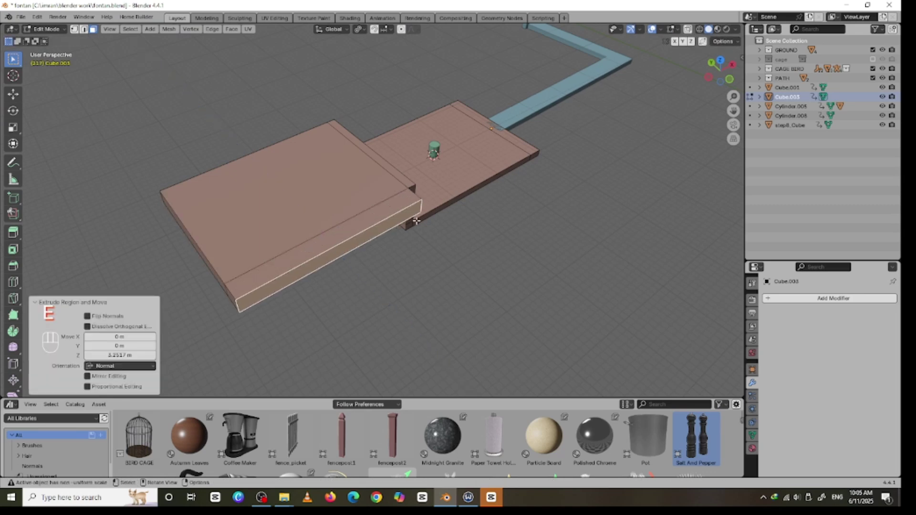
middle_click_drag(389, 230, 488, 210)
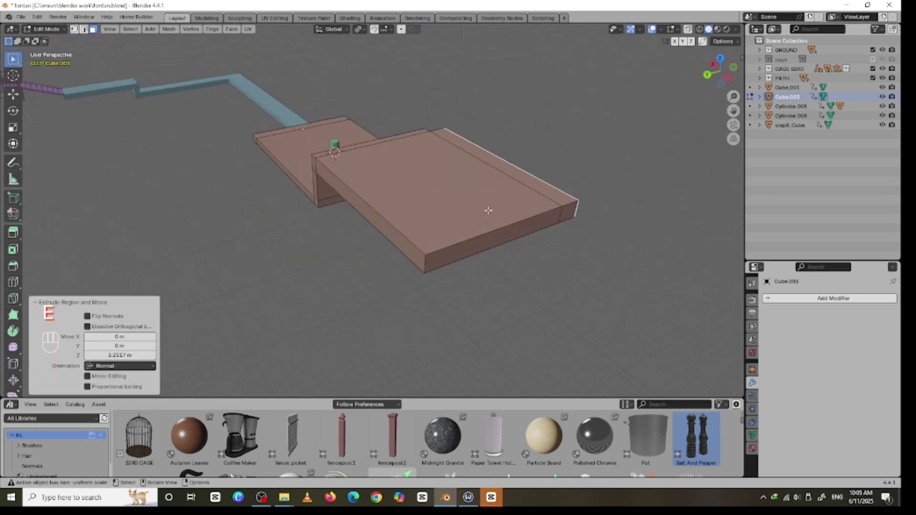
left_click(394, 236)
key("e")
left_click(390, 254)
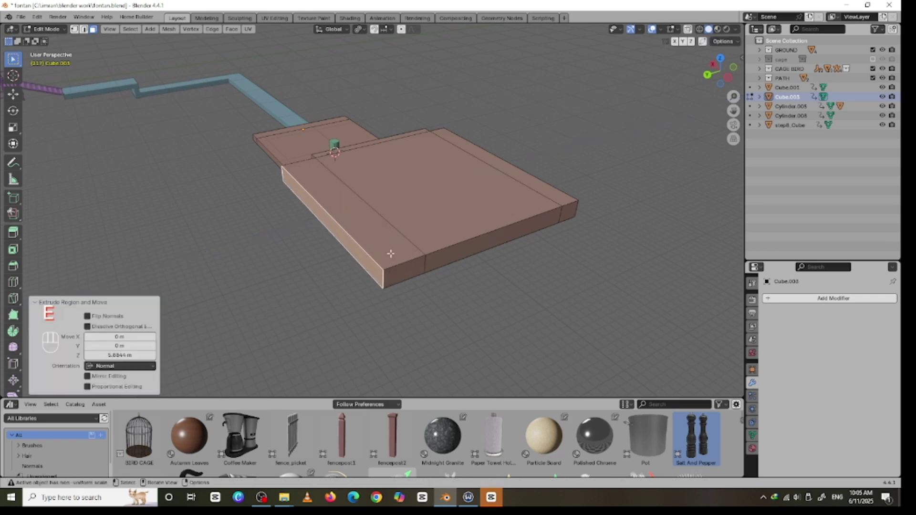
left_click(607, 262)
- Return to Object Mode and move the cylinder about -14.54 m along X toward the wall
middle_click_drag(607, 262, 313, 204)
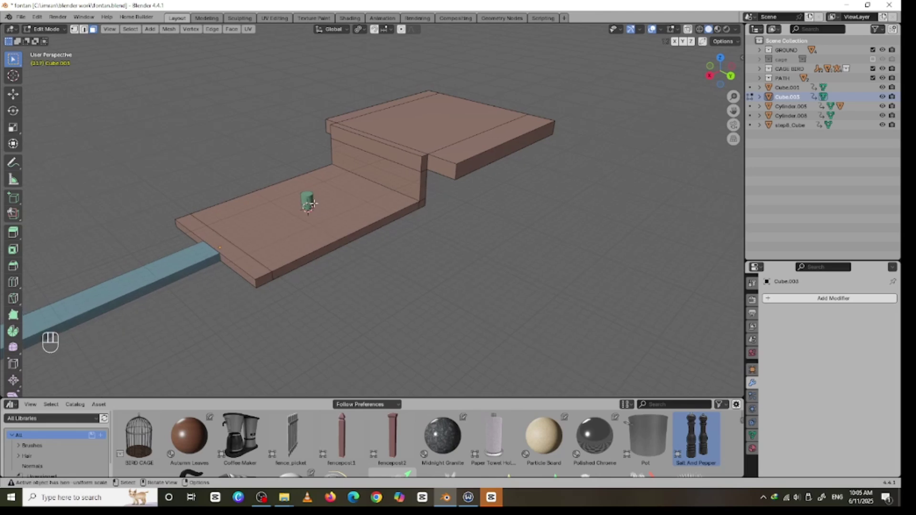
key("Tab")
left_click(308, 203)
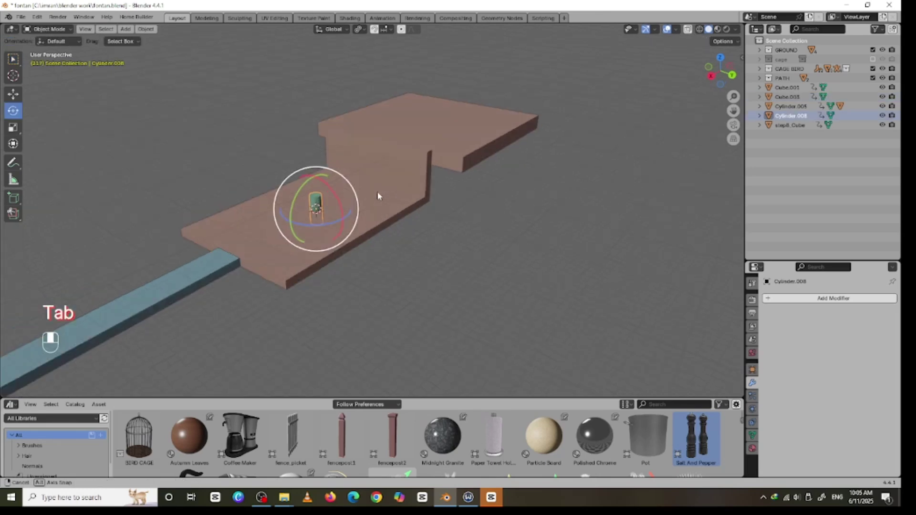
middle_click_drag(379, 196, 518, 186)
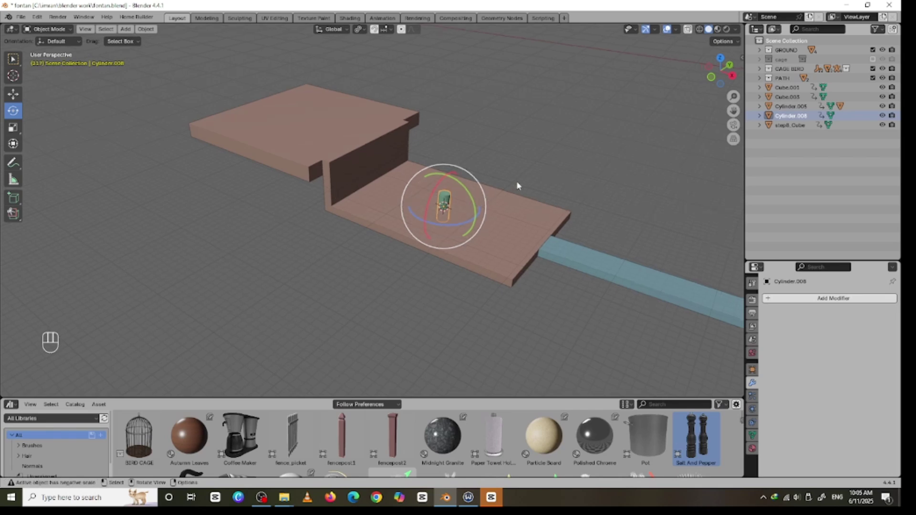
key("g")
key("x")
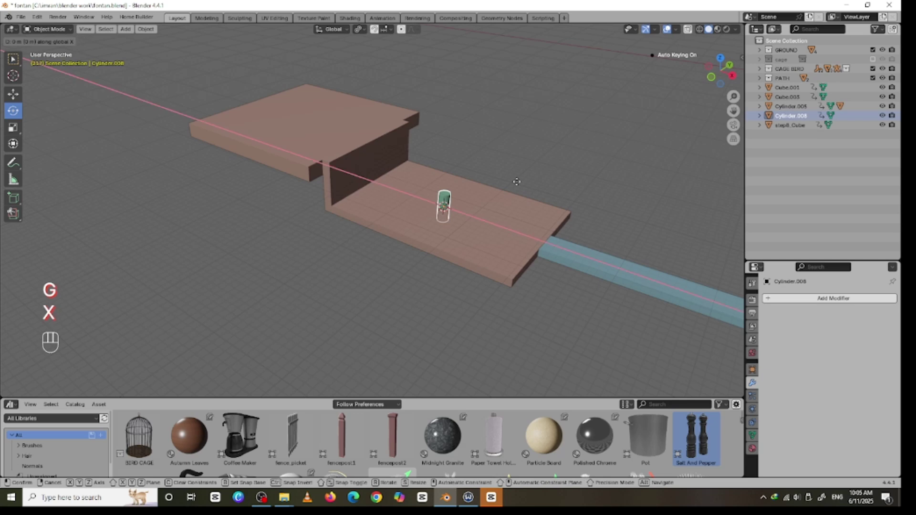
left_click(458, 139)
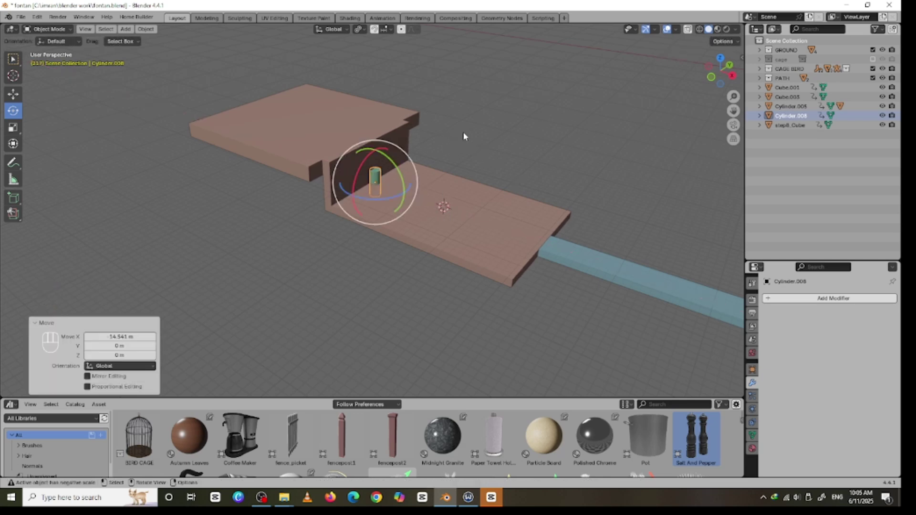
- Move the cylinder about -8.84 m along Y to the platform's side, and shift it about 0.85 m along X
middle_click_drag(463, 136, 415, 140)
key("g")
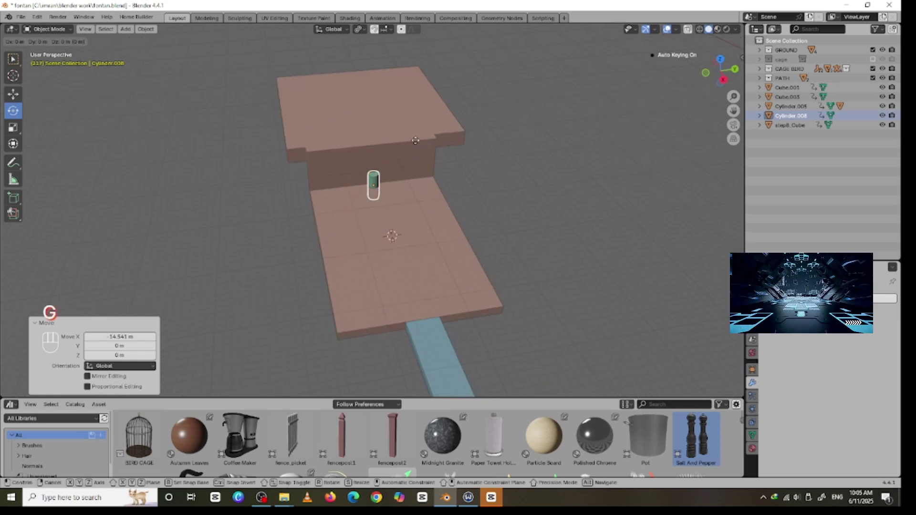
key("y")
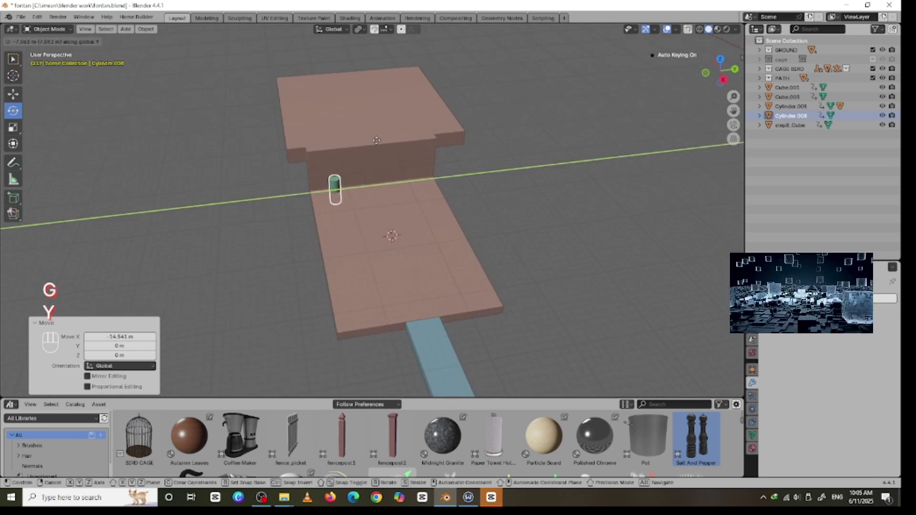
left_click(368, 143)
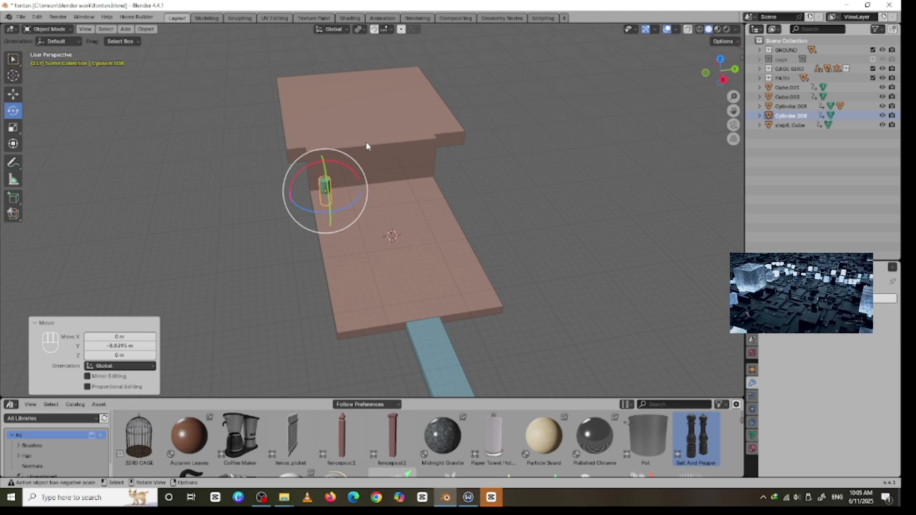
middle_click_drag(374, 139, 319, 167)
key("g")
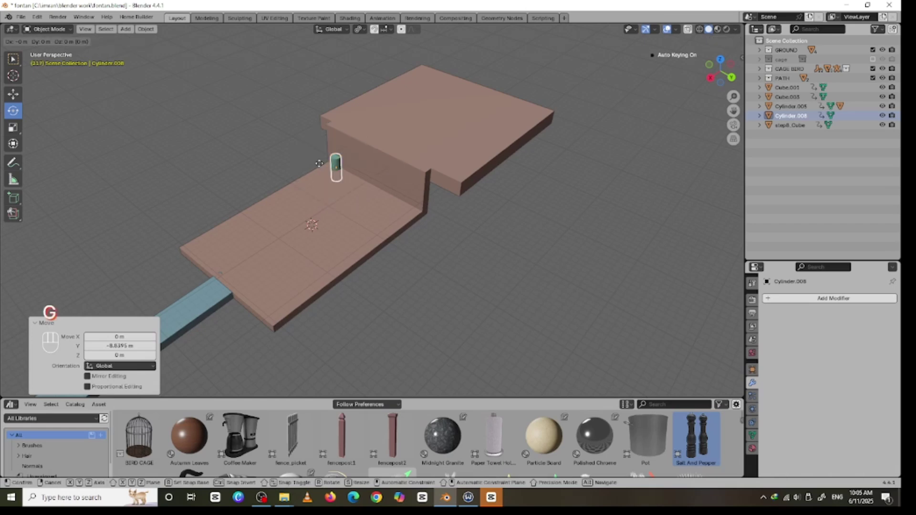
key("y")
key("x")
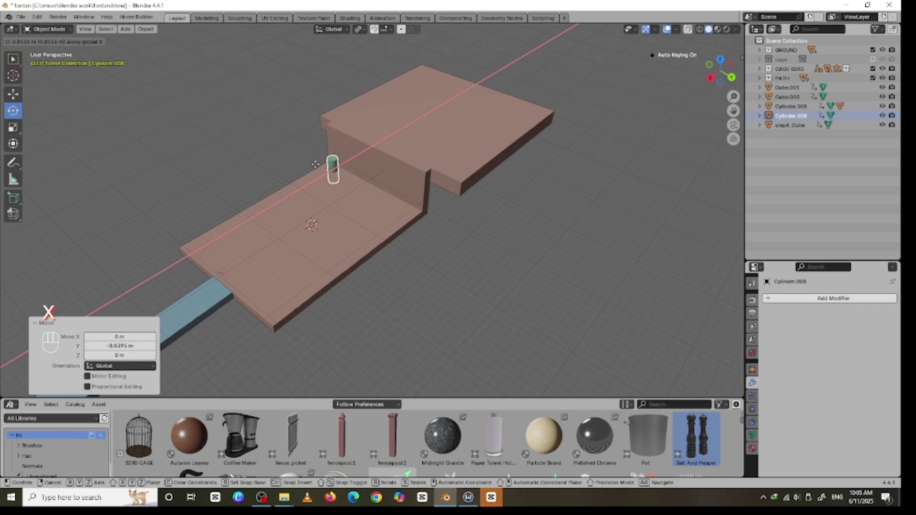
left_click(316, 164)
- Raise the cylinder about 1.94 m along Z and move it about 2.33 m along X, away from the wall
middle_click_drag(396, 181, 486, 174)
key("g")
key("z")
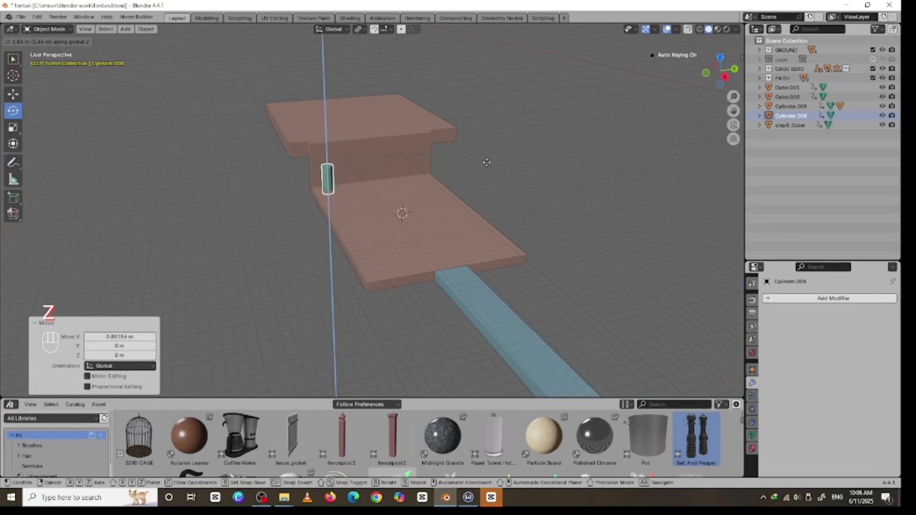
left_click(488, 162)
middle_click_drag(466, 196, 540, 200)
key("g")
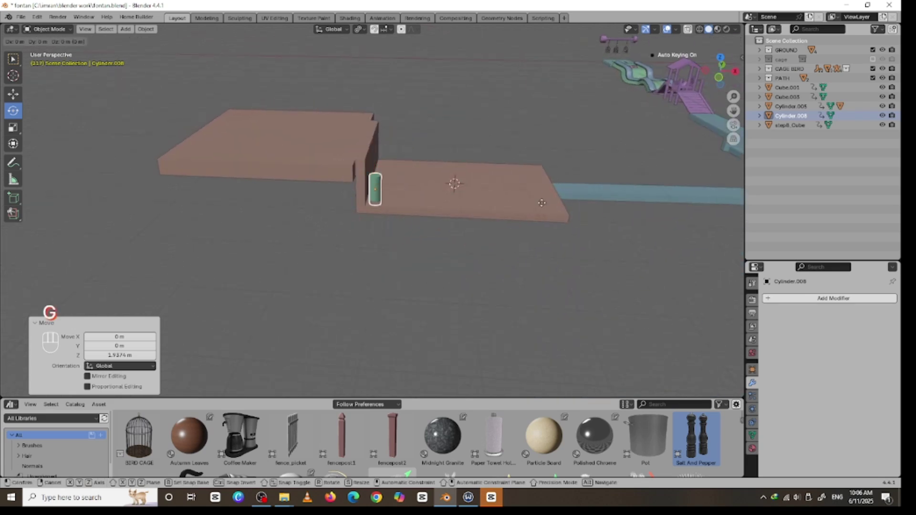
key("x")
left_click(562, 199)
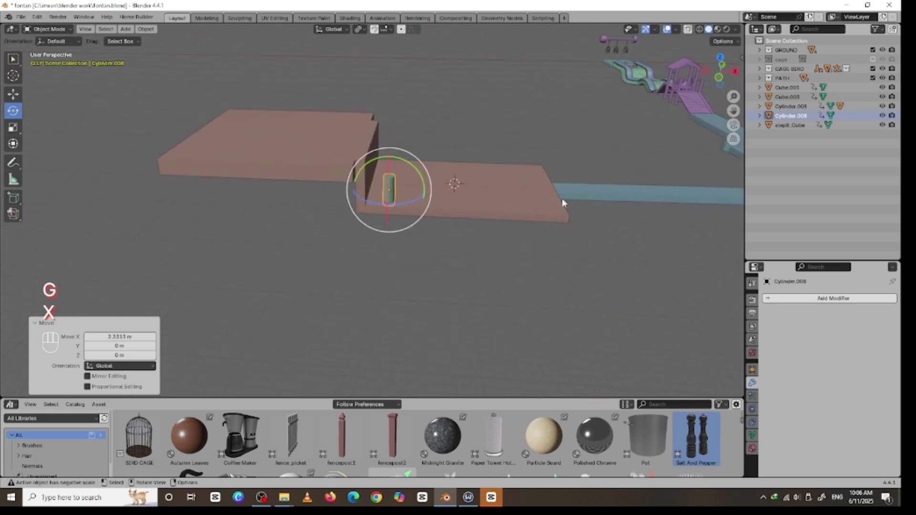
- Duplicate the cylinder and place the copy about 6.4 m along Y, in front of the wall
middle_click_drag(562, 199, 482, 212)
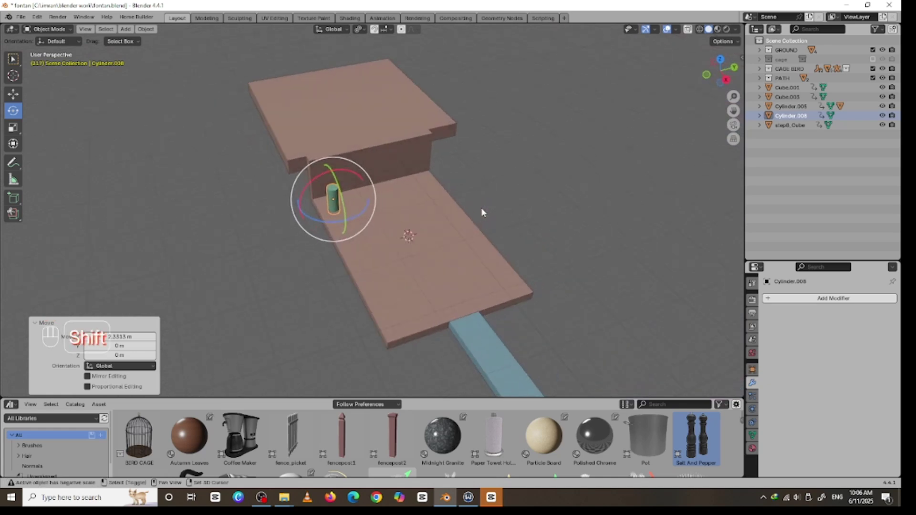
key("shift+d")
key("y")
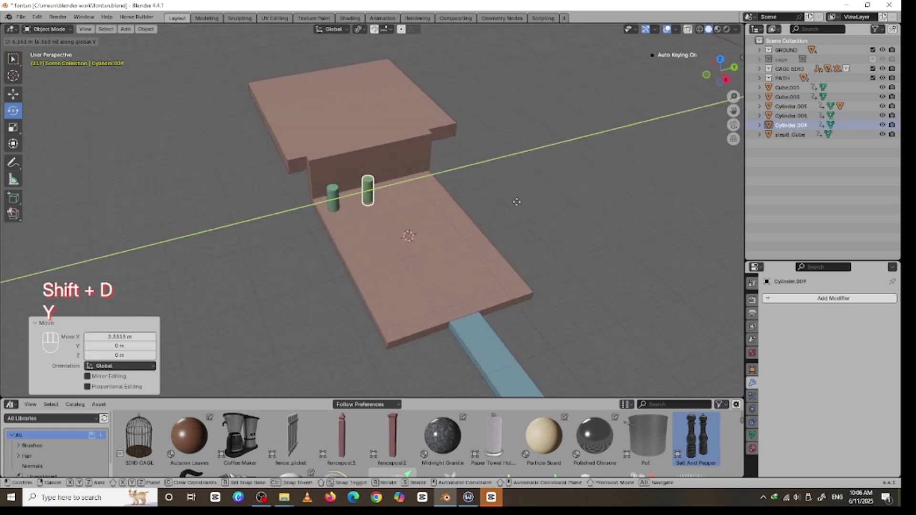
left_click(517, 206)
key("shift")
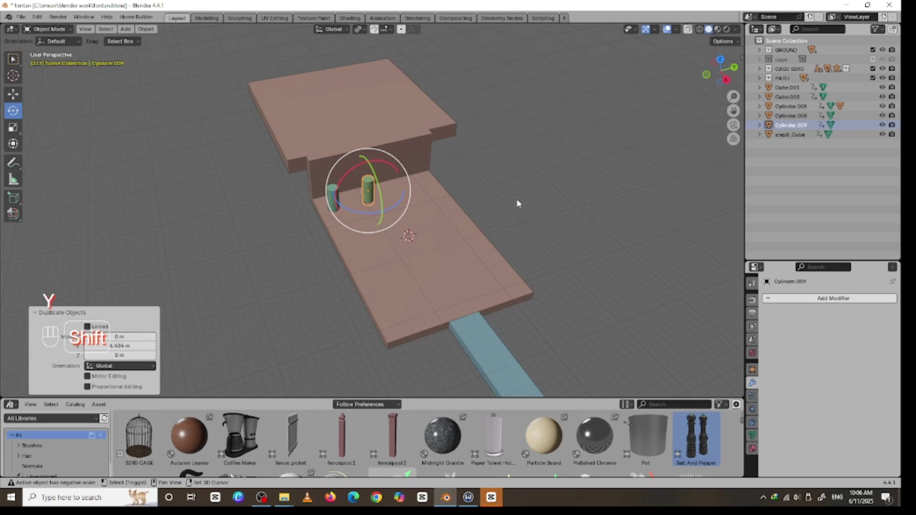
key("shift+g")
left_click(517, 201)
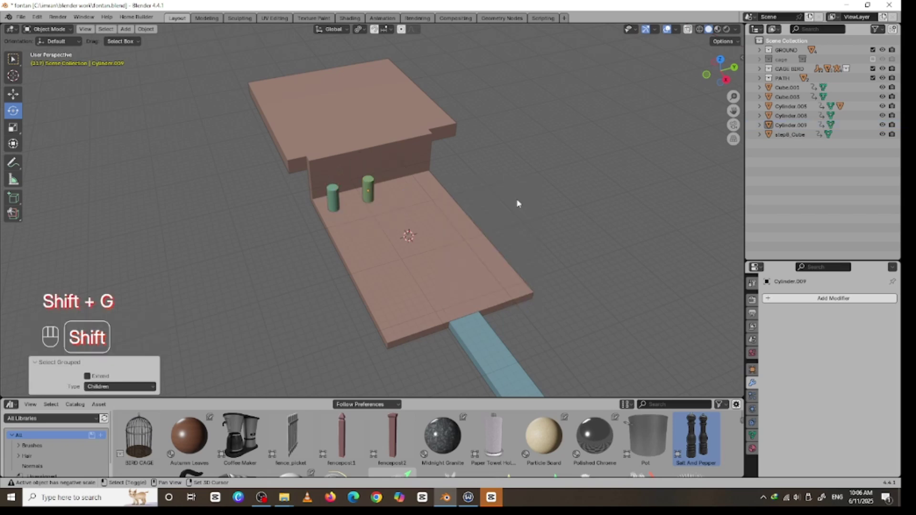
key("ctrl")
key("ctrl+z")
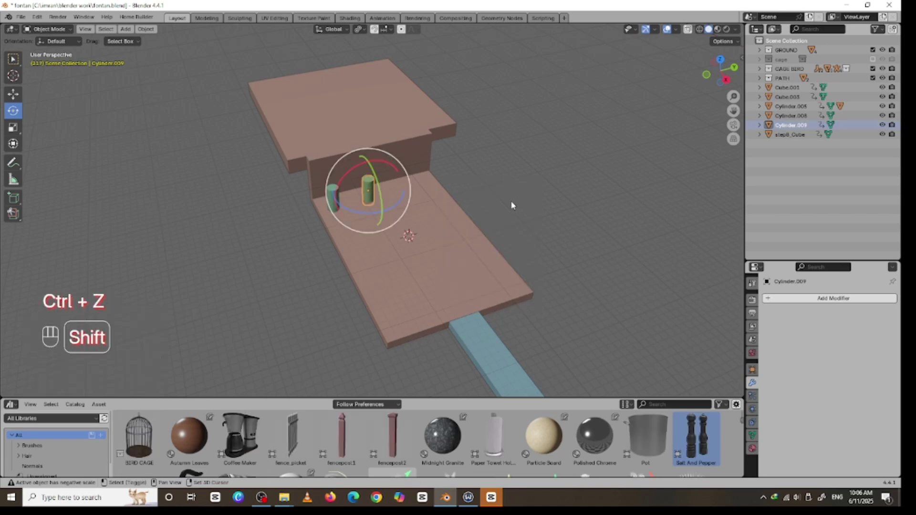
- Duplicate the second cylinder about 9.7 m along Y to make a third in the row, and reselect the second cylinder
key("shift+d")
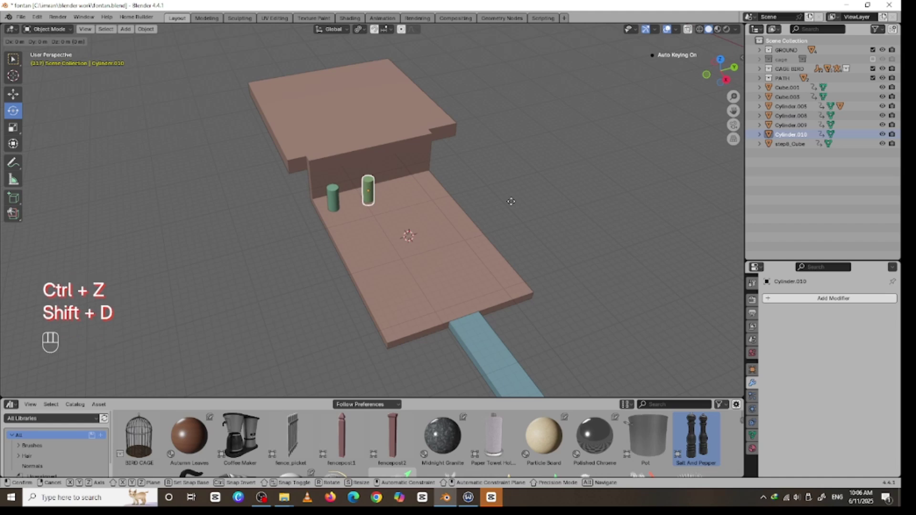
key("y")
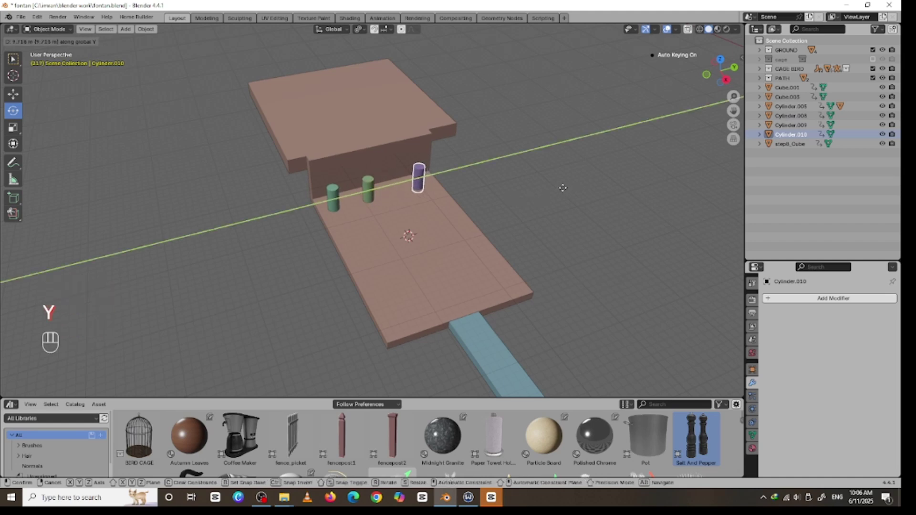
left_click(563, 188)
left_click(369, 197)
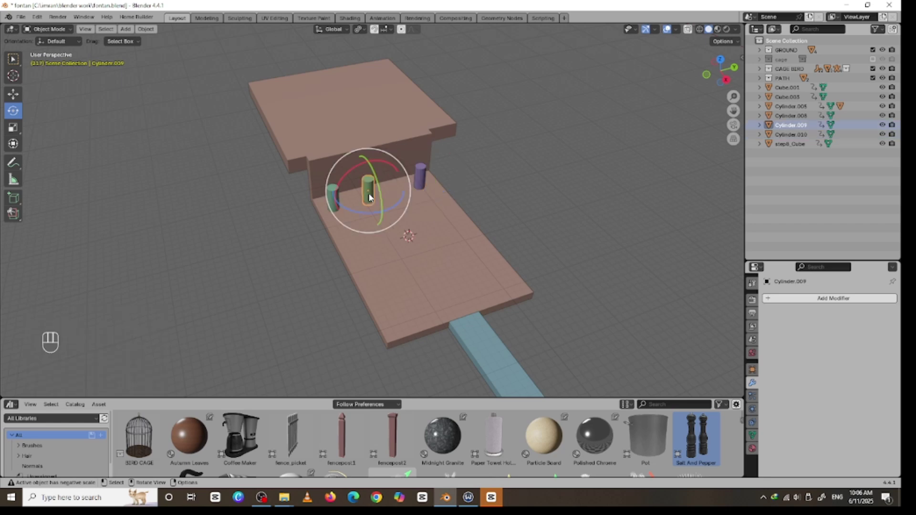
- Shift the middle cylinder about 2.15 m along Y so the three cylinders are evenly spaced
key("g")
key("y")
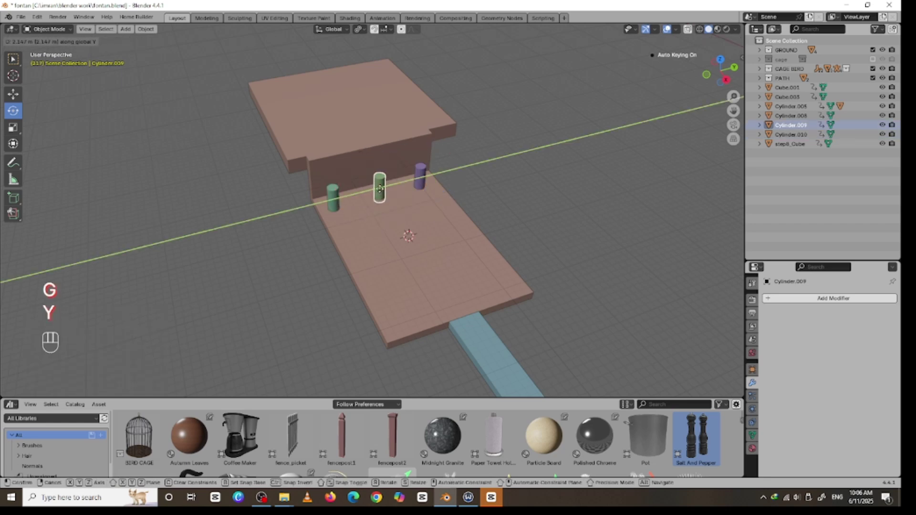
left_click(380, 192)
middle_click_drag(398, 243, 387, 194)
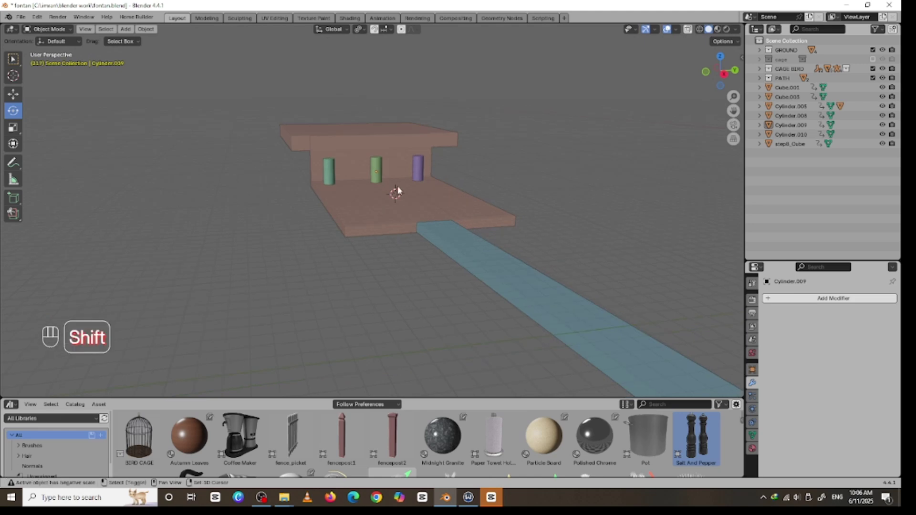
key("shift+a")
mouse_move(399, 191)
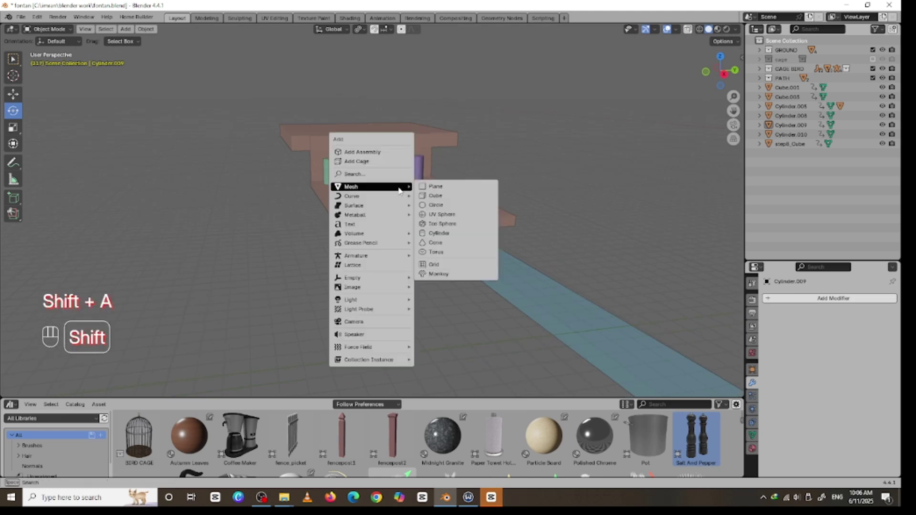
left_click(435, 214)
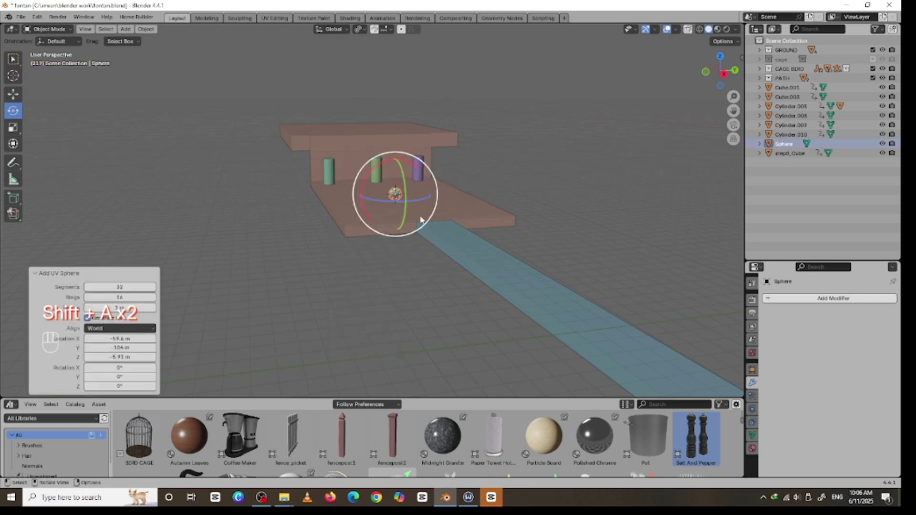
key("s")
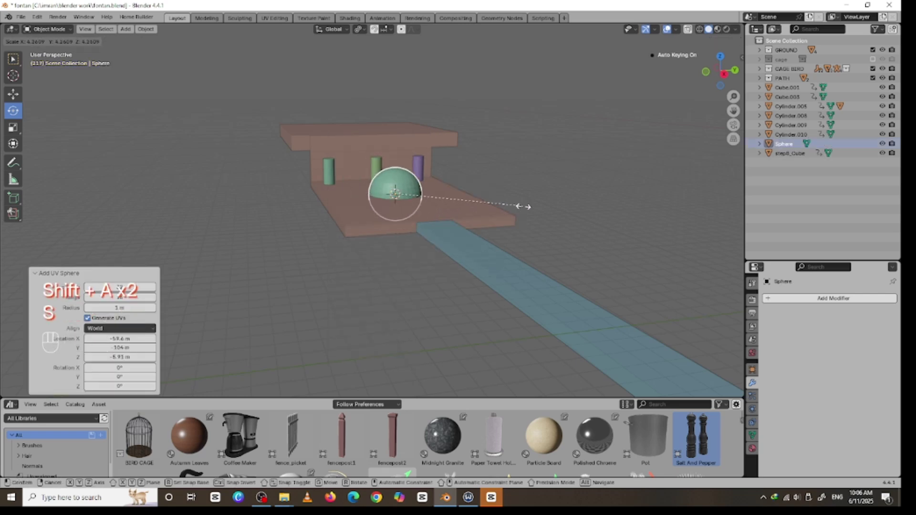
left_click(526, 207)
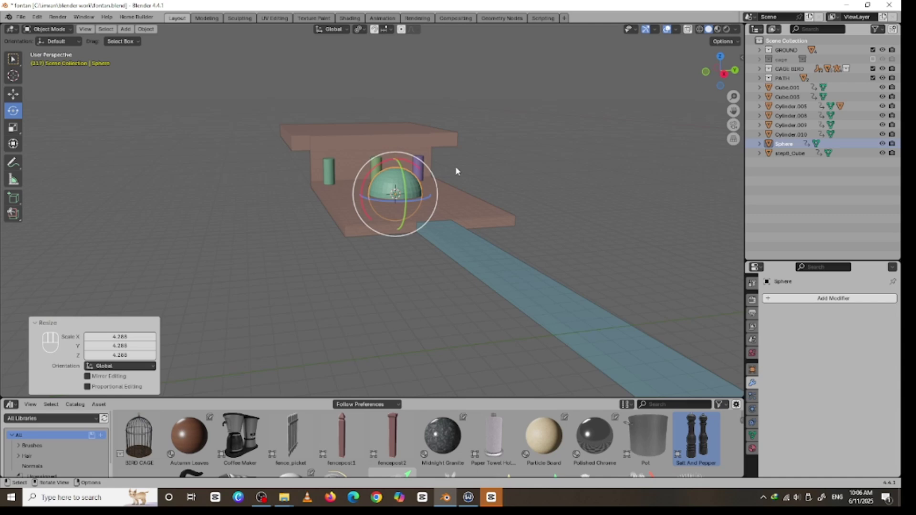
key("Delete")
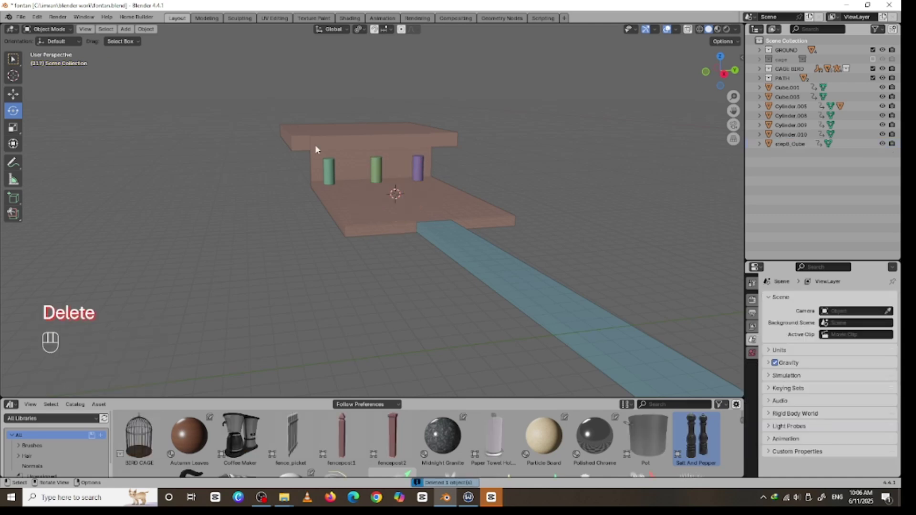
- Duplicate the first cylinder of the row and raise the copy about 3.7 m along Z
left_click(335, 174)
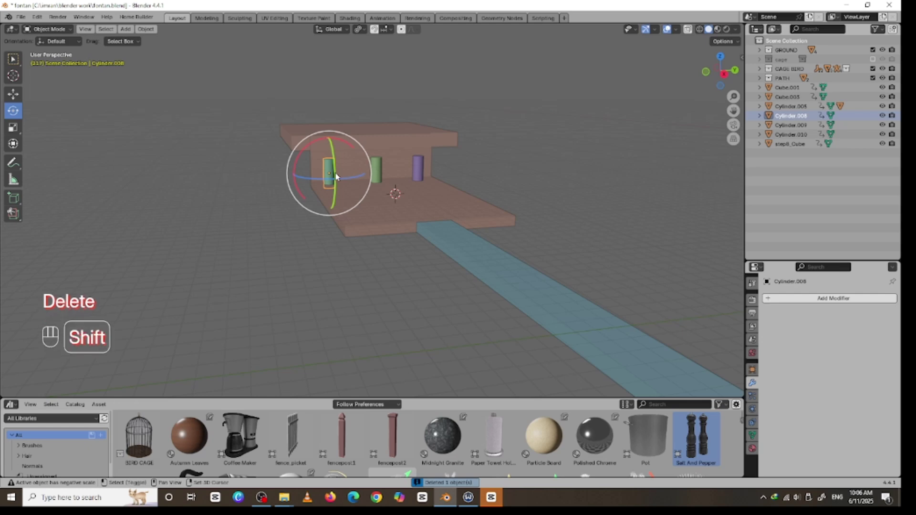
key("shift+d")
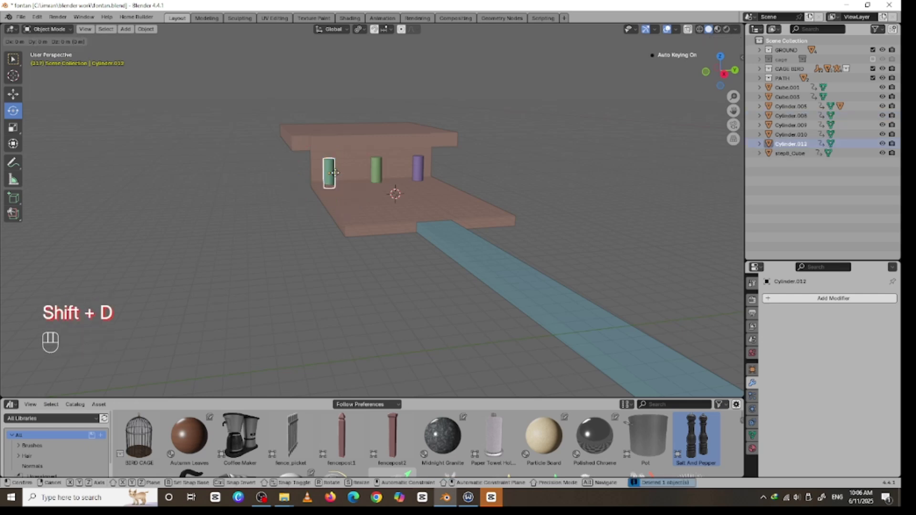
key("g")
key("z")
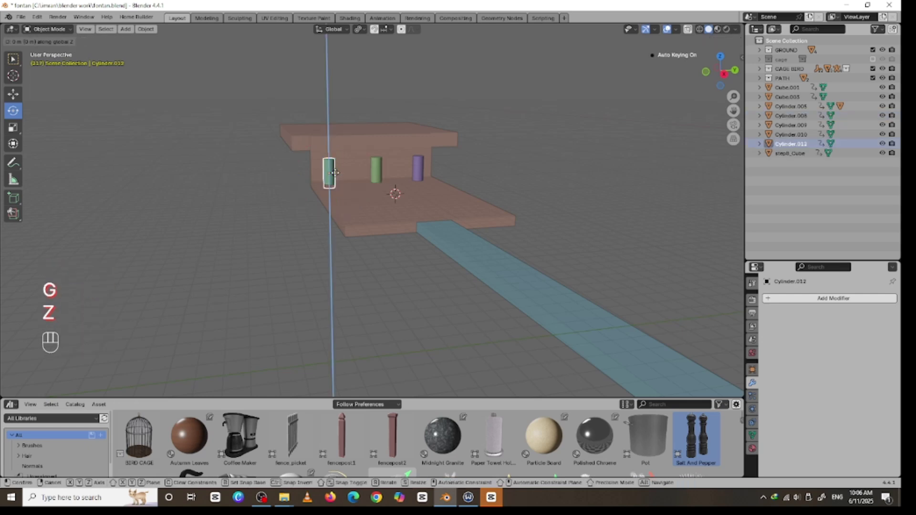
left_click(344, 151)
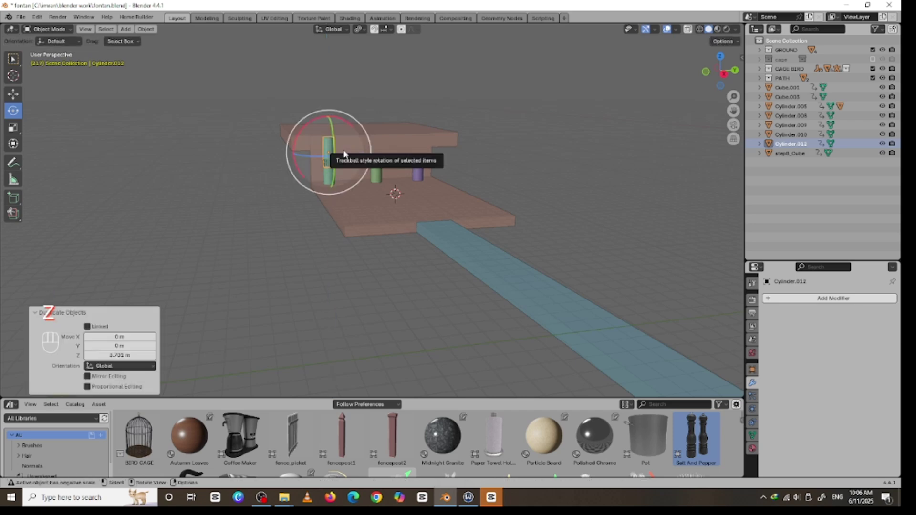
- Flatten the raised copy by scaling it to about 0.26 along Z
key("s")
key("z")
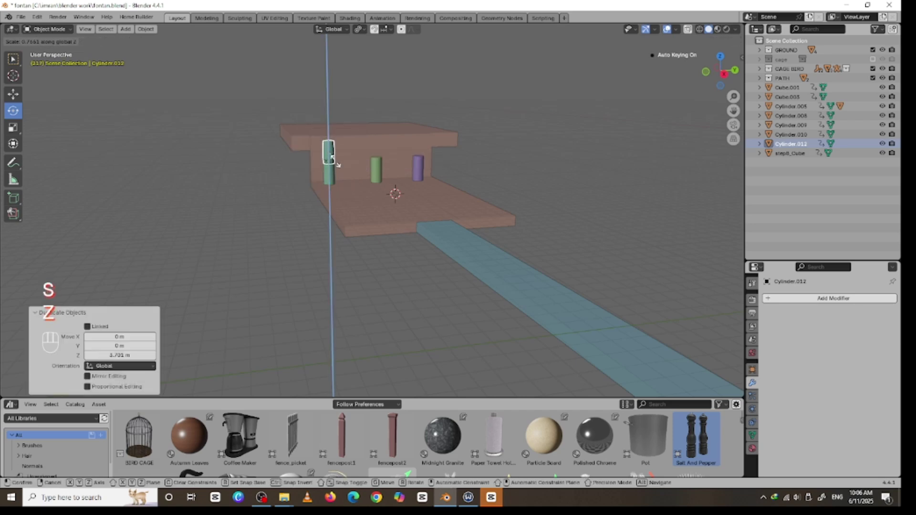
left_click(334, 153)
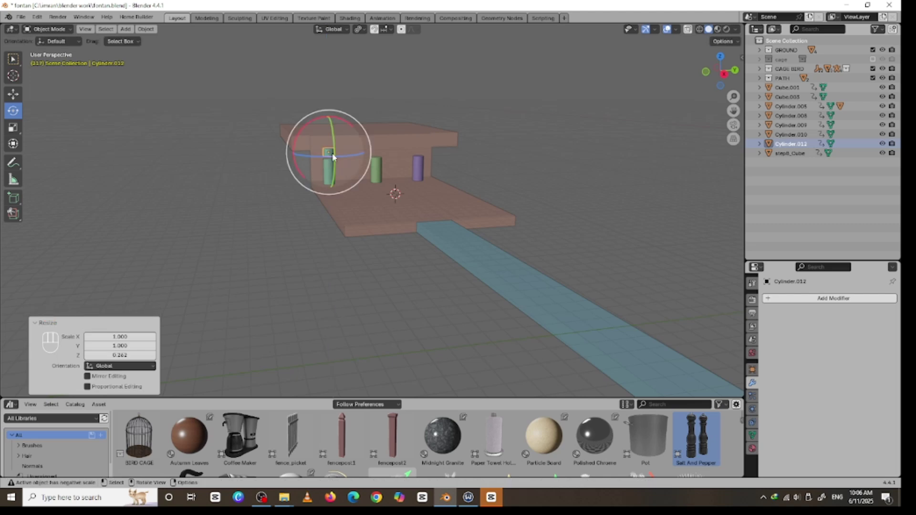
key("s")
left_click(364, 154)
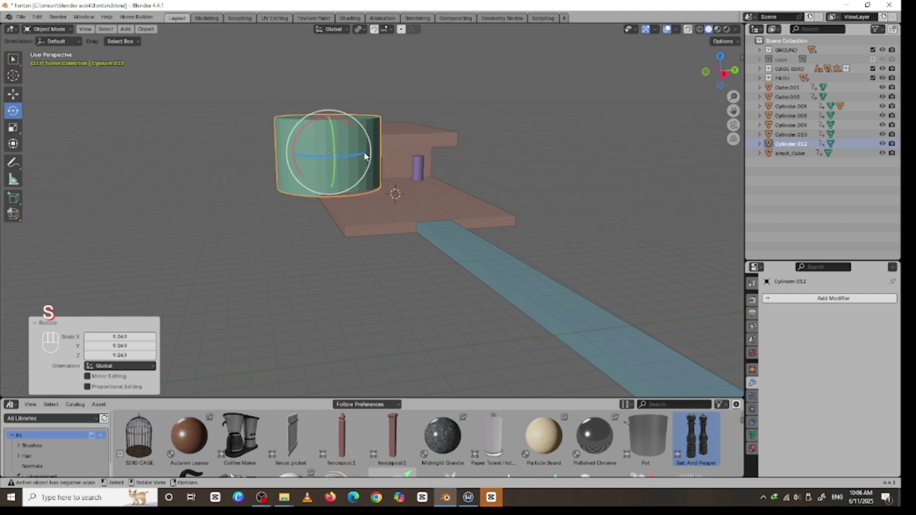
key("ctrl+z")
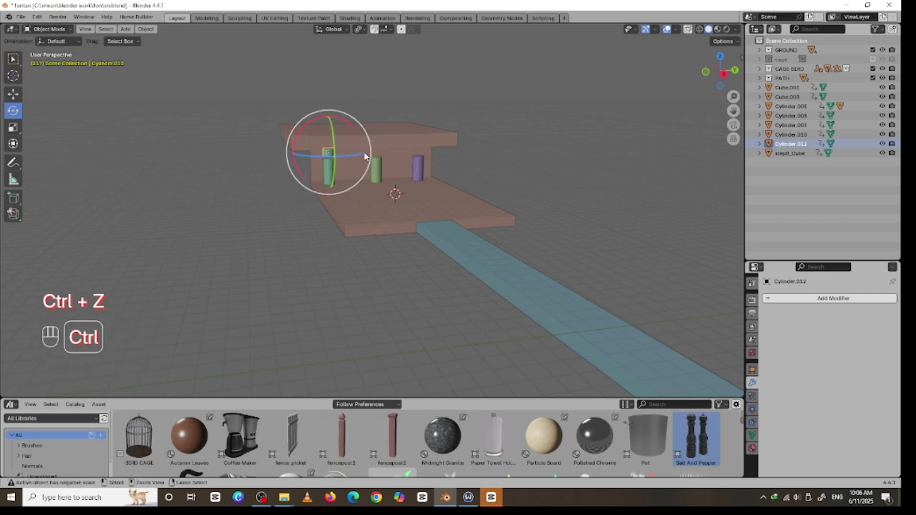
- Widen the flattened copy into a disc by scaling it about 3.66 in X and Y only
key("s")
key("shift+z")
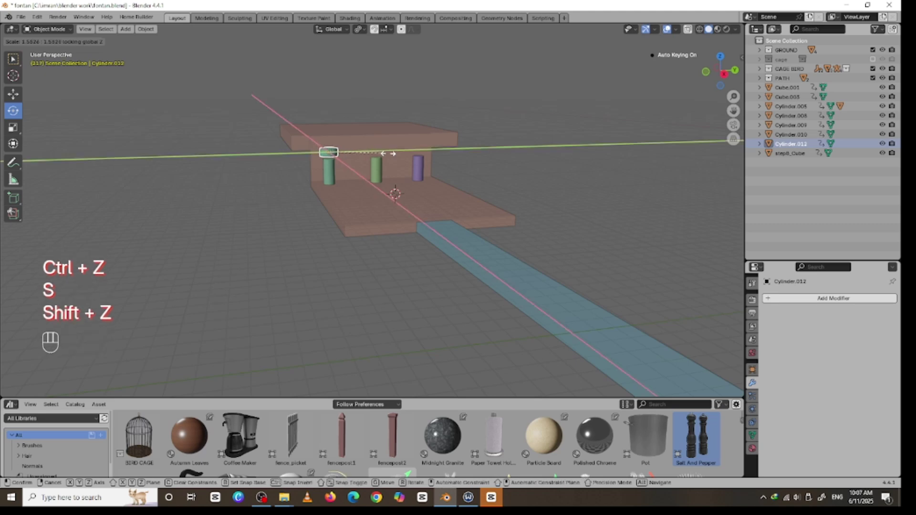
left_click(460, 156)
- Adjust the disc's height along Z above the first cylinder and deselect it
middle_click_drag(462, 153, 511, 149)
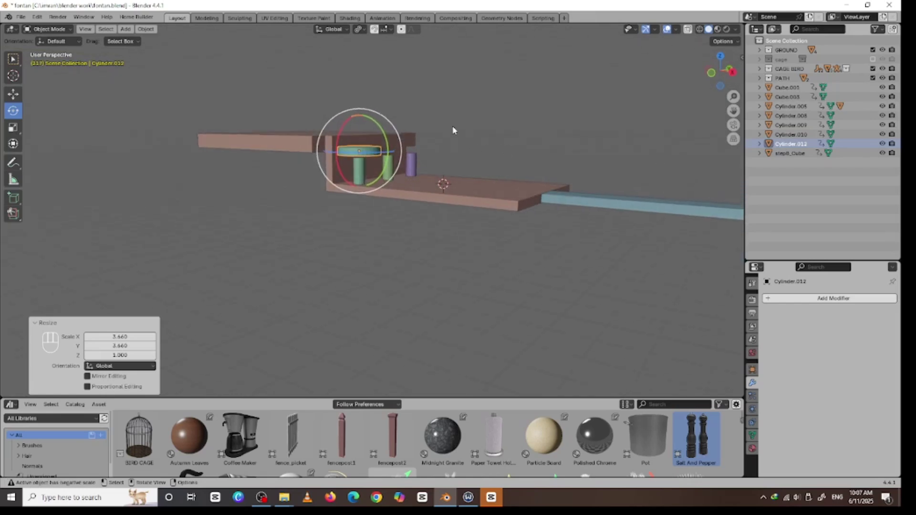
key("g")
key("z")
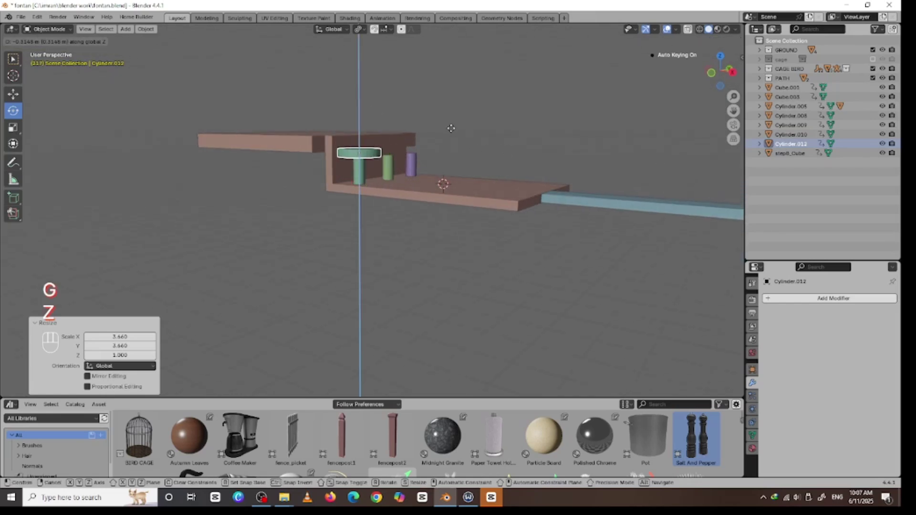
left_click(529, 76)
left_click(529, 77)
- Select the three cylinders of the row and stretch them about 1.47 times along Z
middle_click_drag(439, 112, 435, 94)
left_click(364, 161)
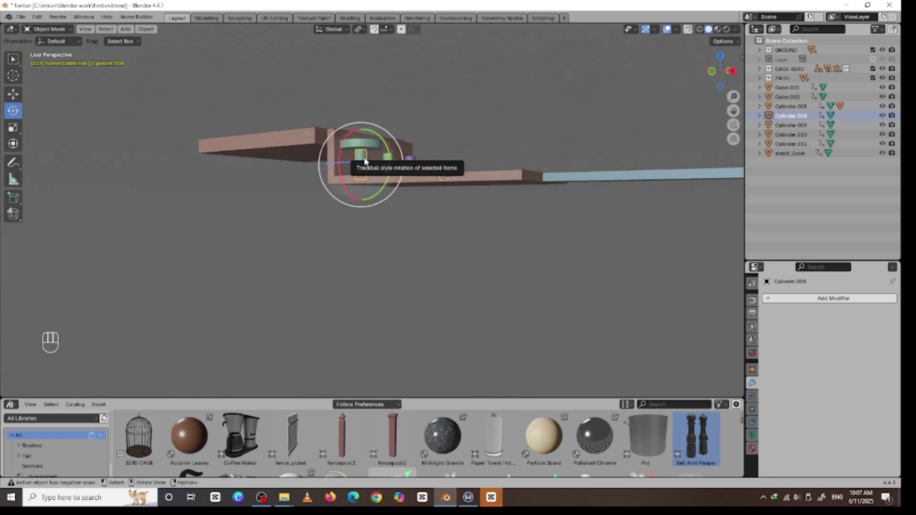
middle_click_drag(442, 150, 390, 169)
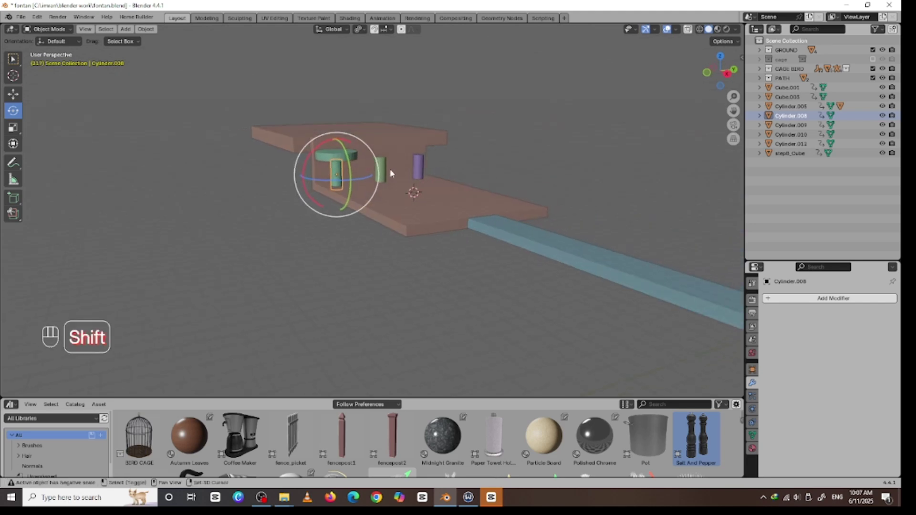
left_click(385, 170, "shift")
left_click(418, 164, "shift")
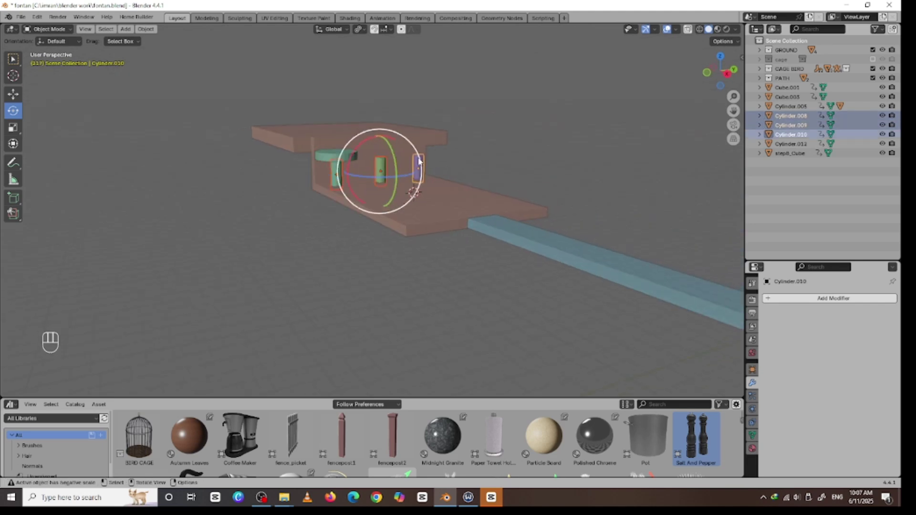
key("s")
key("z")
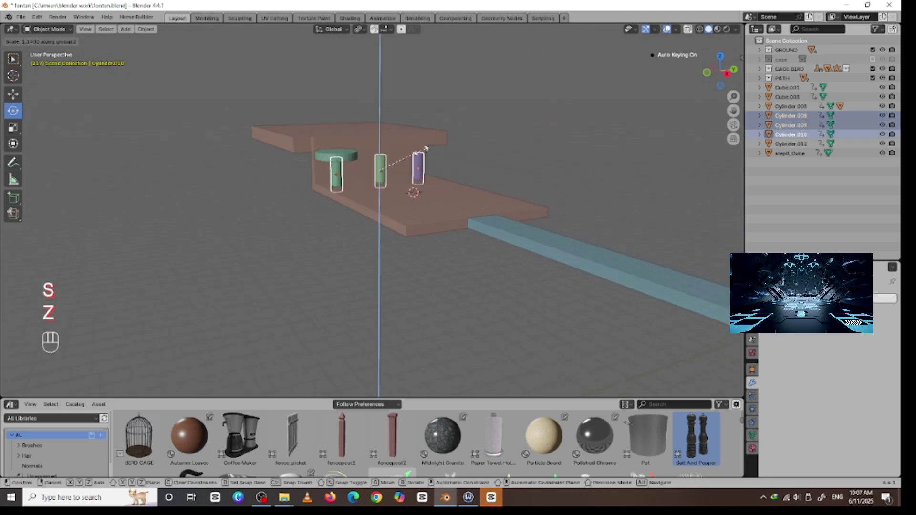
left_click(429, 137)
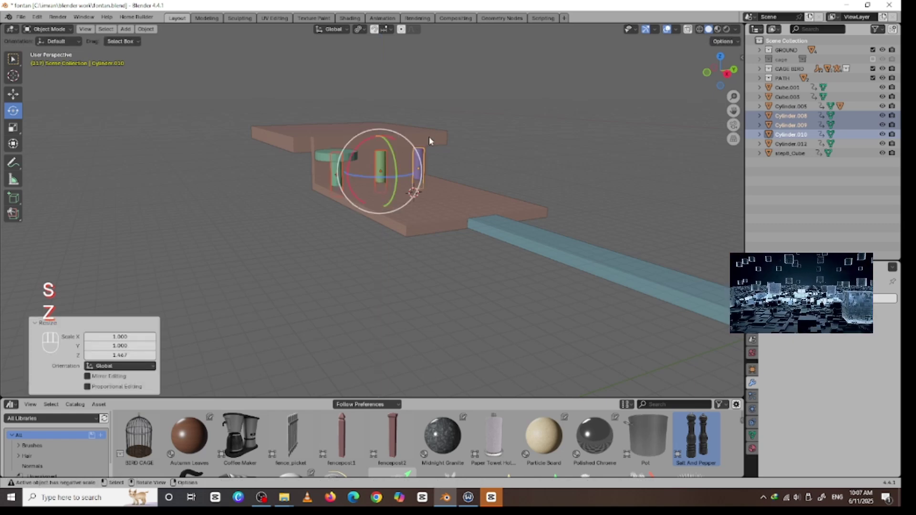
- Stretch the three cylinders by a further factor of about 1.28 along Z and lower them about 1.45 m
key("s")
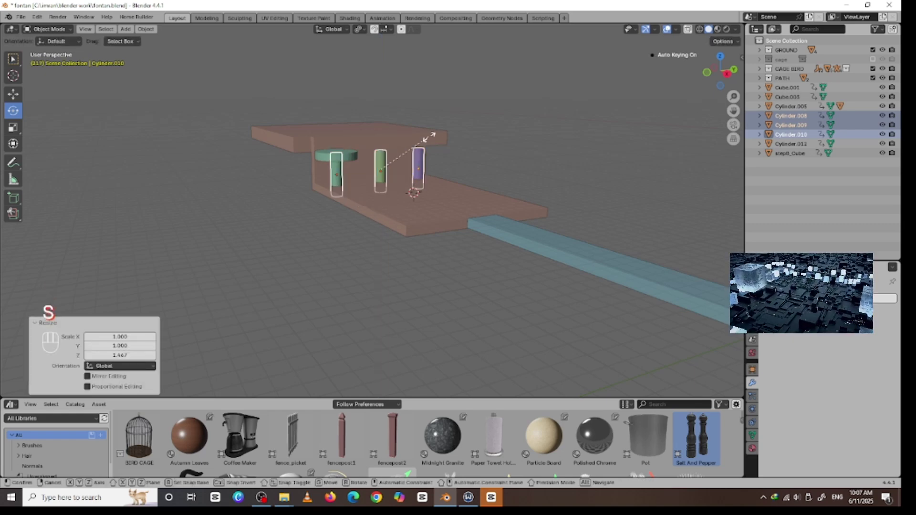
key("z")
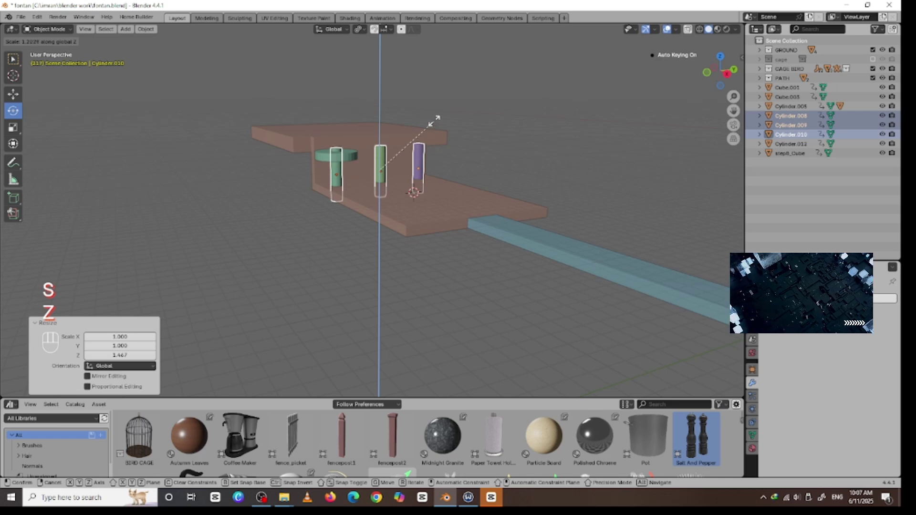
left_click(434, 122)
key("g")
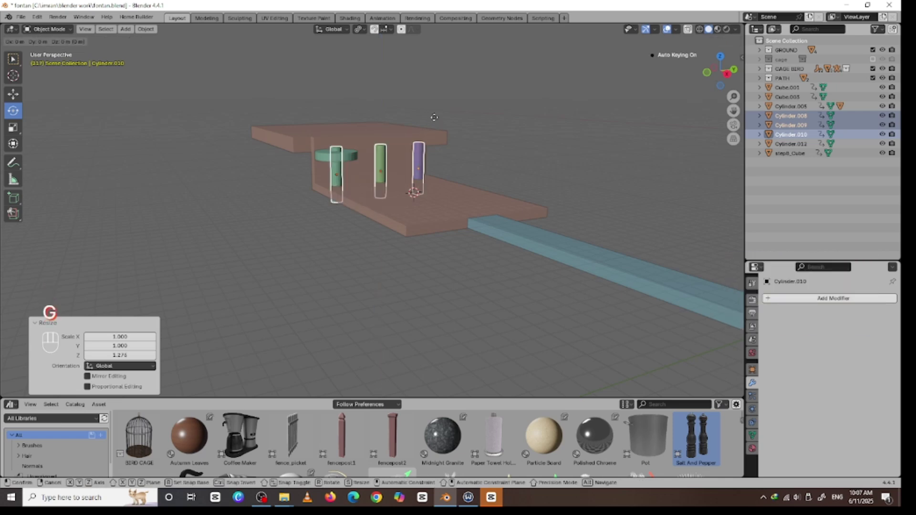
key("z")
left_click(431, 125)
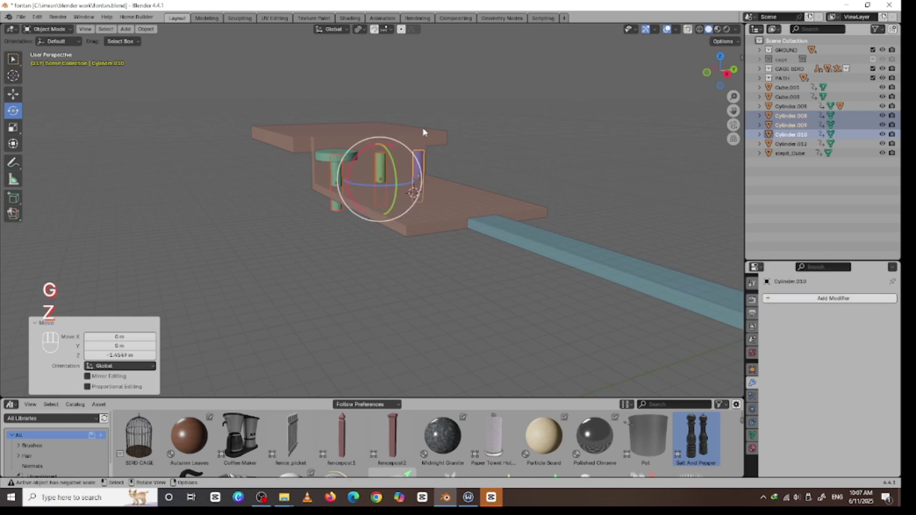
- Duplicate the disc about 8.07 m along Y onto the middle cylinder
left_click(342, 153)
middle_click_drag(342, 153, 317, 183)
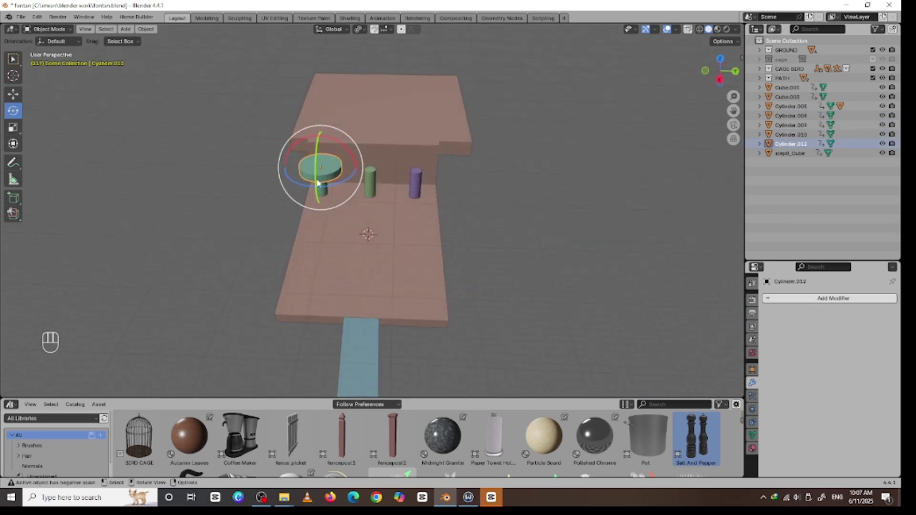
key("shift")
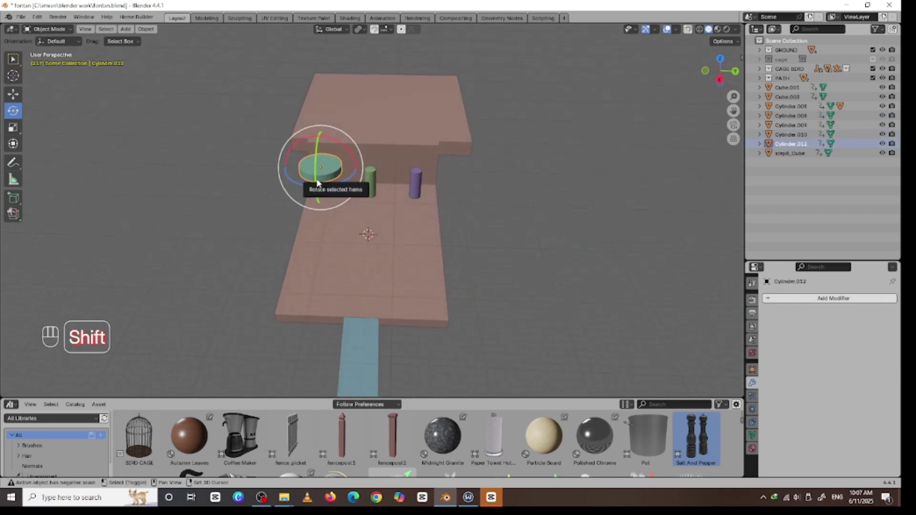
key("shift+d")
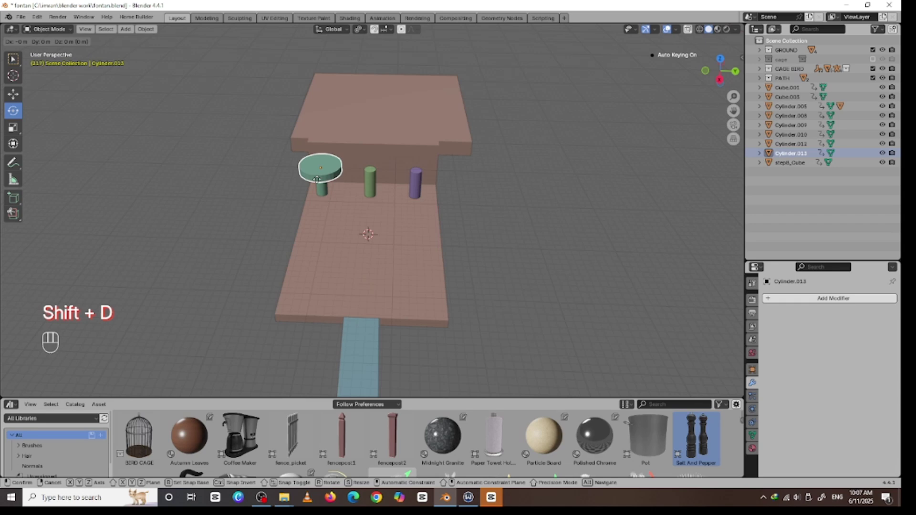
key("y")
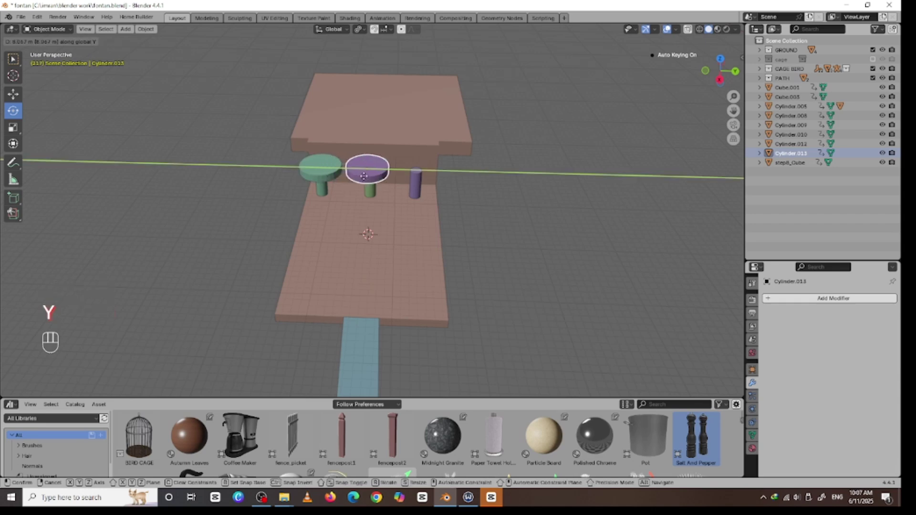
left_click(364, 177)
- Duplicate the middle disc about 8.2 m along Y onto the third cylinder, and save the file
key("shift+d")
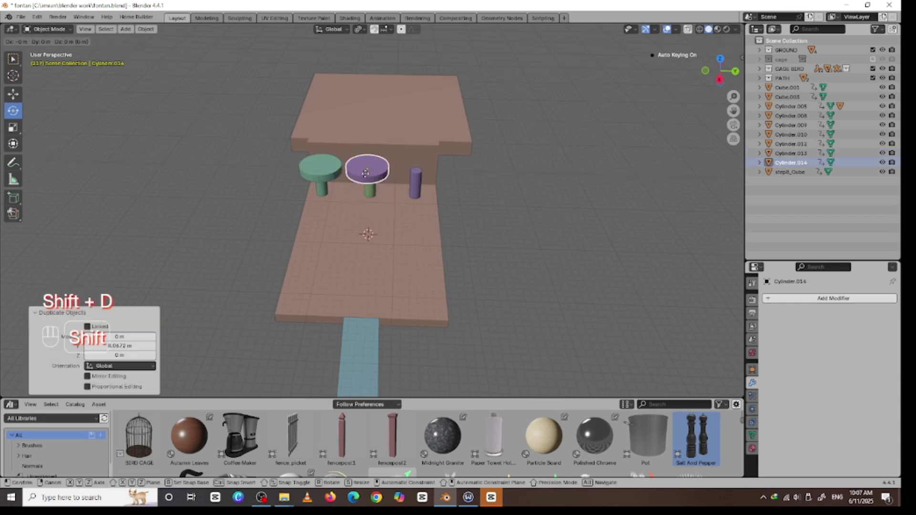
key("y")
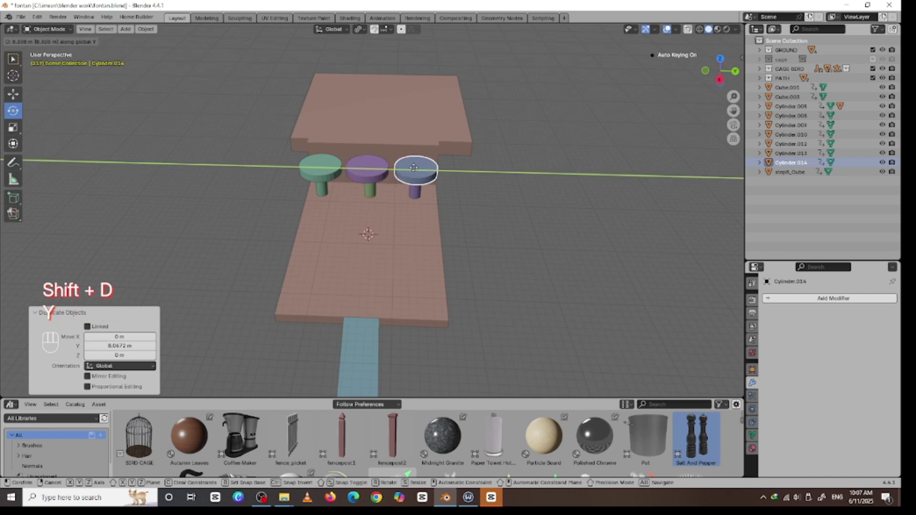
left_click(413, 167)
key("ctrl+s")
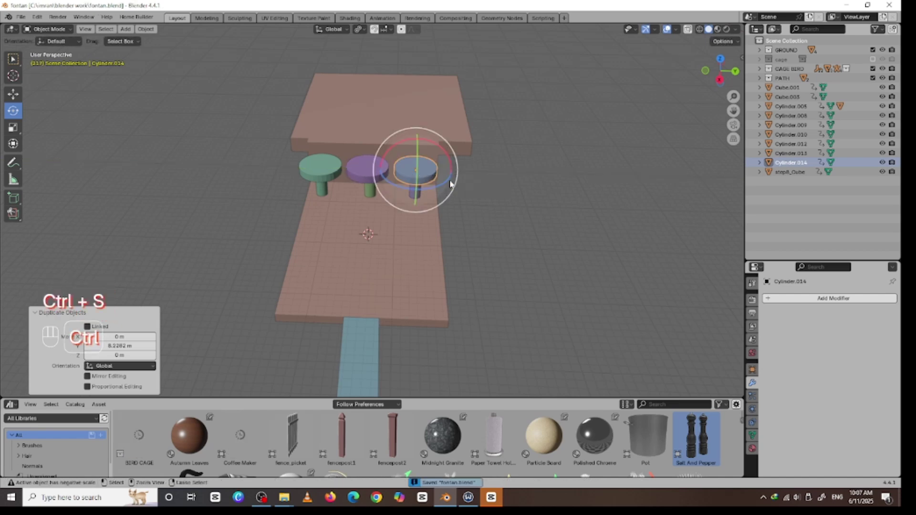
left_click(482, 189)
mouse_move(436, 180)
middle_mouse_down()
mouse_move(452, 138)
mouse_move(431, 168)
middle_mouse_up()
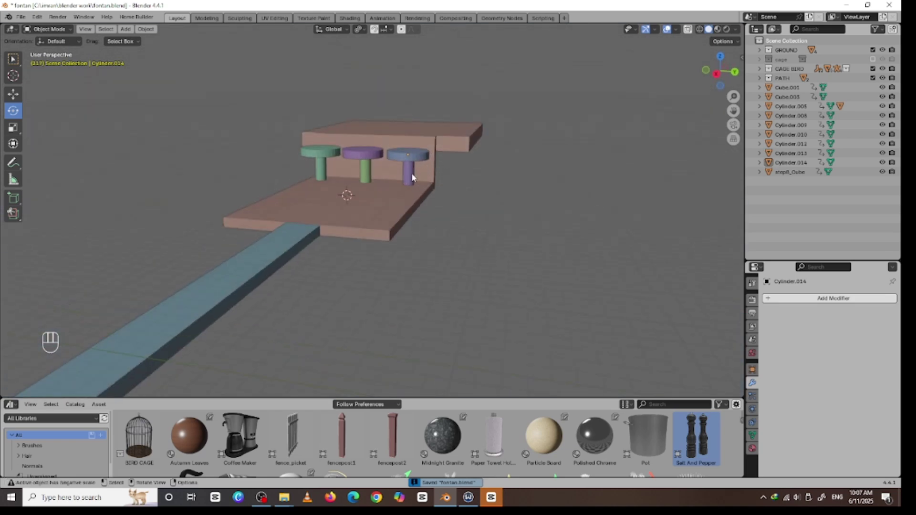
- Join each of the three discs with the cylinder beneath it so every stand becomes a single object
left_click(413, 176)
left_click(427, 160, "shift")
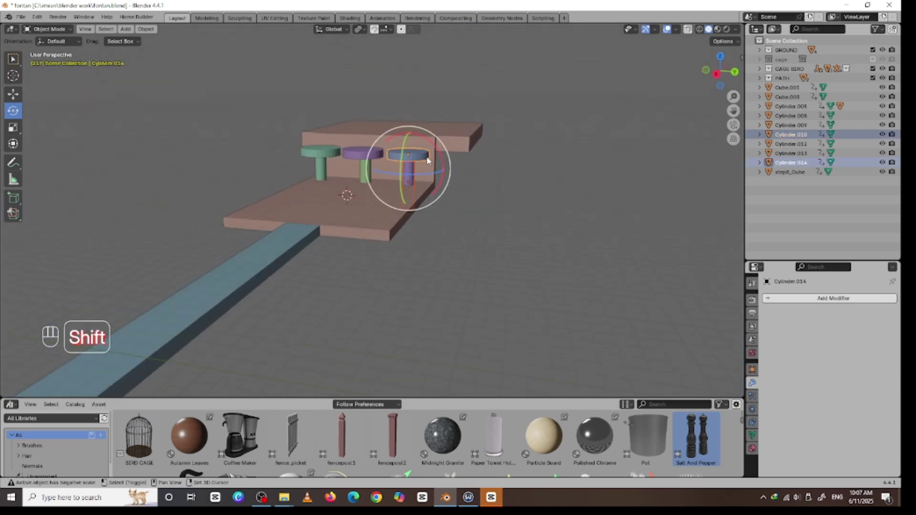
key("ctrl+j")
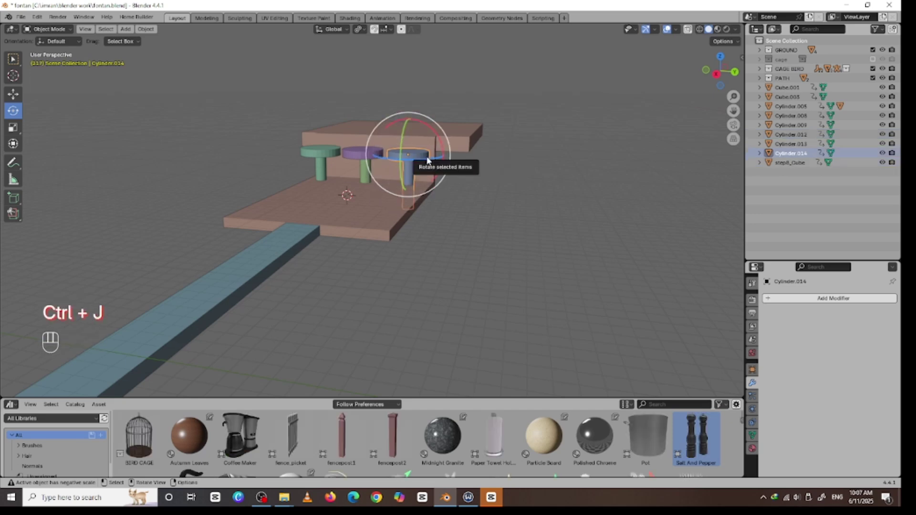
left_click(371, 152)
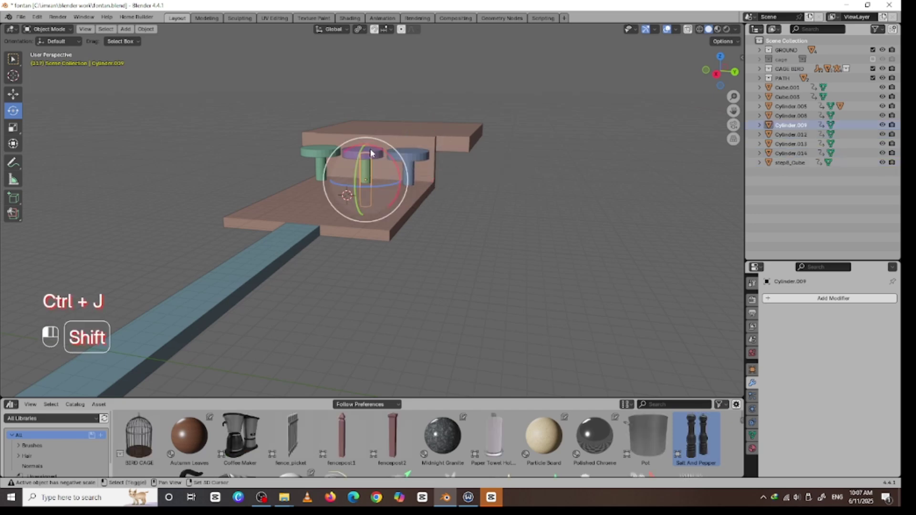
left_click(371, 152, "shift")
key("ctrl+j")
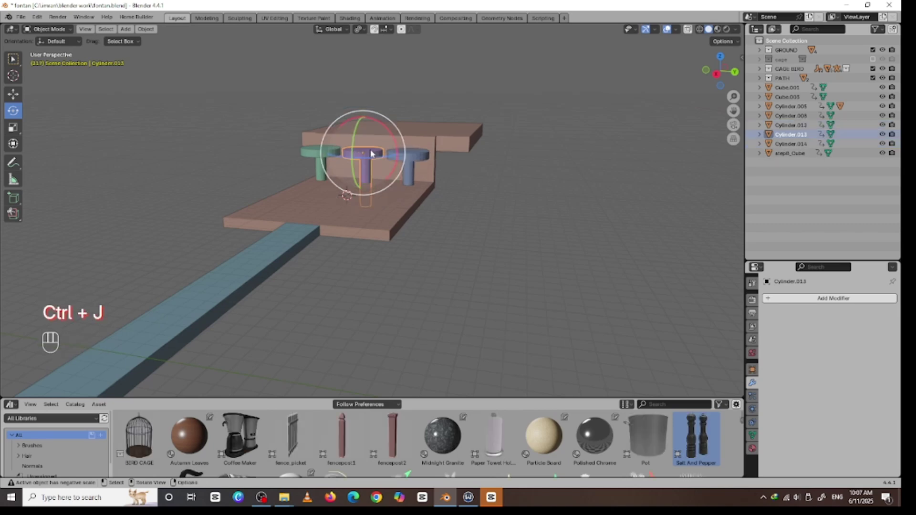
left_click(323, 160)
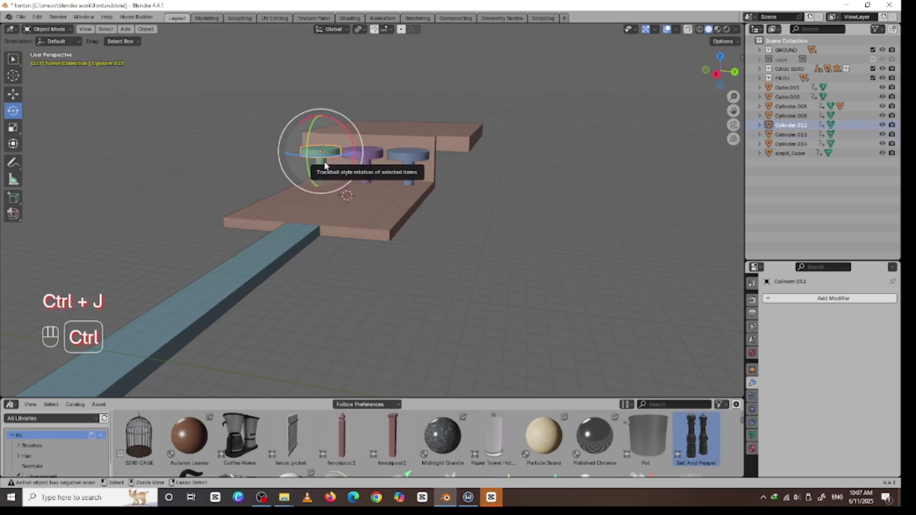
left_click(323, 152, "shift")
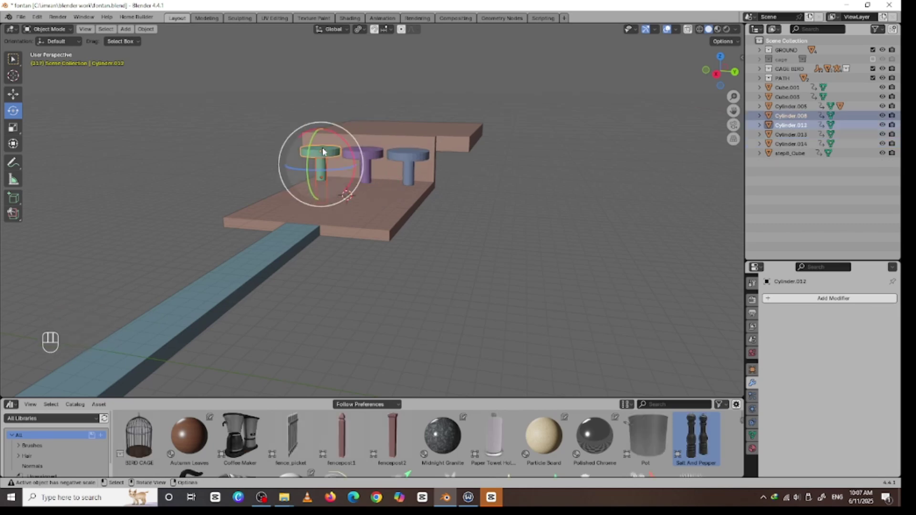
key("ctrl+j")
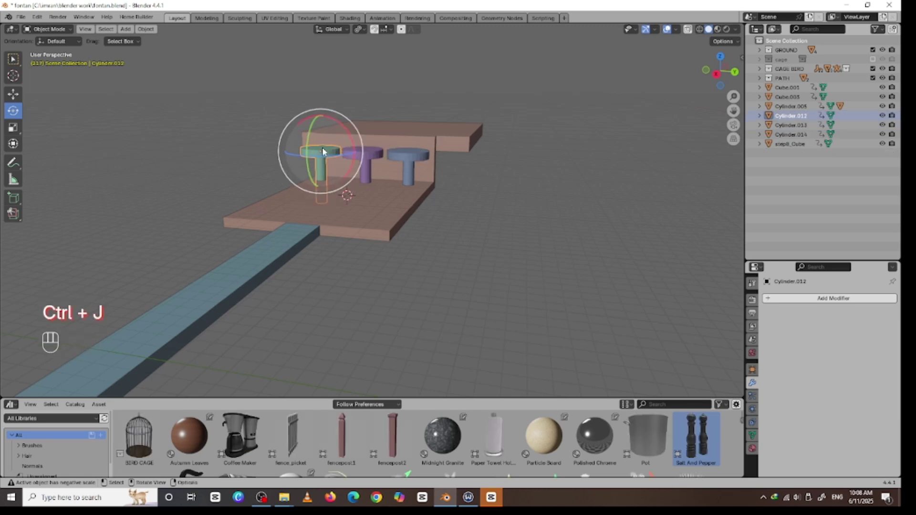
- Add a Basis and a Key 1 shape key to the blue stand at the end of the row
left_click(469, 164)
left_click(404, 166)
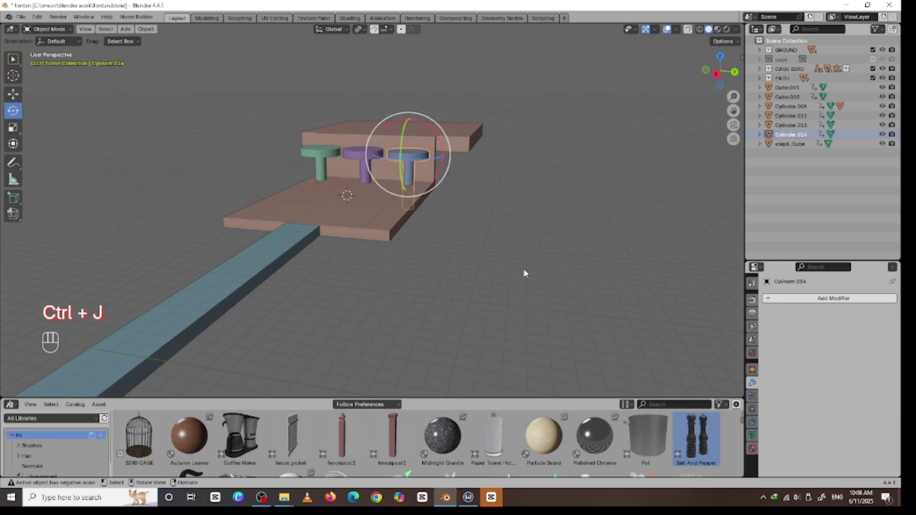
left_click(752, 435)
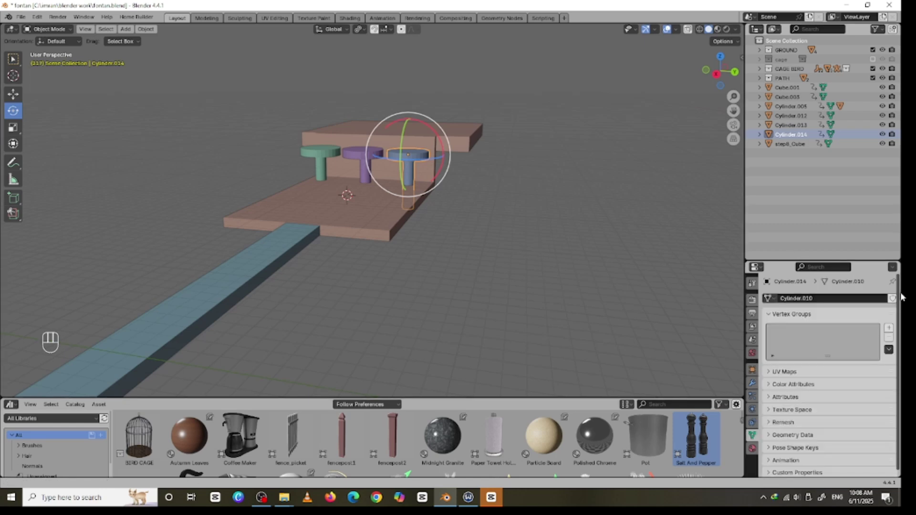
scroll(902, 340, "down", 1)
left_click(795, 445)
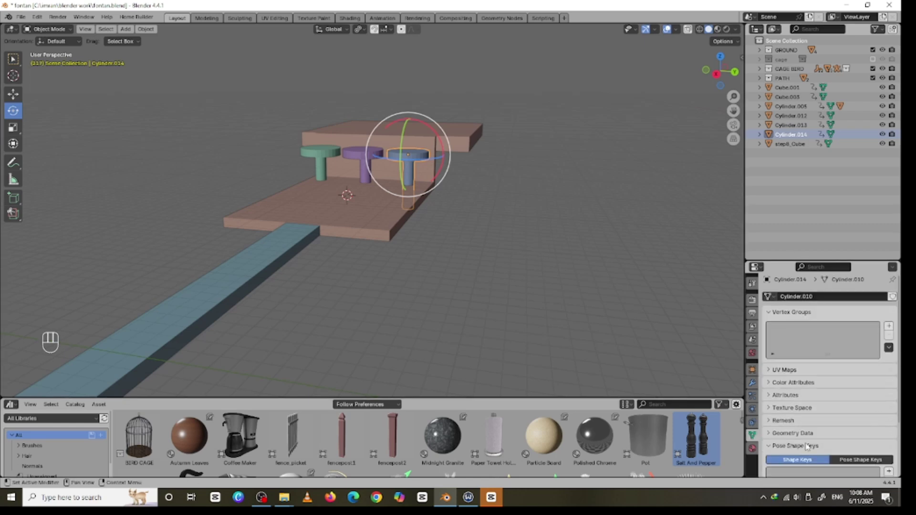
scroll(902, 400, "down", 3)
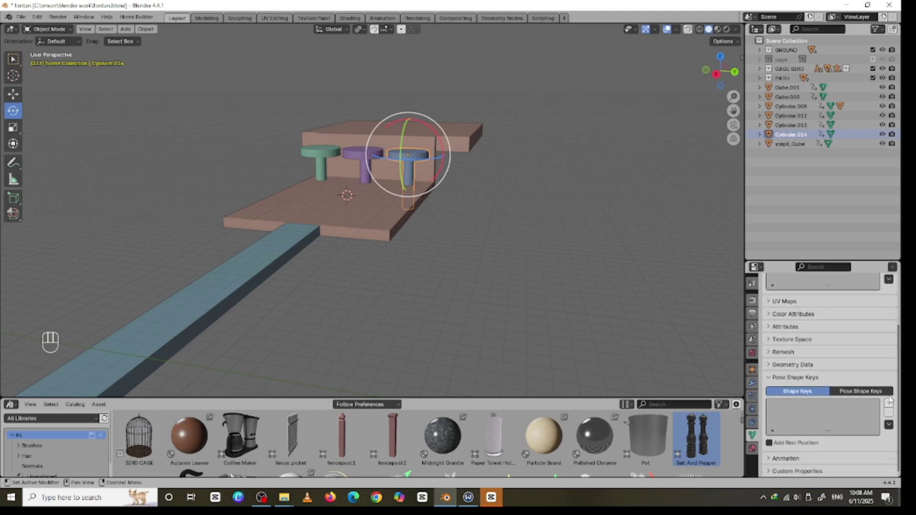
left_click(888, 404)
left_click(889, 404)
- Raise the blue stand's mesh about 2.48 m along Z in its Key 1 shape key and try the key's value
key("Tab")
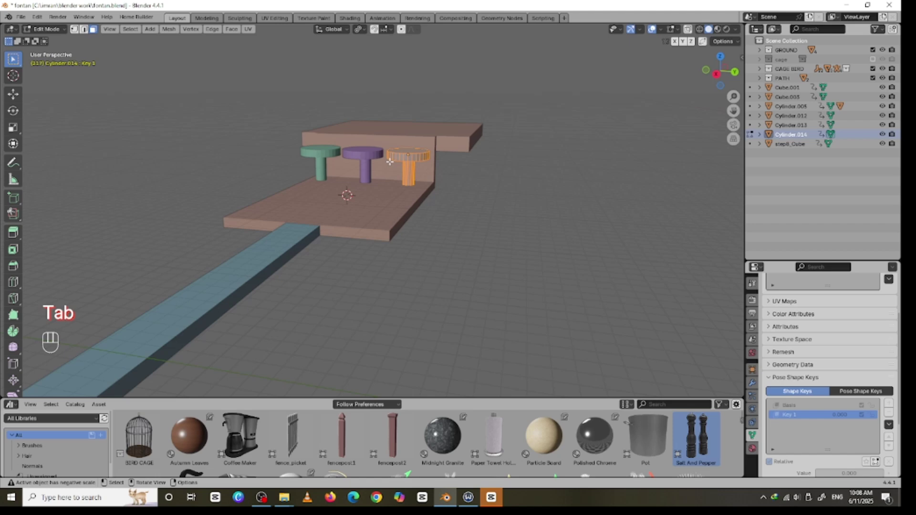
key("g")
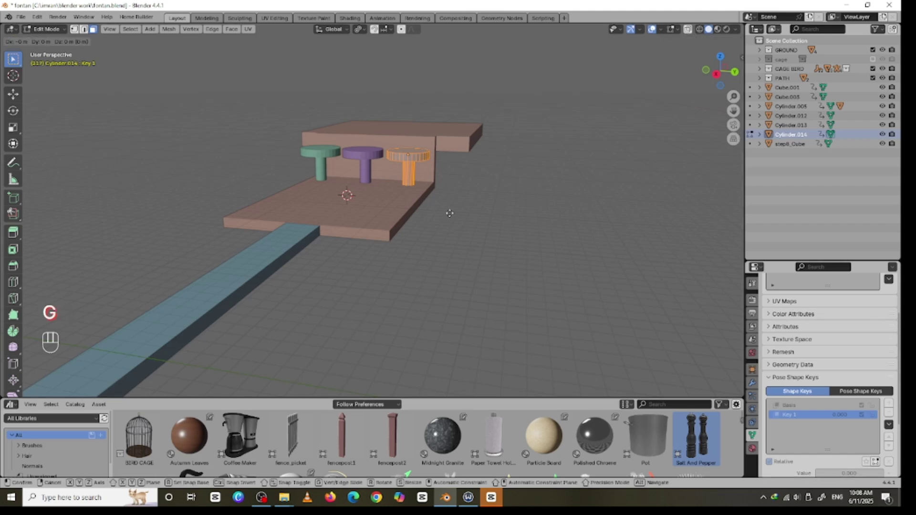
key("z")
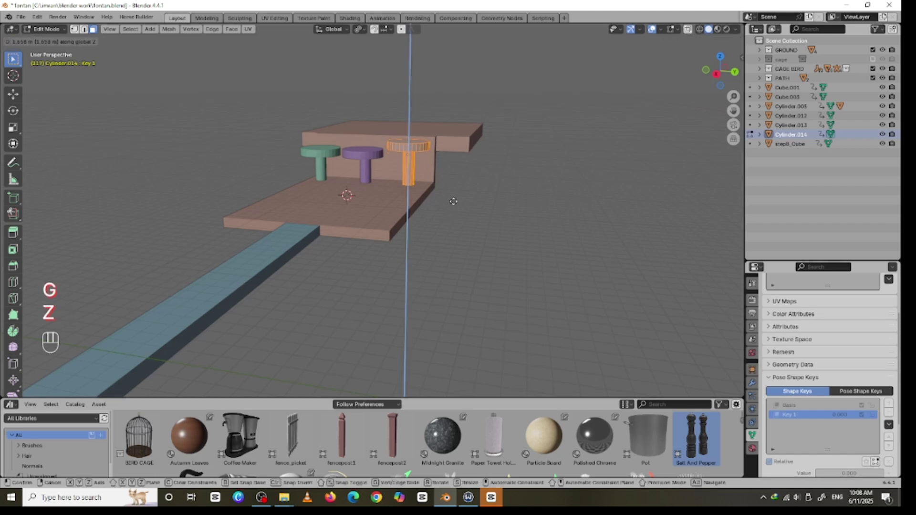
left_click(454, 199)
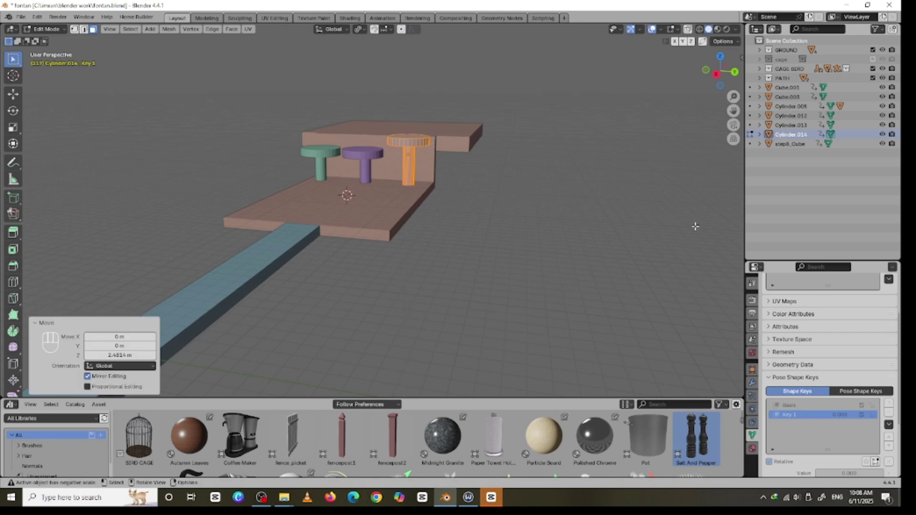
key("Tab")
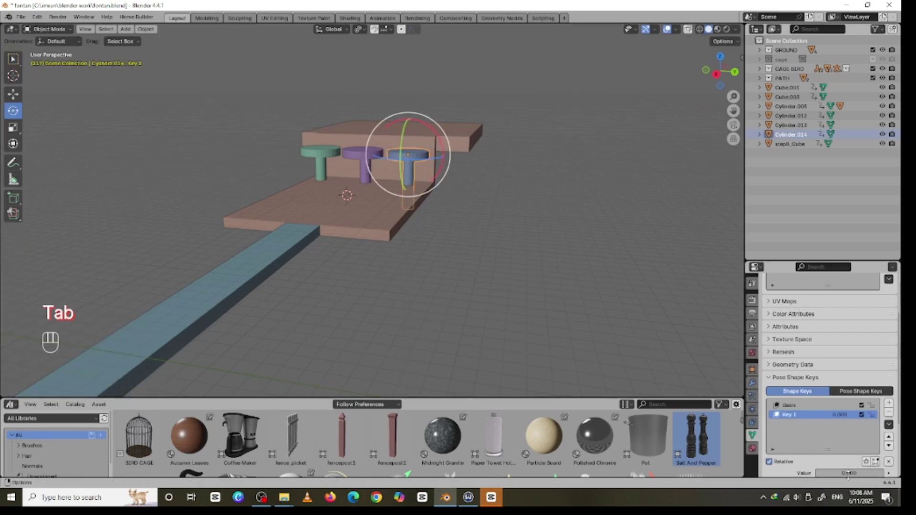
left_click_drag(839, 476, 838, 476)
left_click_drag(883, 473, 816, 476)
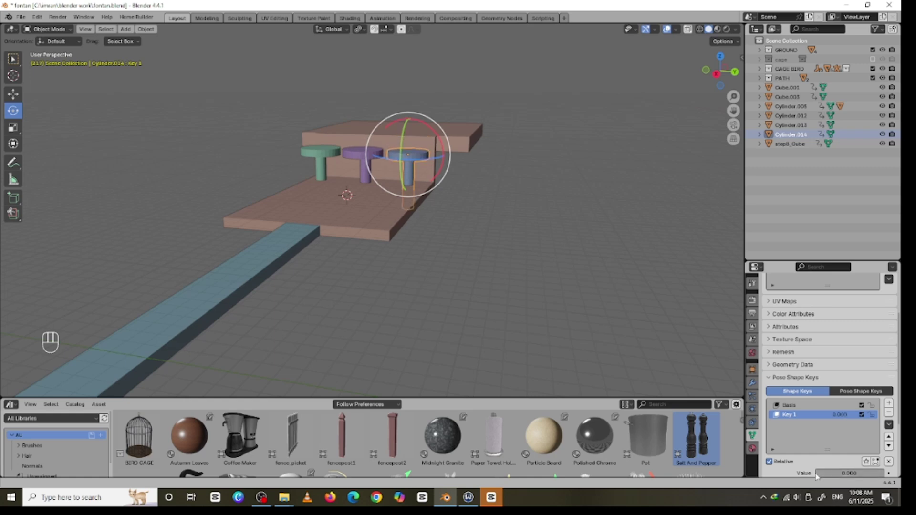
- Undo back to editing the blue stand's mesh, return to Object Mode, and remove both of its shape keys
key("ctrl+z")
key("ctrl+z")
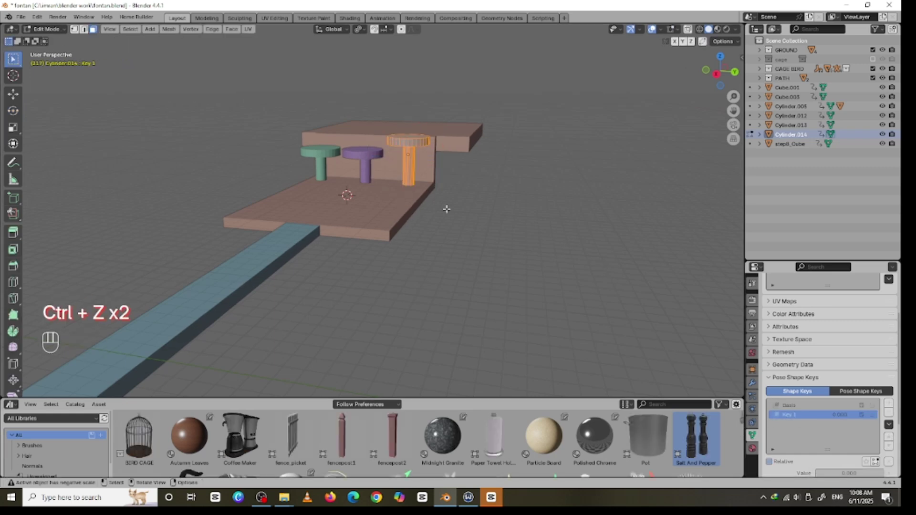
key("g")
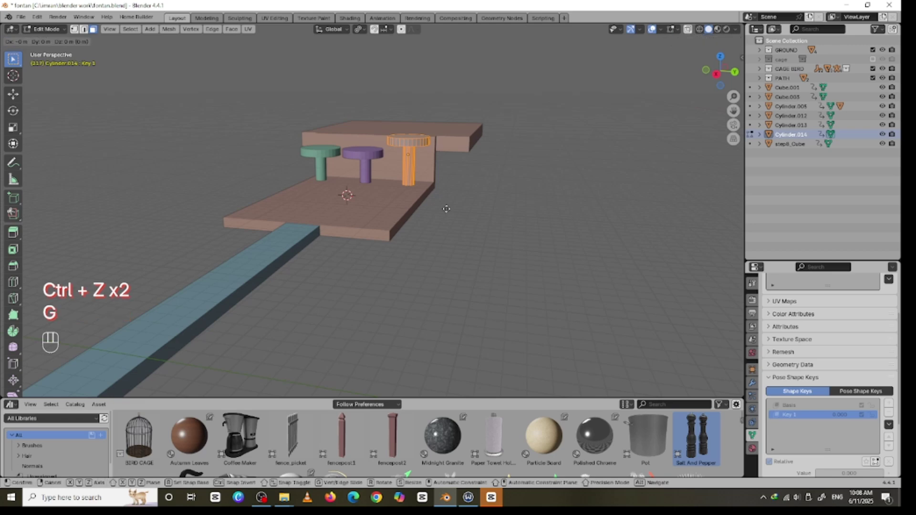
left_click(446, 208)
key("Tab")
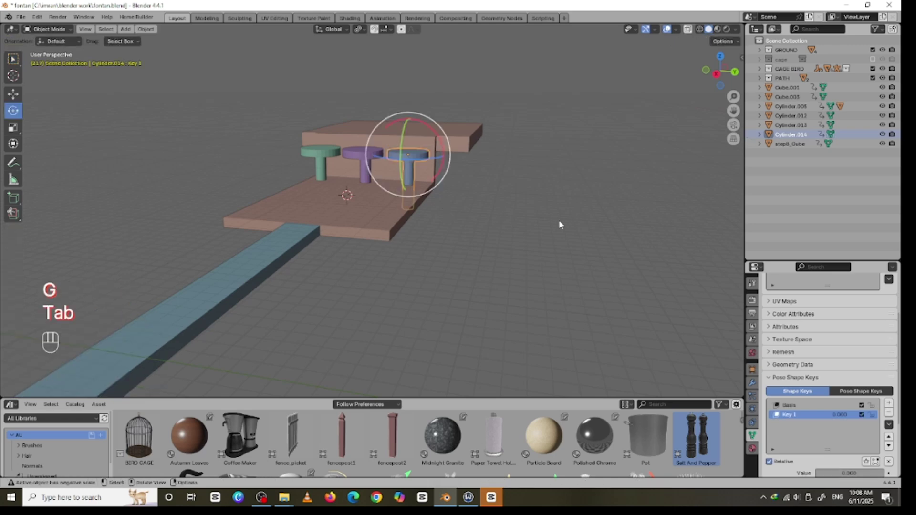
left_click(889, 413)
left_click(889, 413)
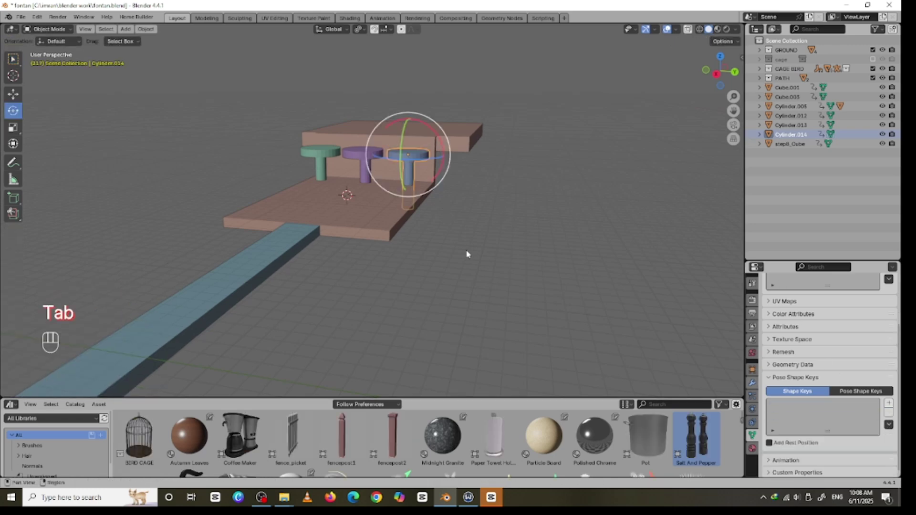
- Lower the blue stand about 4.4 m along Z so that it sinks through the platform
key("g")
key("z")
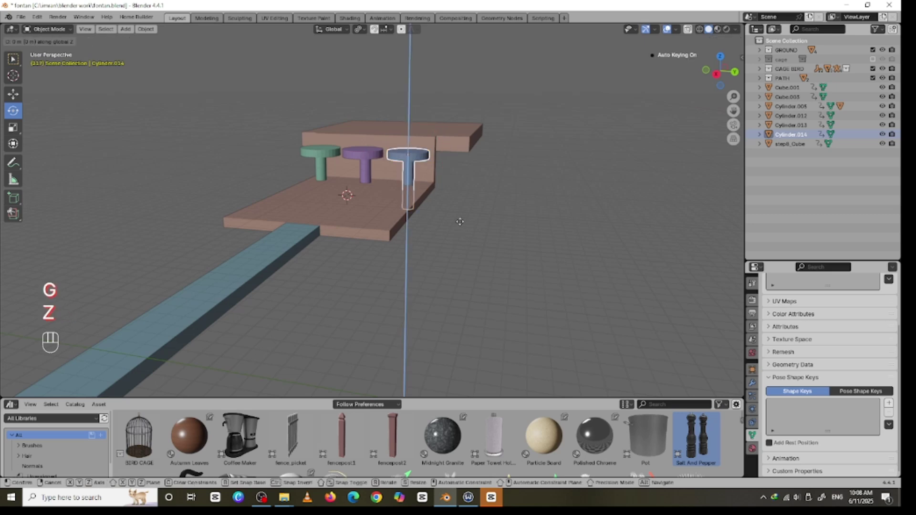
left_click(459, 247)
middle_click_drag(511, 189, 361, 190)
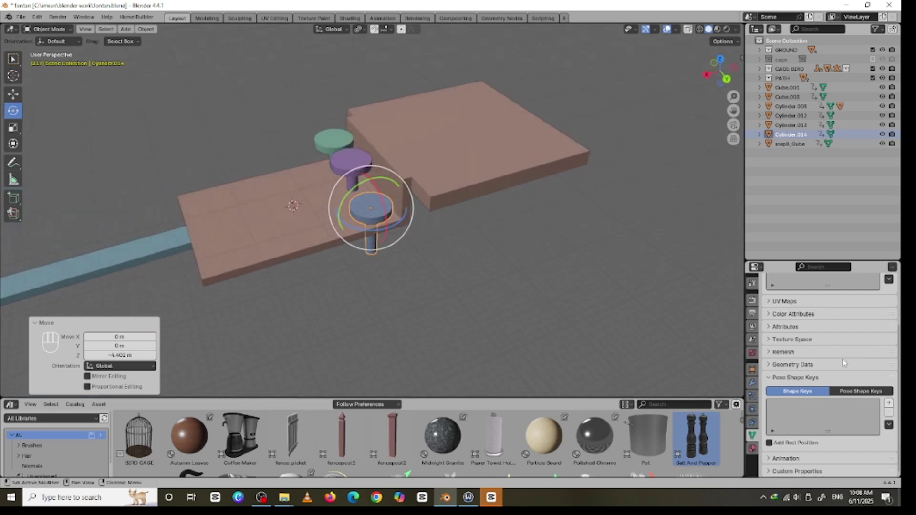
- Add Basis and Key 1 shape keys to the lowered blue stand and raise its mesh about 7.34 m along Z in Key 1
left_click(889, 403)
left_click(888, 404)
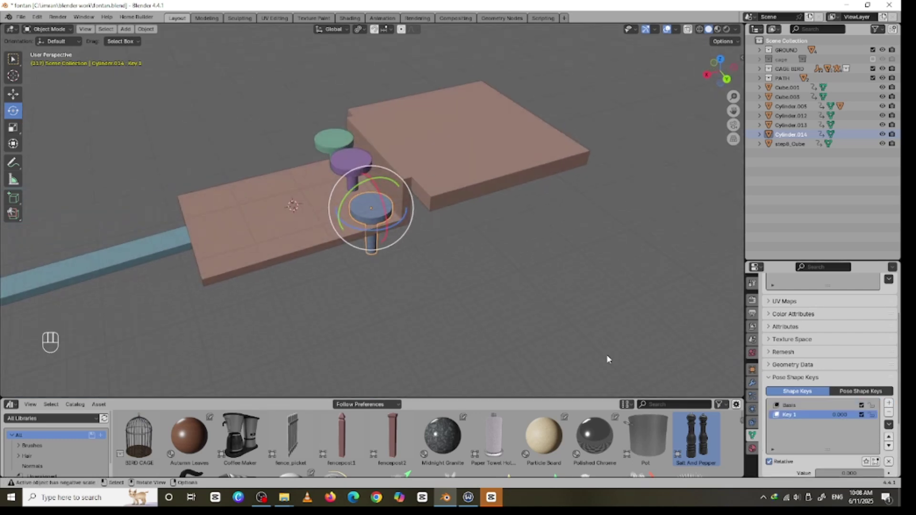
key("Tab")
middle_click_drag(529, 339, 503, 263)
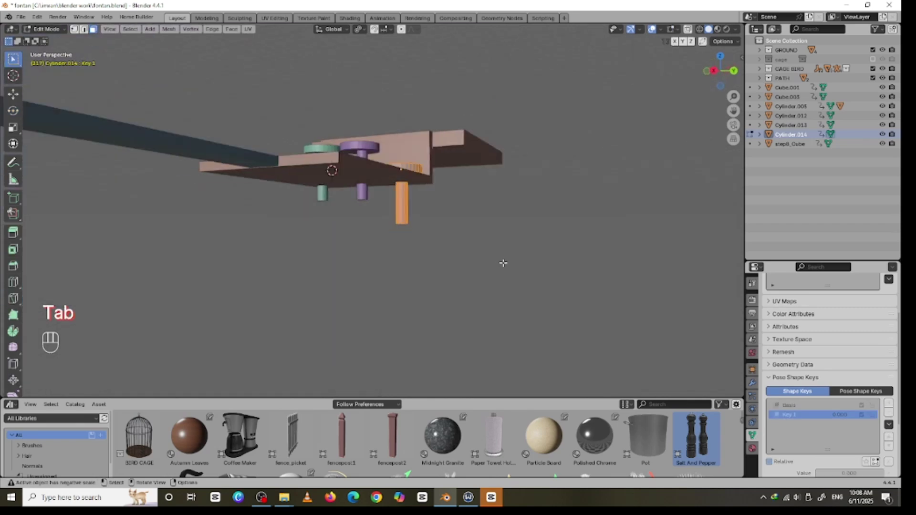
key("g")
key("z")
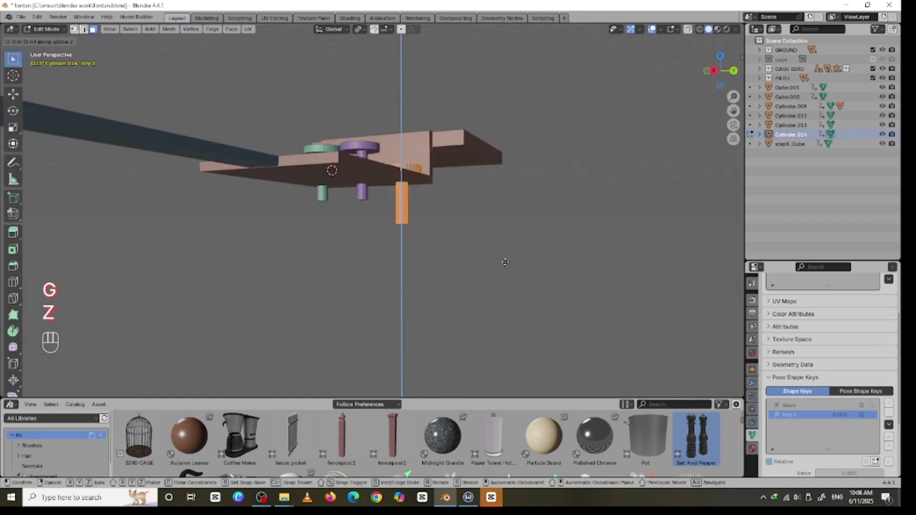
left_click(516, 221)
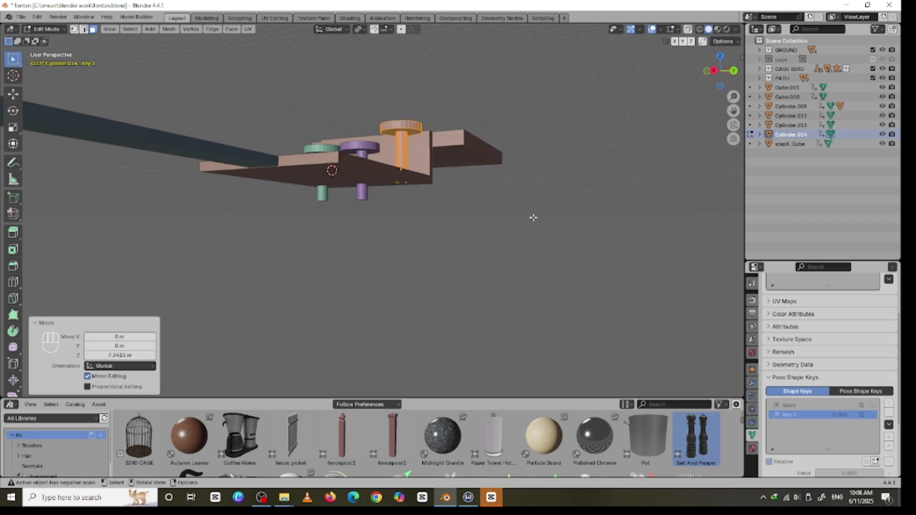
middle_click_drag(531, 217, 448, 273)
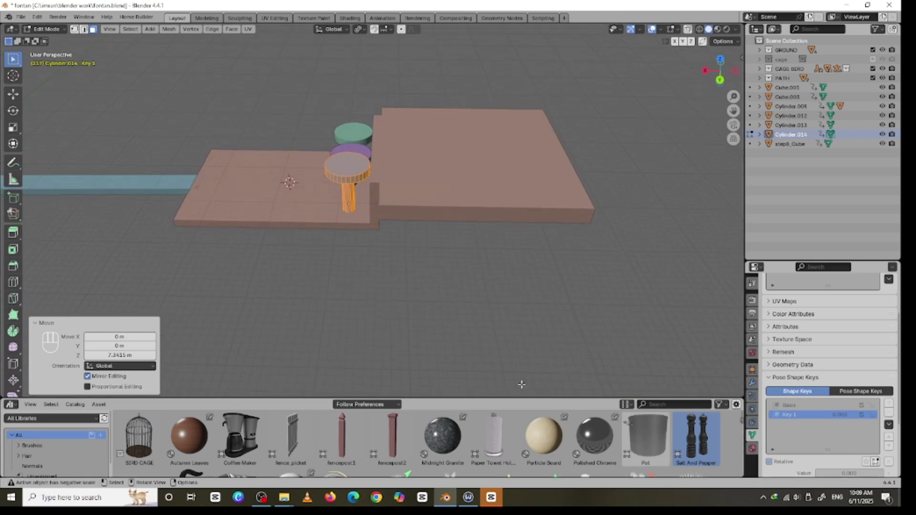
key("Tab")
- Set the value of the blue stand's Key 1 shape key to 1.000
middle_click_drag(533, 362, 782, 417)
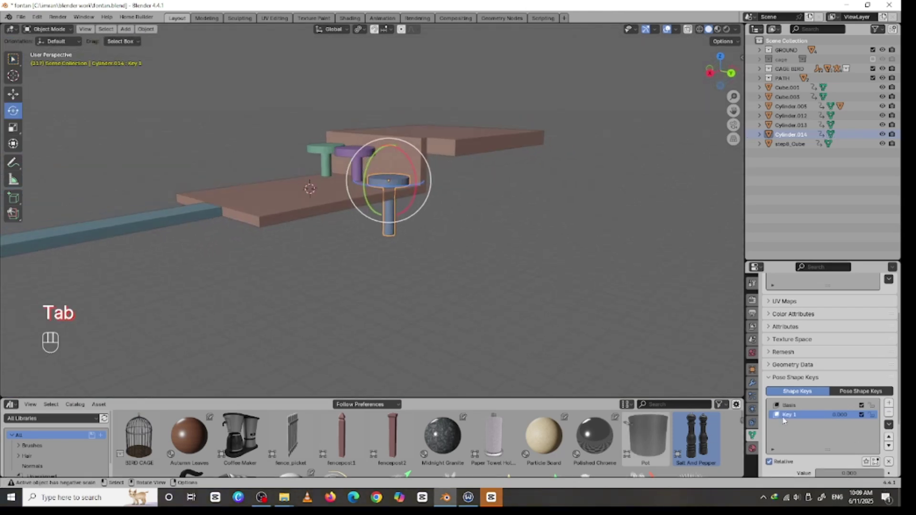
left_click_drag(831, 473, 882, 473)
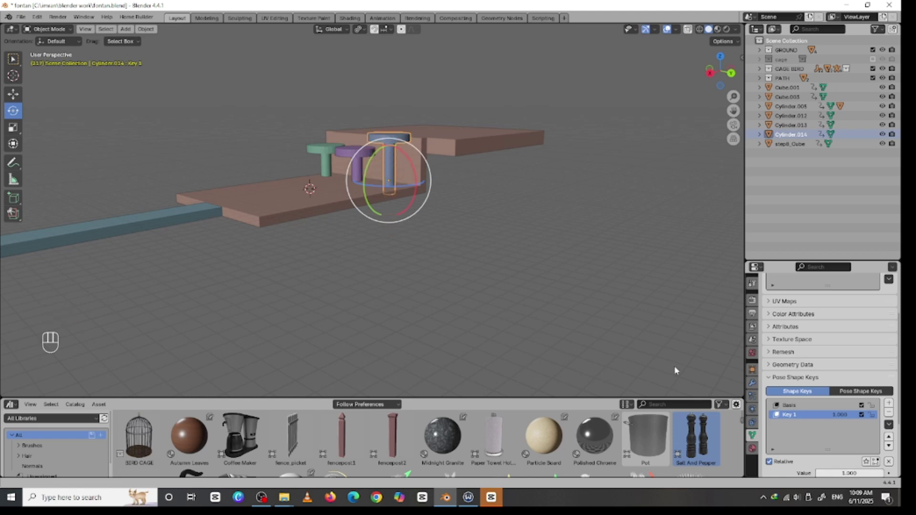
- Delete the purple middle stand from the row
middle_click_drag(674, 370, 470, 314)
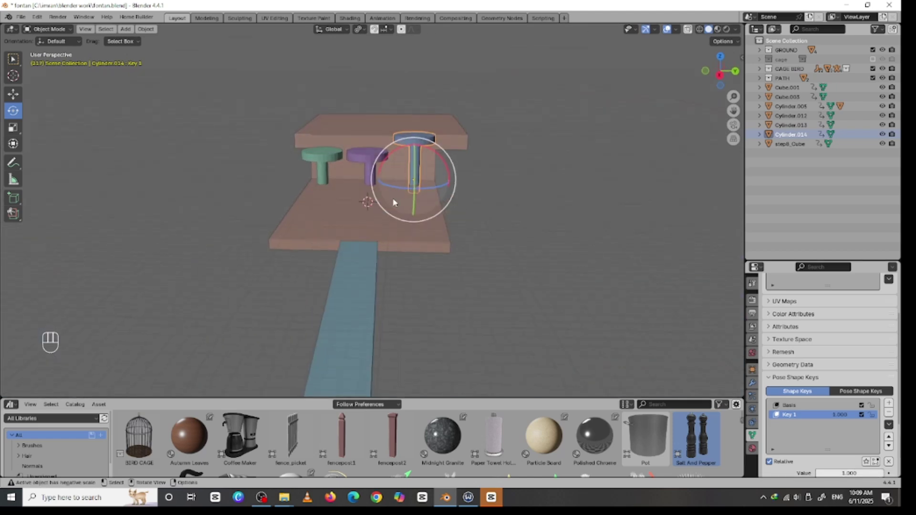
left_click(368, 177)
key("Delete")
key("Delete")
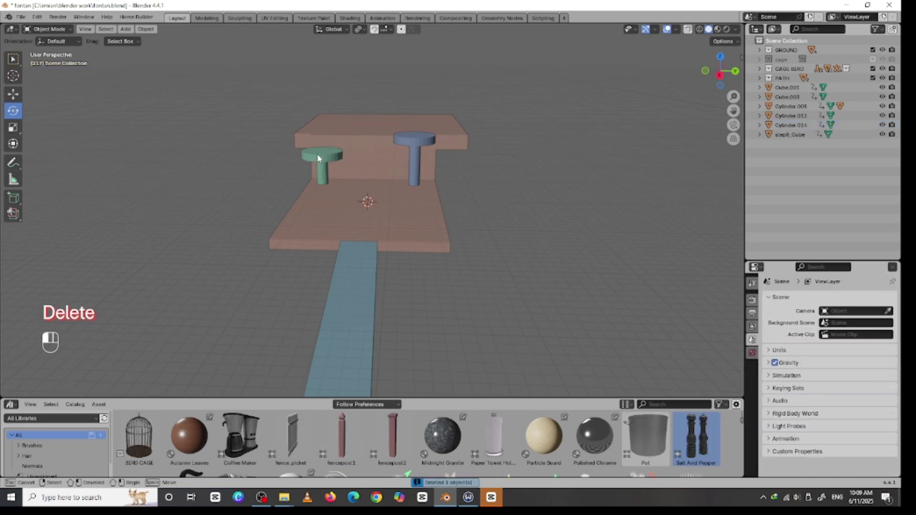
- Delete the short green round-topped pillar and duplicate the blue one about -8.55 m along Y
left_click(319, 156)
key("Delete")
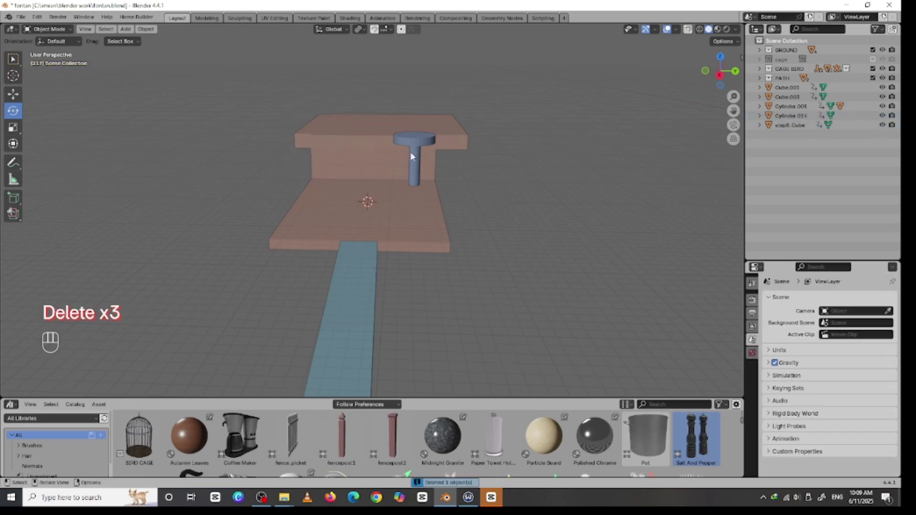
left_click(411, 156)
key("shift+d")
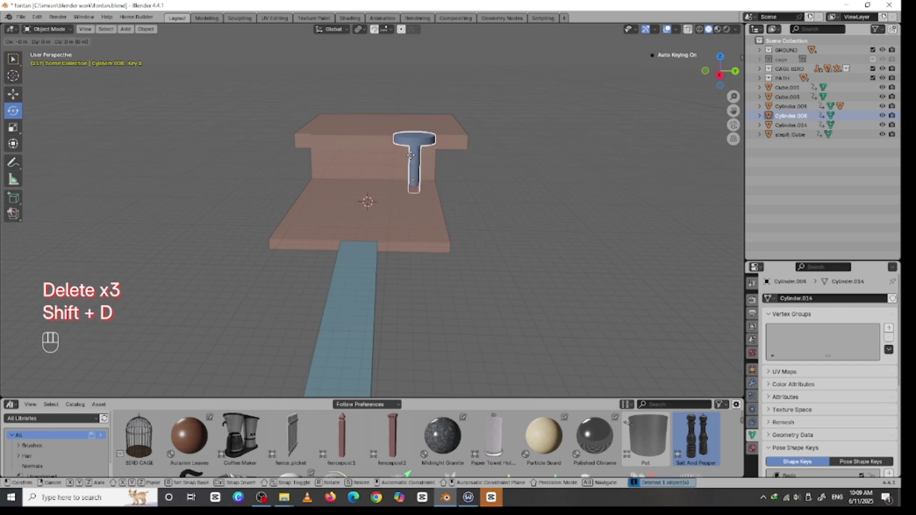
key("y")
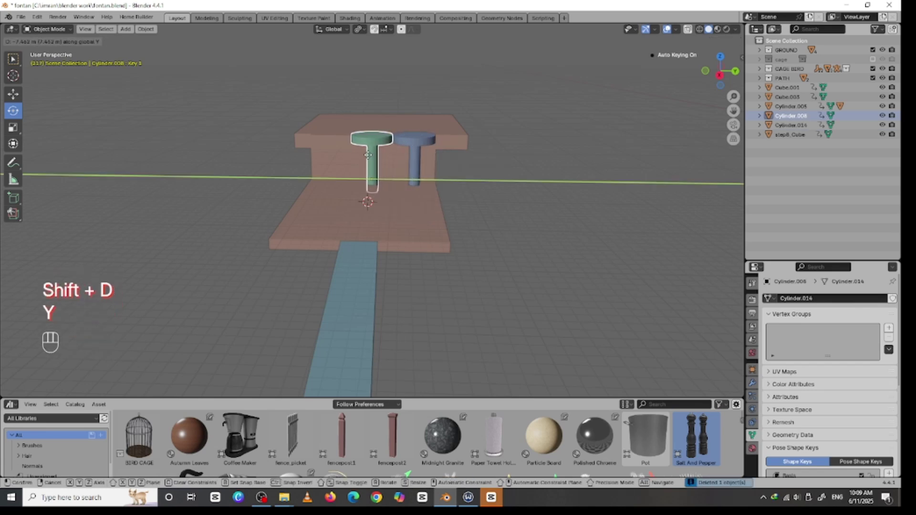
left_click(363, 159)
- Duplicate the middle round-topped pillar about -8.2 m along Y to complete a row of three
key("shift")
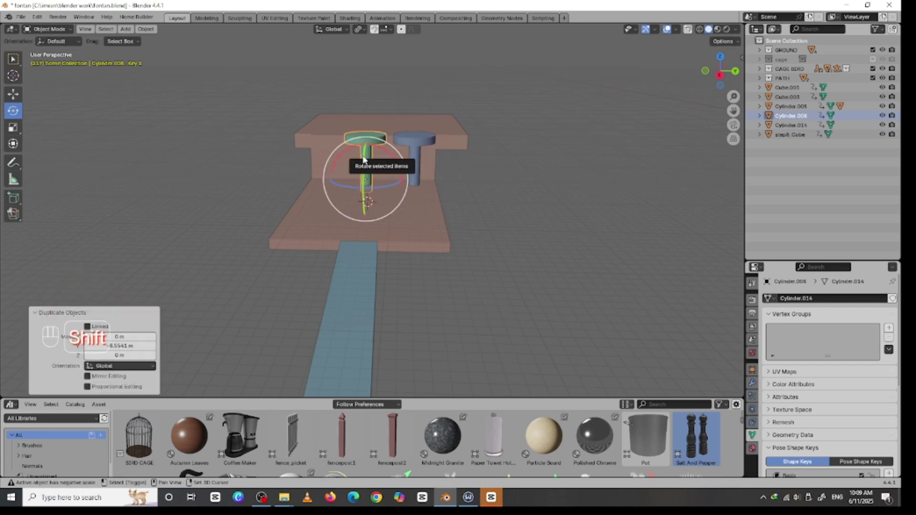
key("shift+d")
key("y")
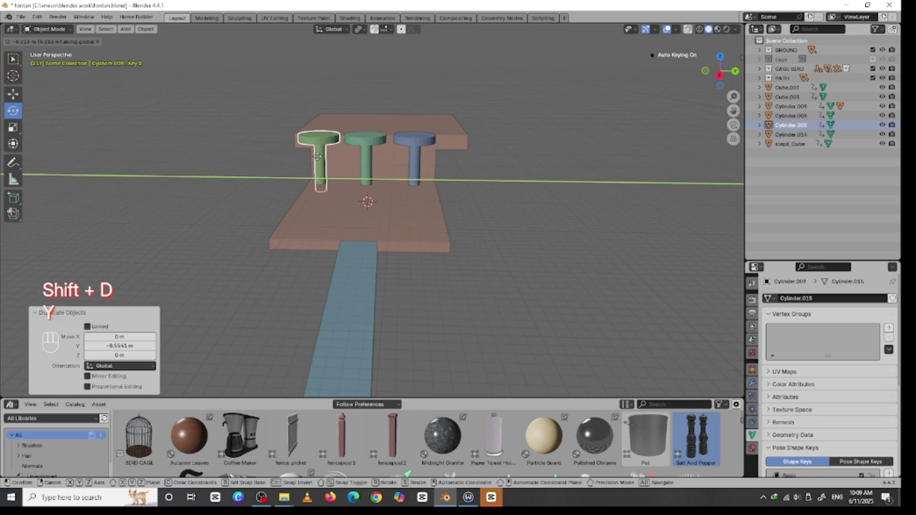
left_click(317, 157)
left_click(544, 157)
- Enable the excluded cage collection in the view layer
middle_click_drag(544, 157, 531, 170)
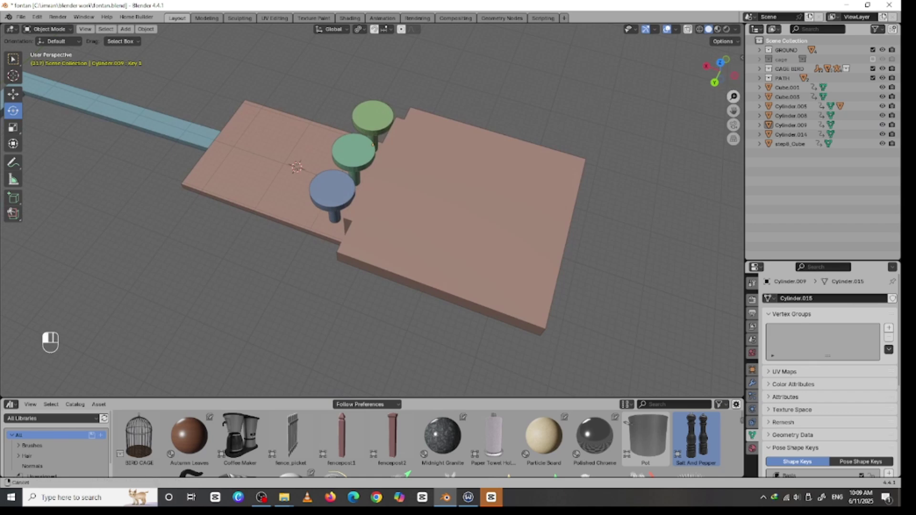
scroll(372, 210, "down", 5)
mouse_move(372, 210)
middle_mouse_down()
mouse_move(363, 220)
mouse_move(372, 210)
middle_mouse_up()
scroll(372, 210, "up", 5)
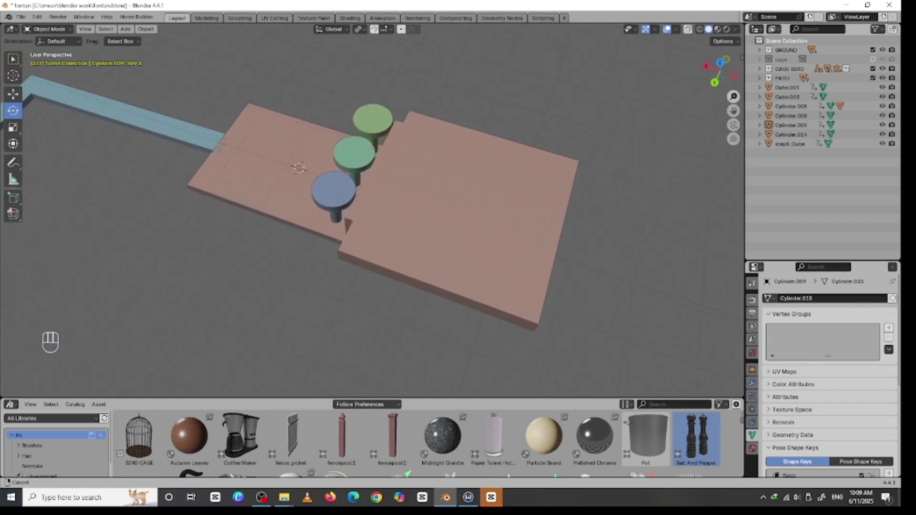
middle_click_drag(385, 177, 188, 151)
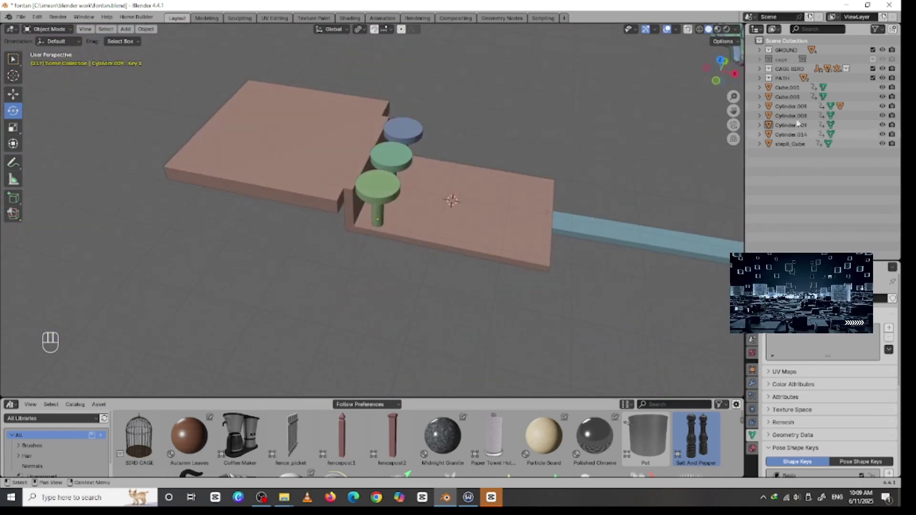
scroll(681, 121, "down", 5)
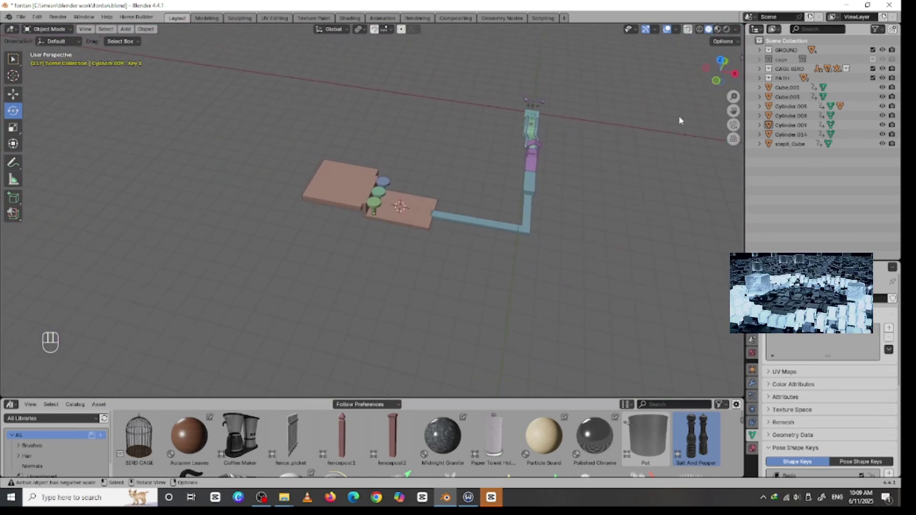
middle_click_drag(597, 141, 497, 297)
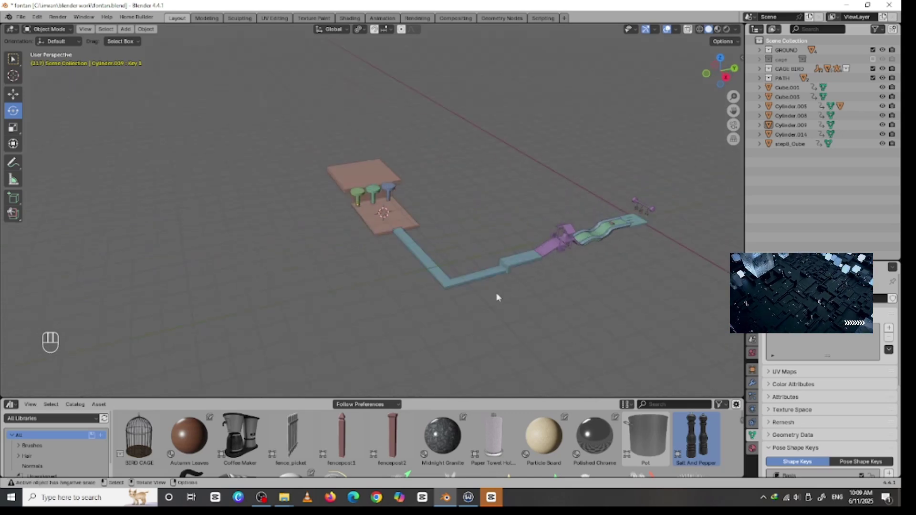
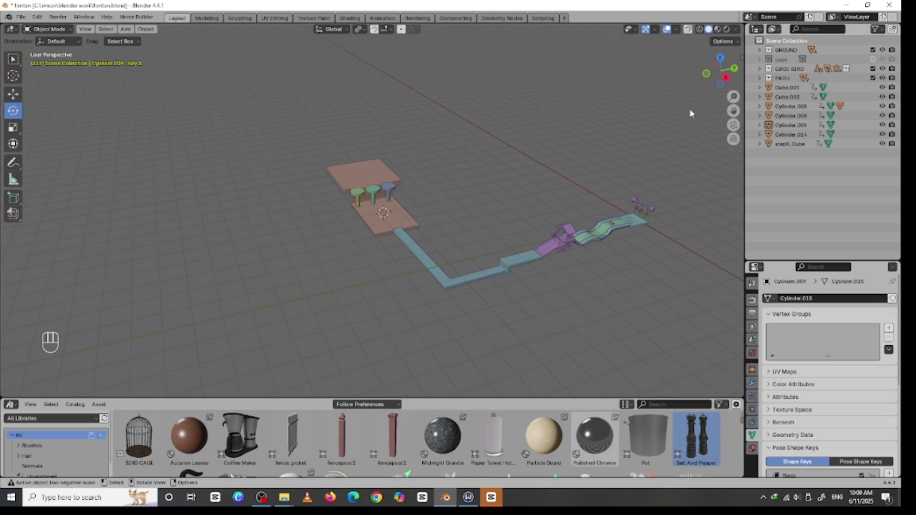
left_click(872, 59)
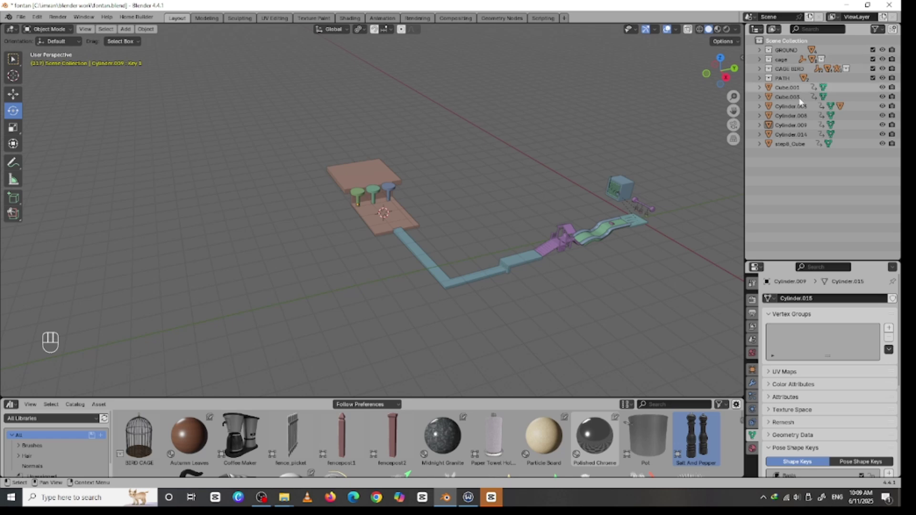
- Select the whole cage assembly beside the hanging bar
middle_click_drag(643, 154, 687, 139)
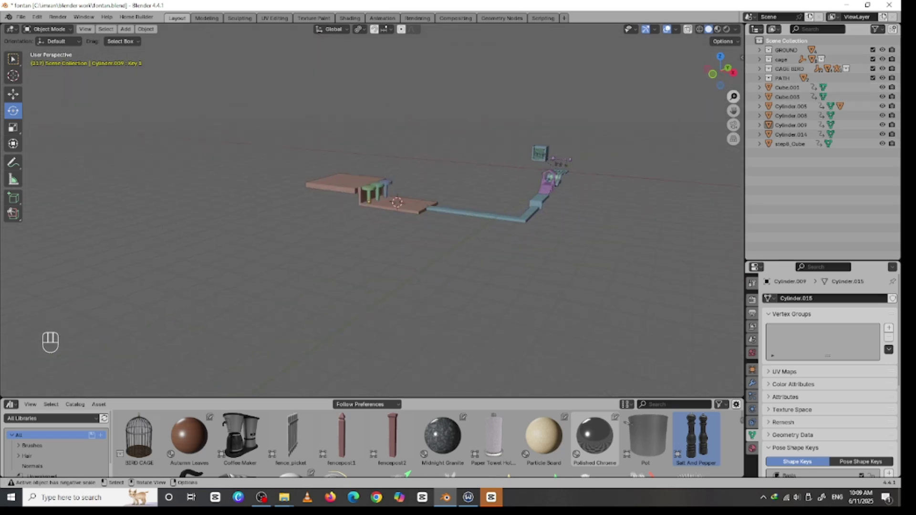
scroll(734, 95, "up", 4)
left_click_drag(734, 110, 539, 215)
left_click_drag(533, 55, 627, 169)
mouse_move(627, 170)
middle_mouse_down()
mouse_move(578, 173)
mouse_move(619, 160)
middle_mouse_up()
left_click(734, 98)
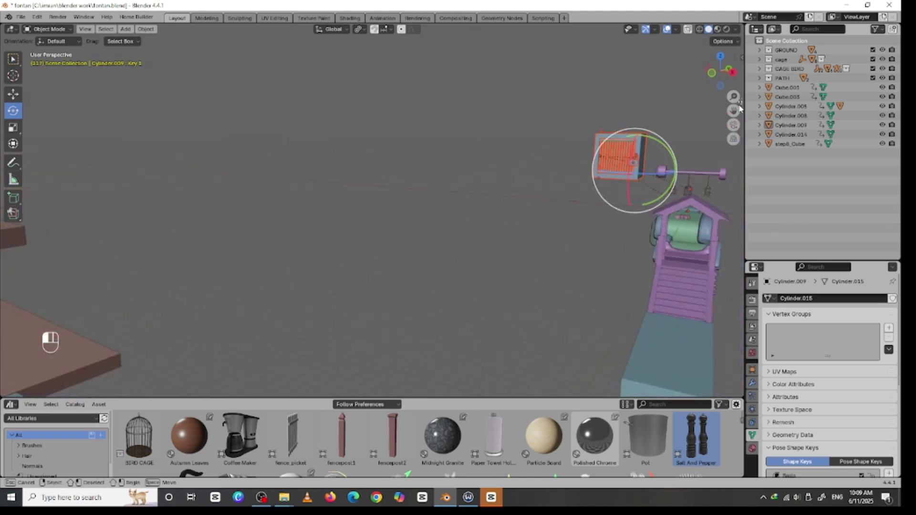
scroll(218, 65, "down", 3)
- Snap the 3D cursor to the top face of the upper platform and return to Object Mode
left_click(57, 219)
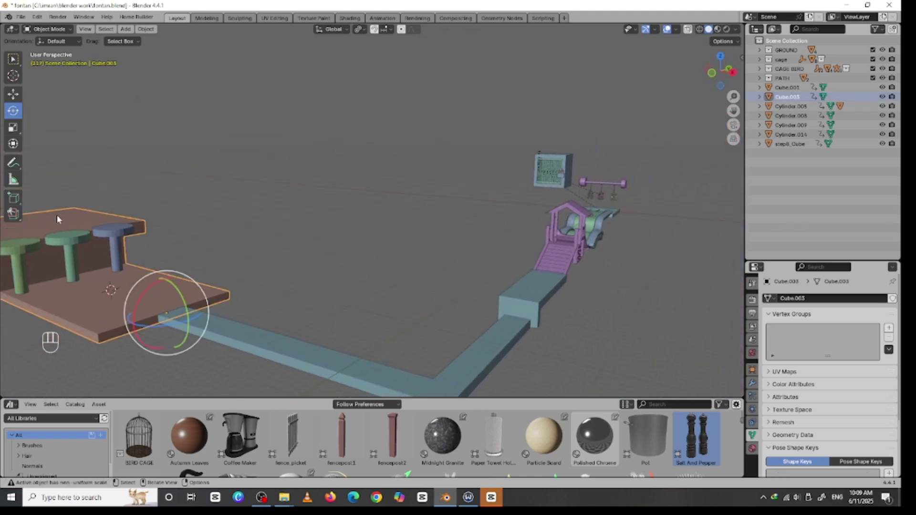
key("Tab")
left_click(60, 212)
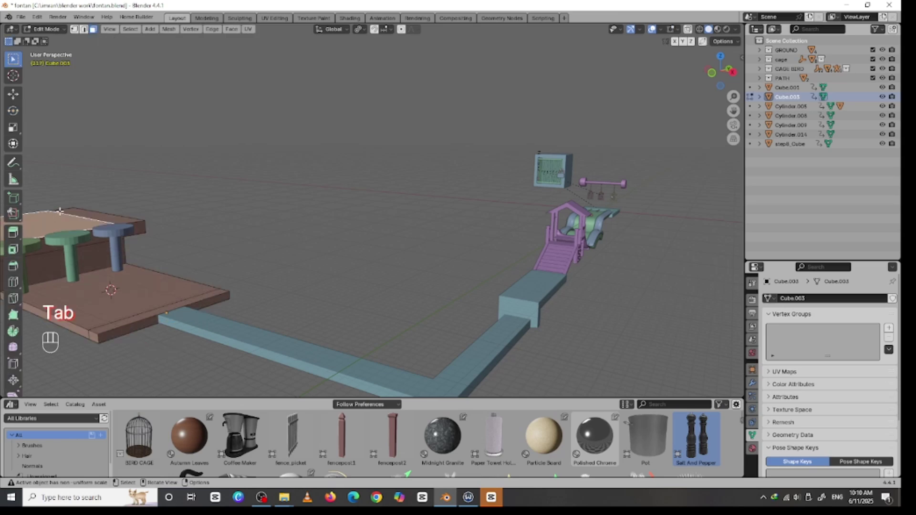
key("shift+s")
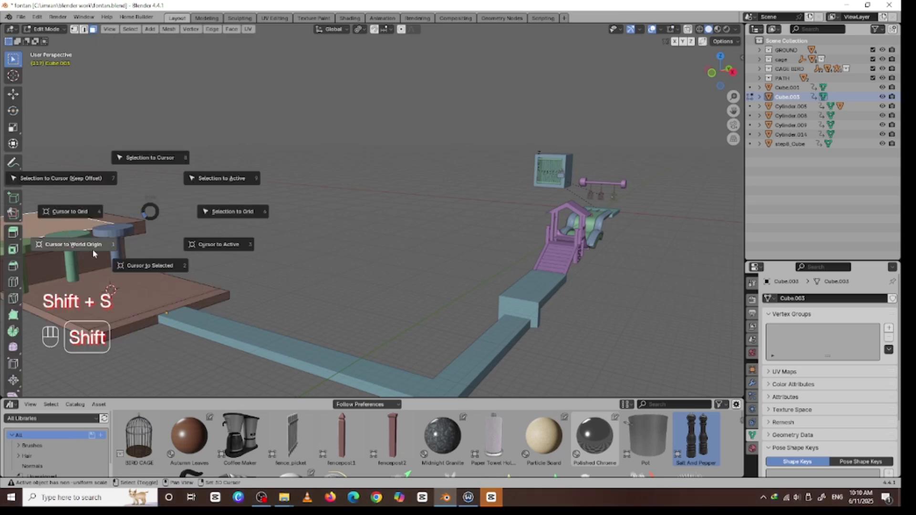
left_click(134, 266)
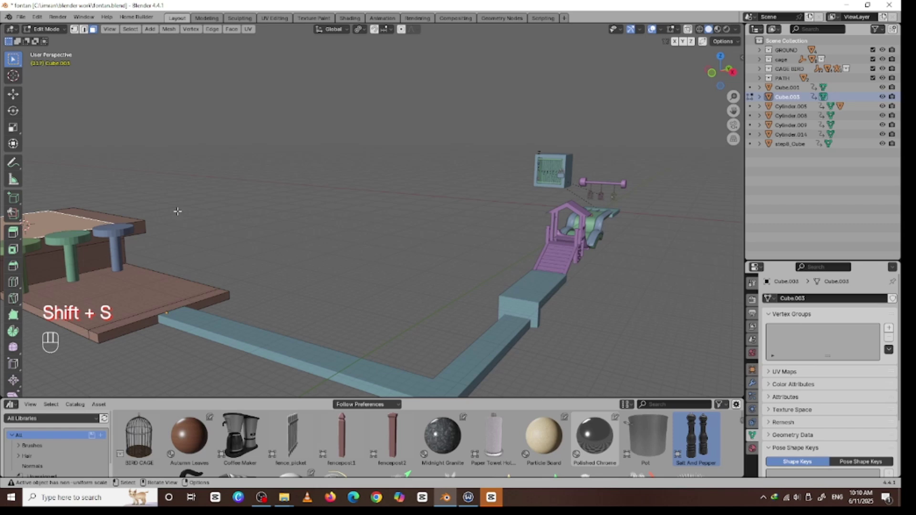
key("Tab")
- Select the whole cage assembly and snap it to the 3D cursor on the upper platform
left_click_drag(501, 123, 572, 193)
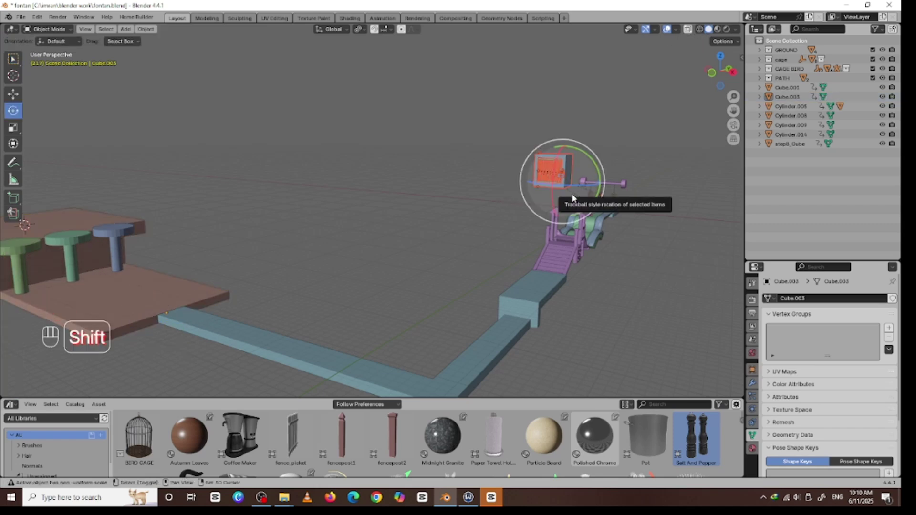
key("shift+s")
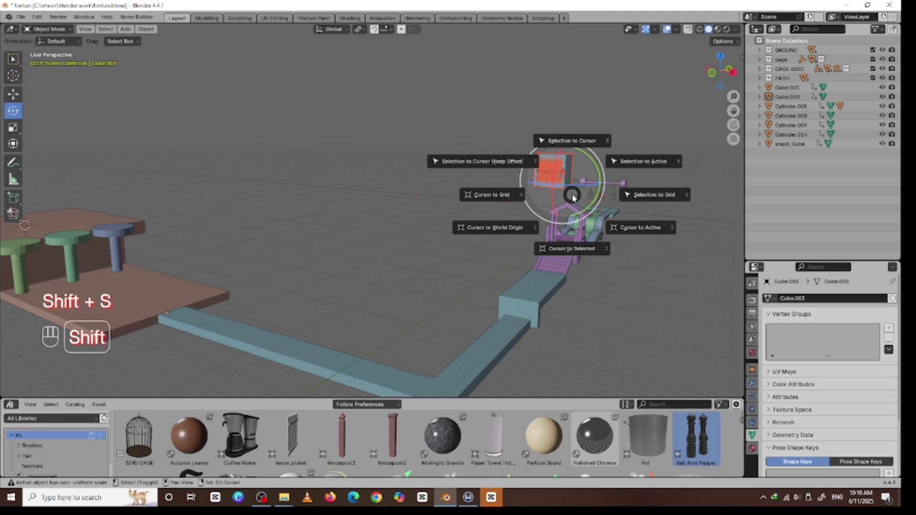
left_click(566, 153)
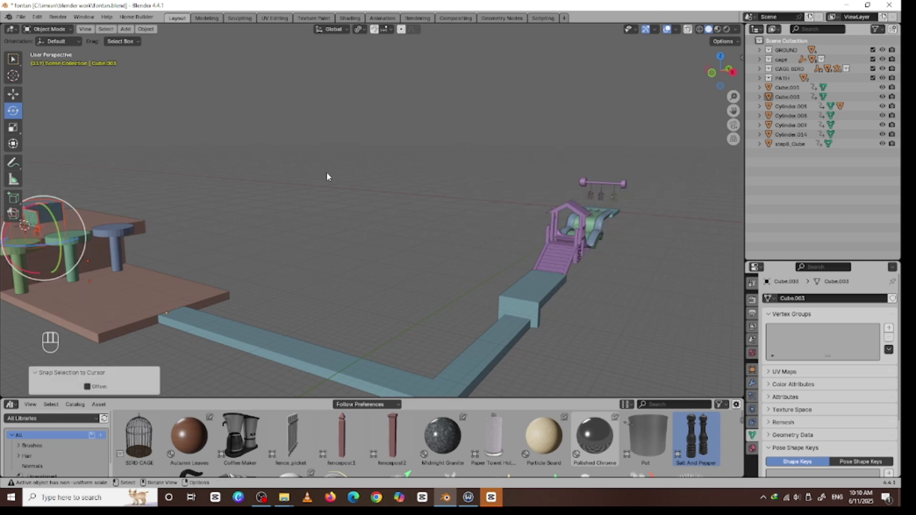
- Raise the cage assembly along Z so that it rests on top of the upper platform
middle_click_drag(395, 145, 408, 145)
left_click_drag(733, 111, 906, 188)
middle_click_drag(471, 199, 508, 200)
key("g")
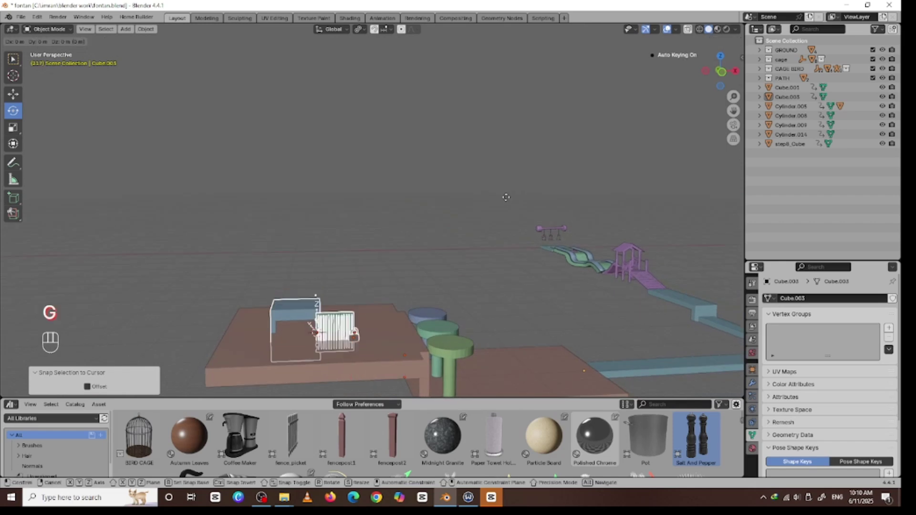
key("z")
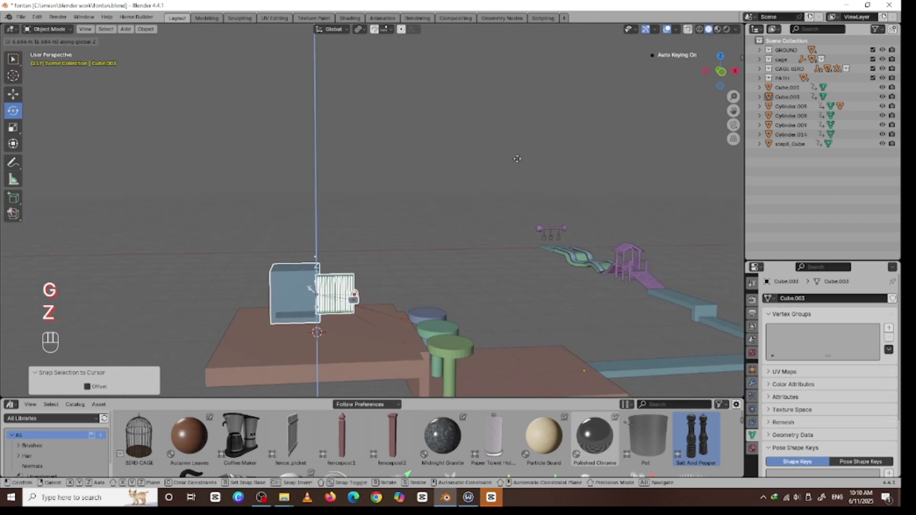
left_click(443, 209)
key("ctrl+z")
middle_click_drag(435, 228, 467, 231)
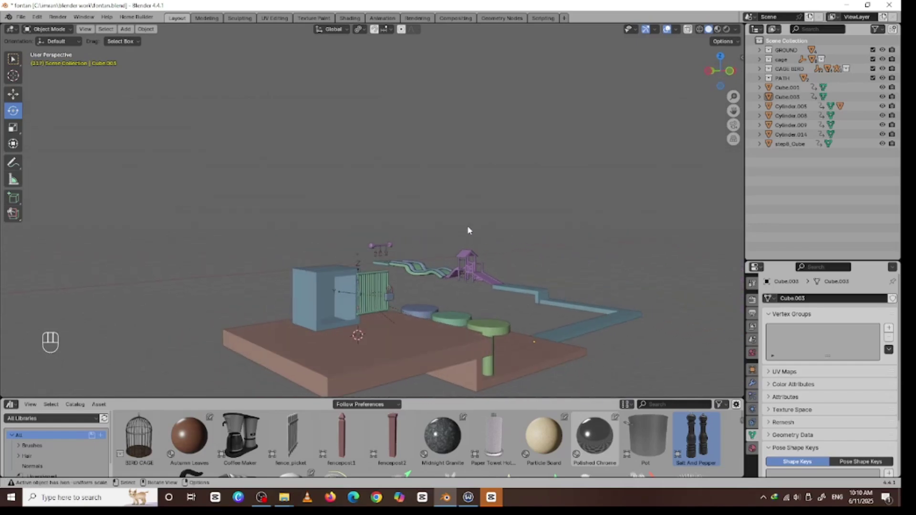
- Try to move the cage's arrows empty along the Z axis
left_click(359, 261)
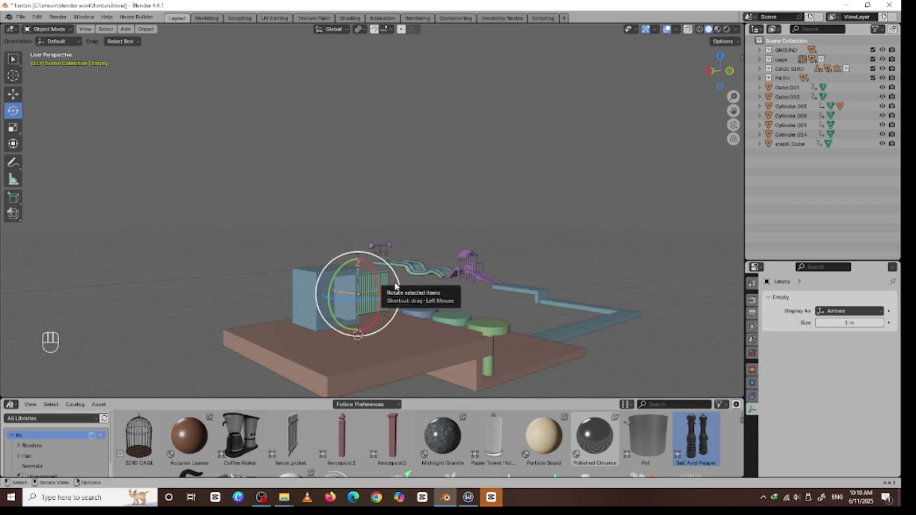
key("g")
key("z")
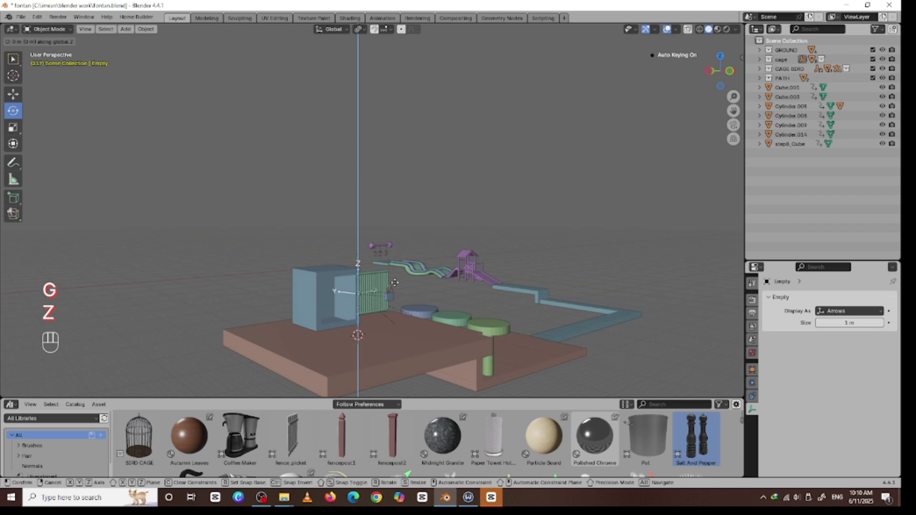
left_click(394, 283)
- Undo the empty's move, the cage's raise and the cage's snap to the 3D cursor
key("ctrl+z")
key("ctrl+z")
key("ctrl+z")
key("ctrl+z")
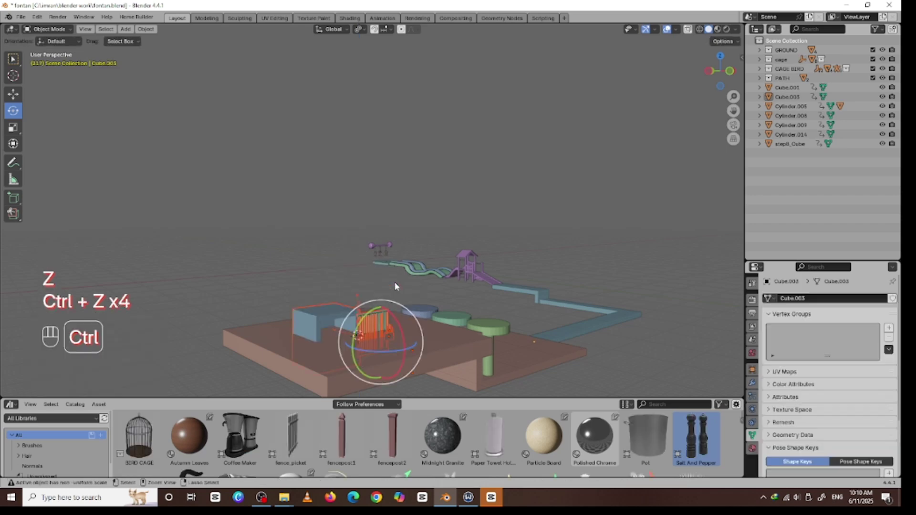
key("ctrl+z")
key("ctrl+z")
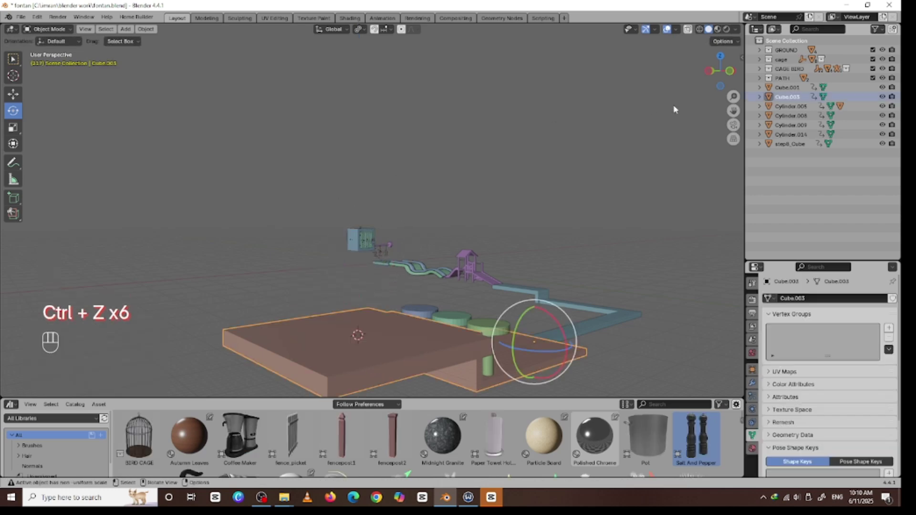
- Save the fontan.blend file with the whole scene framed in the view
left_click_drag(734, 97, 733, 125)
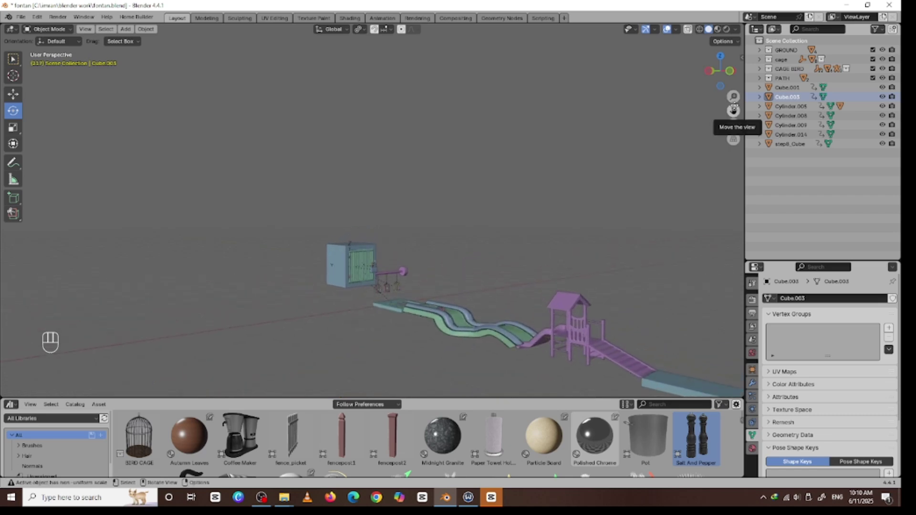
left_click_drag(734, 106, 733, 107)
key("Home")
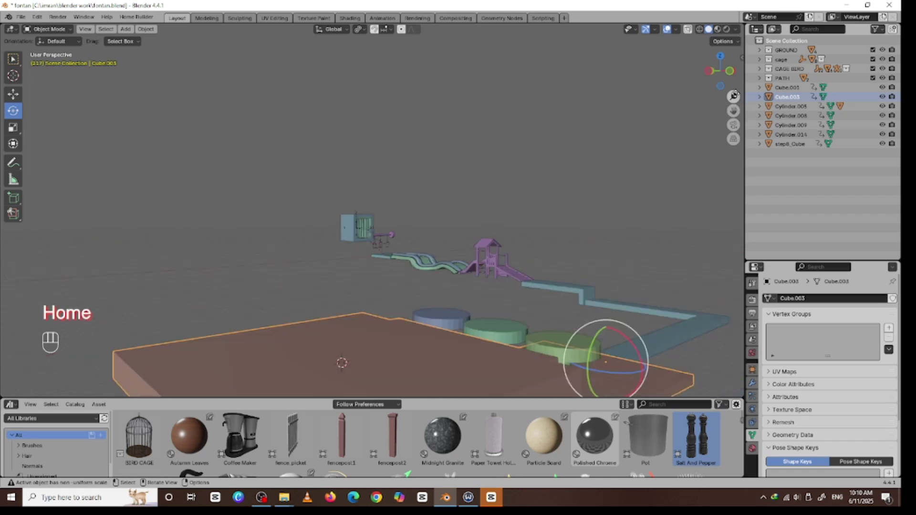
key("ctrl")
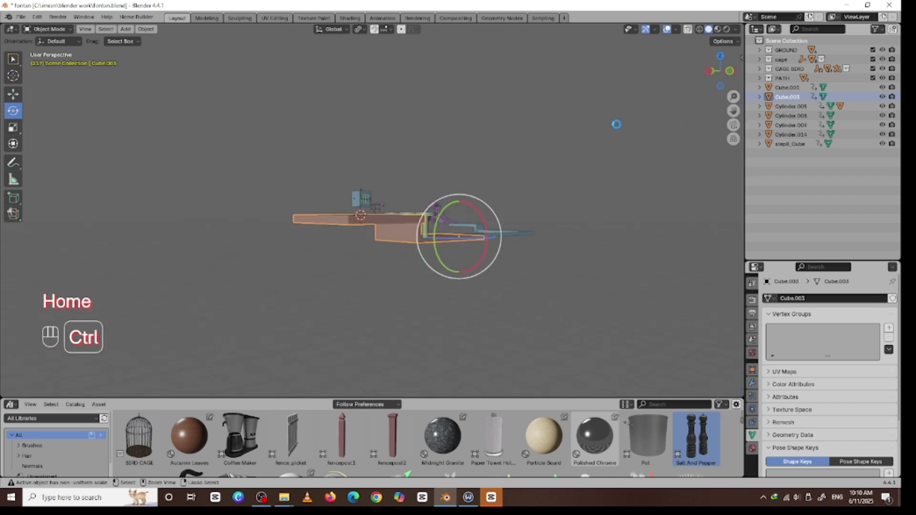
key("ctrl+s")
- Select the whole cage assembly beyond the end of the obstacle path and scale it up uniformly by about 4.3
middle_click_drag(616, 124, 660, 116)
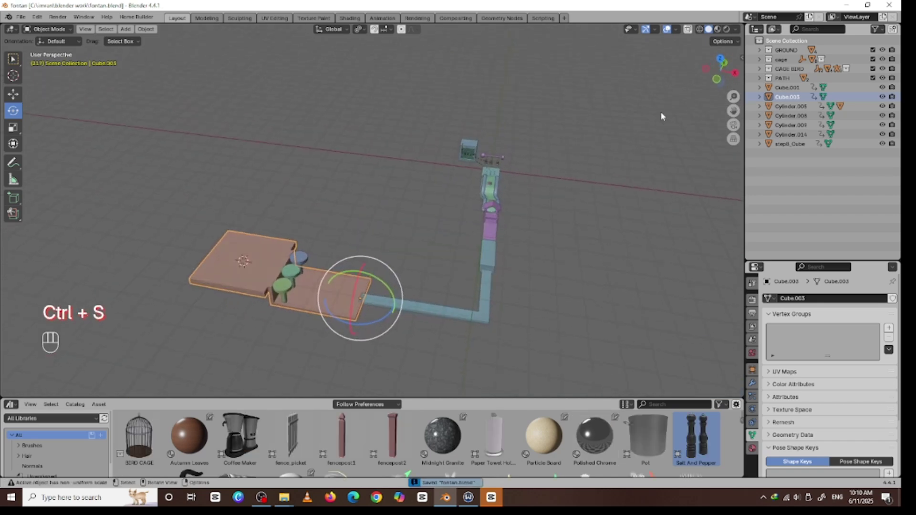
left_click(677, 120)
left_click_drag(457, 118, 475, 154)
left_click(555, 77)
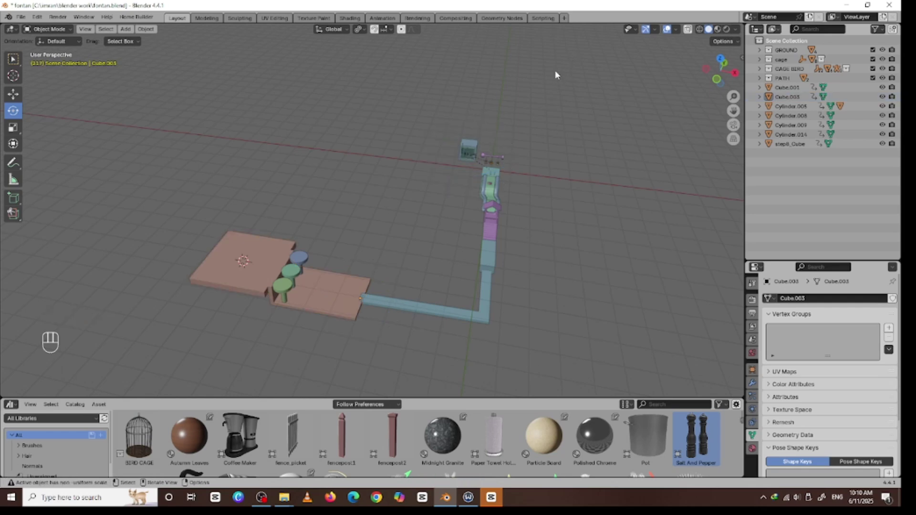
left_click_drag(438, 88, 479, 173)
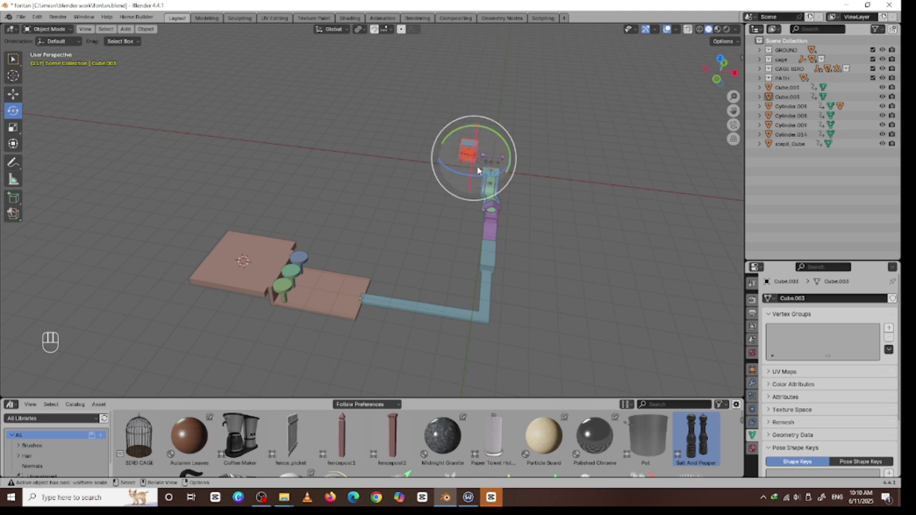
key("s")
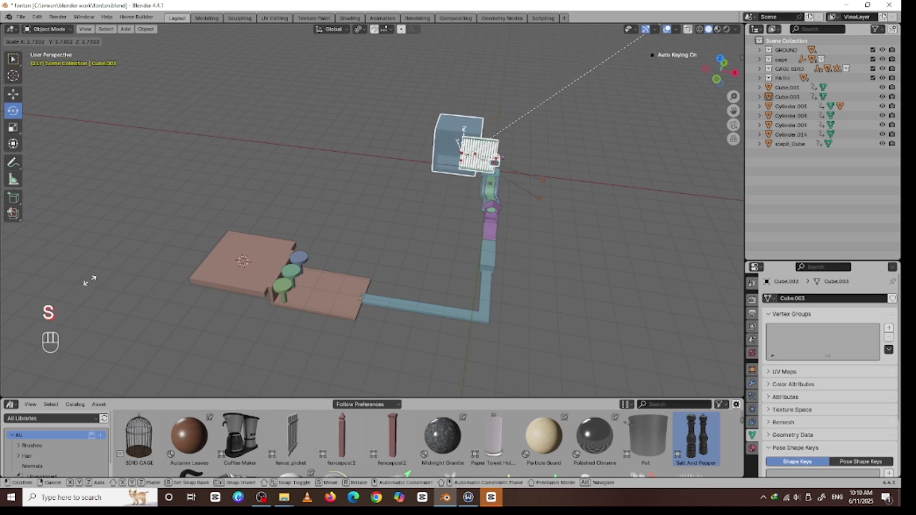
left_click(385, 137)
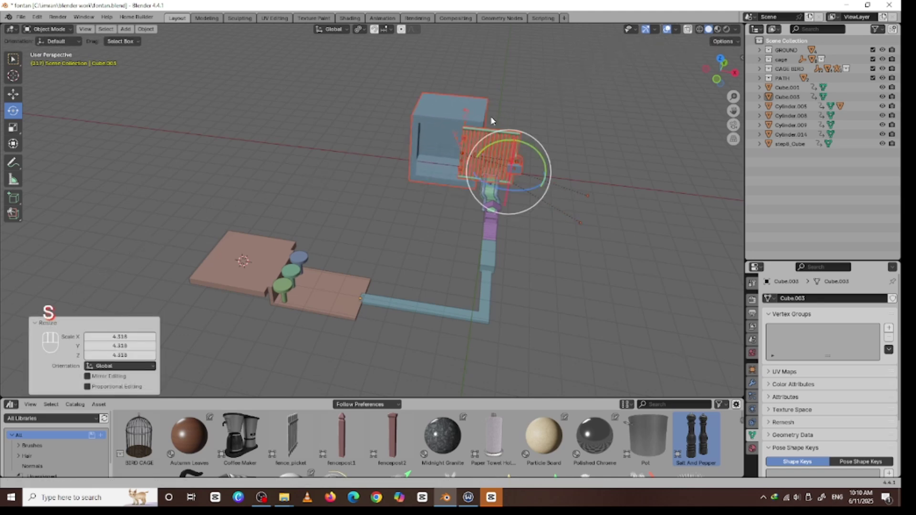
- Move the cage door's arrows empty about -22.8 m along X so the barred door sits in the cage's front opening
left_click(468, 116)
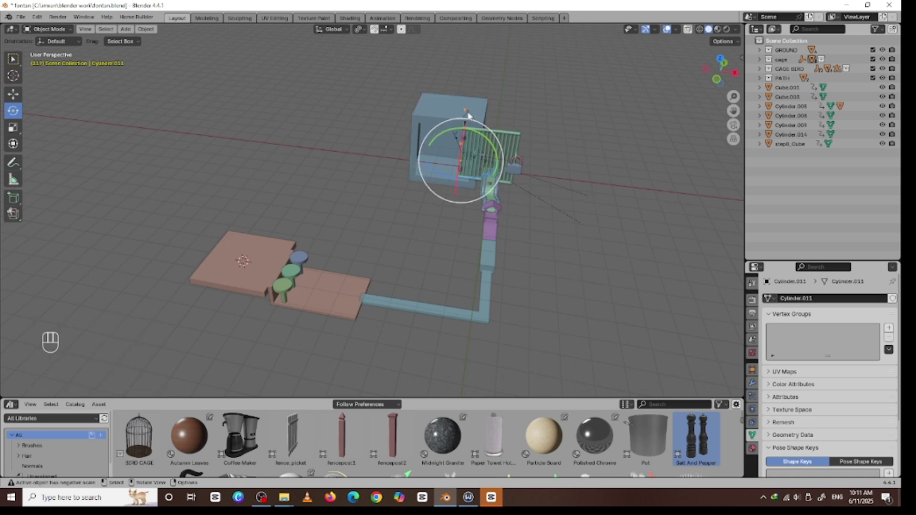
left_click(466, 115)
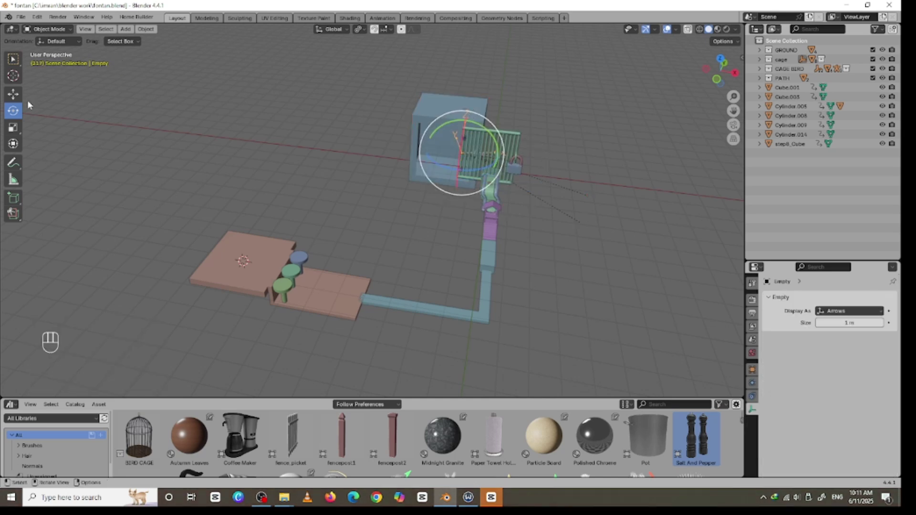
left_click(12, 94)
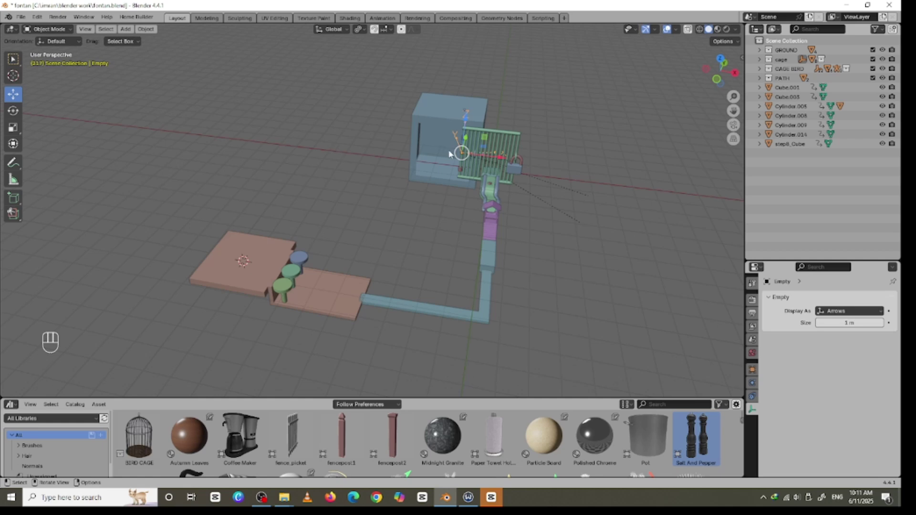
left_click_drag(494, 159, 443, 151)
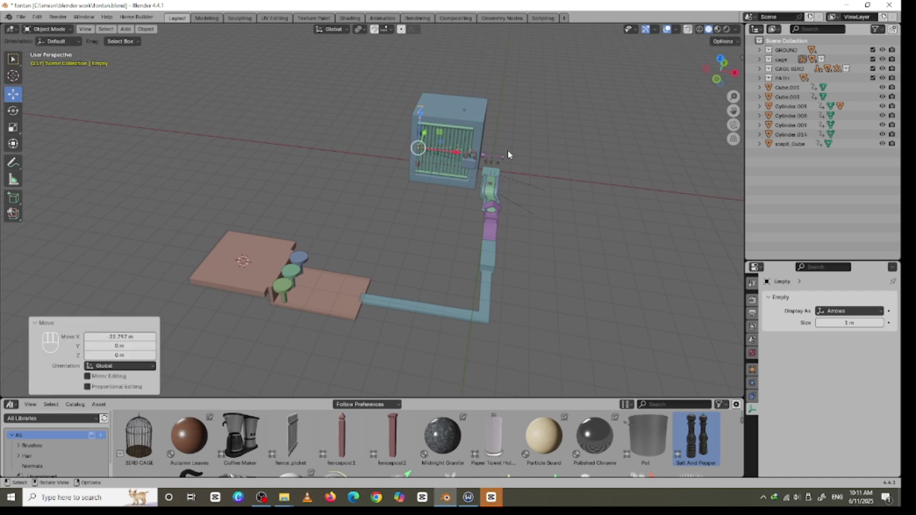
- In the mesh of the frame's padlock ring, expand the face selection over the ring and raise it about 1.39 m along Z
middle_click_drag(520, 147, 528, 91)
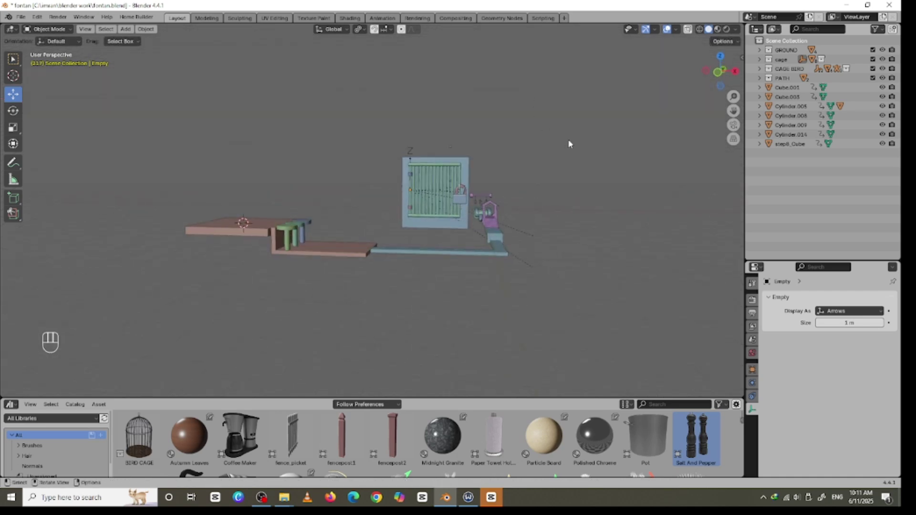
scroll(666, 174, "up", 5)
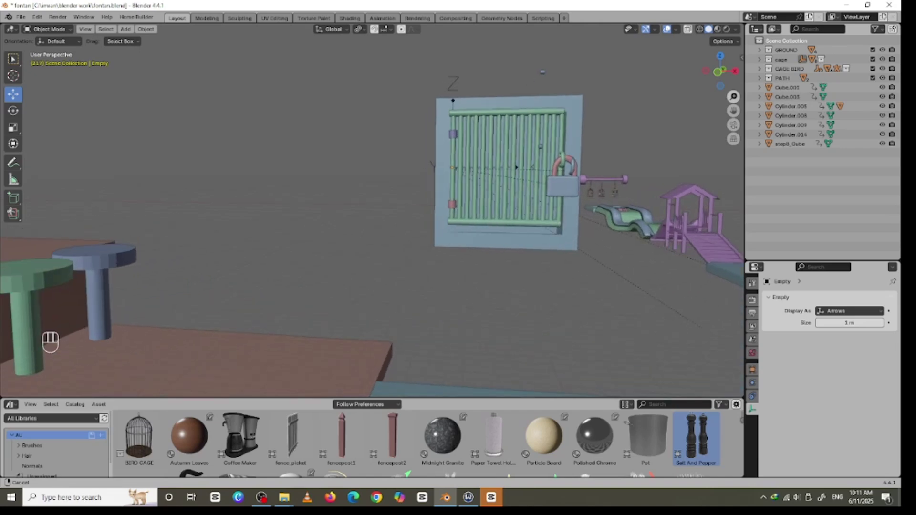
left_click(574, 171)
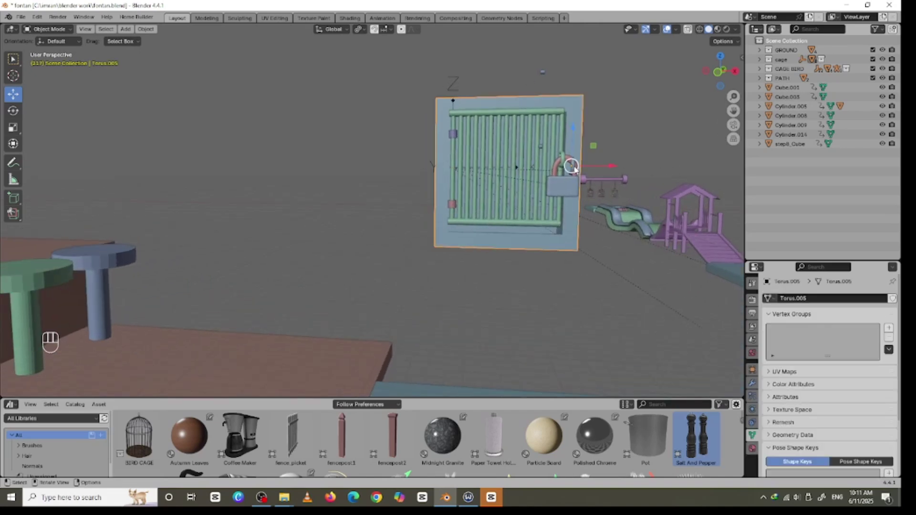
key("Tab")
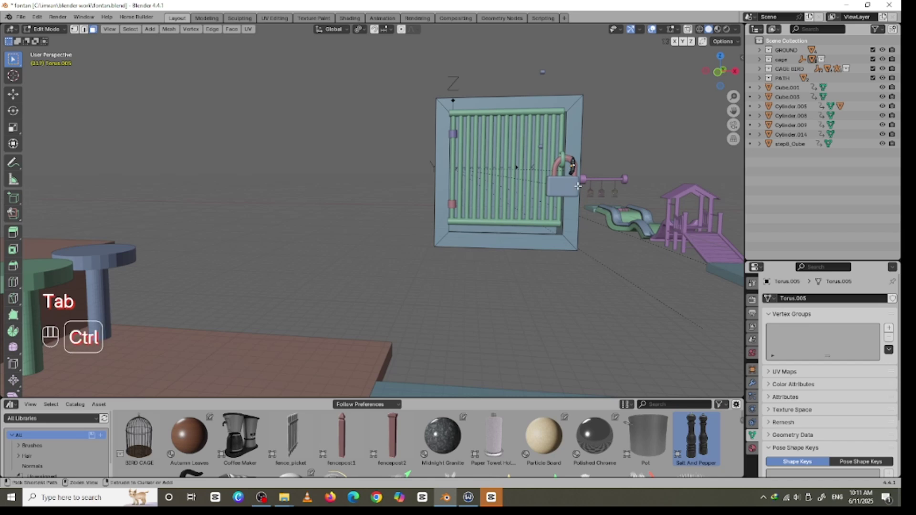
key("ctrl+KP_Add")
key("ctrl+KP_Add")
key("ctrl+KP_Add")
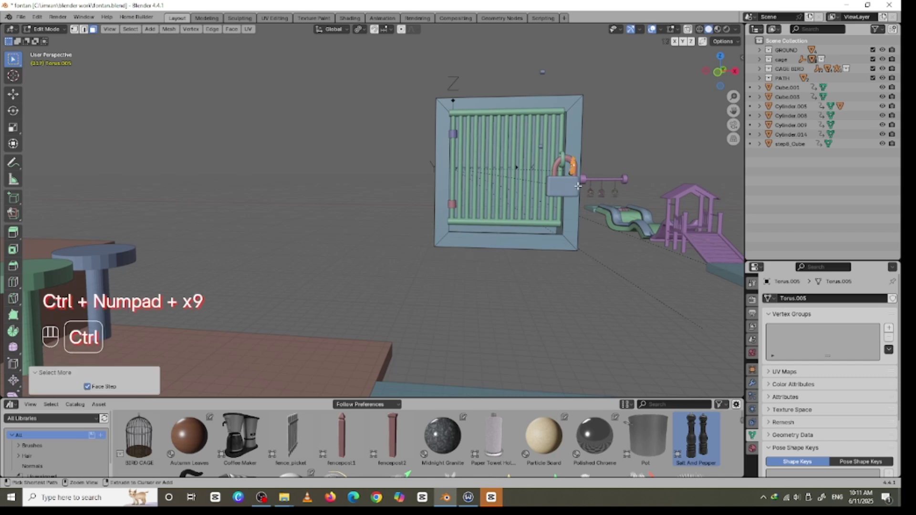
key("ctrl+KP_Add")
key("ctrl+KP_Add")
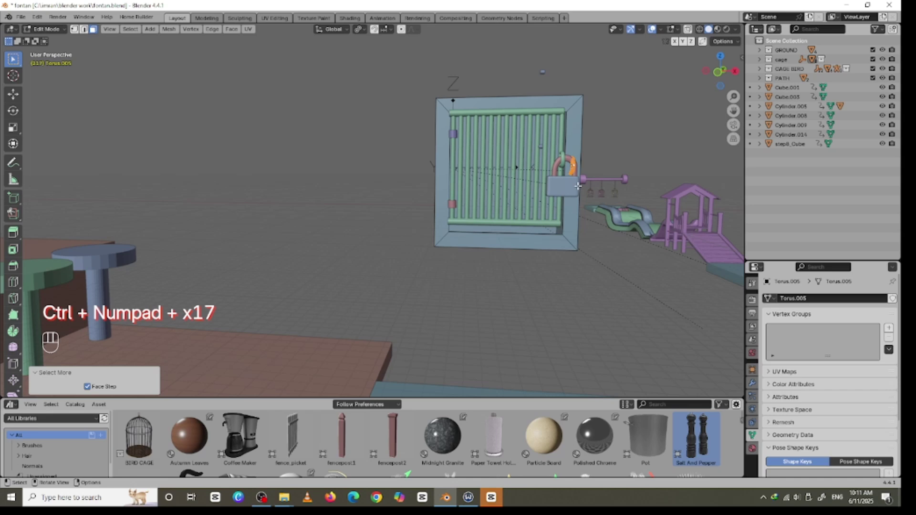
key("g")
key("z")
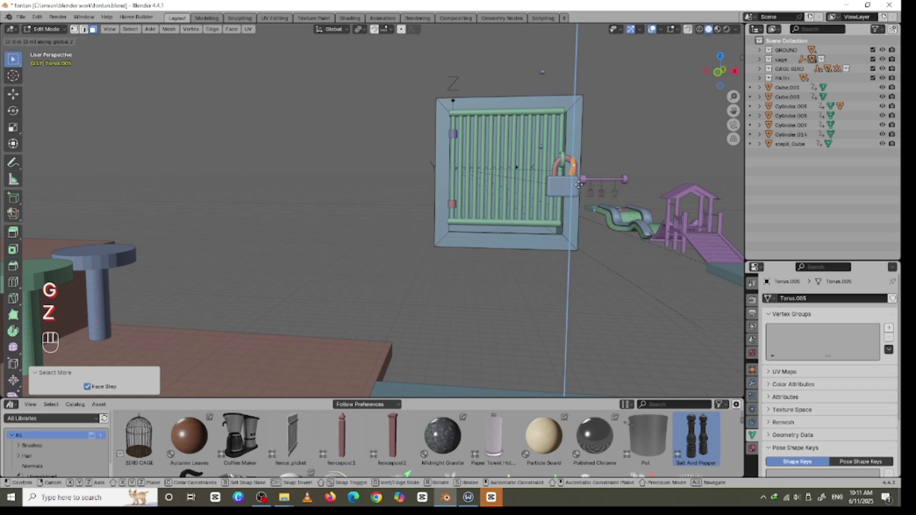
left_click(574, 181)
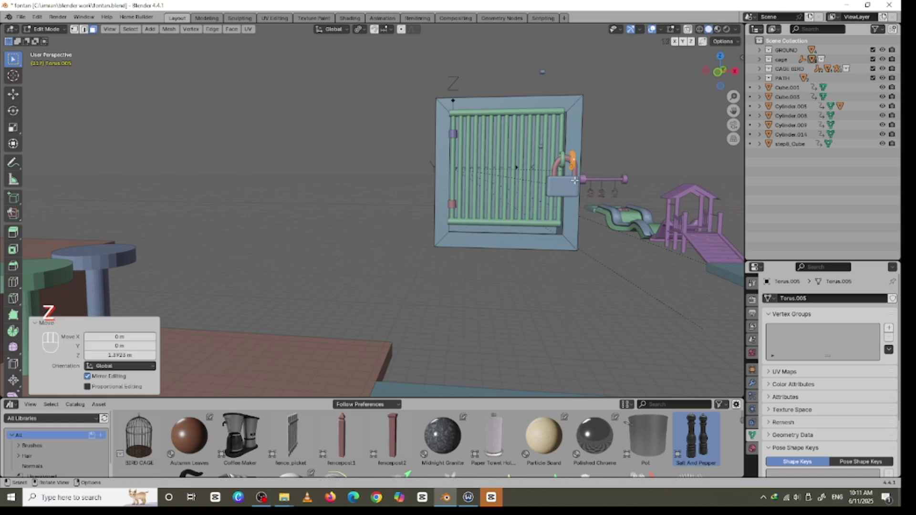
- Try to shift the selected ring faces along Y and undo that move
middle_click_drag(577, 175, 576, 186)
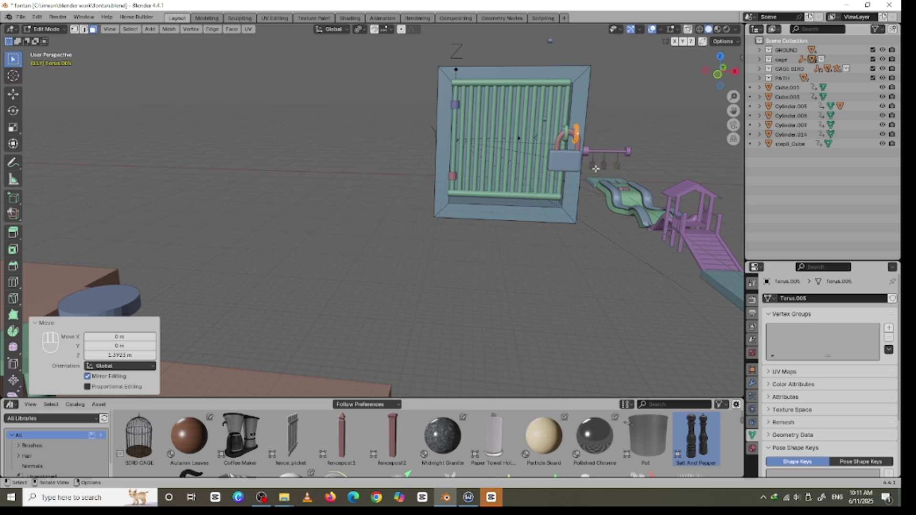
key("g")
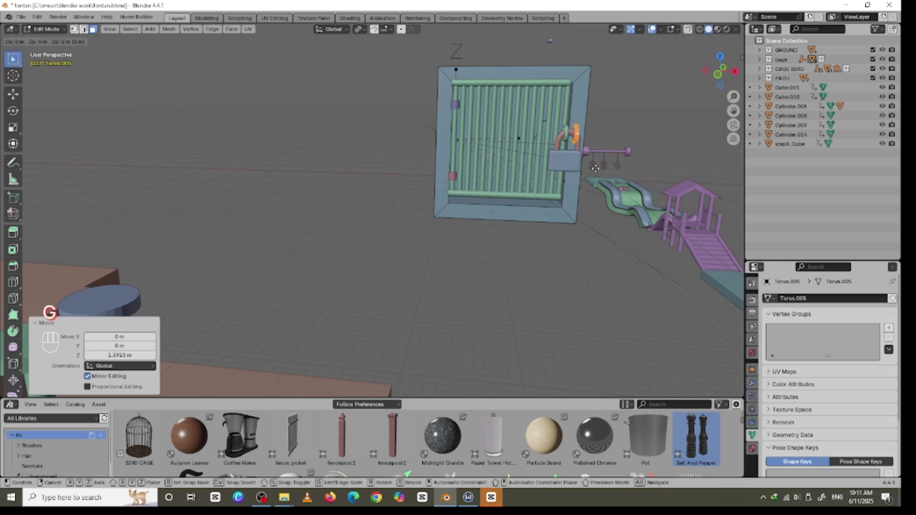
key("y")
left_click(590, 168)
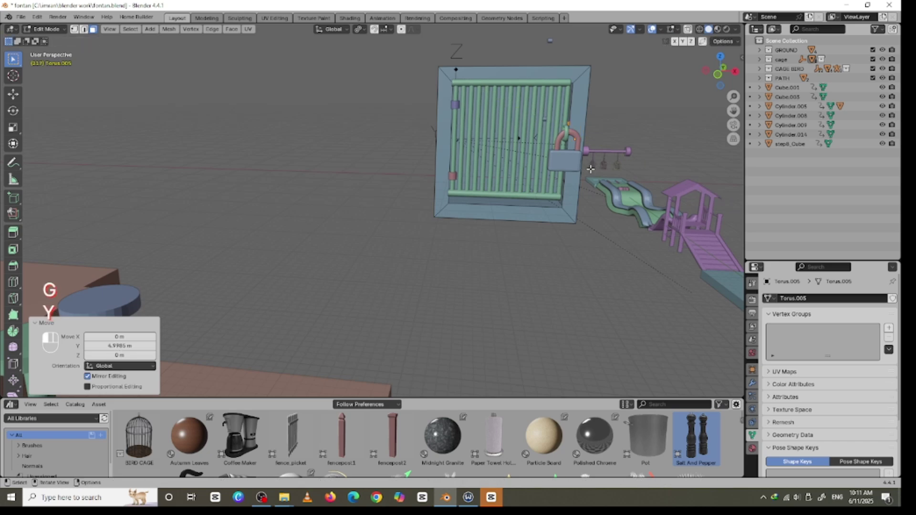
key("ctrl+z")
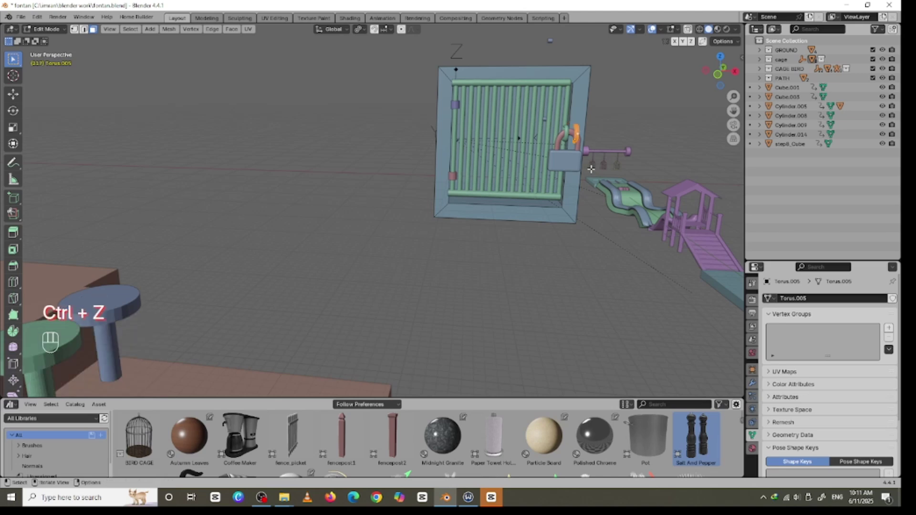
- Move the selected ring faces slightly in the negative X direction to meet the padlock, and return to Object Mode
key("g")
key("x")
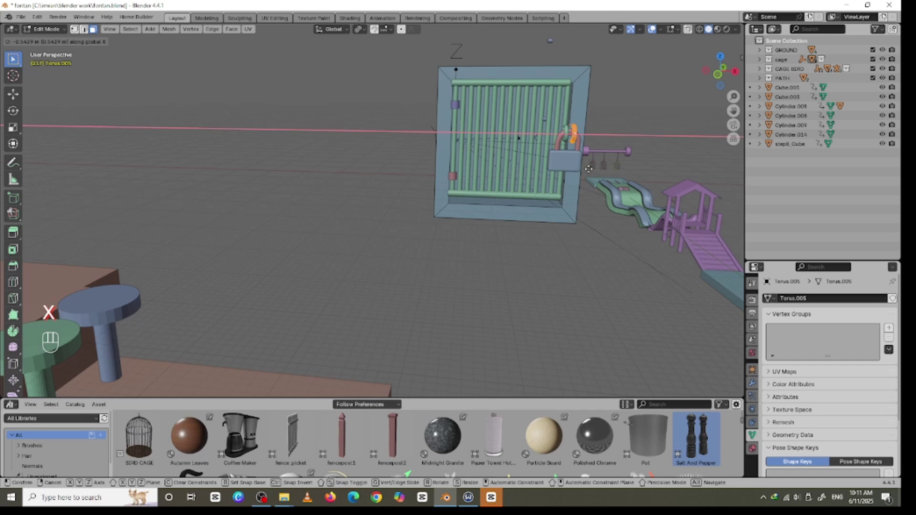
left_click(589, 168)
key("Tab")
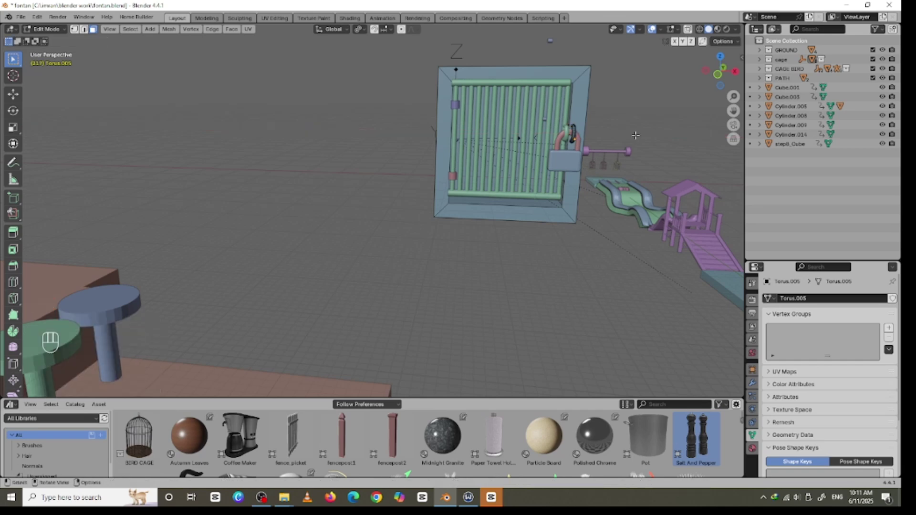
left_click(642, 120)
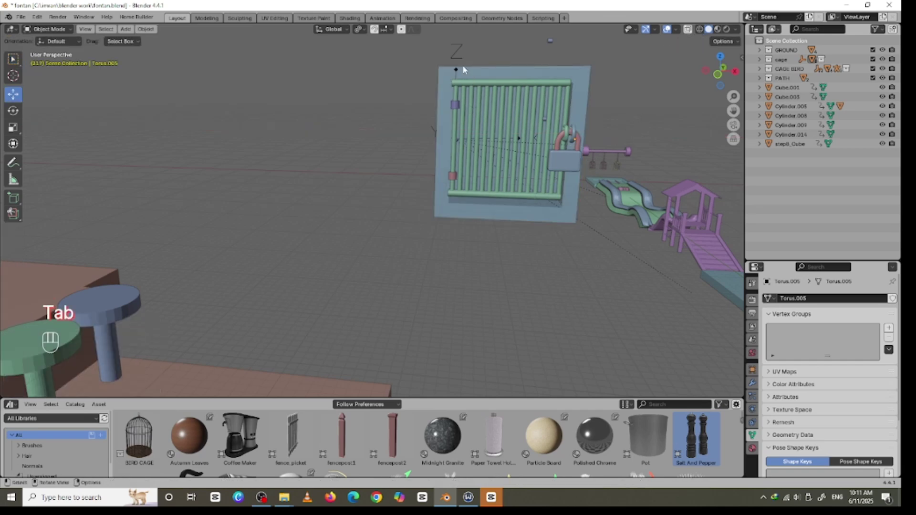
- Lower the door's arrows empty by about 1.68 m along Z to centre the door in the cage opening
left_click(451, 51)
left_click_drag(459, 100, 460, 111)
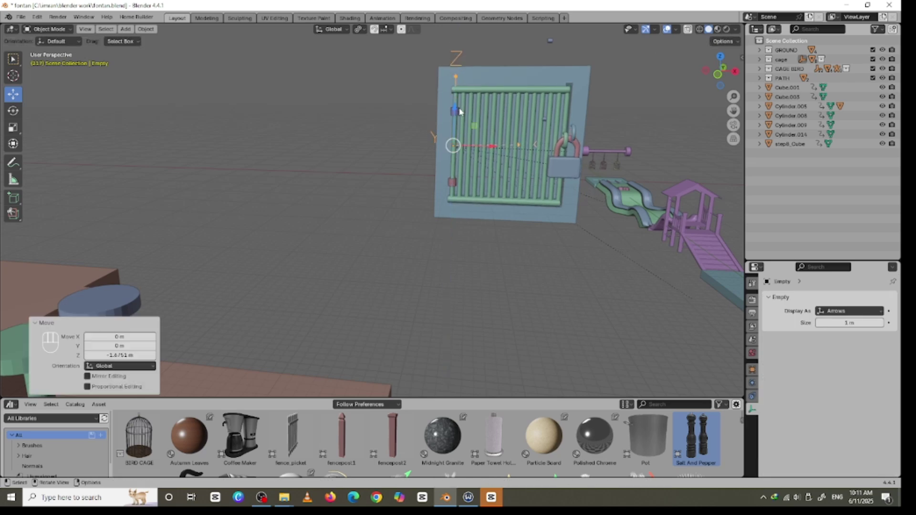
left_click_drag(481, 151, 486, 142)
- Select the separate pair of small hinge pieces and move them along X and Z toward the door's hinged side
middle_click_drag(640, 102, 570, 141)
left_click(652, 104)
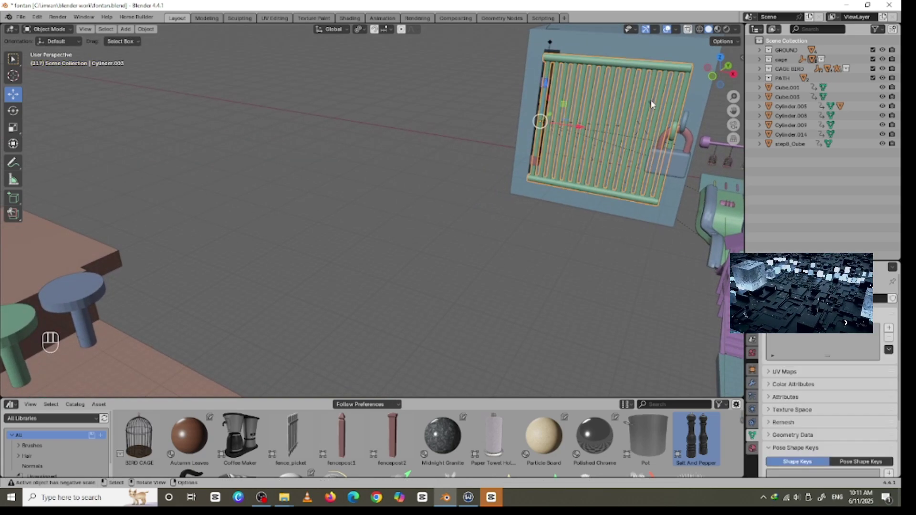
left_click(651, 104)
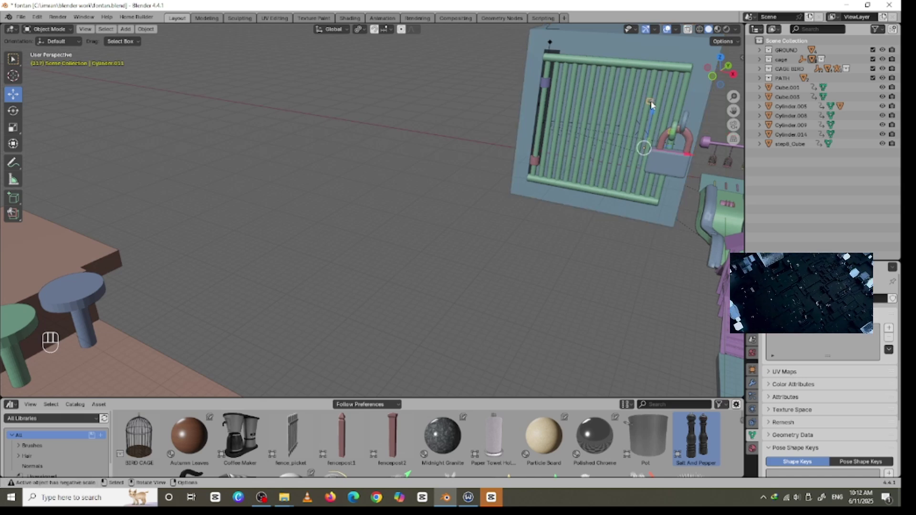
left_click_drag(647, 124, 663, 67)
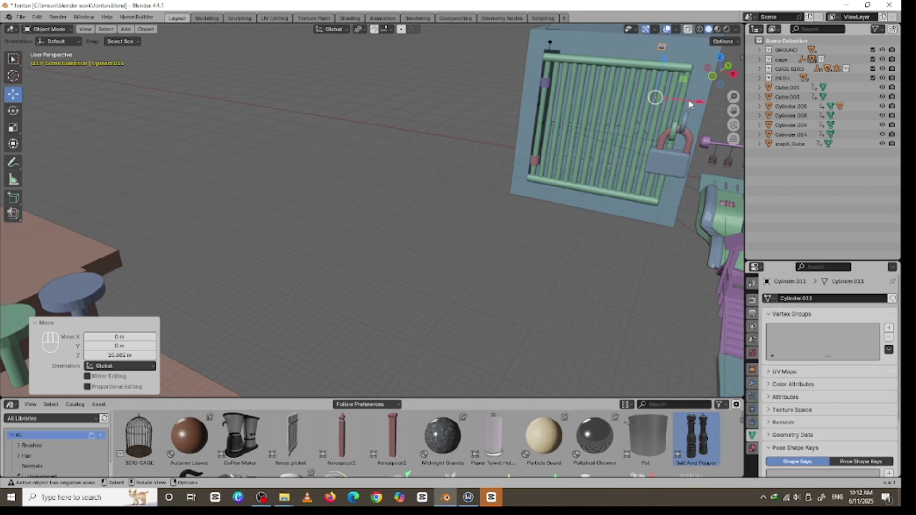
left_click_drag(689, 104, 571, 145)
middle_click_drag(572, 144, 590, 143)
left_click_drag(434, 120, 424, 203)
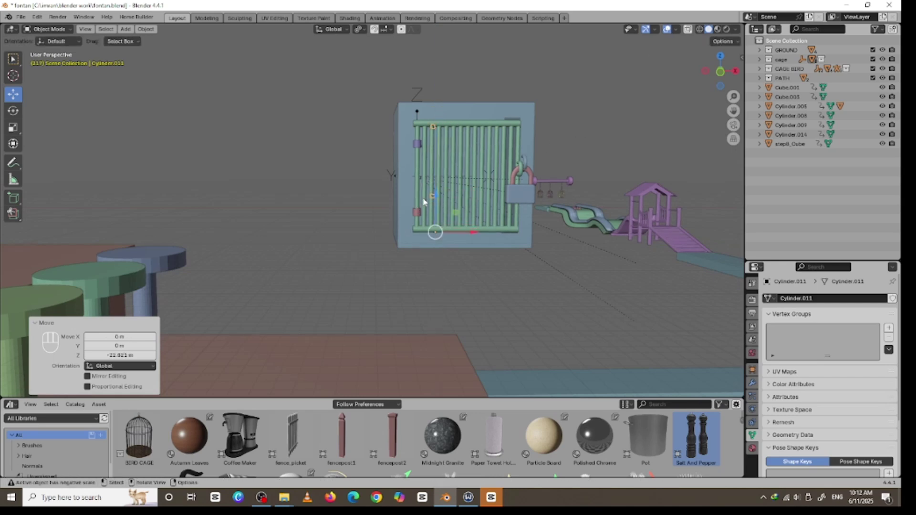
- Enlarge the pair of hinge pieces, lower them along Z, and scale them by about 0.69
key("s")
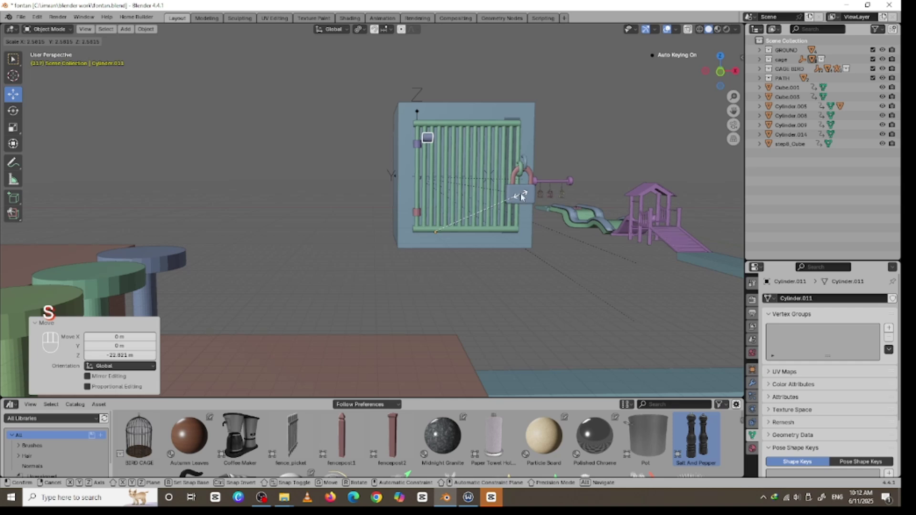
left_click(443, 194)
left_click_drag(436, 203, 486, 281)
key("s")
left_click(448, 272)
left_click_drag(438, 329, 438, 314)
key("s")
left_click(441, 293)
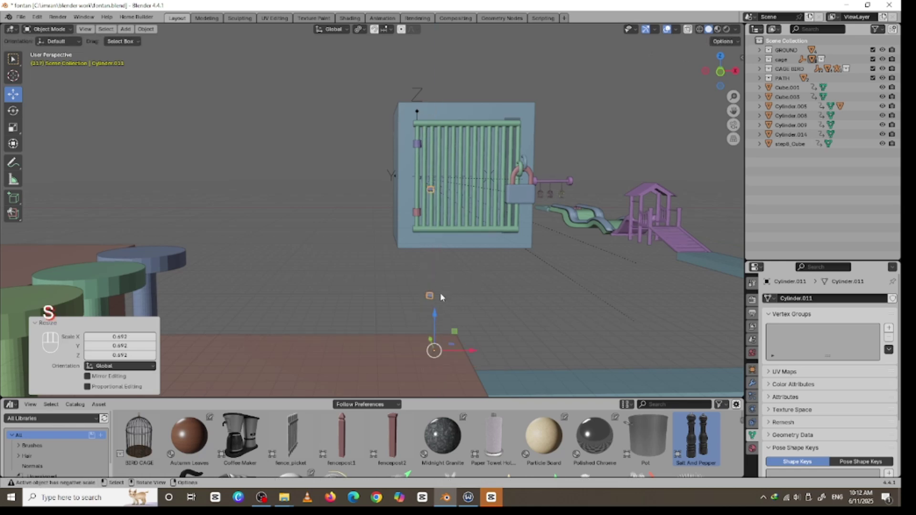
- Raise the pair of hinge pieces along Z and rescale them, finishing with a factor of about 0.85, to match the door hinges' spacing
left_click_drag(429, 317, 434, 234)
key("s")
left_click(447, 244)
key("s")
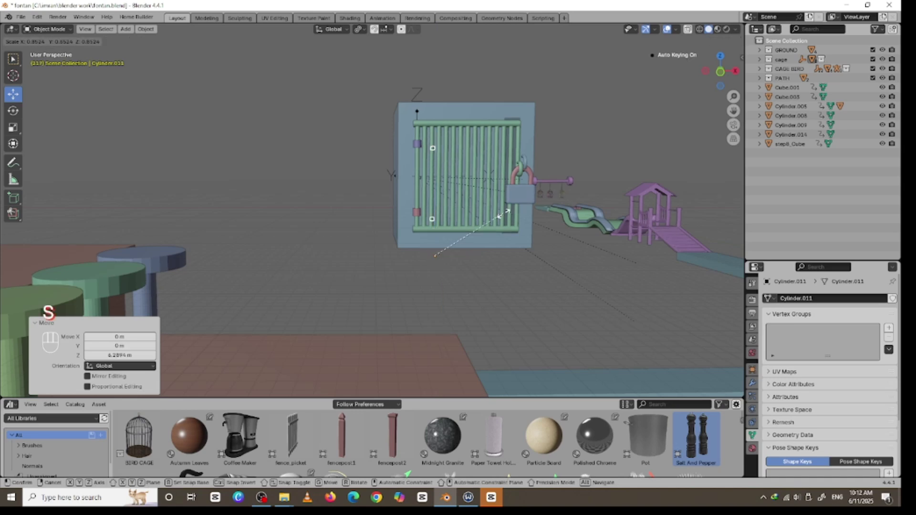
left_click(453, 237)
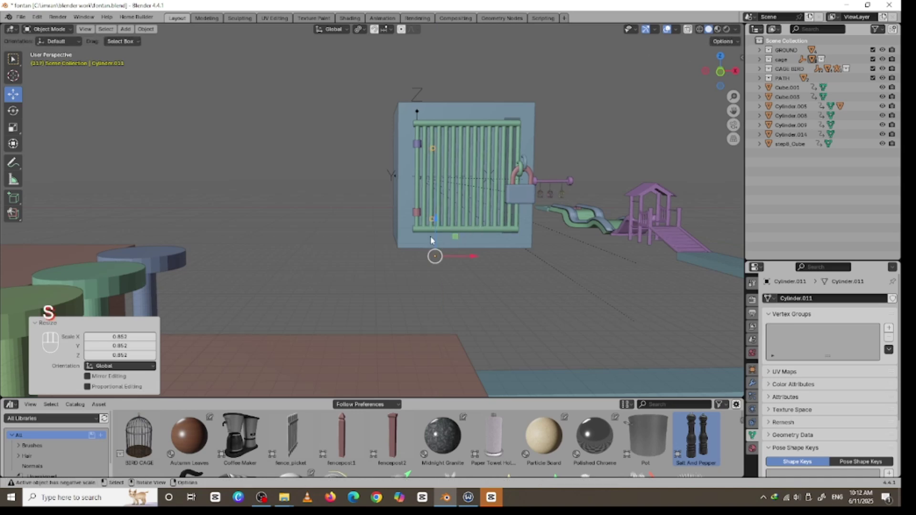
- Raise the pair of small hinge pieces about 1.42 m along Z and move them about -4.49 m along X onto the door's hinges
left_click_drag(431, 240, 437, 232)
key("g")
key("y")
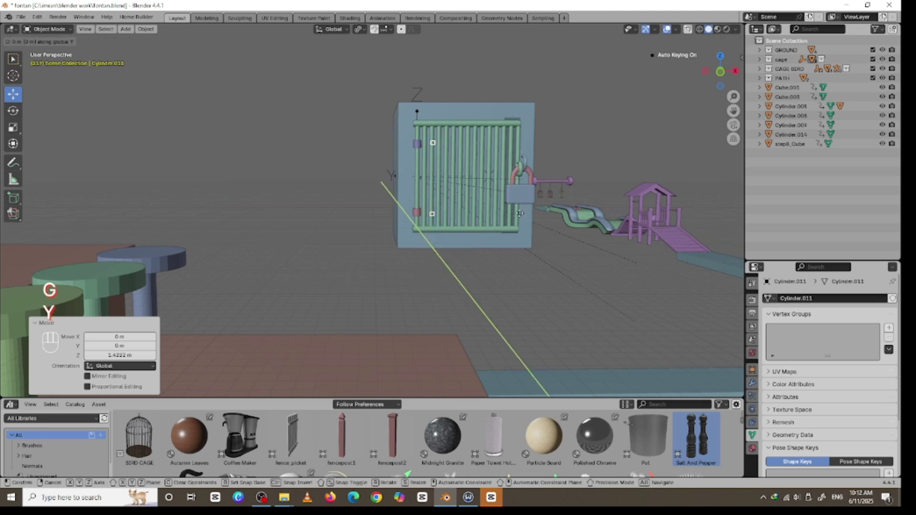
key("x")
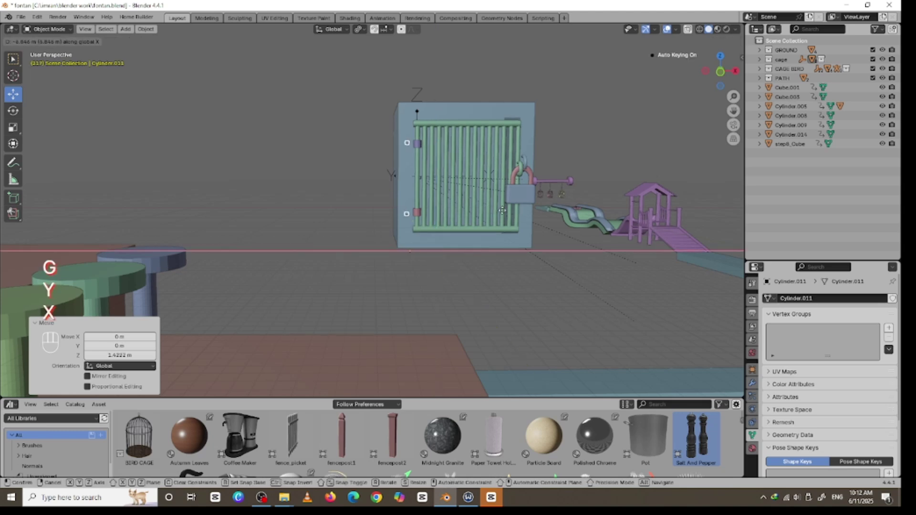
left_click(502, 210)
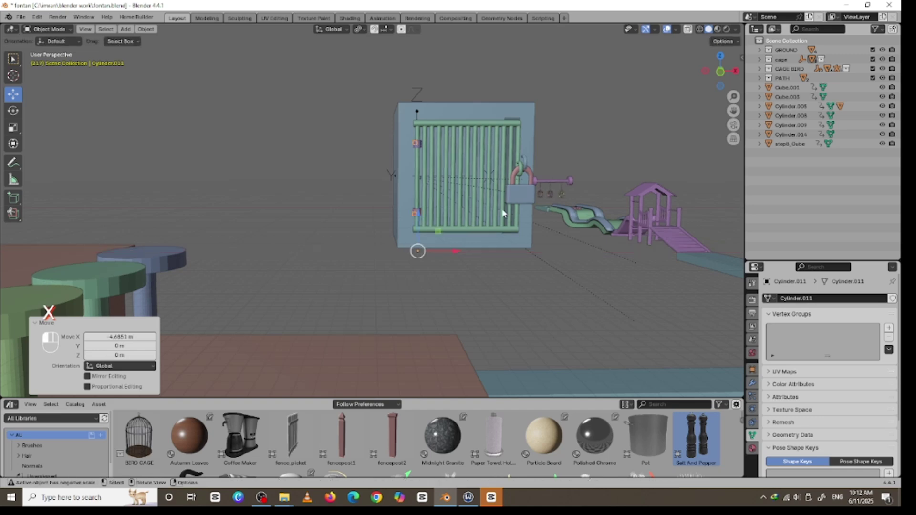
- Delete the separate pair of small hinge pieces overlapping the door's own hinges
middle_click_drag(460, 288, 444, 289)
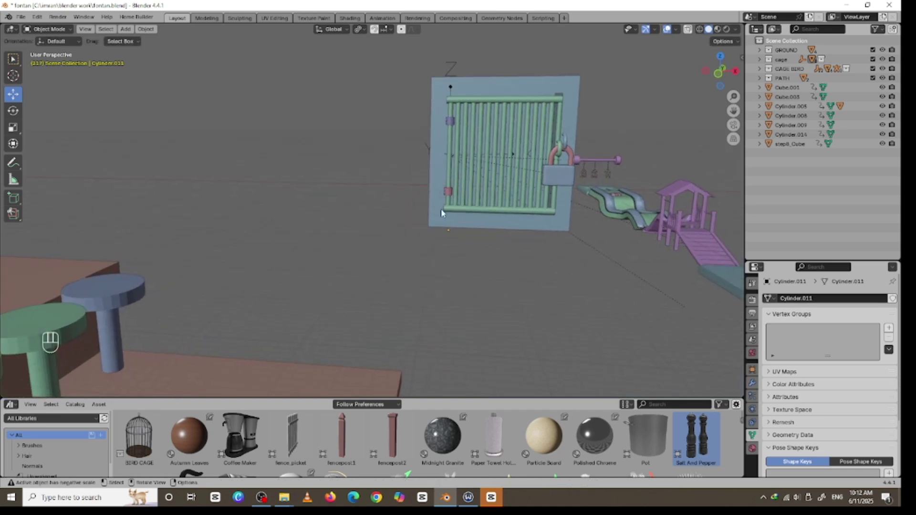
middle_click_drag(443, 186, 439, 182)
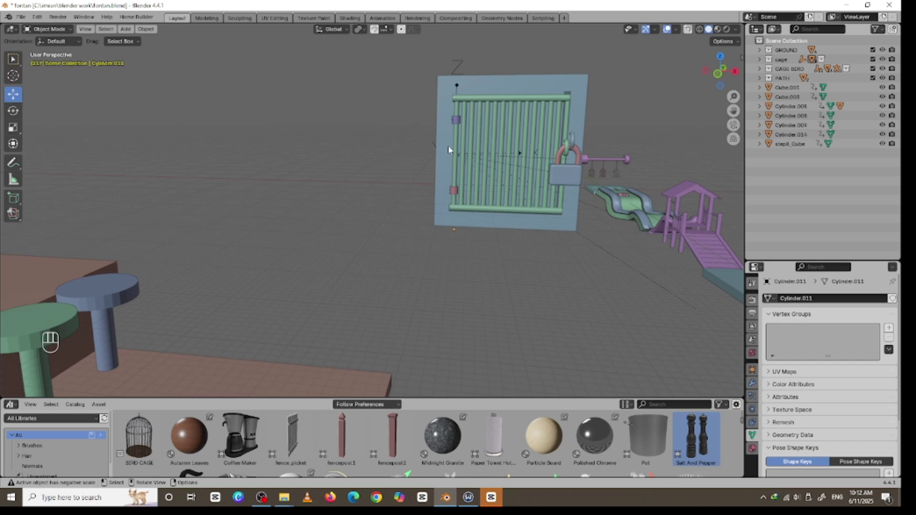
left_click(452, 122)
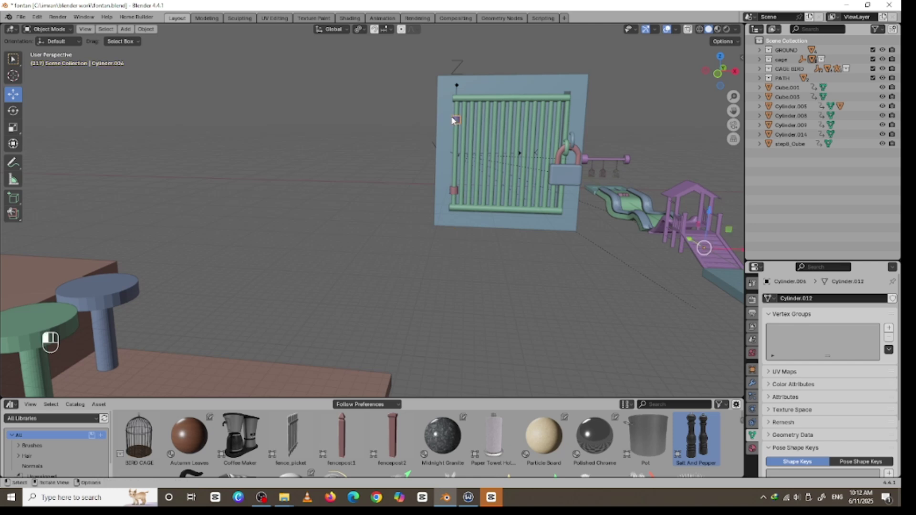
left_click(453, 120)
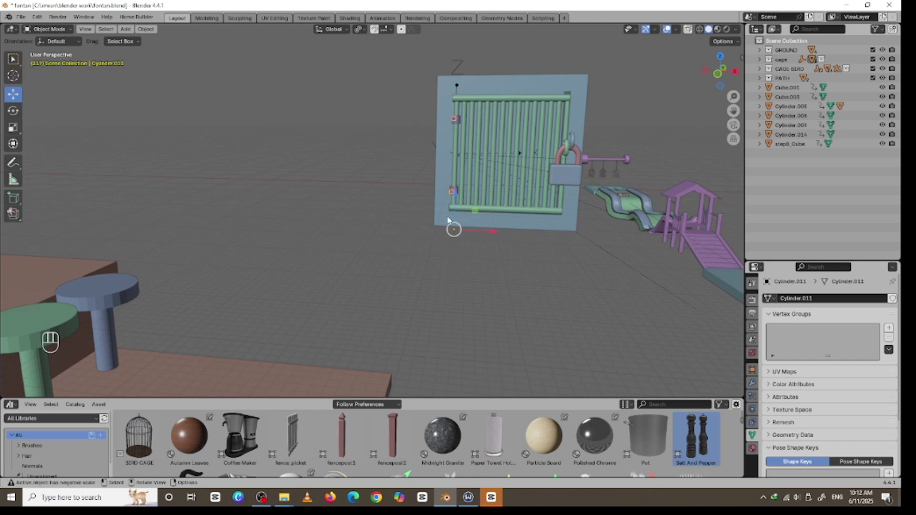
key("Delete")
- Try to parent the barred door to the blue cage body with the Object parenting option
middle_click_drag(468, 242, 468, 194)
left_click(471, 187)
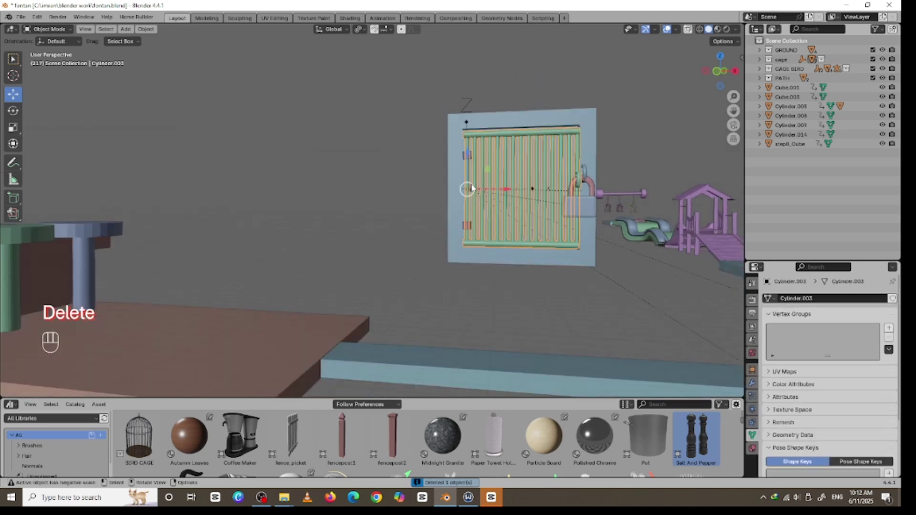
left_click(441, 212)
left_click(453, 224)
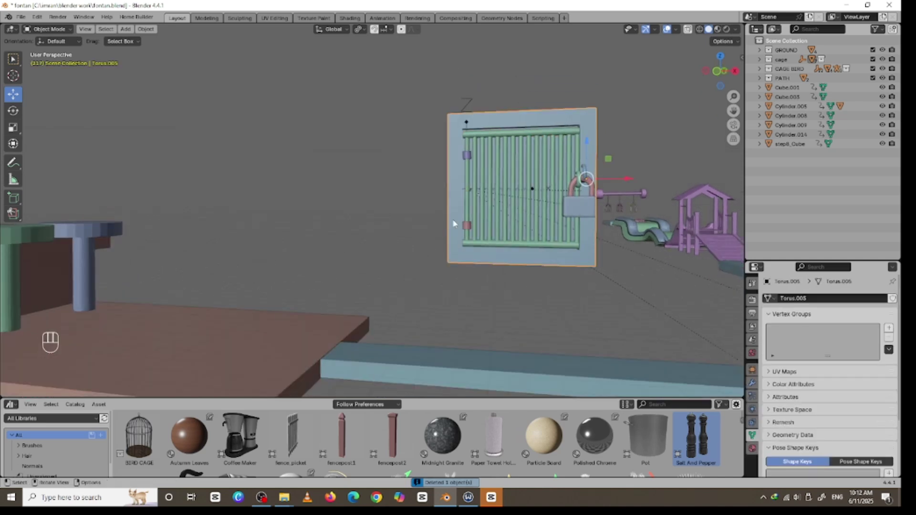
left_click(486, 246, "shift")
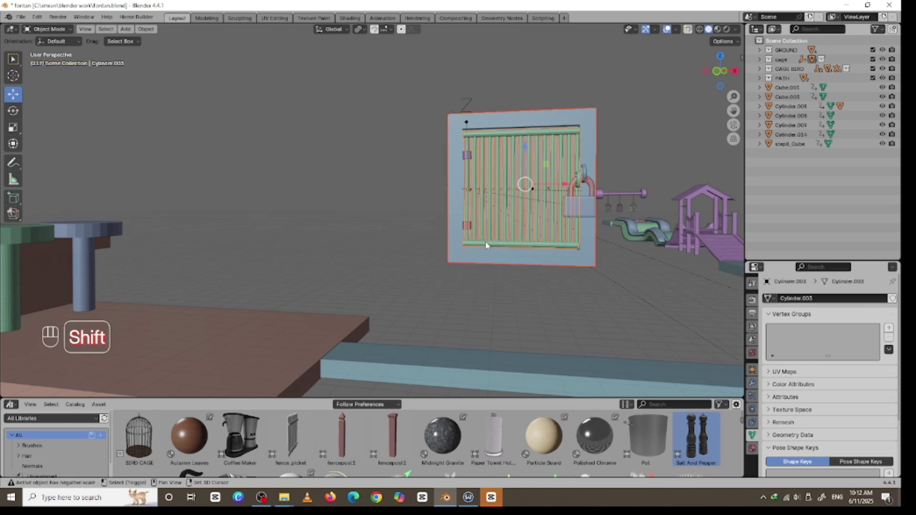
left_click(487, 251, "shift")
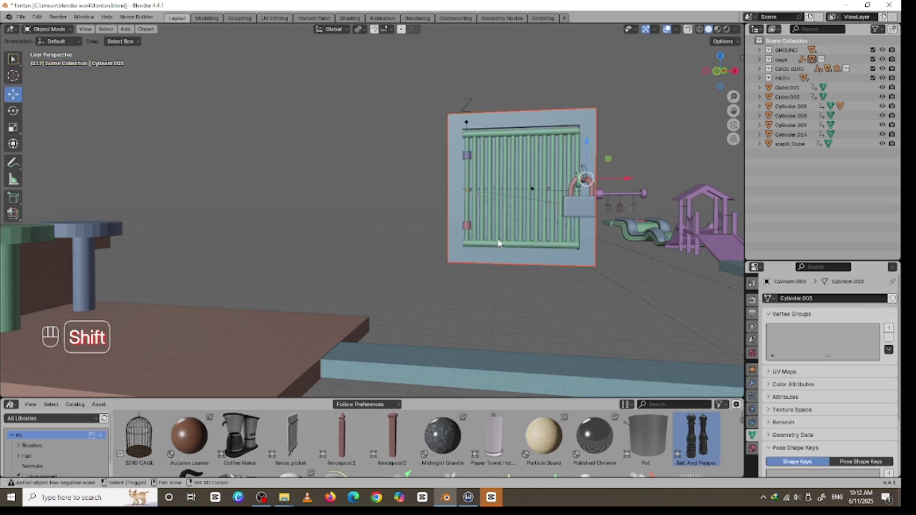
left_click(498, 244)
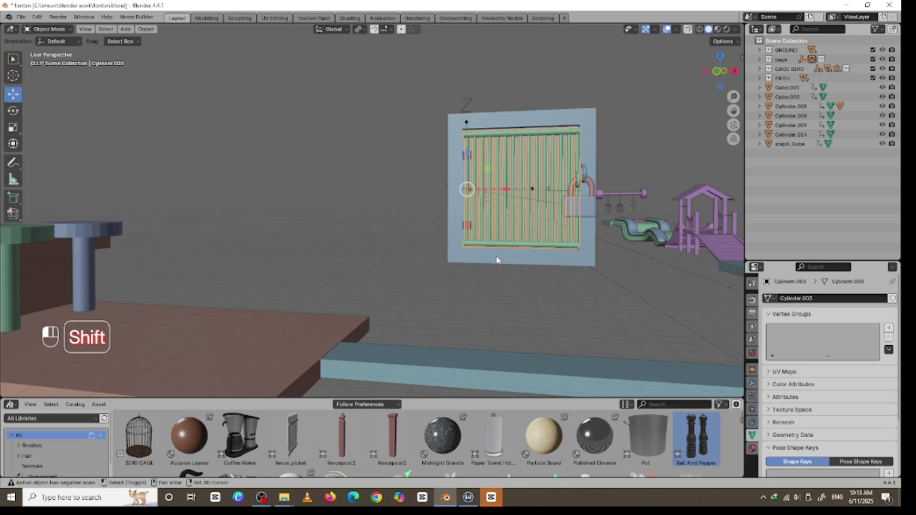
left_click(492, 251, "shift")
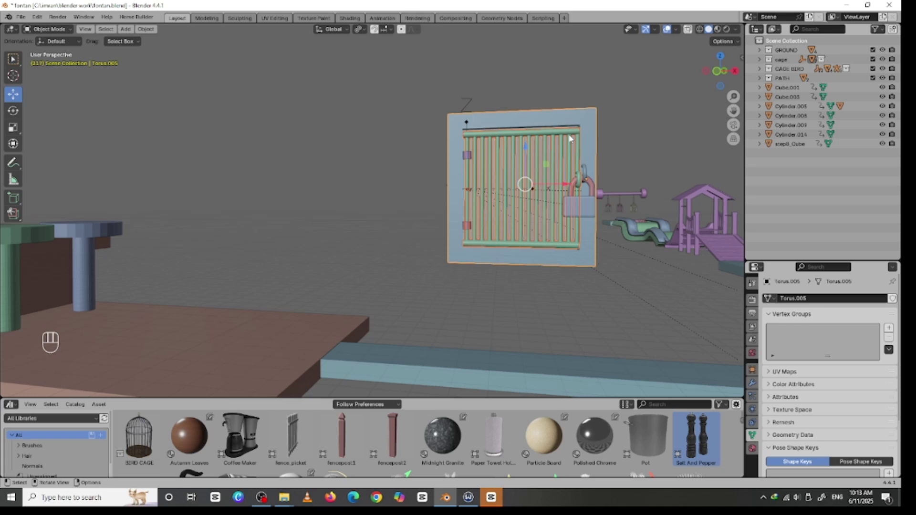
key("ctrl+p")
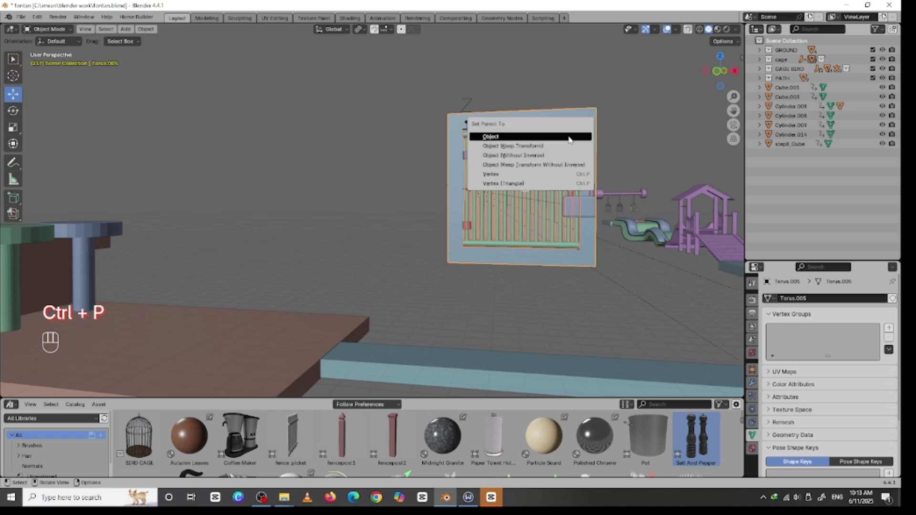
left_click(569, 140)
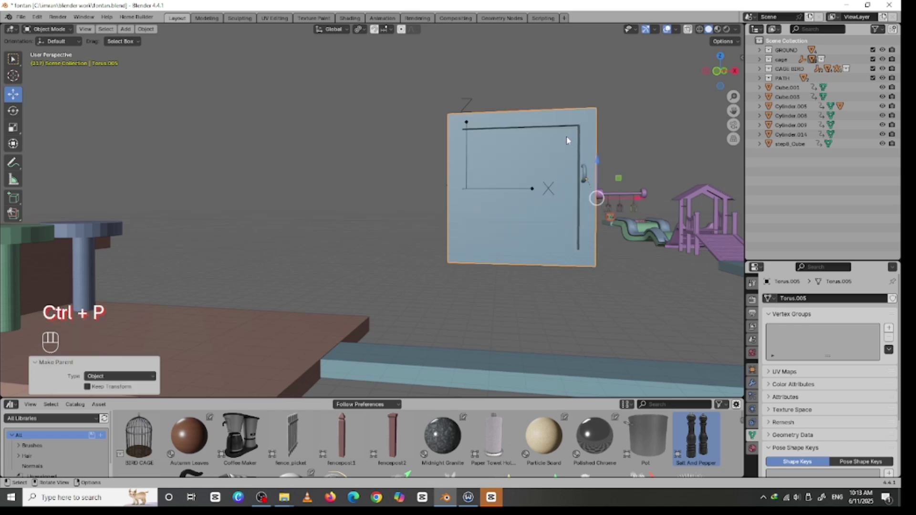
- Undo the parenting of the door to the cage body and clear the selection
middle_click_drag(567, 140, 512, 171)
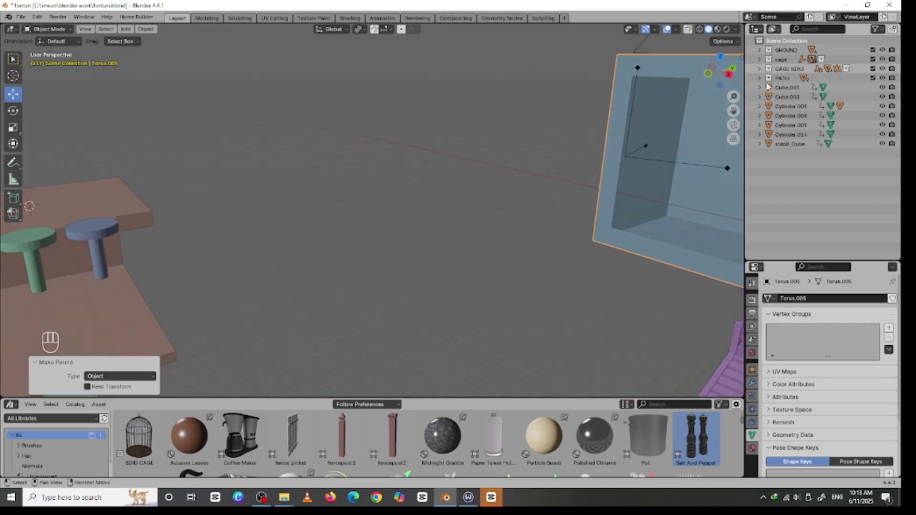
scroll(722, 105, "down", 8)
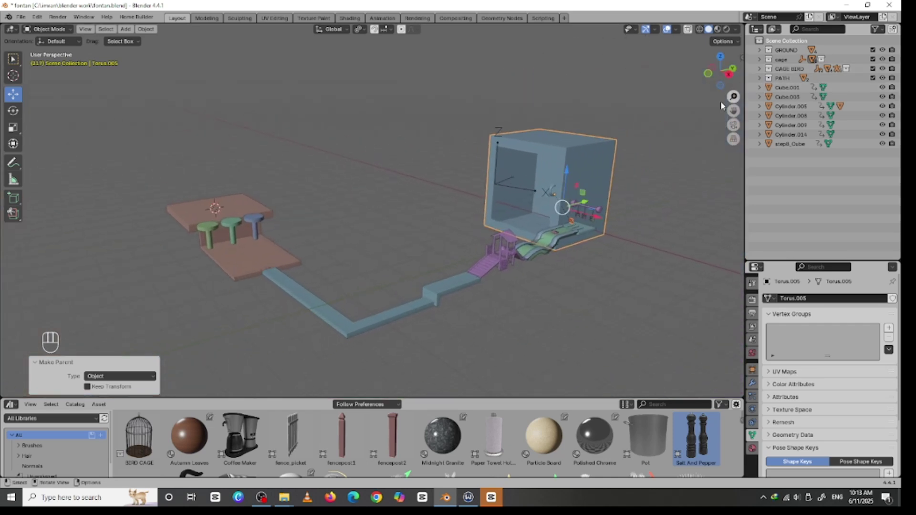
key("ctrl+z")
middle_click_drag(634, 178, 619, 157)
left_click(618, 157)
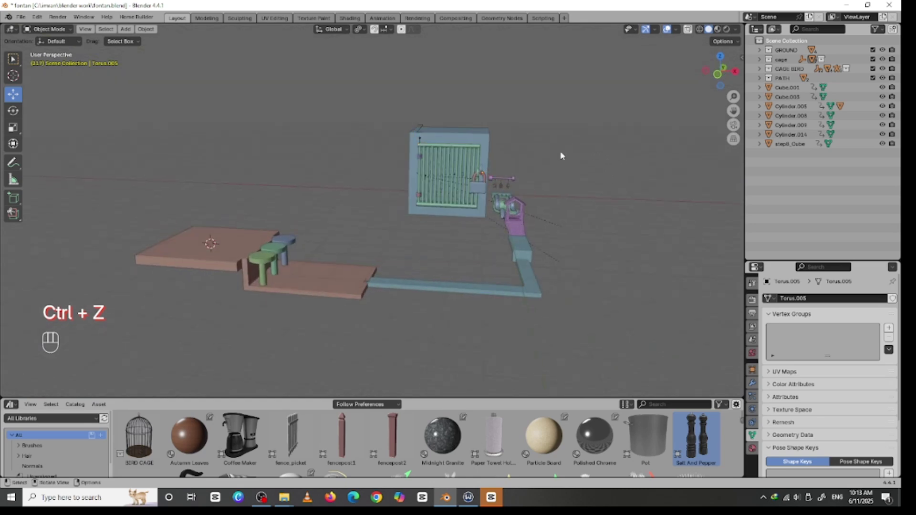
- Select the entire padlock ring within the cage body's mesh and lower it about 1.67 m along Z
left_click(486, 157)
key("Tab")
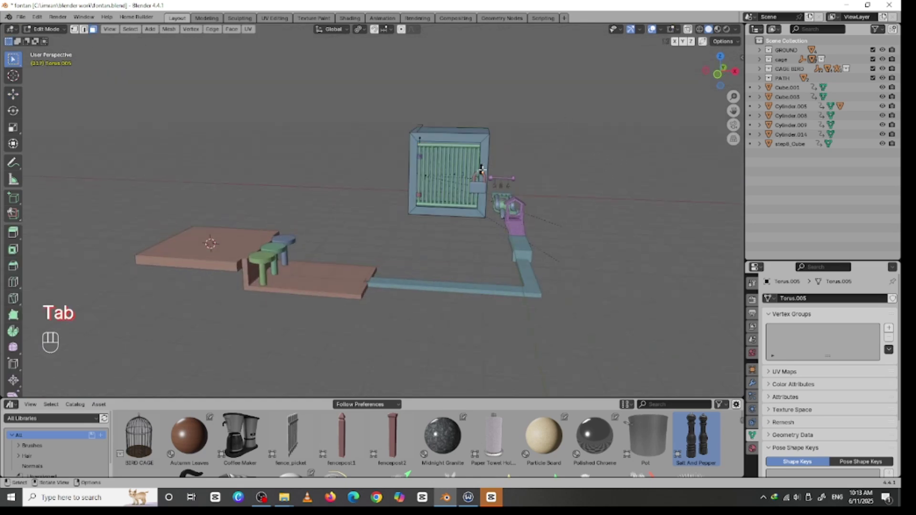
left_click(491, 163)
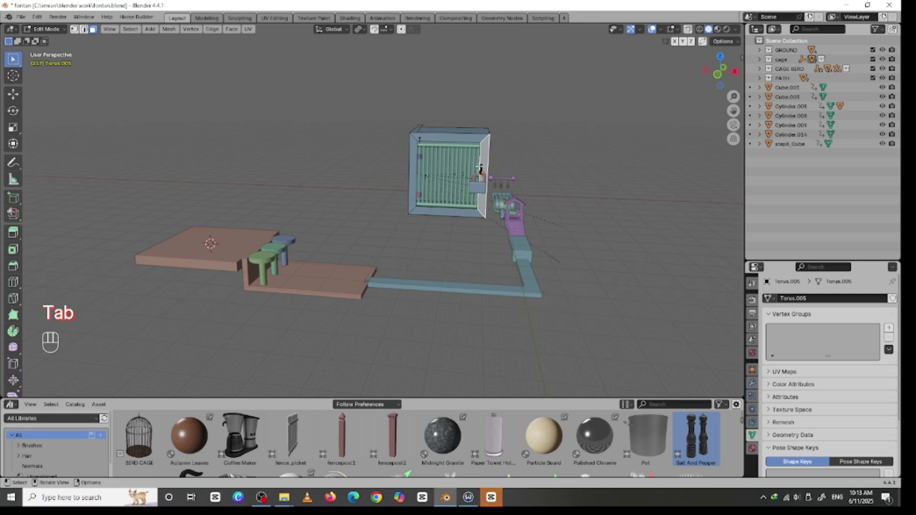
left_click(510, 156)
key("ctrl+KP_Add")
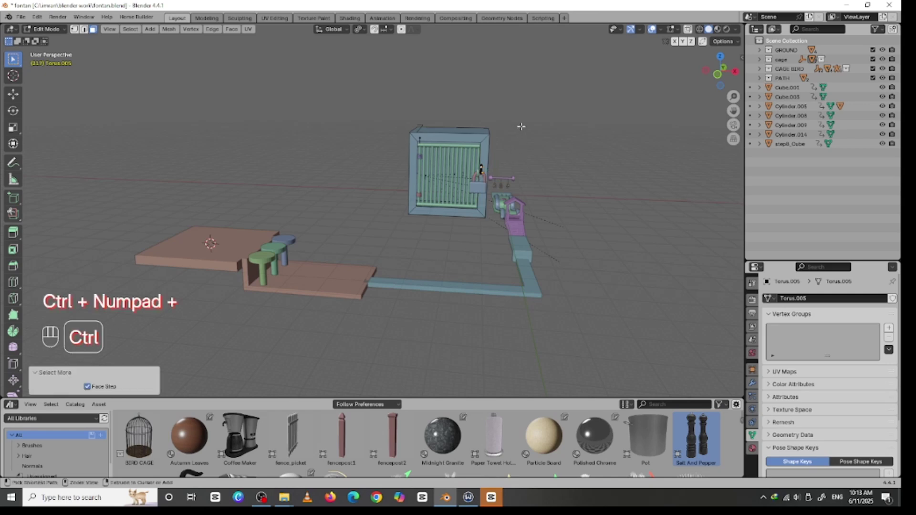
key("ctrl+KP_Add")
key("ctrl+KP_Add")
key("ctrl+KP_Add")
key("ctrl+KP_Add")
key("ctrl+KP_Add")
key("ctrl+KP_Add")
key("ctrl+KP_Add")
key("ctrl+KP_Add")
key("ctrl+KP_Add")
key("ctrl+KP_Add")
key("ctrl+KP_Add")
key("ctrl+KP_Add")
key("ctrl+KP_Add")
key("ctrl+KP_Add")
key("ctrl+KP_Add")
key("ctrl+KP_Add")
key("ctrl+KP_Add")
key("ctrl+KP_Add")
key("ctrl+KP_Add")
key("ctrl+KP_Add")
key("g")
key("z")
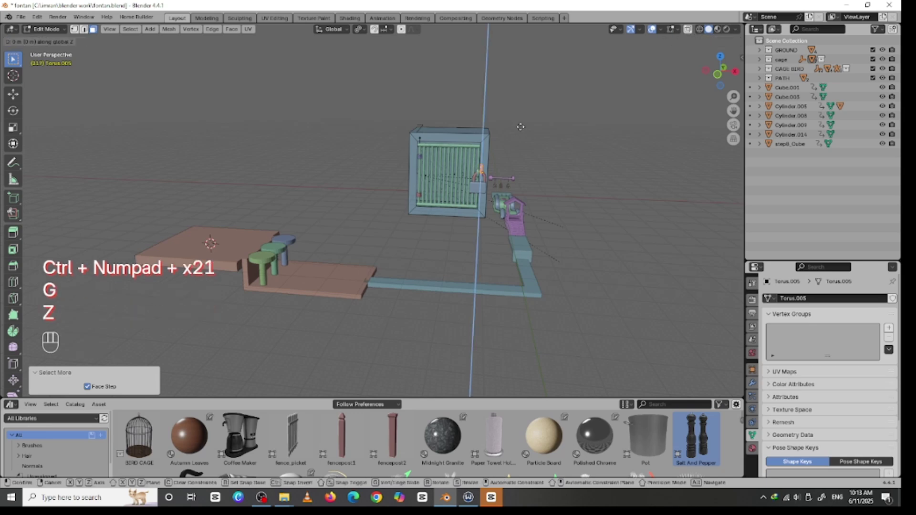
left_click(524, 132)
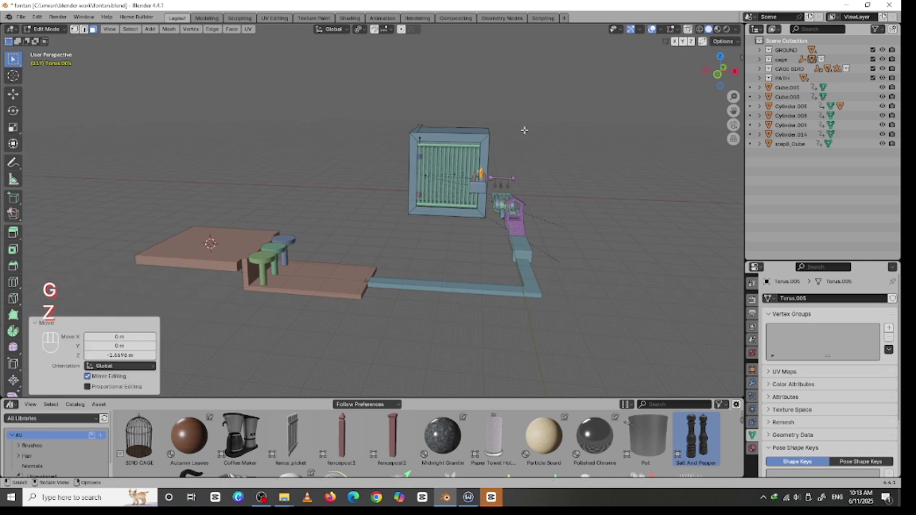
left_click(527, 130)
key("Tab")
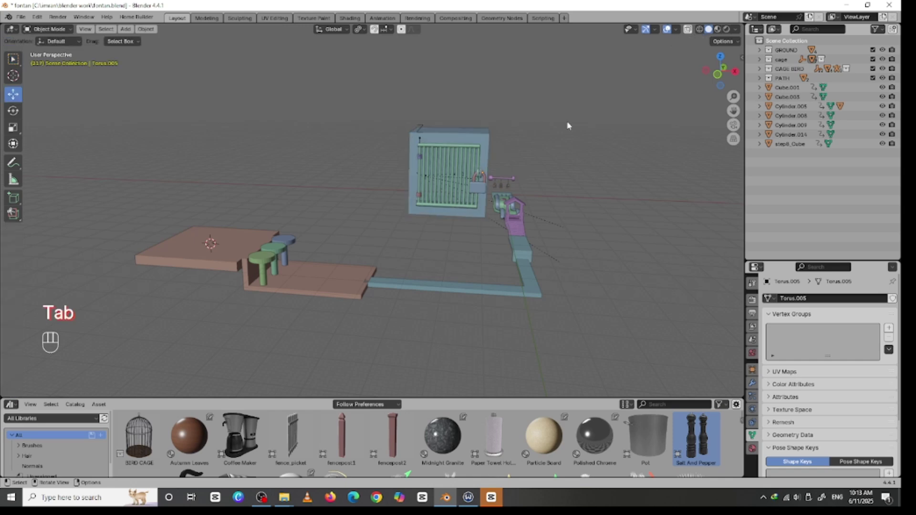
- Select the cage with its door, hinges and padlock and move it toward the platform, about -38.5 m and another -37.3 m along X
left_click_drag(733, 97, 649, 123)
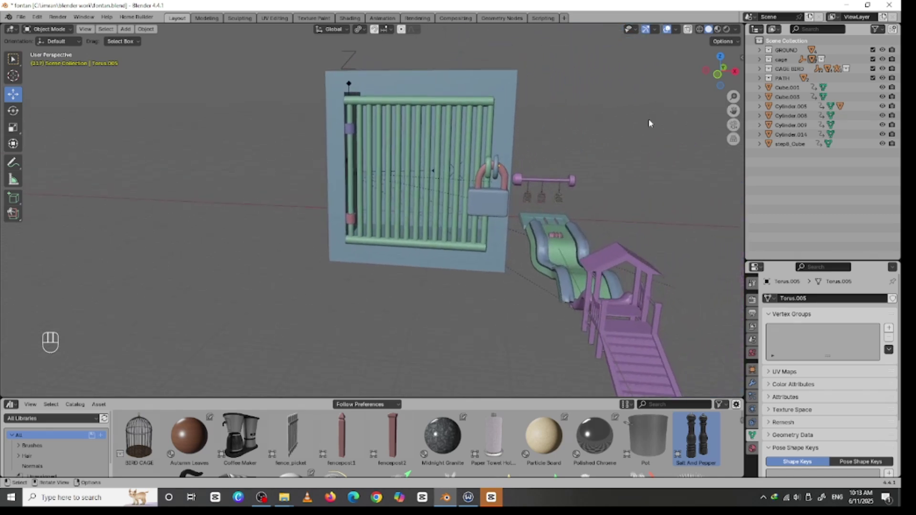
left_click_drag(315, 58, 485, 257)
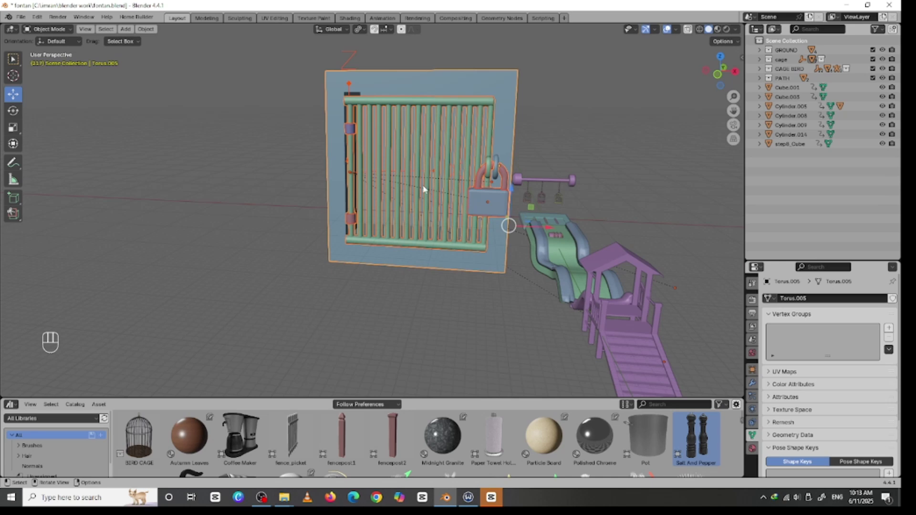
left_click_drag(523, 227, 340, 219)
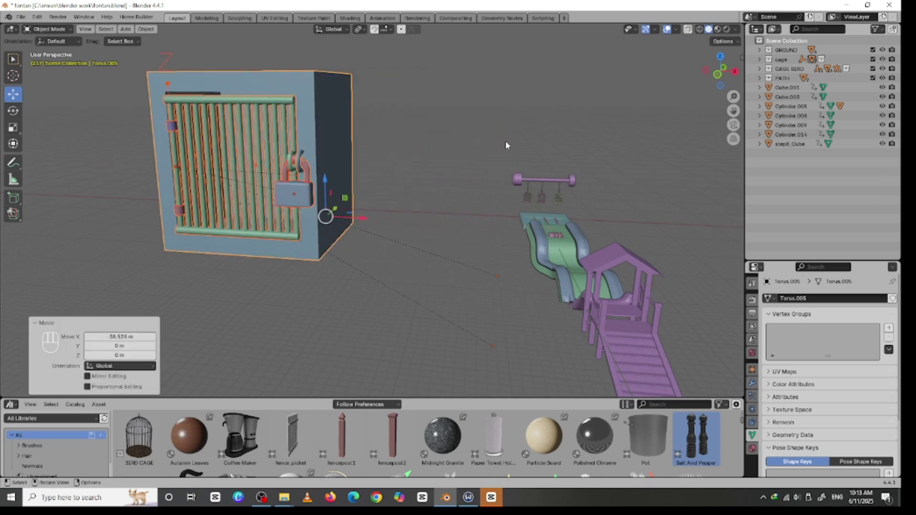
left_click_drag(733, 97, 493, 151)
left_click_drag(393, 218, 336, 214)
- Try to rotate the whole cage assembly 90° about Z, and undo the rotation
key("r")
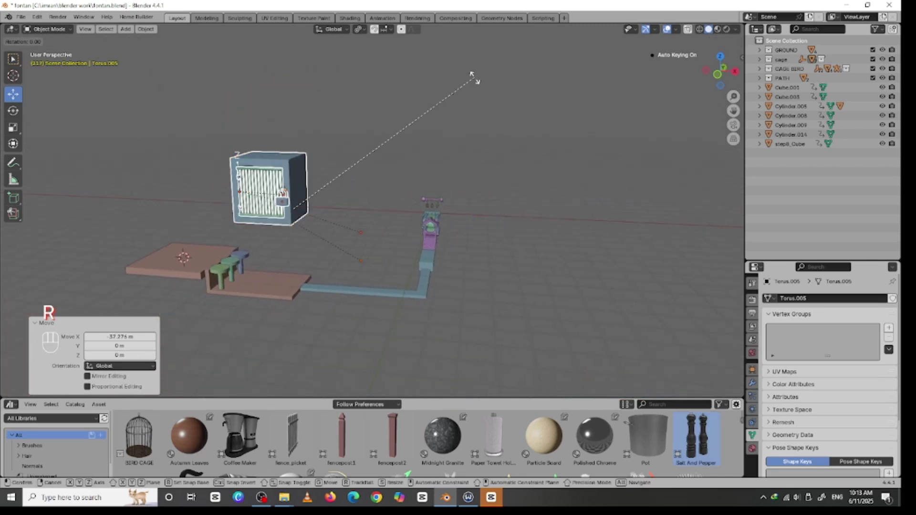
key("z")
key("KP_9")
key("KP_0")
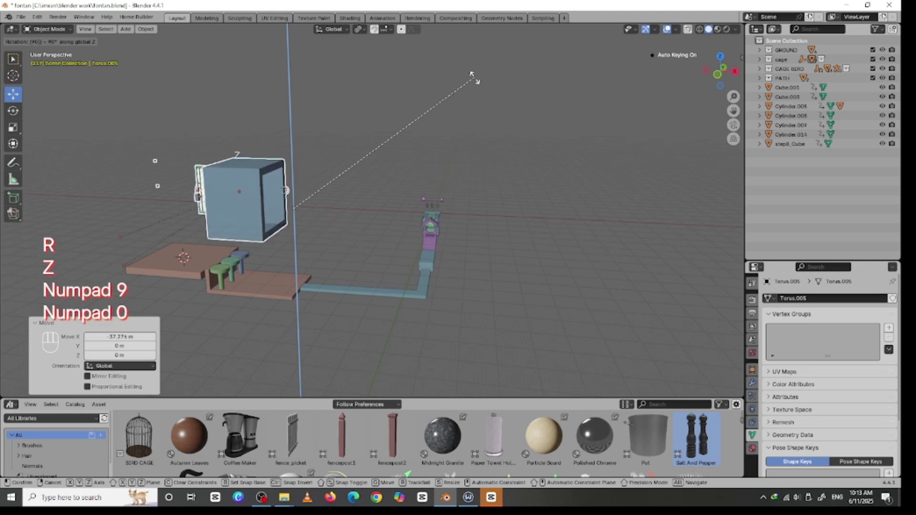
key("KP_Enter")
key("ctrl+z")
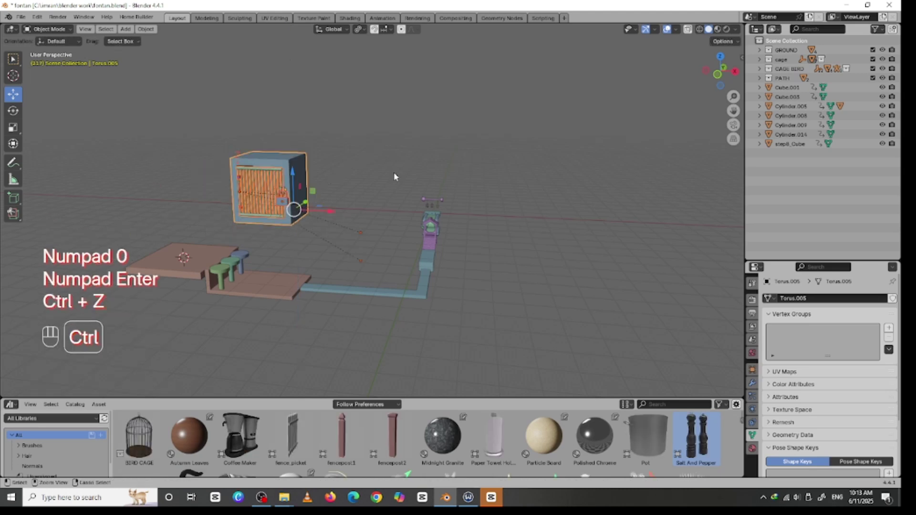
left_click(381, 164)
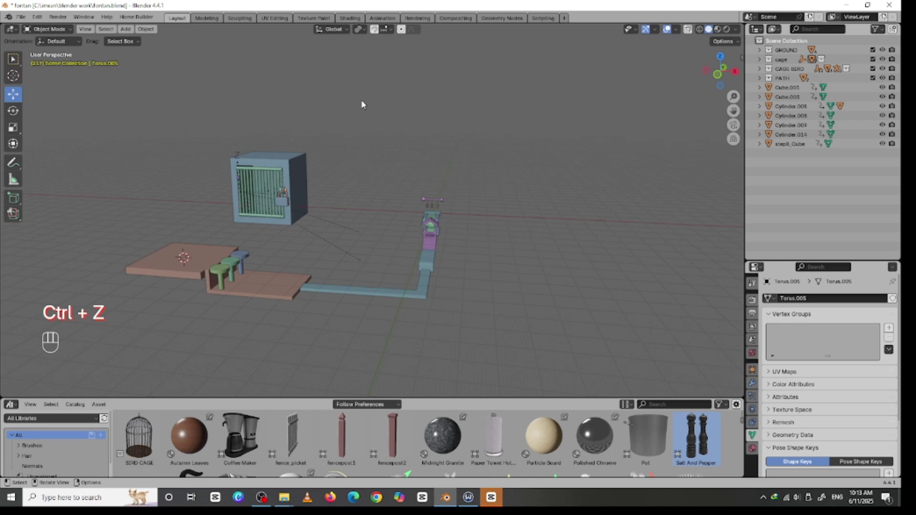
- Add a Plain Axes empty at the 3D cursor on the upper platform with nothing else selected
left_click_drag(205, 111, 313, 225)
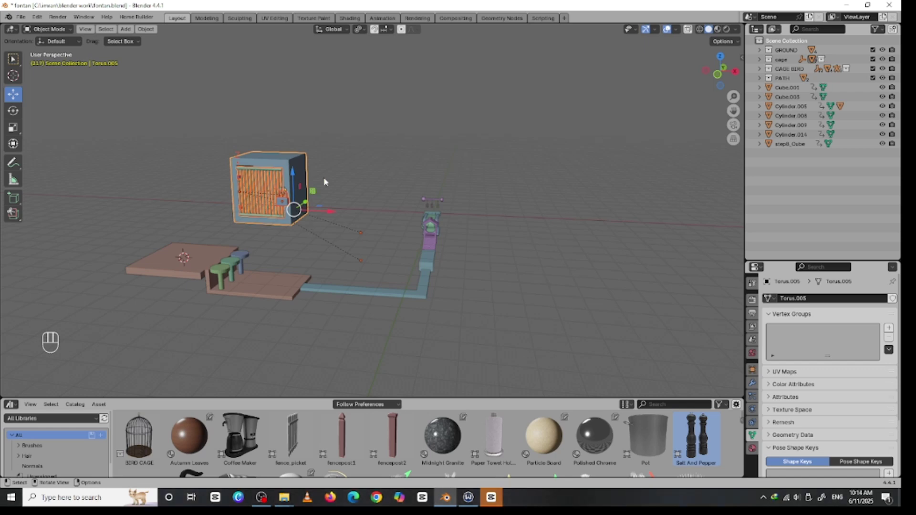
left_click(358, 164)
key("shift+a")
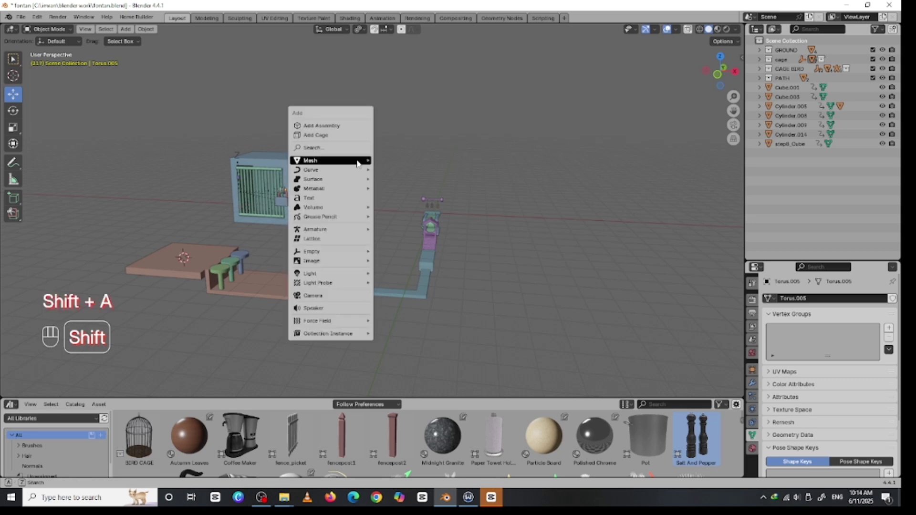
mouse_move(355, 251)
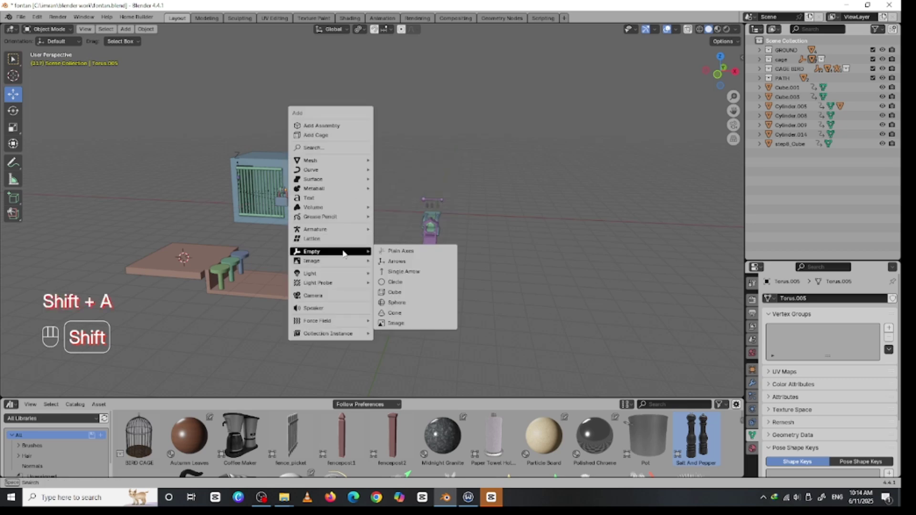
left_click(415, 254)
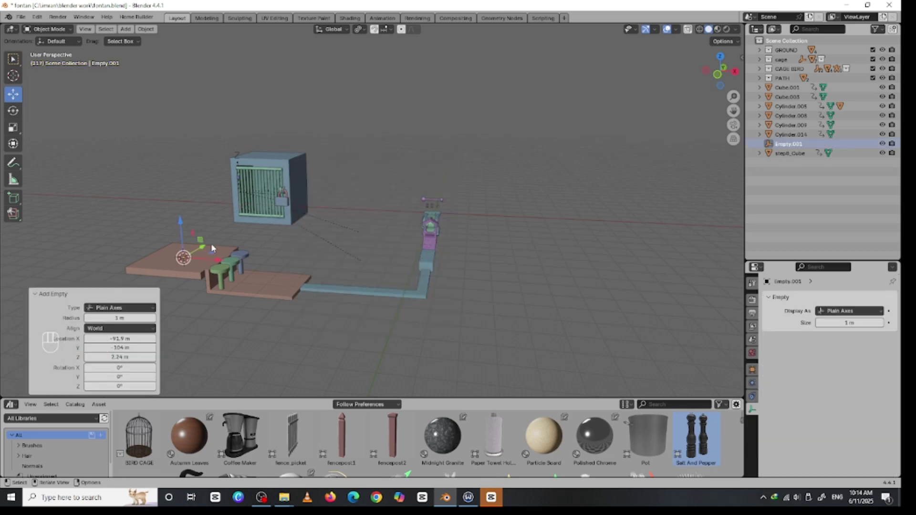
- Undo adding the empty, snap the 3D cursor to the cage body's origin and deselect everything
key("ctrl+z")
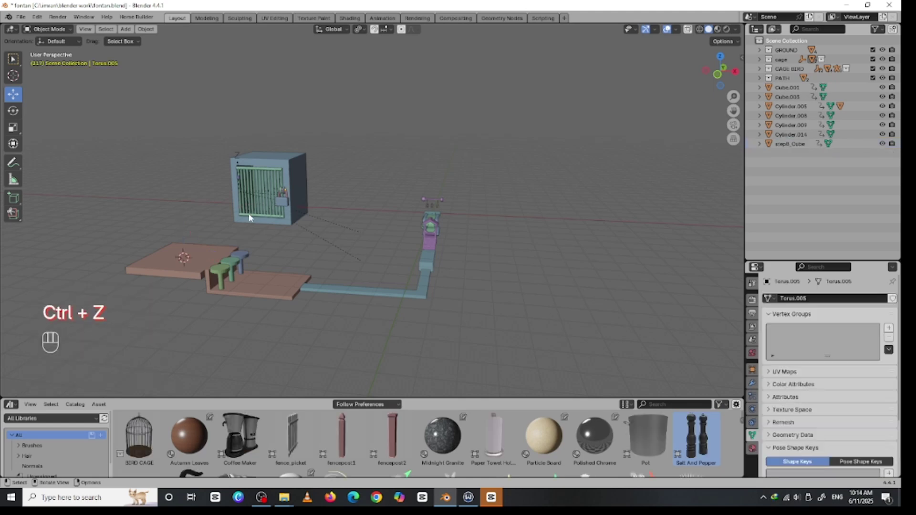
left_click(278, 161)
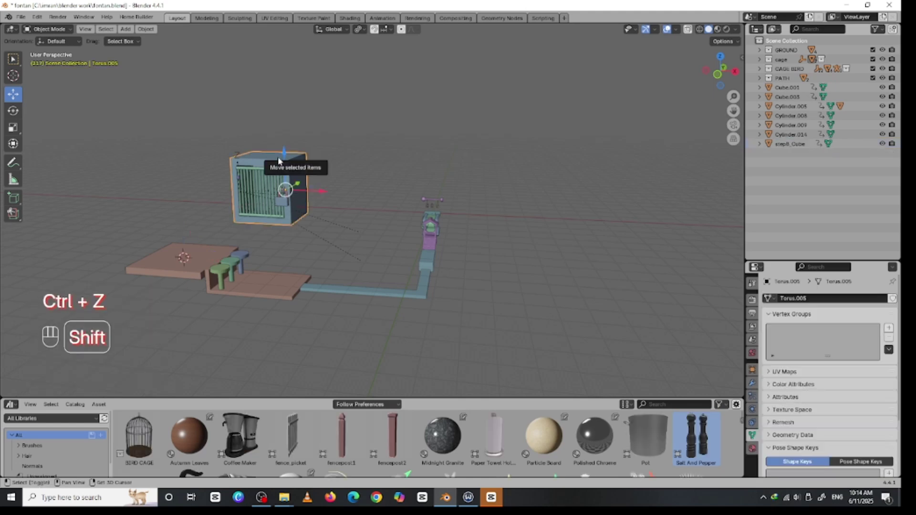
key("shift+s")
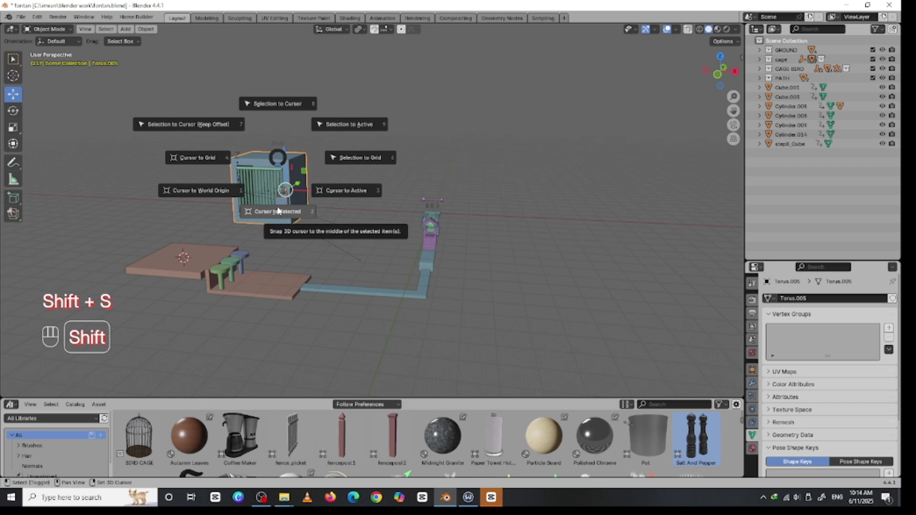
left_click(277, 213)
left_click(259, 176)
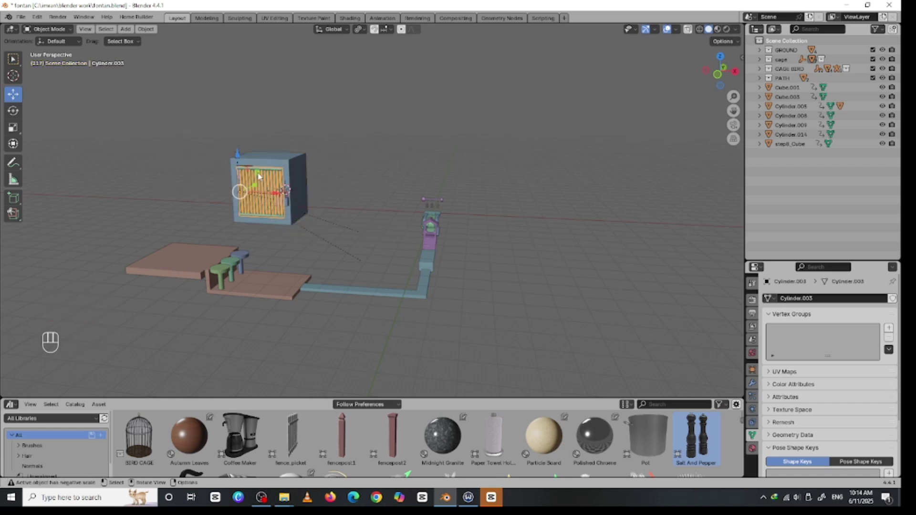
left_click(362, 138)
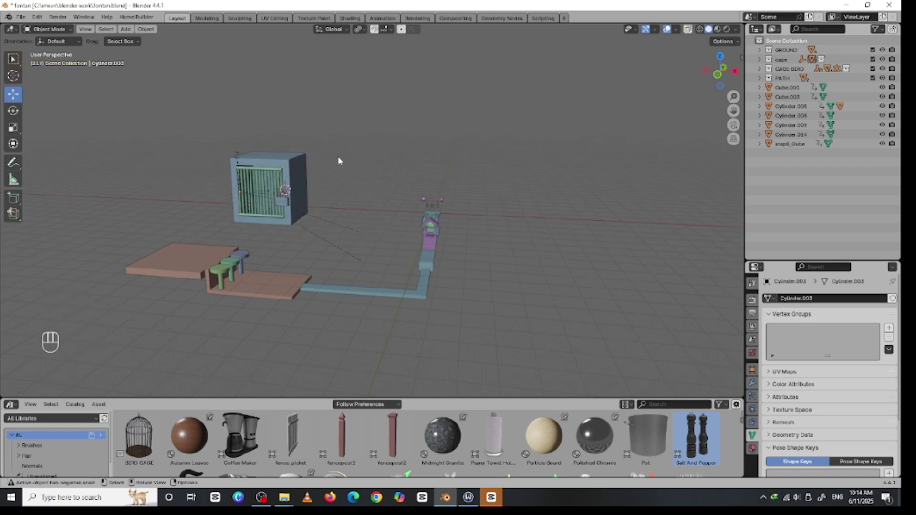
key("shift+s")
left_click(346, 162)
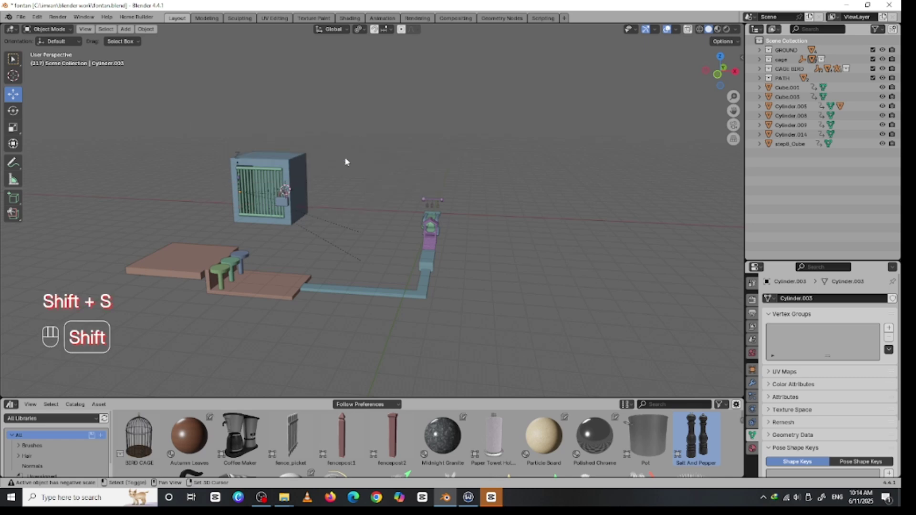
- Add a Single Arrow empty at the 3D cursor, scale it up about 31.6 times and raise it along Z above the cage
key("shift+a")
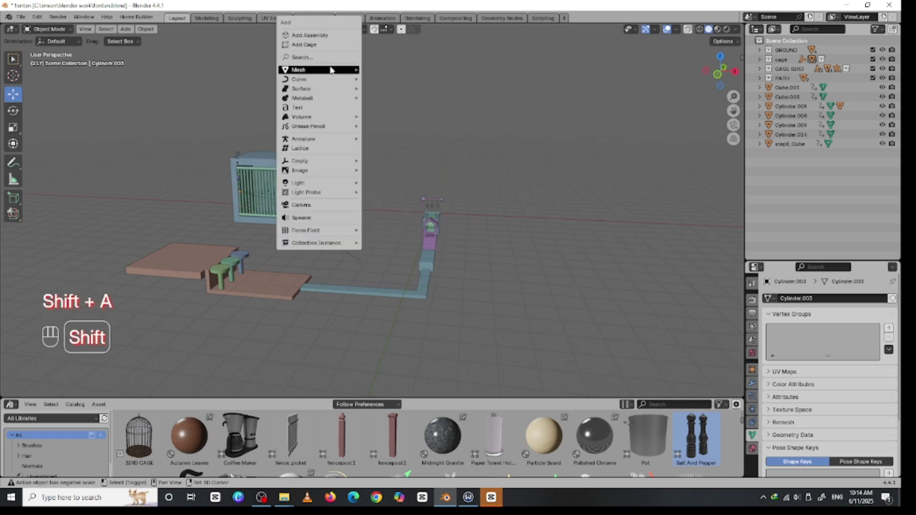
mouse_move(331, 70)
key("shift+a")
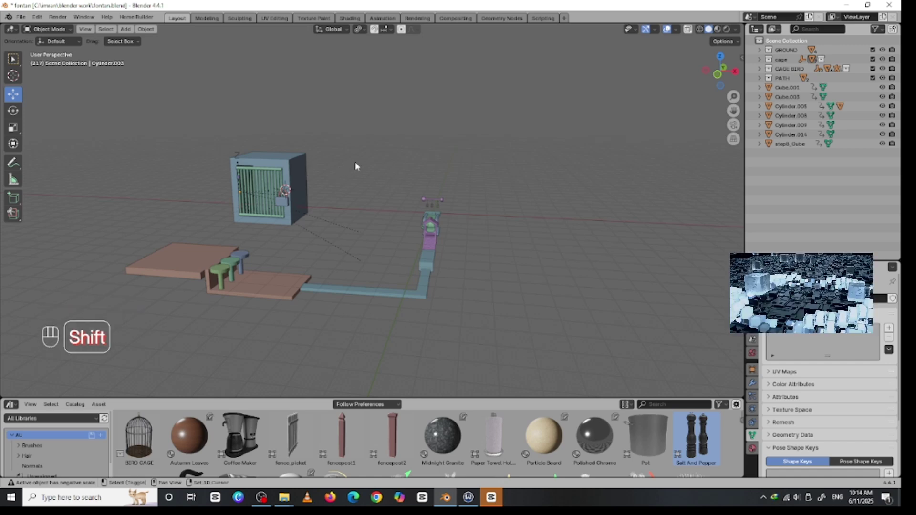
key("shift+a")
mouse_move(356, 165)
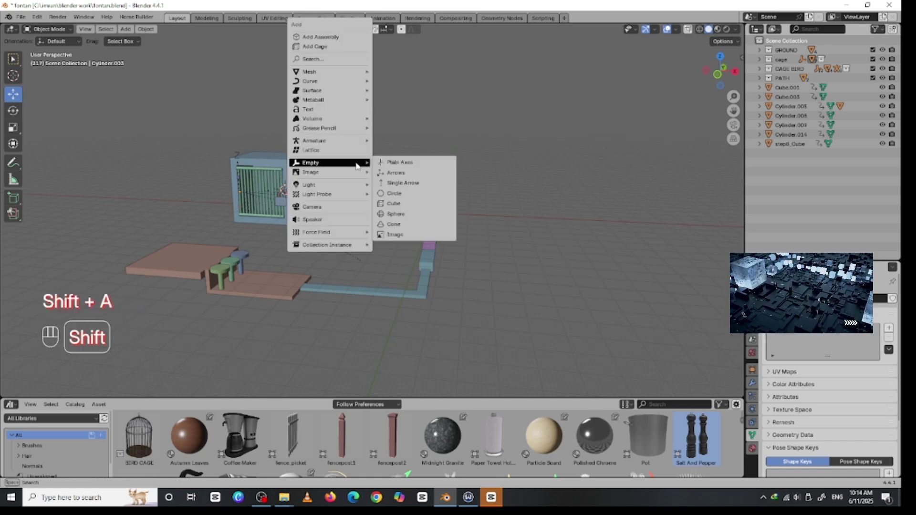
left_click(407, 182)
key("s")
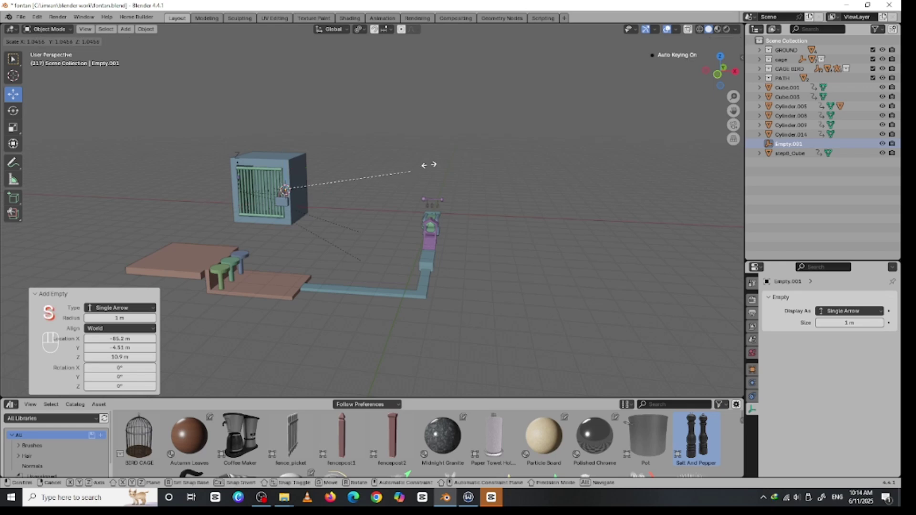
left_click(193, 105)
key("g")
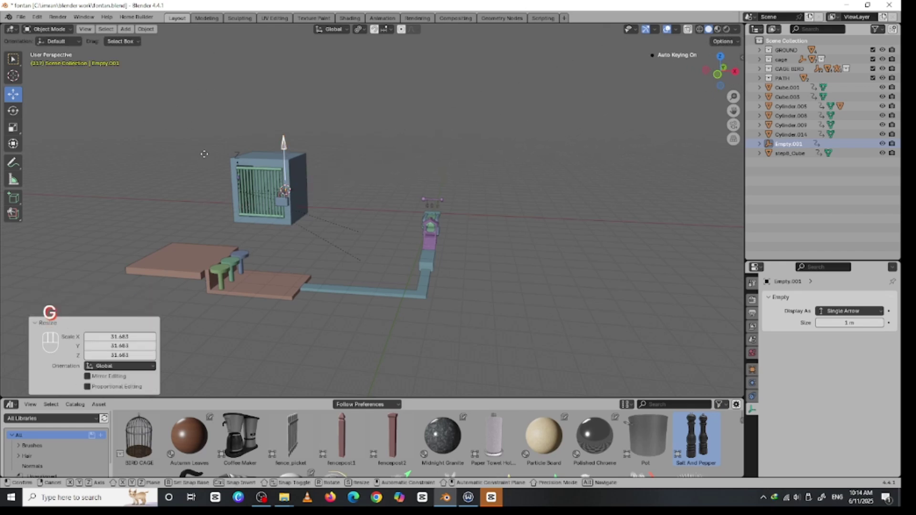
key("z")
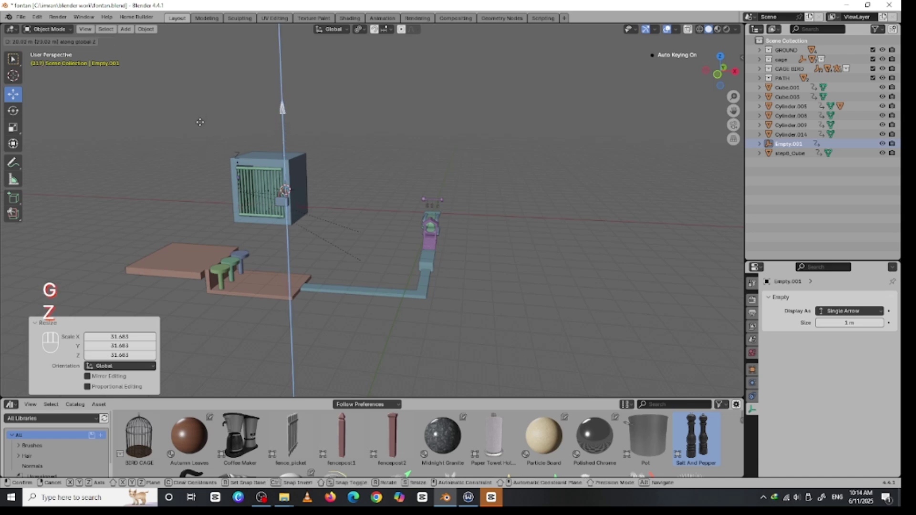
left_click(201, 127)
- Select only the cage body and snap the 3D cursor to it again
left_click(256, 163)
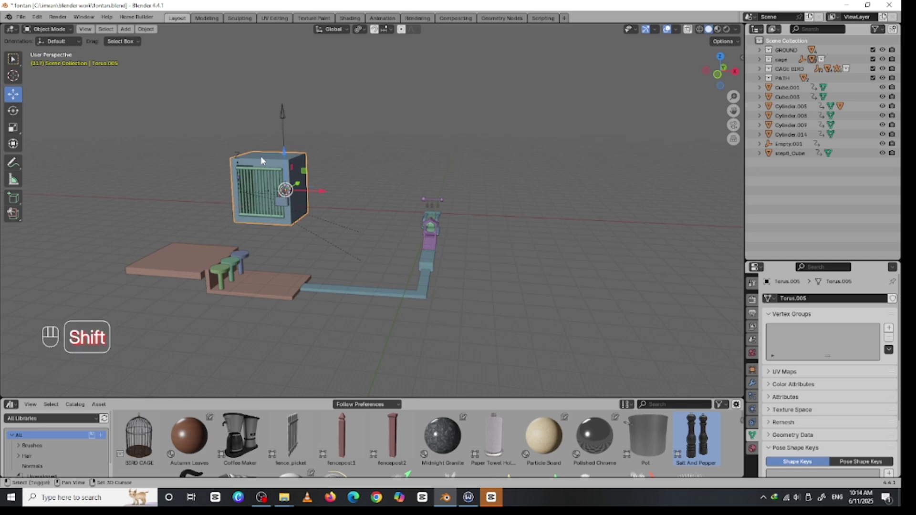
key("shift+s")
left_click(269, 209)
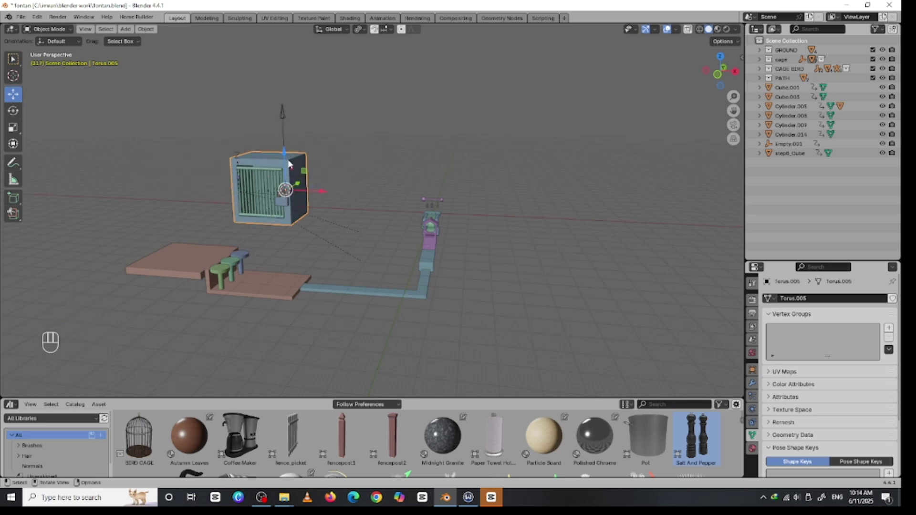
- Select the cage with its door, hinges and padlock, make the arrow empty the active object, and parent them to it with the Object option
left_click_drag(188, 134, 299, 234)
key("shift")
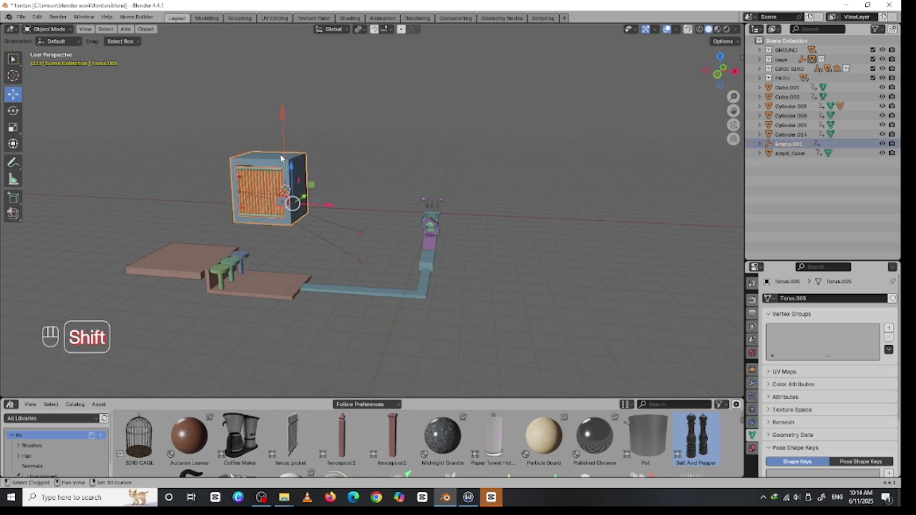
left_click(275, 159, "shift")
left_click(274, 159, "shift")
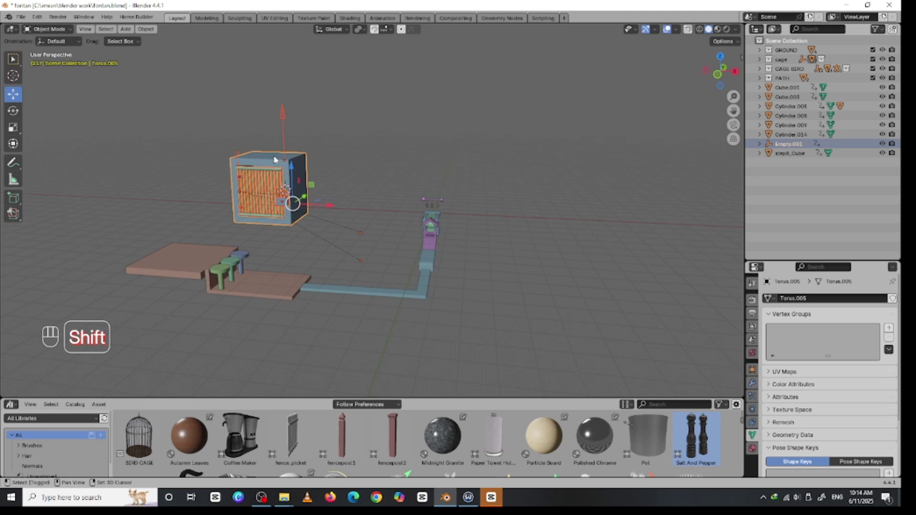
left_click(284, 108, "shift")
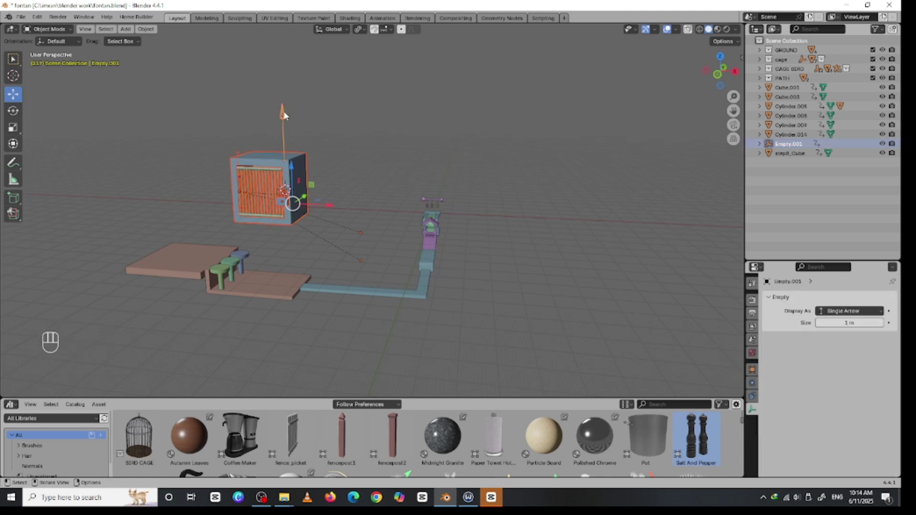
left_click_drag(153, 111, 322, 240, "shift")
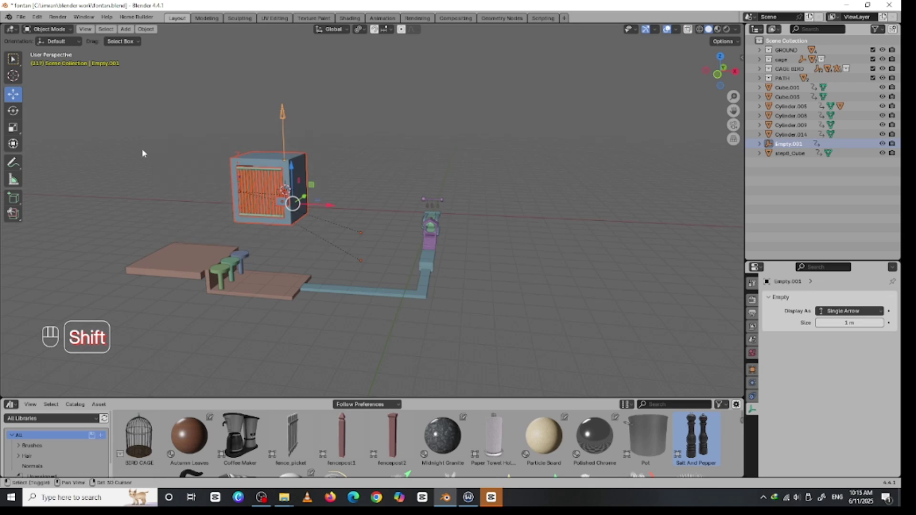
left_click_drag(151, 133, 336, 214, "shift")
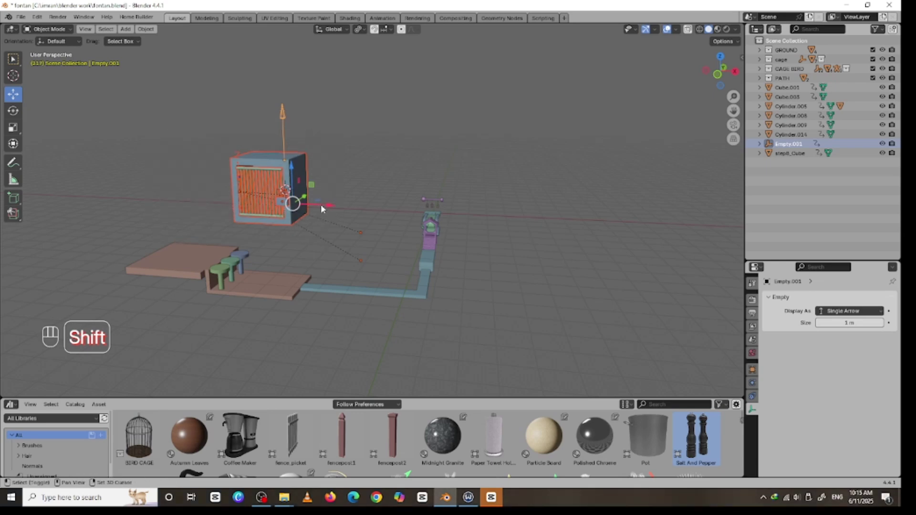
middle_click_drag(317, 193, 244, 183)
middle_click_drag(140, 161, 293, 176)
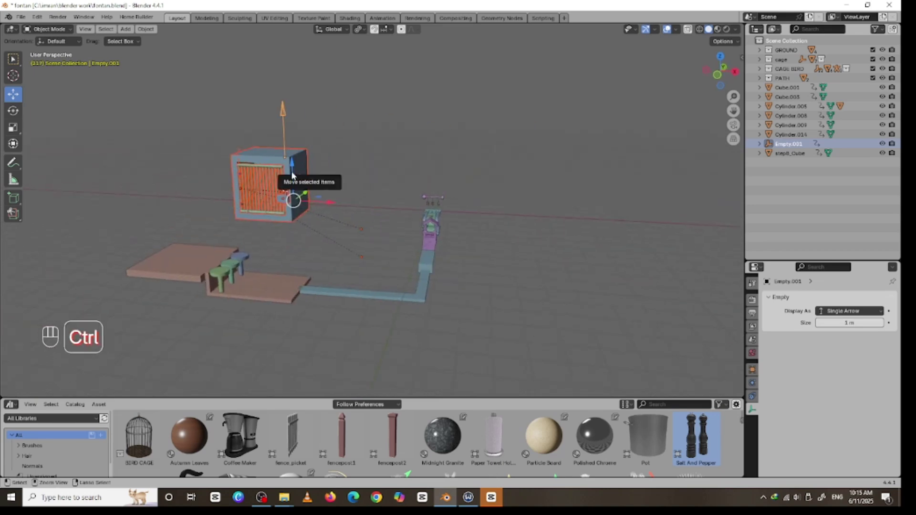
key("ctrl+p")
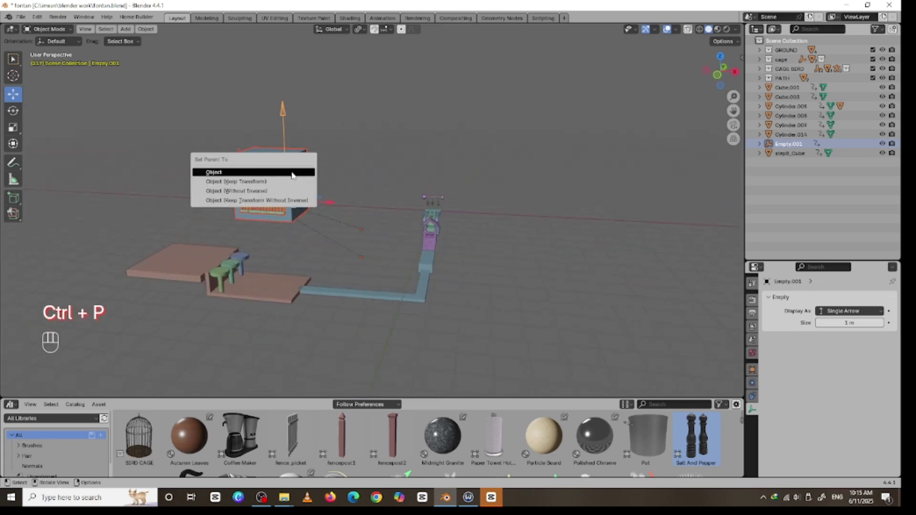
left_click(292, 173)
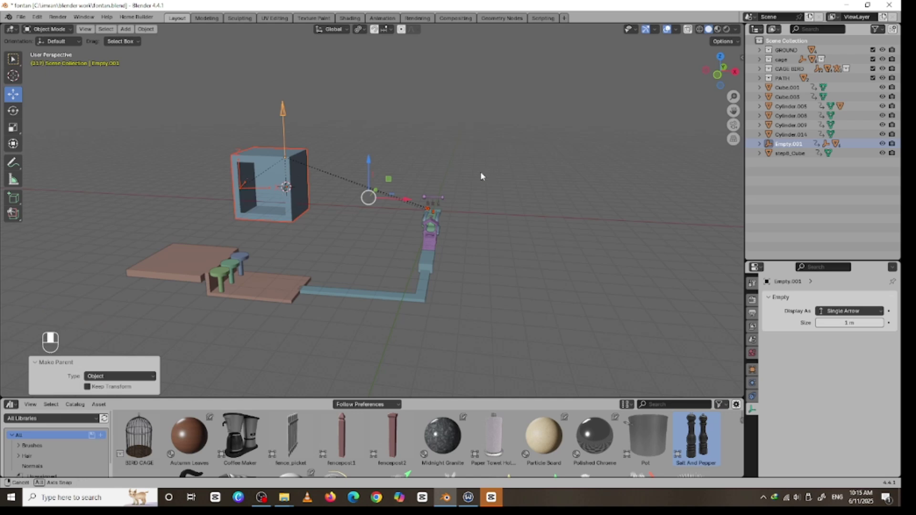
- Raise the parented cage assembly along Z, well above the course
middle_click_drag(481, 175, 388, 194)
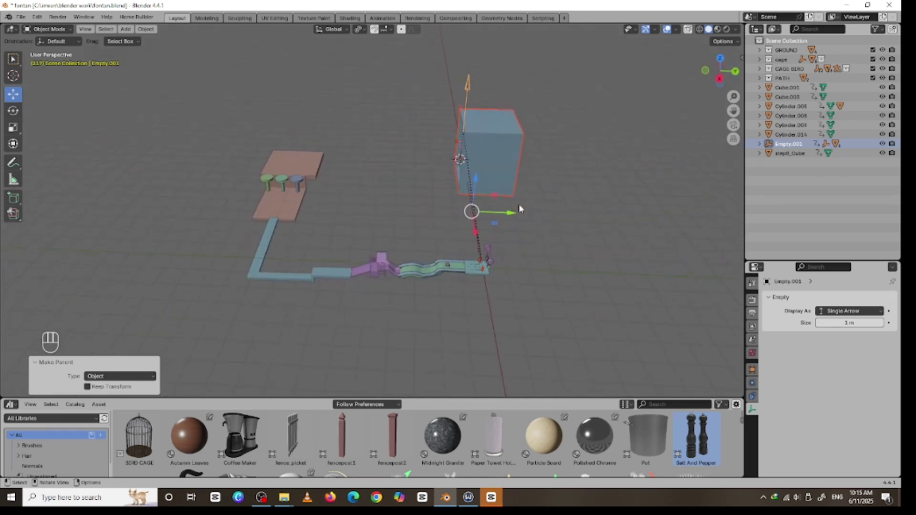
middle_click_drag(519, 209, 444, 160)
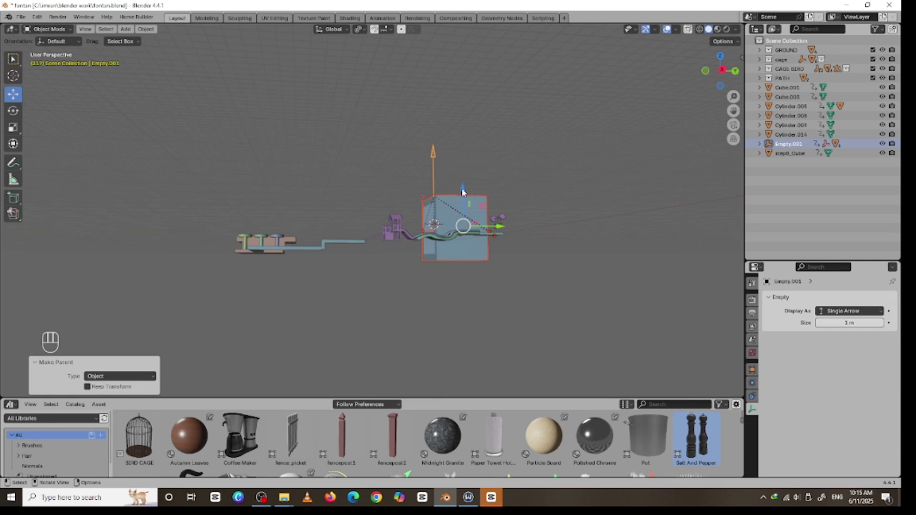
left_click_drag(462, 191, 490, 130)
middle_click_drag(490, 130, 515, 186)
- Select the collapsed door parts, try applying all transforms and undo that, and scale the parts up about 26.8 times
left_click_drag(474, 112, 508, 185)
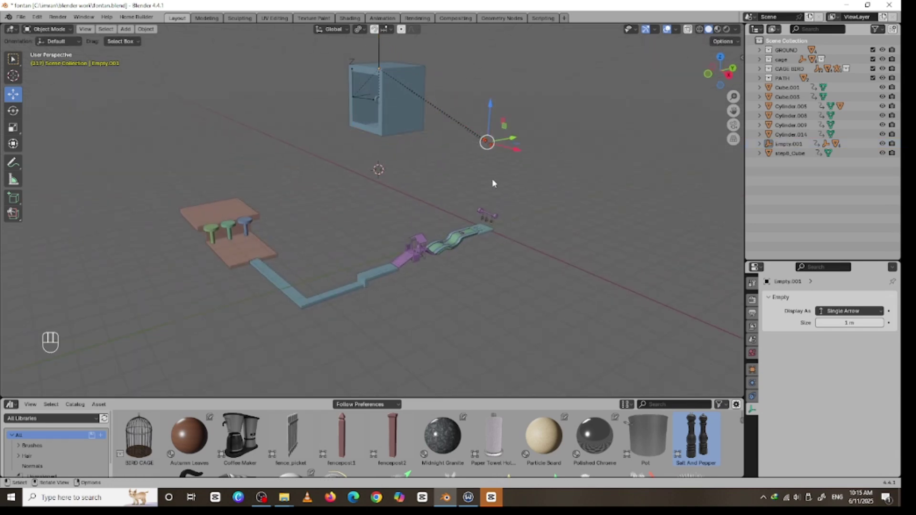
key("ctrl+a")
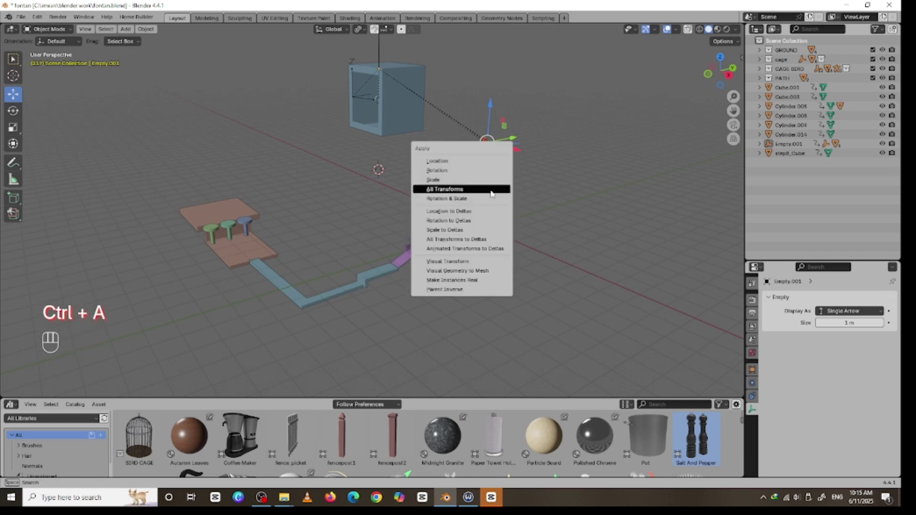
left_click(490, 190)
middle_click_drag(490, 190, 529, 174)
key("ctrl+z")
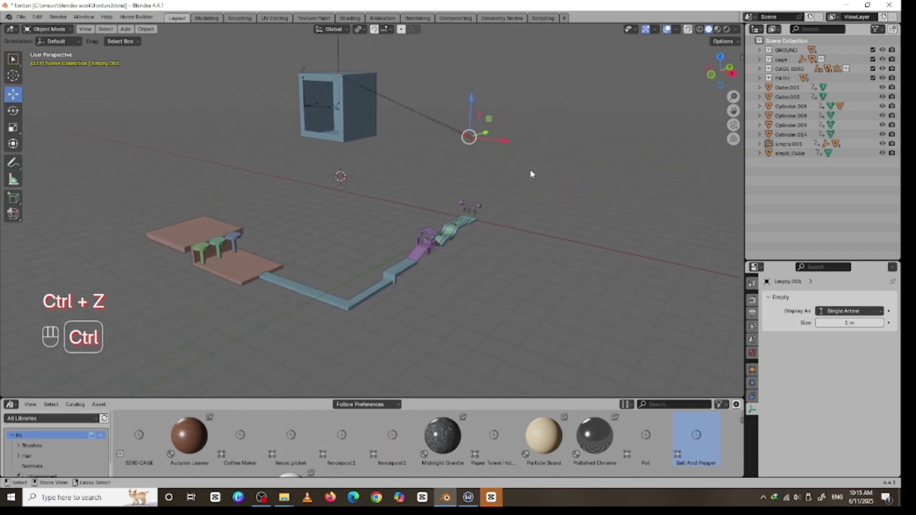
key("s")
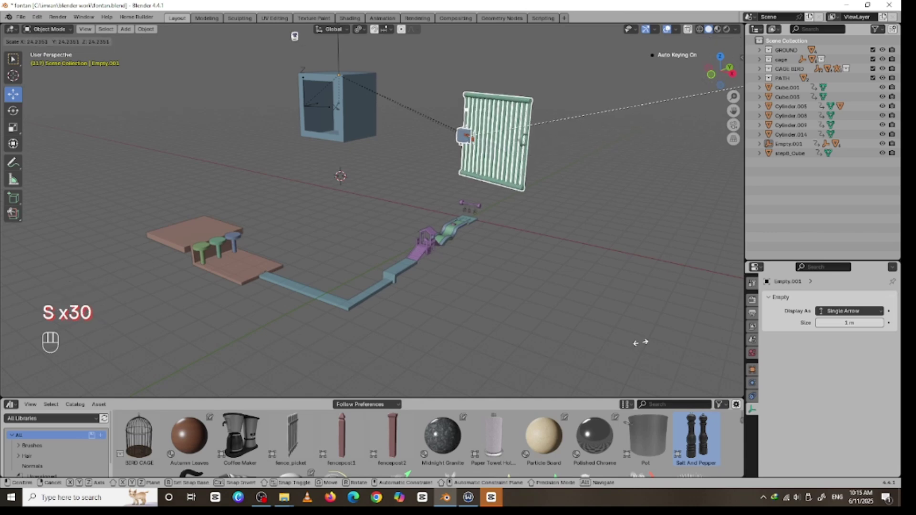
left_click(707, 319)
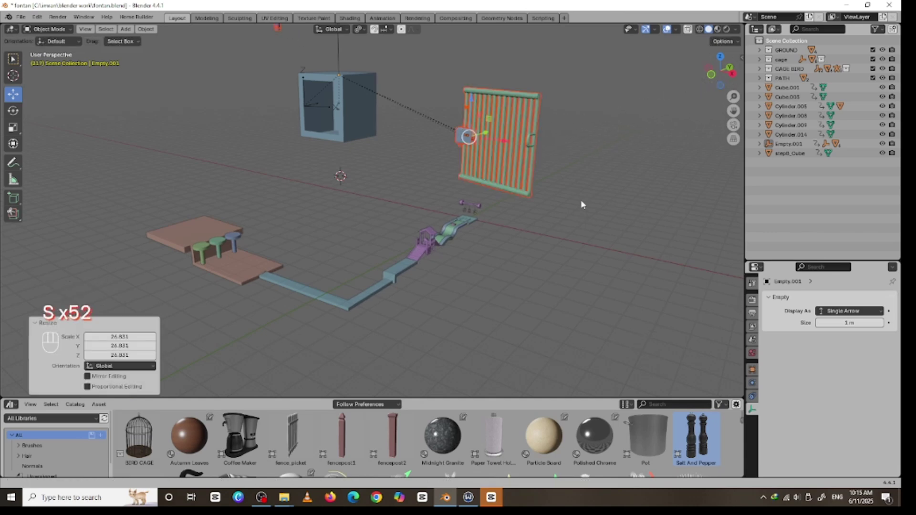
- Undo the scaling, raising and parenting of the cage assembly, and delete the arrow empty
key("ctrl+z")
key("ctrl+z")
key("ctrl+z")
key("ctrl+z")
key("ctrl+z")
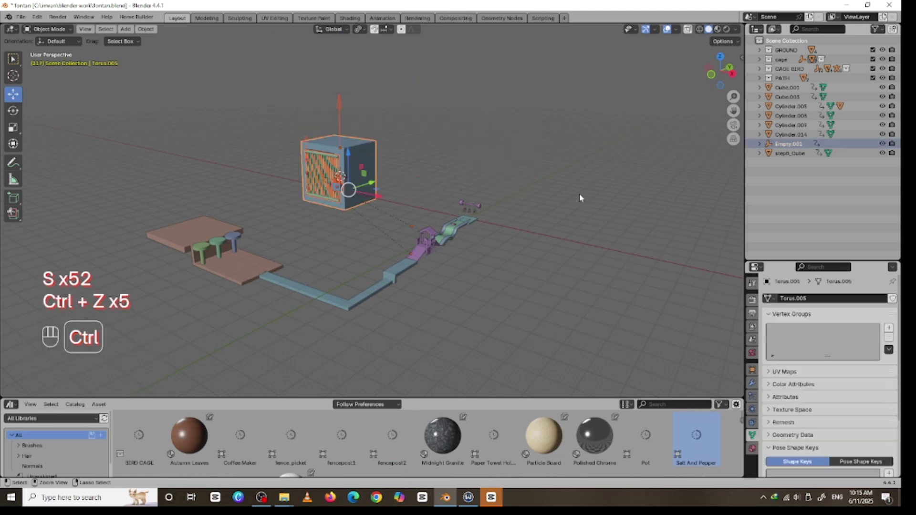
left_click(341, 104)
key("Delete")
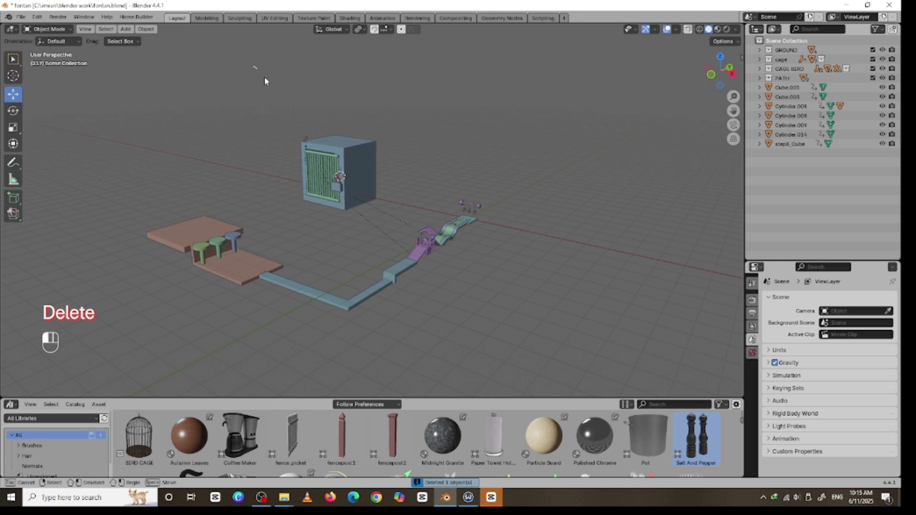
- Select the whole cage assembly, move it about -84.5 m along Y to the upper platform and scale it to about 0.45
left_click_drag(264, 81, 243, 209)
key("s")
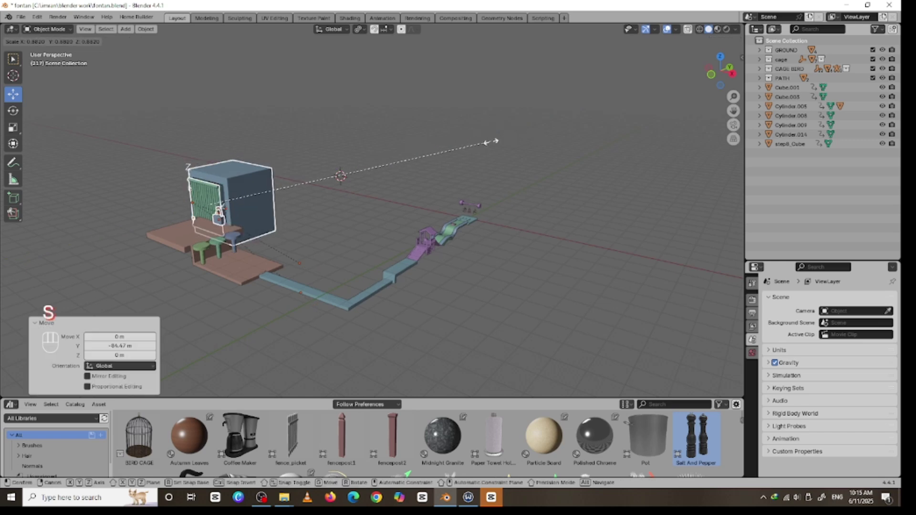
left_click(346, 172)
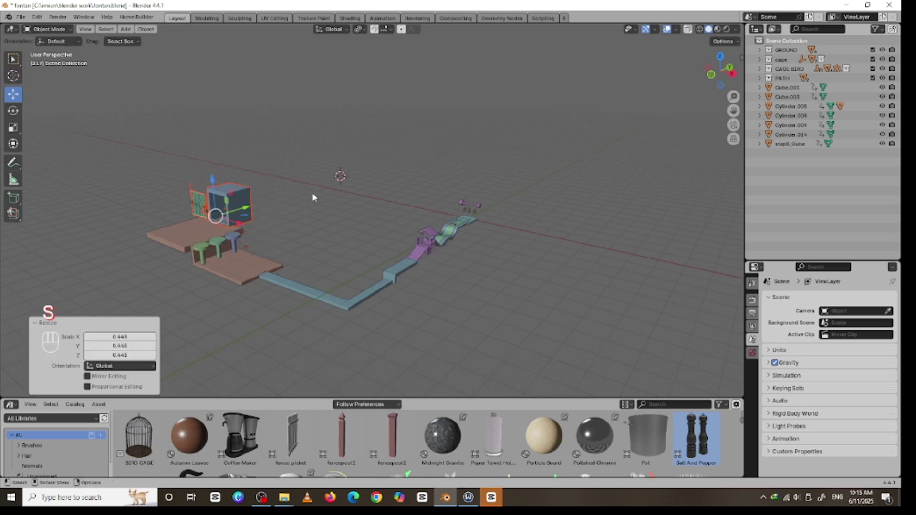
- Select only the blue cage box, rotate it about 89° around Z and scale it to about 0.64
middle_click_drag(315, 196, 289, 223)
left_click(289, 223)
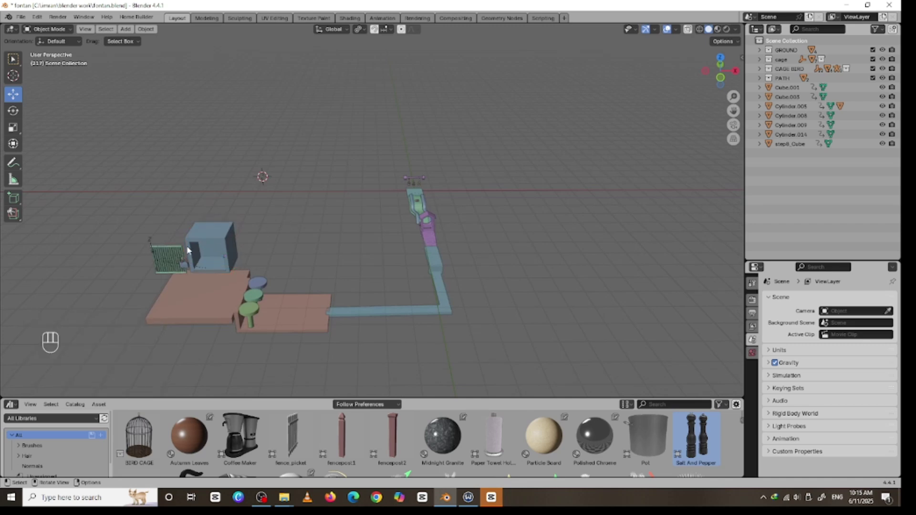
left_click(194, 243)
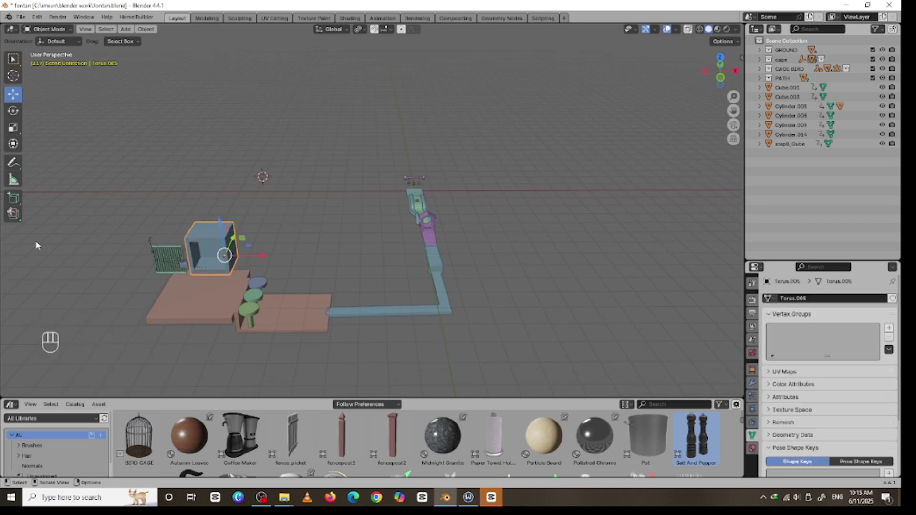
left_click(16, 115)
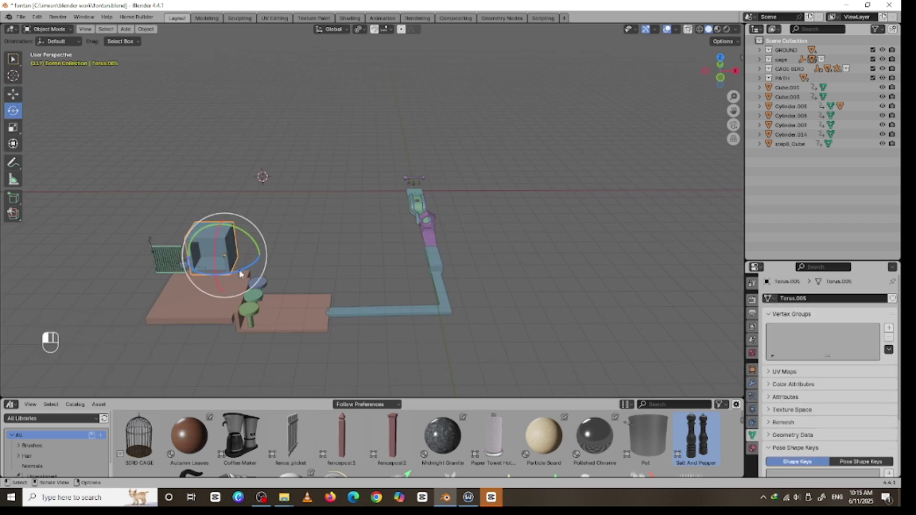
left_click_drag(239, 270, 256, 222)
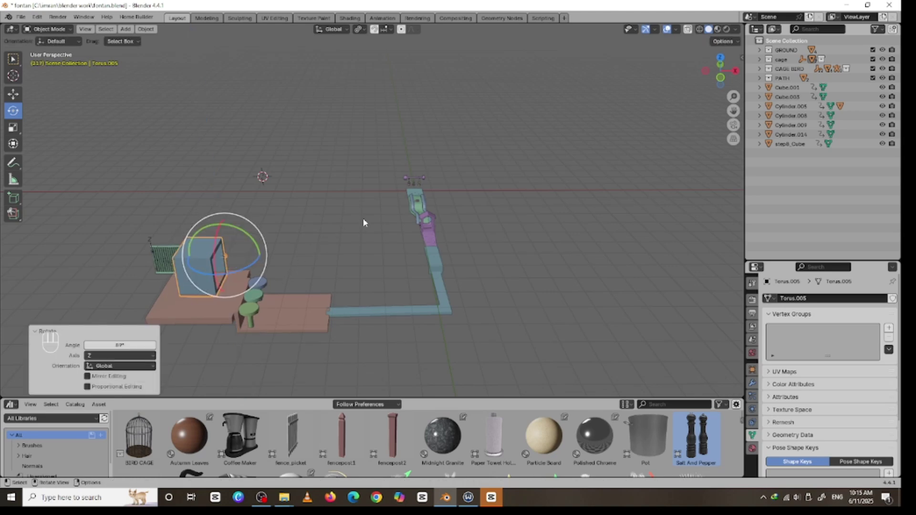
key("s")
left_click(312, 219)
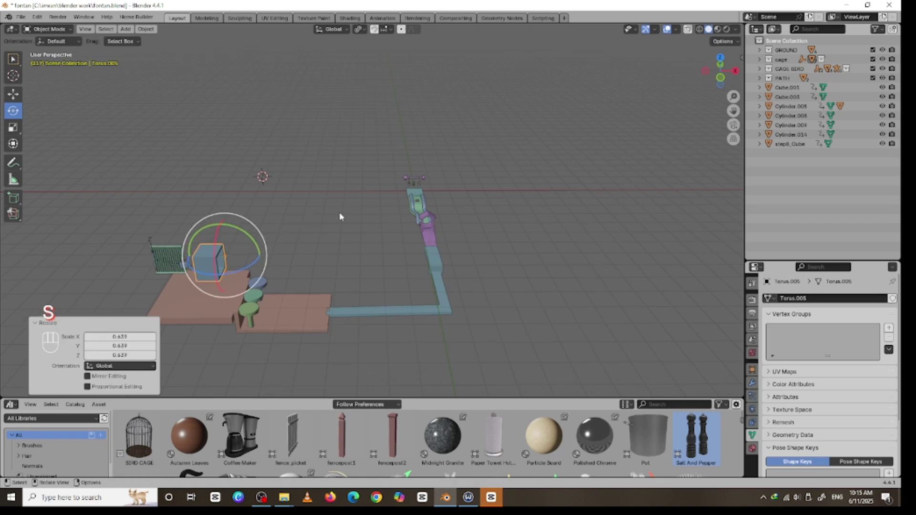
- Move the cage box about -12.5 m along X to the back corner of the upper platform
middle_click_drag(339, 212, 465, 113)
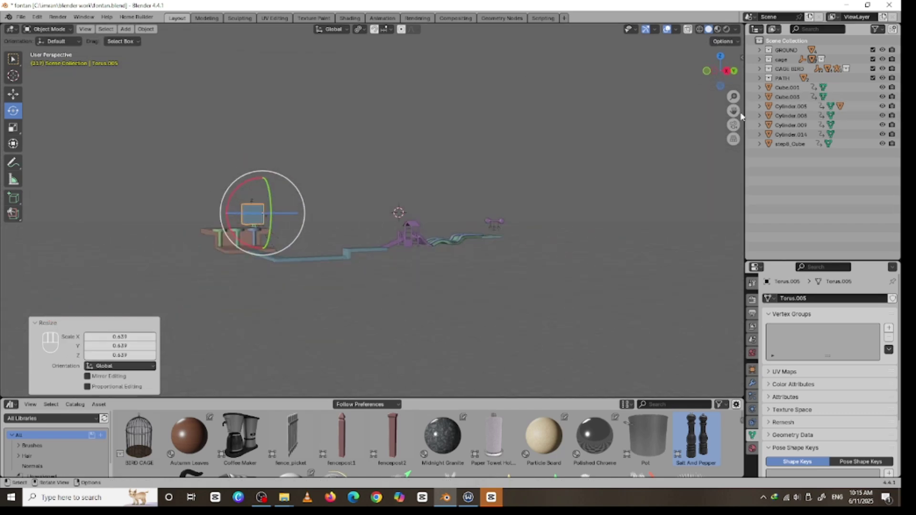
key("KP_7")
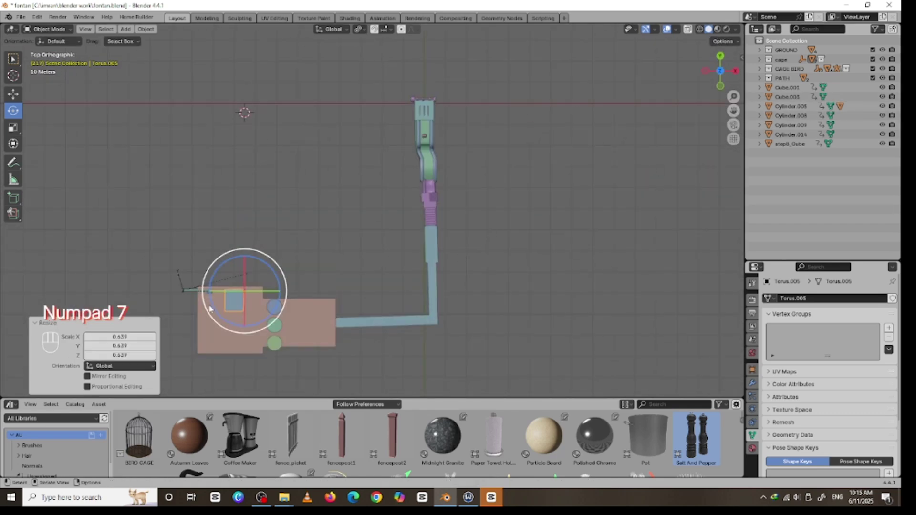
left_click(14, 98)
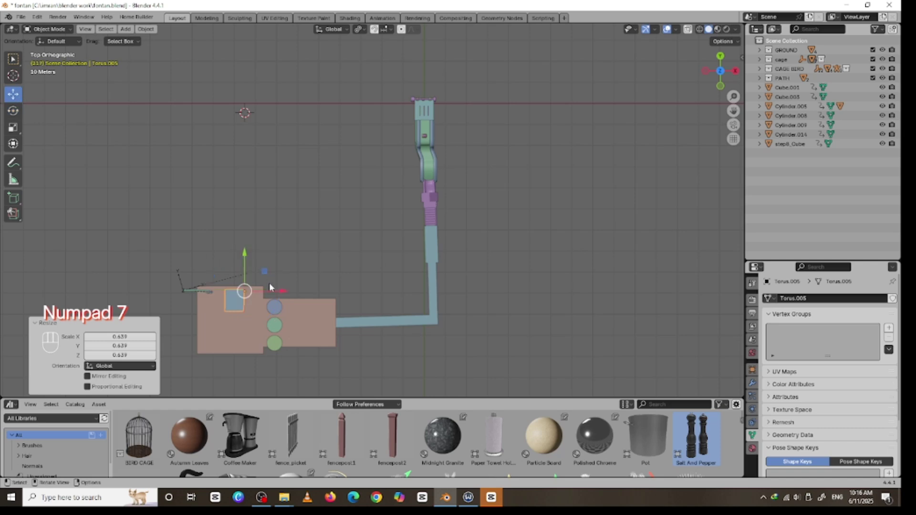
left_click_drag(270, 286, 248, 291)
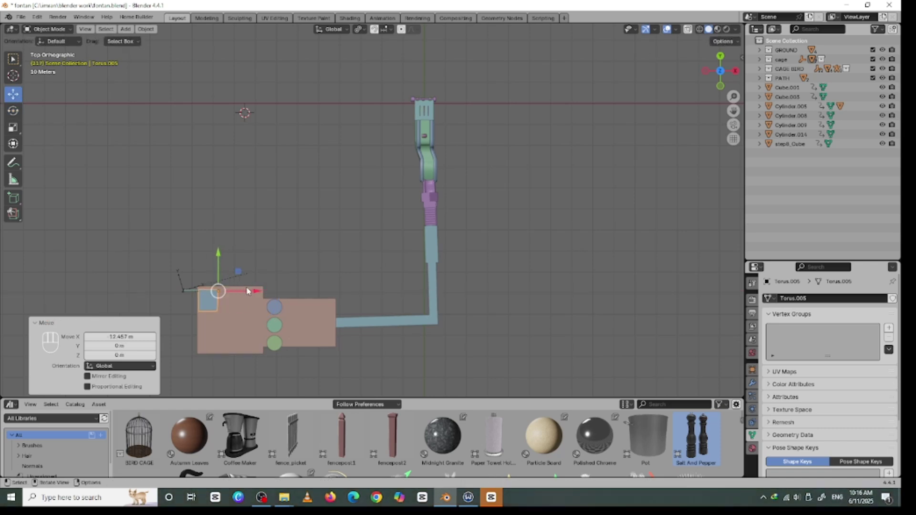
- Lower the cage box along Z toward the surface of the upper platform
key("KP_1")
middle_click_drag(245, 266, 144, 268)
key("KP_3")
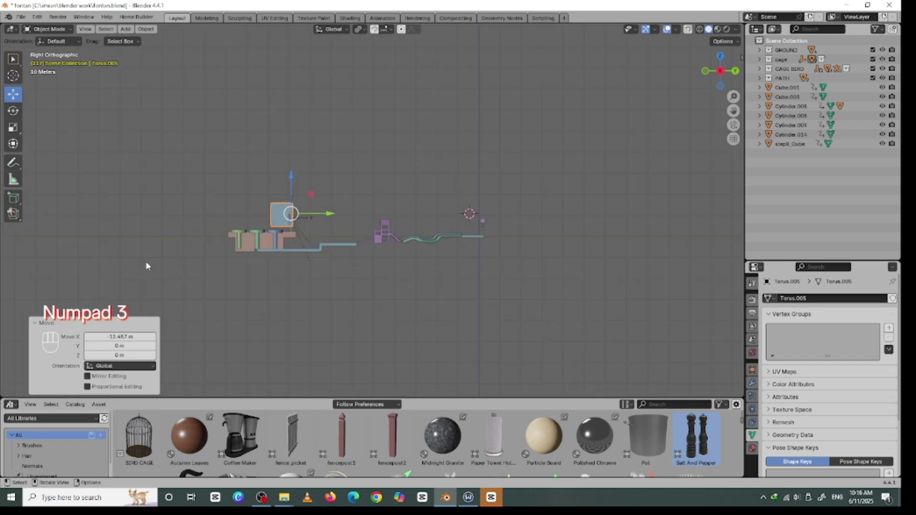
left_click_drag(292, 184, 295, 192)
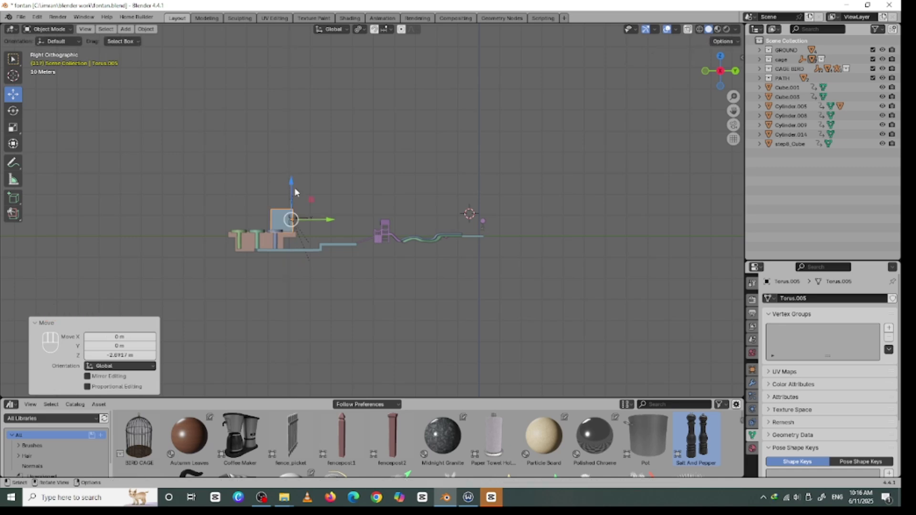
- Try stretching the cage box along Z to about 1.3, and undo both the stretch and the previous lowering
key("s")
key("z")
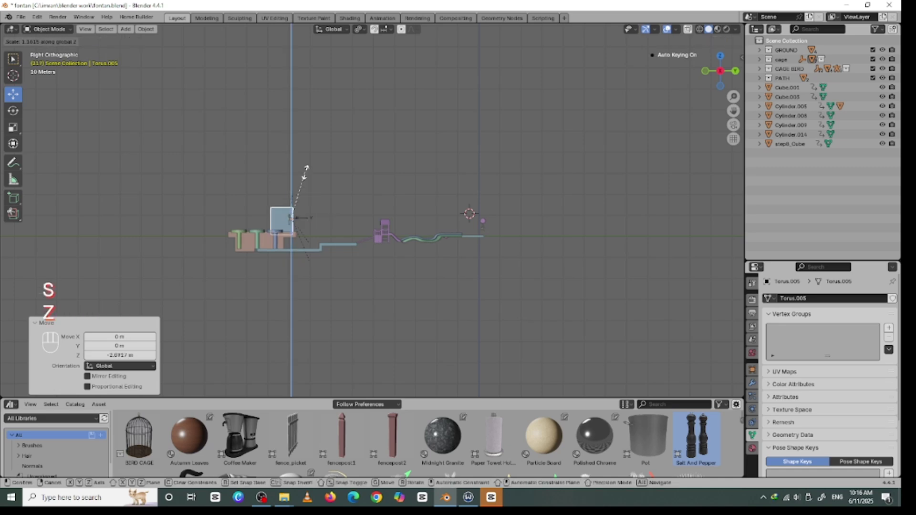
left_click(306, 171)
key("g")
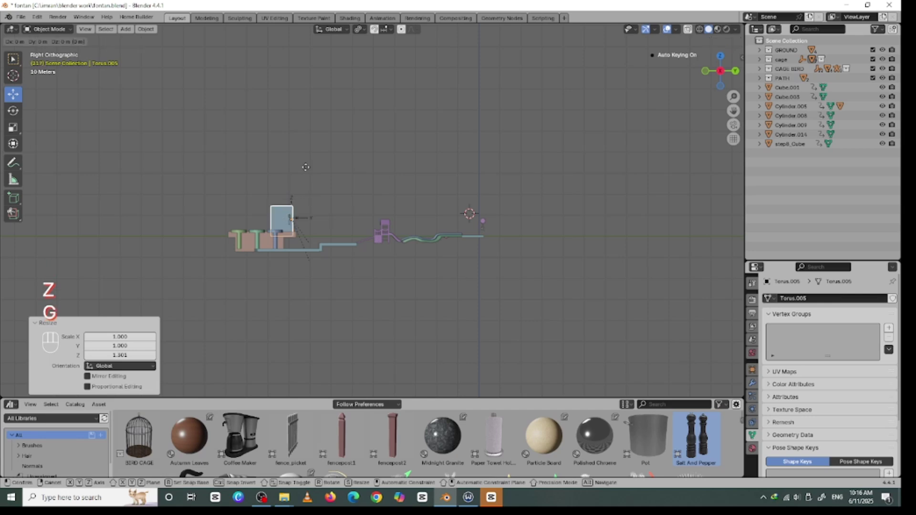
key("ctrl+z")
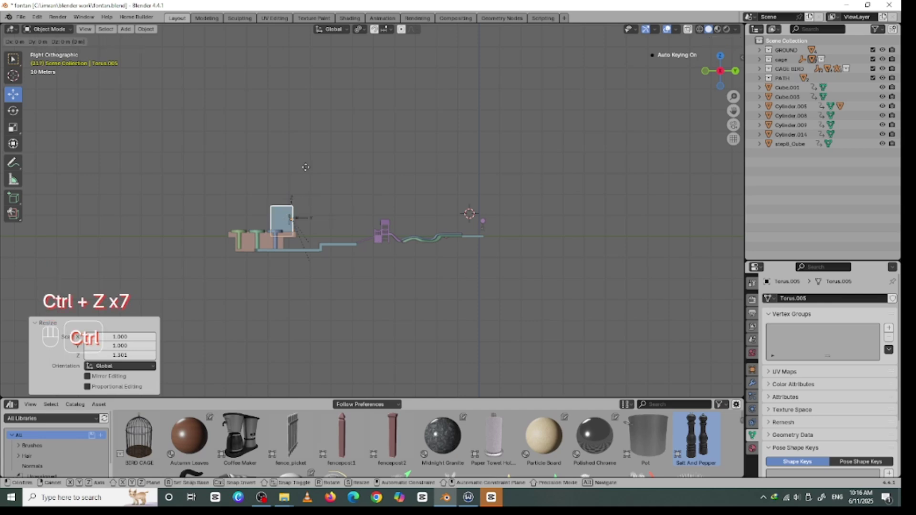
right_click(306, 168)
key("ctrl+z")
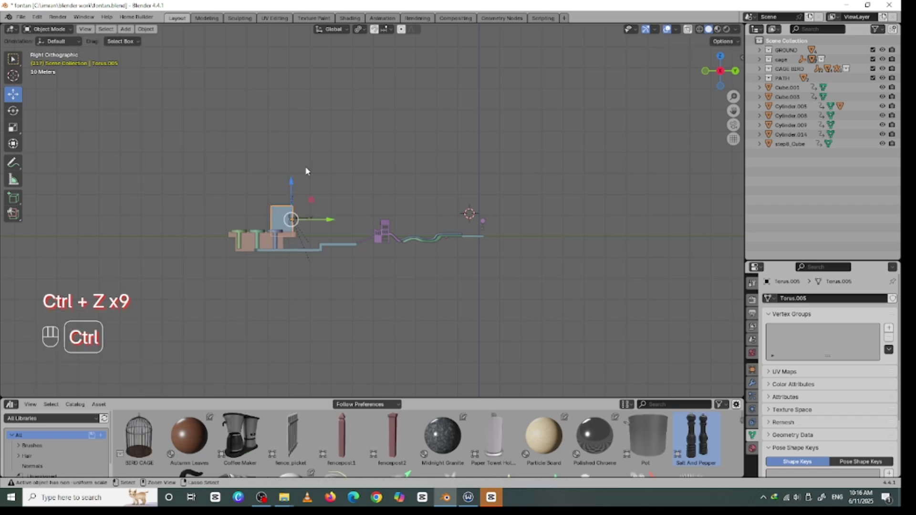
key("ctrl+z")
key("ctrl+z")
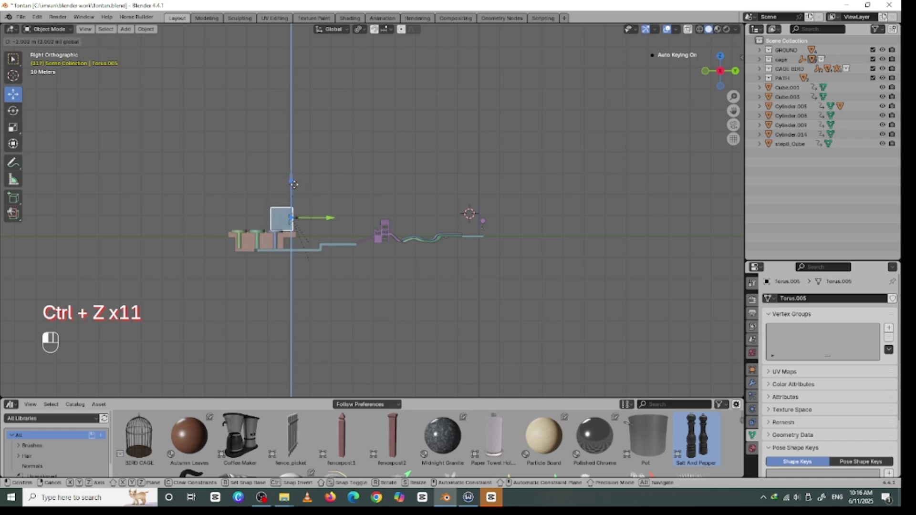
- Seat the cage box on the platform, finishing with a raise of about 0.94 m, and scale it along Z to about 1.03
left_click(326, 175)
middle_click_drag(326, 175, 370, 192)
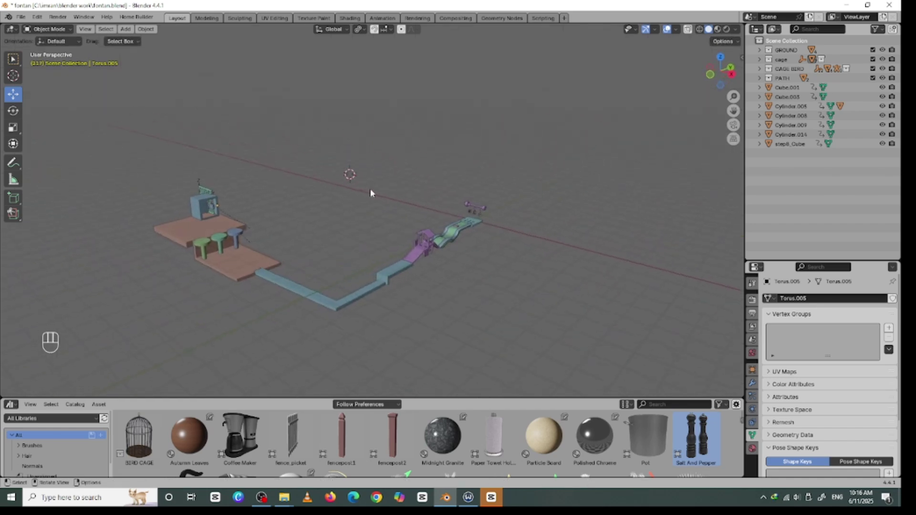
left_click(204, 201)
left_click_drag(214, 174, 215, 170)
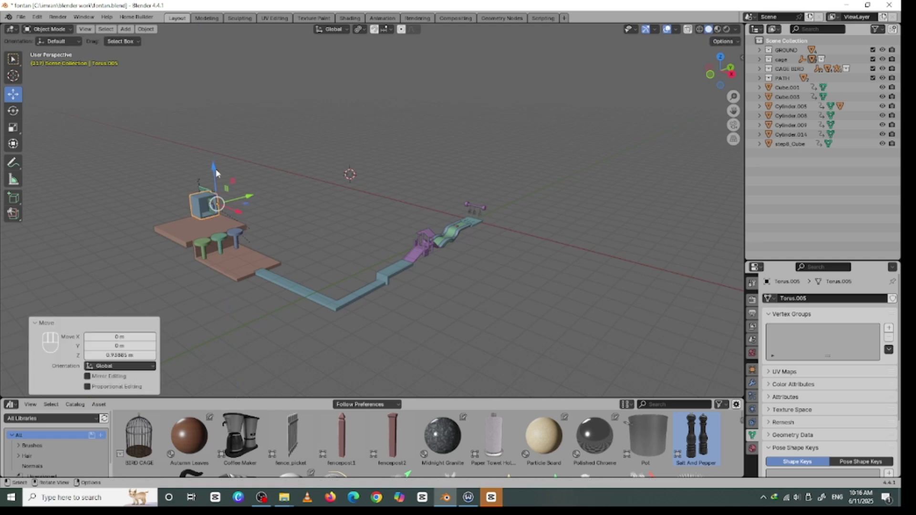
key("s")
key("z")
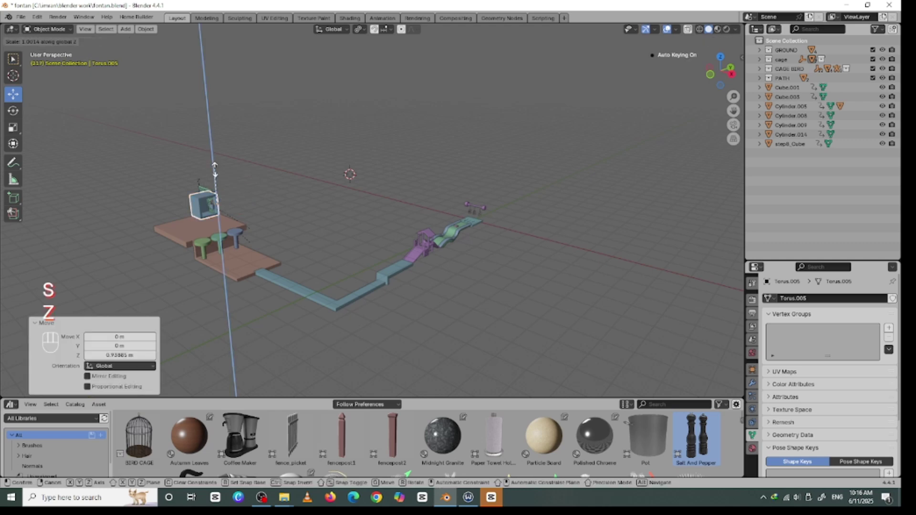
left_click(215, 170)
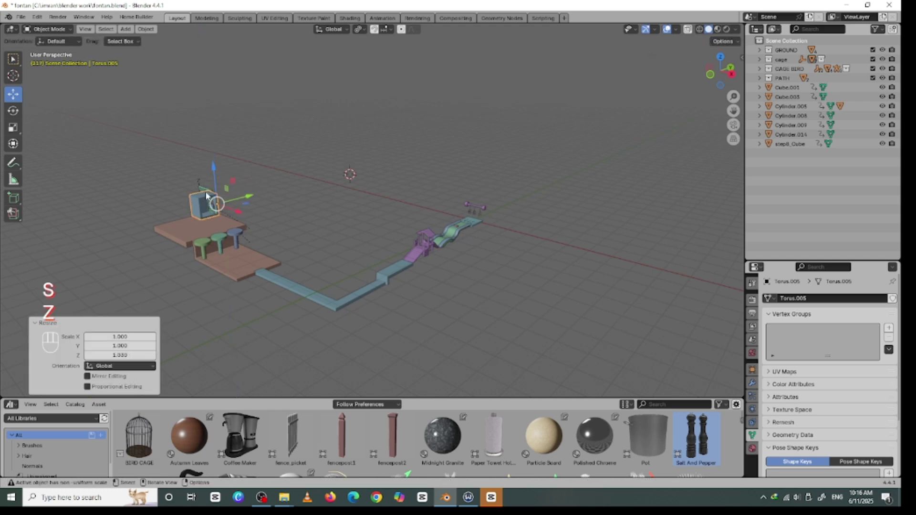
left_click(235, 181)
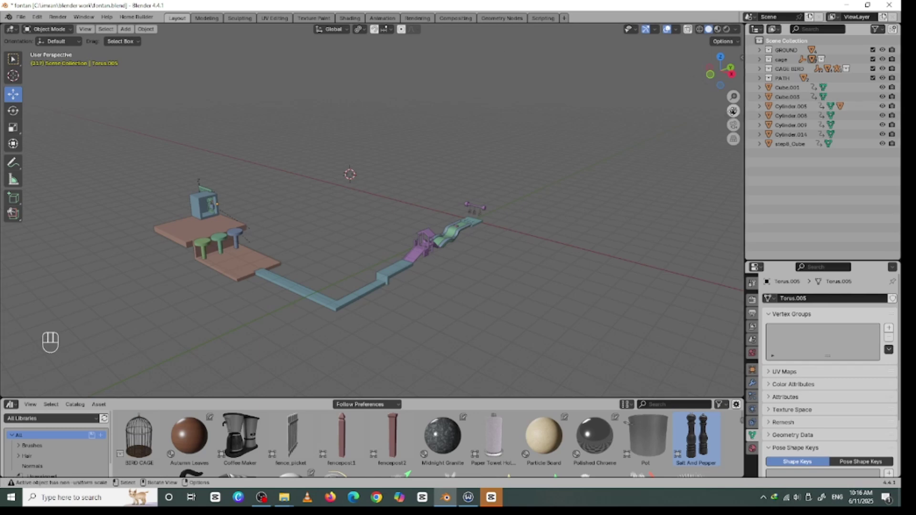
- Move the door assembly by its arrow empty along X beside the cage opening and scale it to about 0.72
left_click_drag(733, 110, 96, 195)
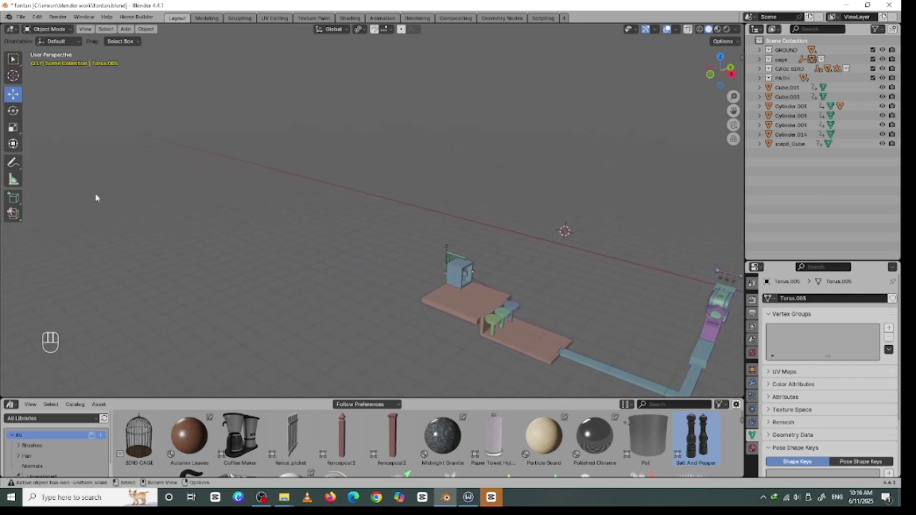
left_click(448, 244)
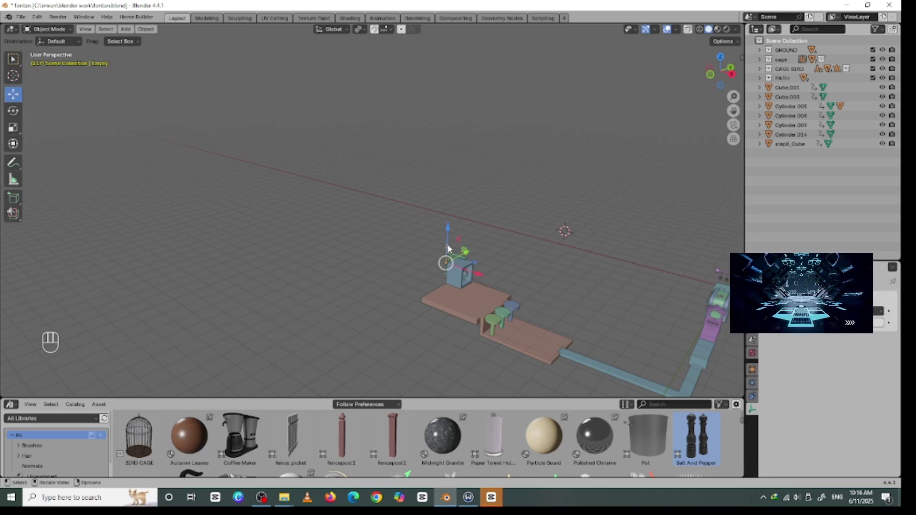
left_click_drag(471, 271, 493, 302)
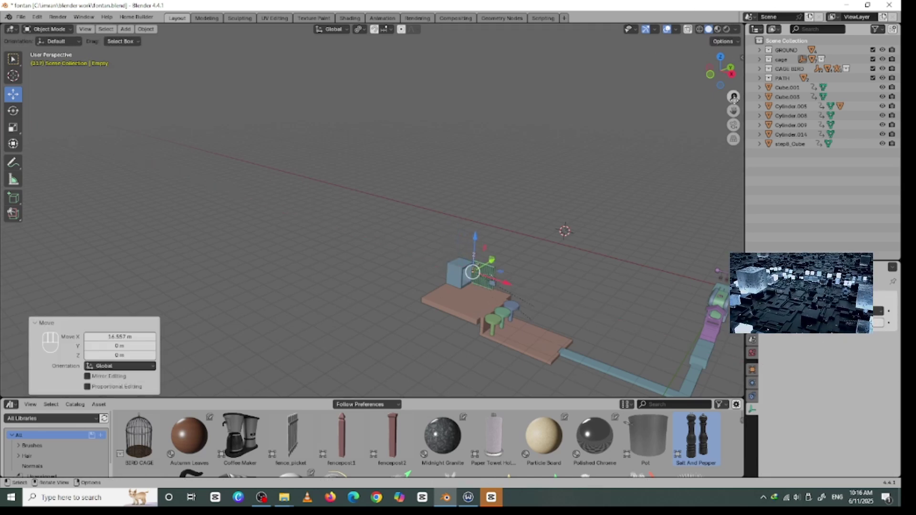
left_click_drag(733, 111, 408, 15)
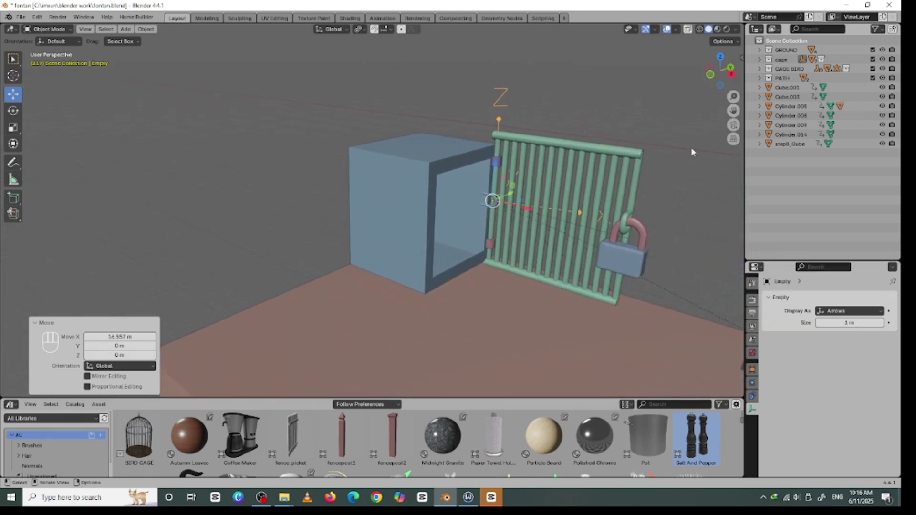
key("s")
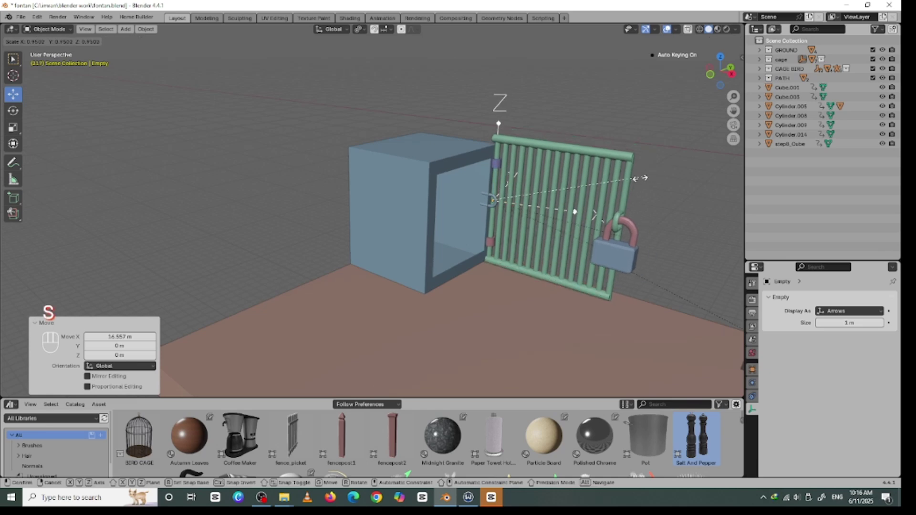
left_click(359, 182)
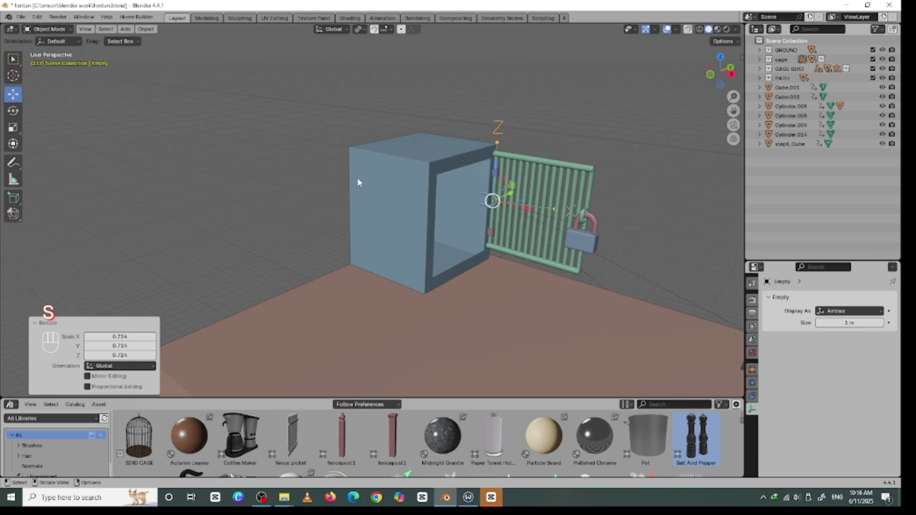
- Rotate the door assembly about 96° around Z and move it about -9 m along Y in front of the cage opening
left_click(18, 116)
mouse_move(501, 212)
left_mouse_down()
mouse_move(501, 197)
mouse_move(488, 207)
left_mouse_up()
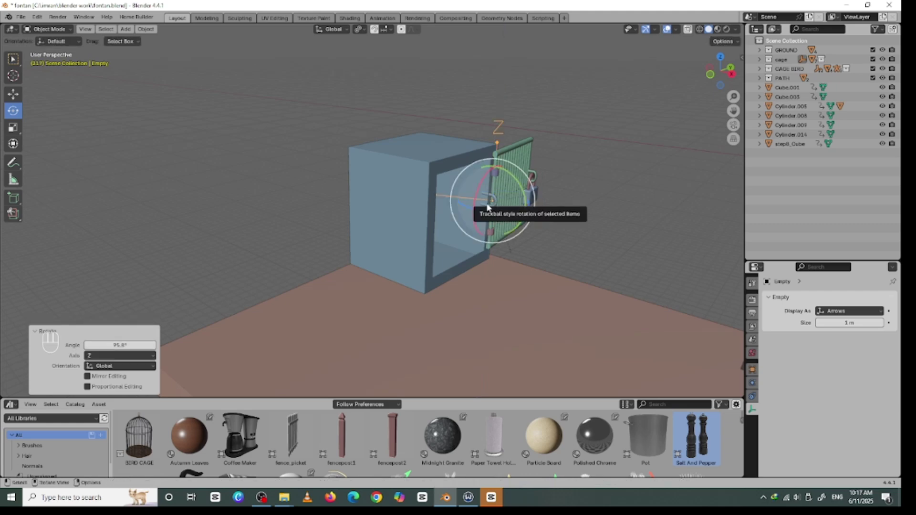
key("g")
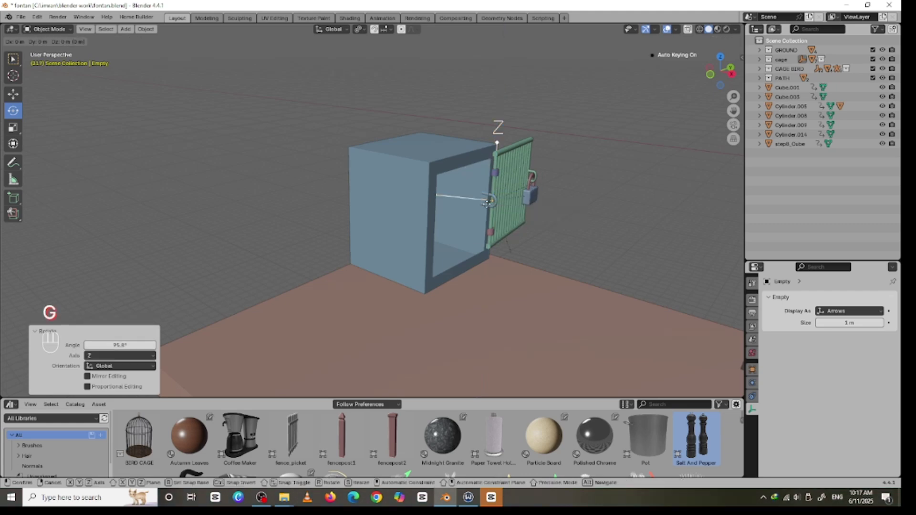
key("x")
key("y")
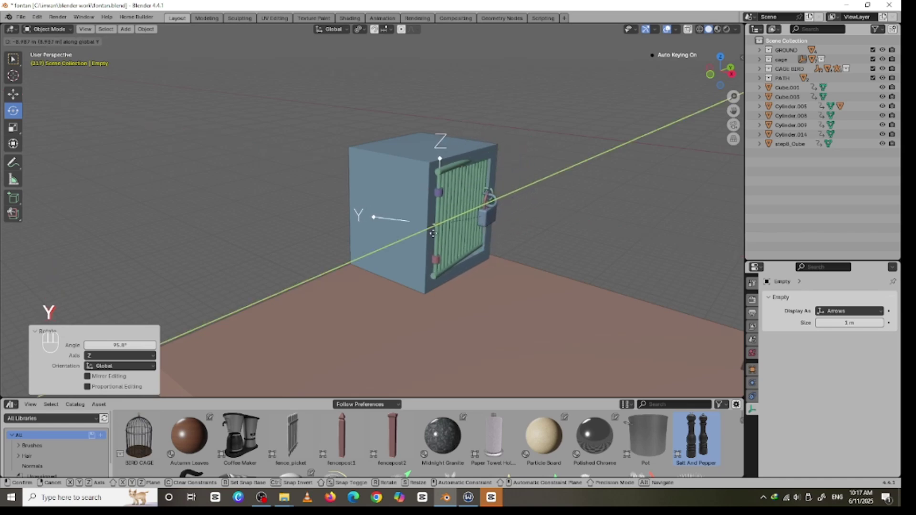
left_click(435, 234)
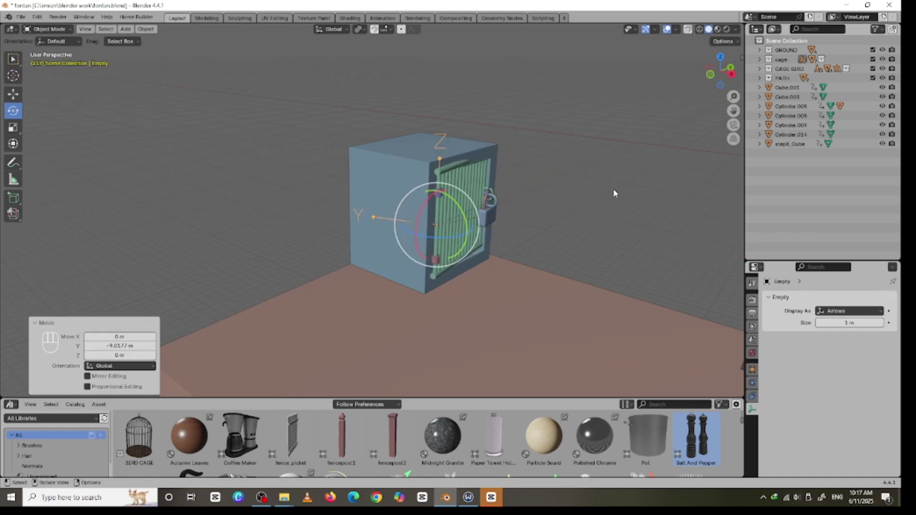
- Scale the door assembly to about 0.86 and rotate it about -9.7° around Z to align with the cage front
key("s")
left_click(589, 198)
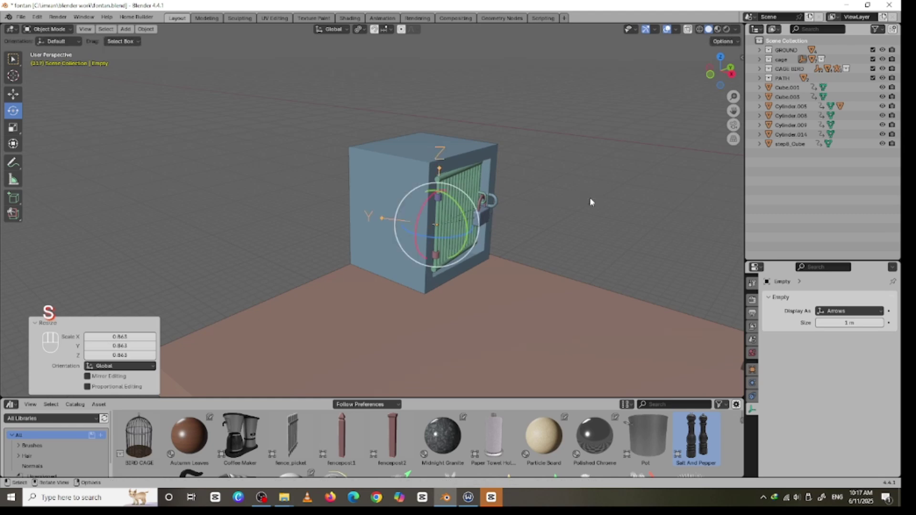
middle_click_drag(533, 213, 533, 246)
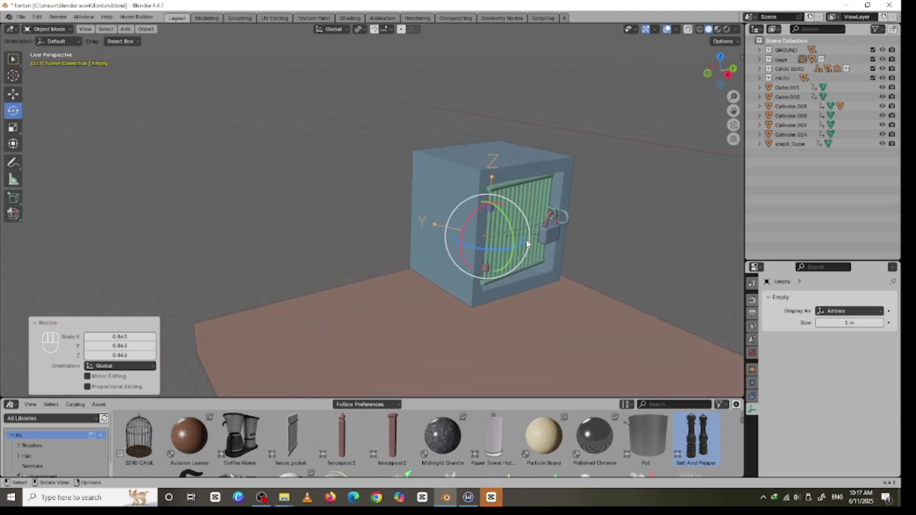
left_click_drag(523, 245, 515, 247)
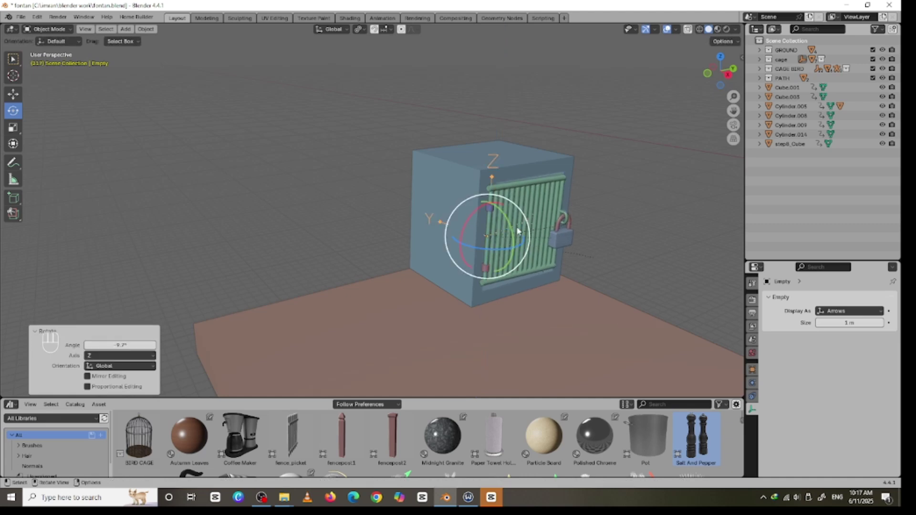
scroll(477, 228, "up", 3)
middle_click_drag(477, 233, 532, 254)
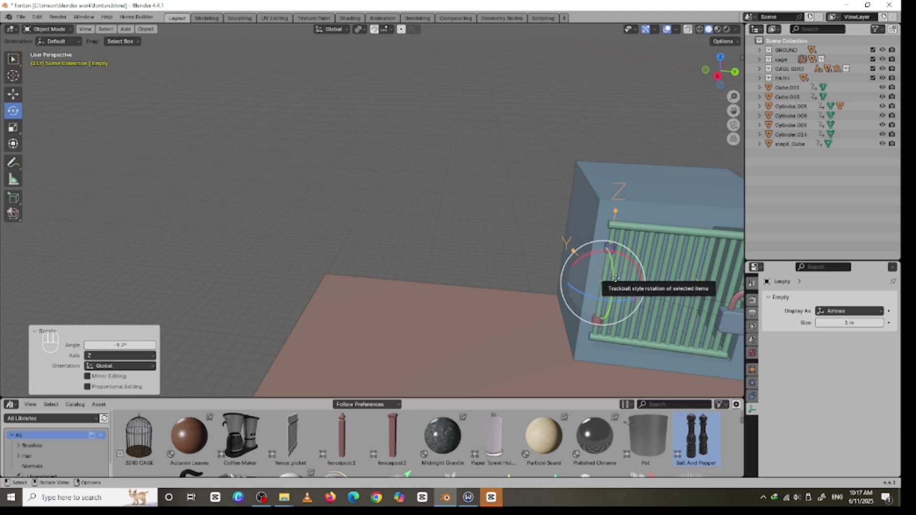
- Move the door assembly about 0.15 m along X and scale it to about 1.067 in front of the cage opening
key("g")
key("x")
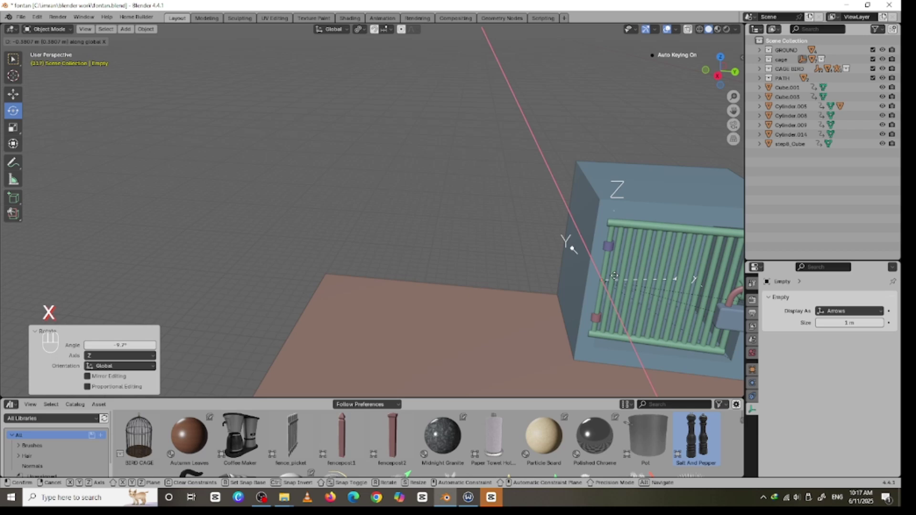
left_click(634, 283)
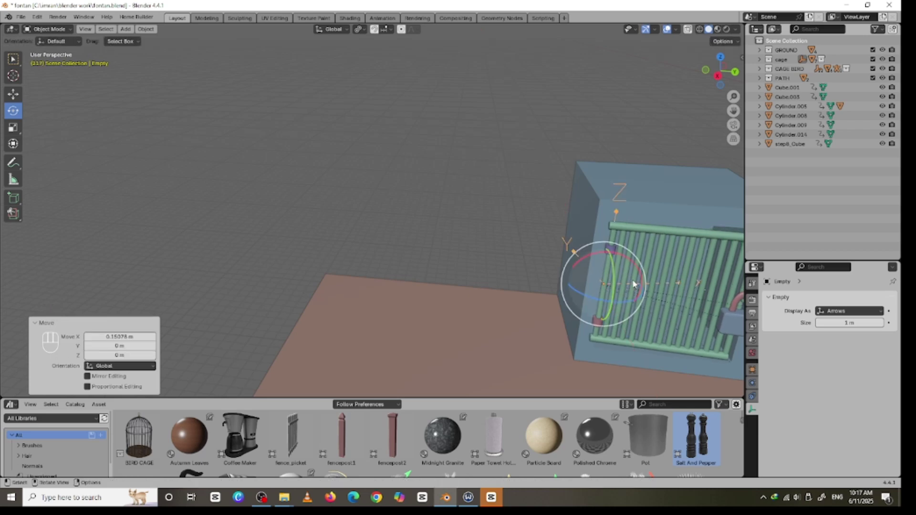
middle_click_drag(634, 282, 640, 233)
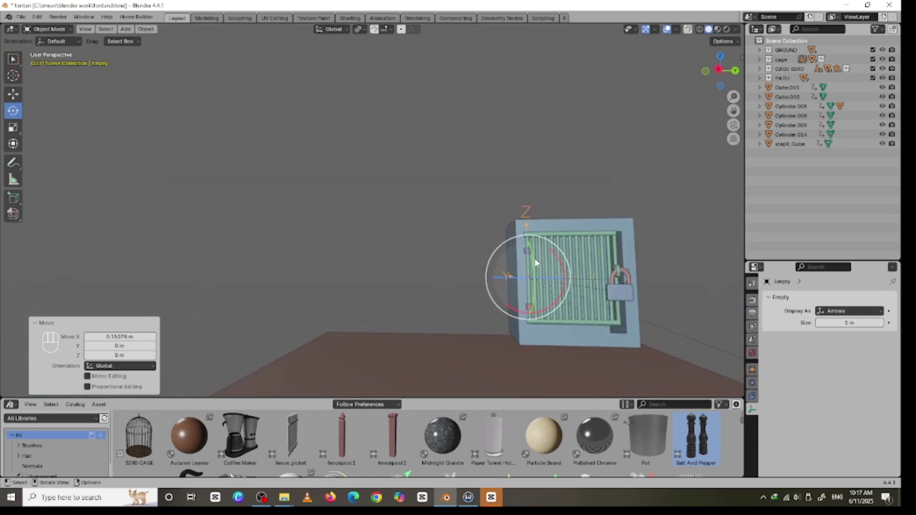
key("s")
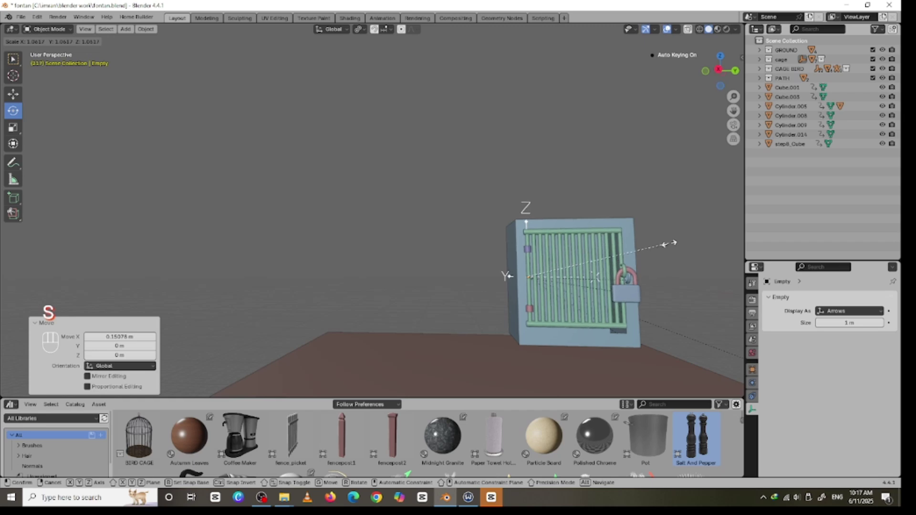
left_click(648, 246)
- Lower the door assembly about 0.43 m along Z and scale it up slightly to cover the cage opening
key("g")
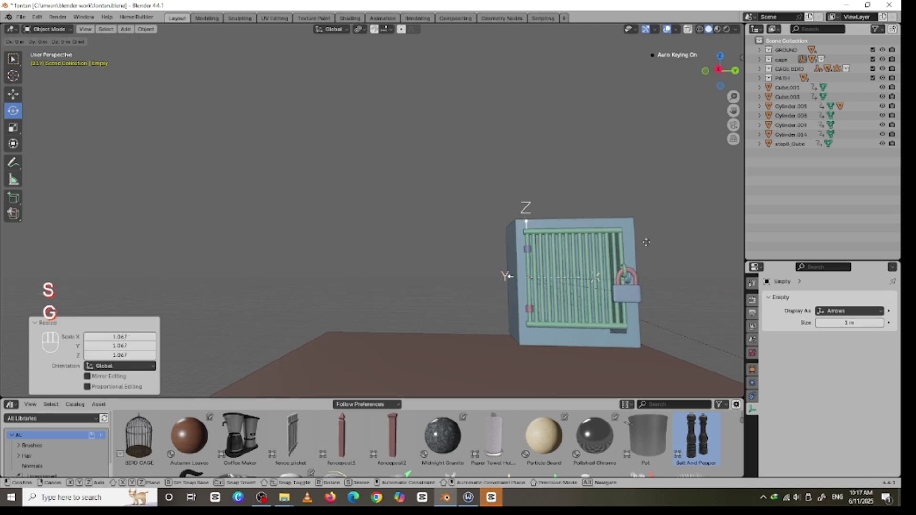
key("z")
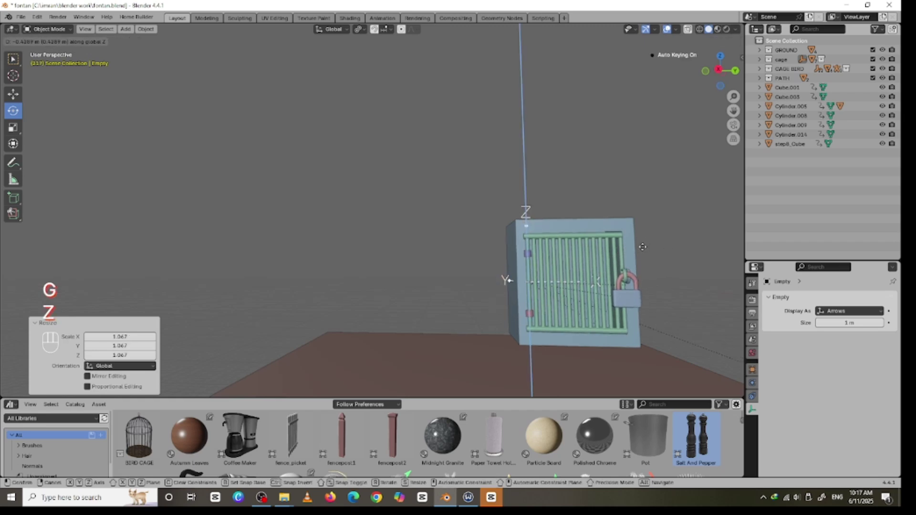
left_click(644, 248)
mouse_move(684, 260)
middle_mouse_down()
mouse_move(635, 260)
mouse_move(680, 264)
middle_mouse_up()
key("s")
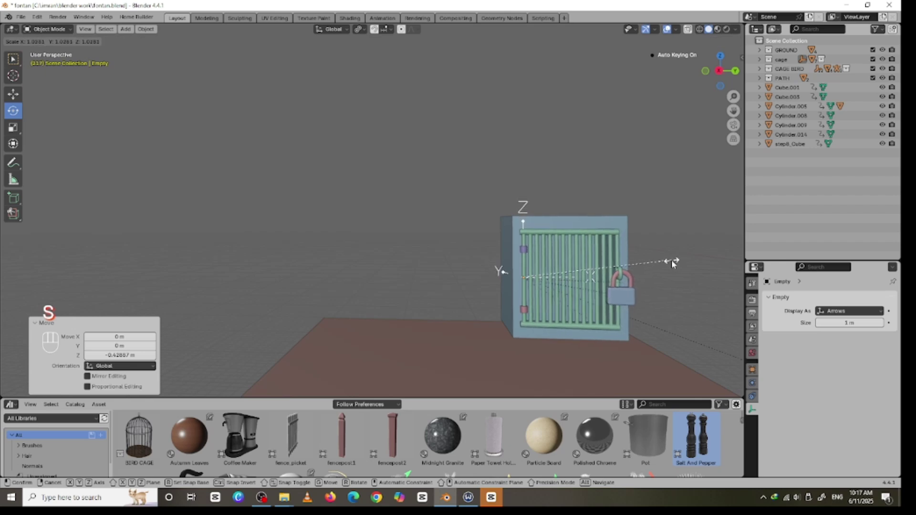
left_click(673, 260)
- Move the door assembly by its arrow empty about -0.91 m along X against the cage front
left_click(702, 245)
middle_click_drag(702, 244, 636, 244)
left_click(637, 247)
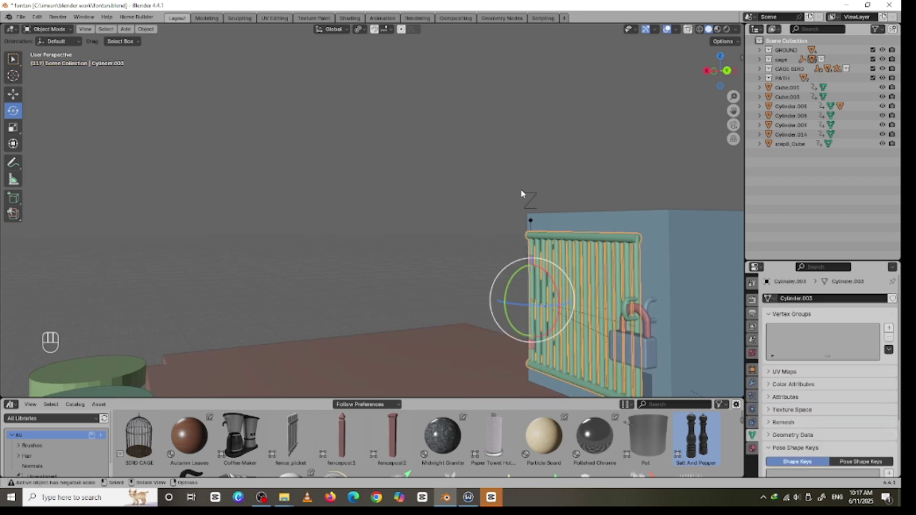
left_click(527, 200)
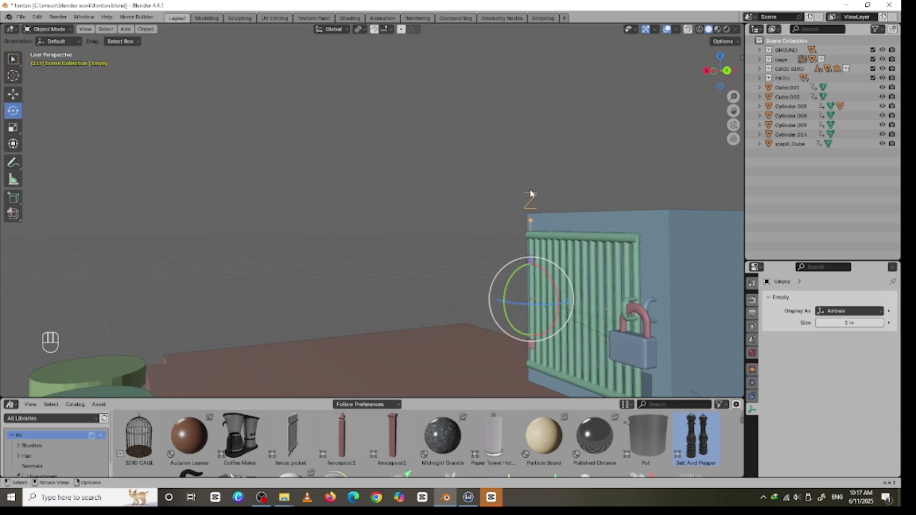
key("g")
key("y")
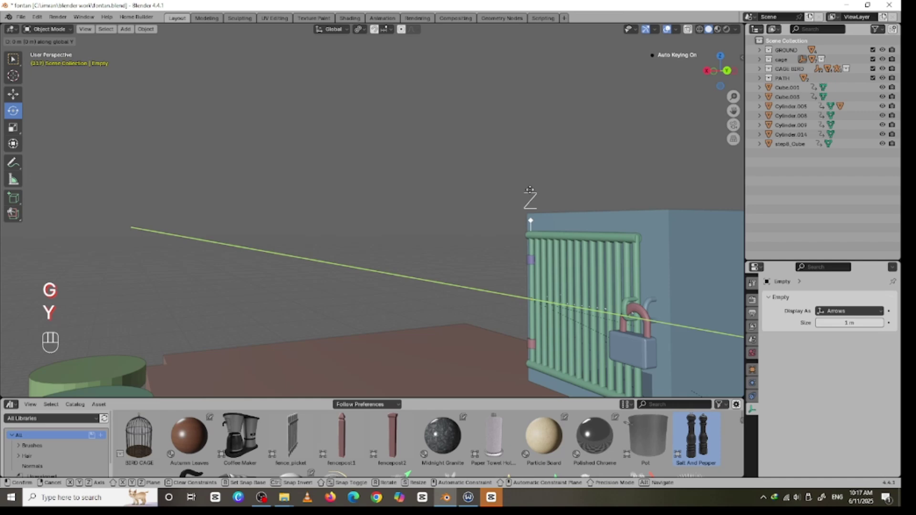
key("x")
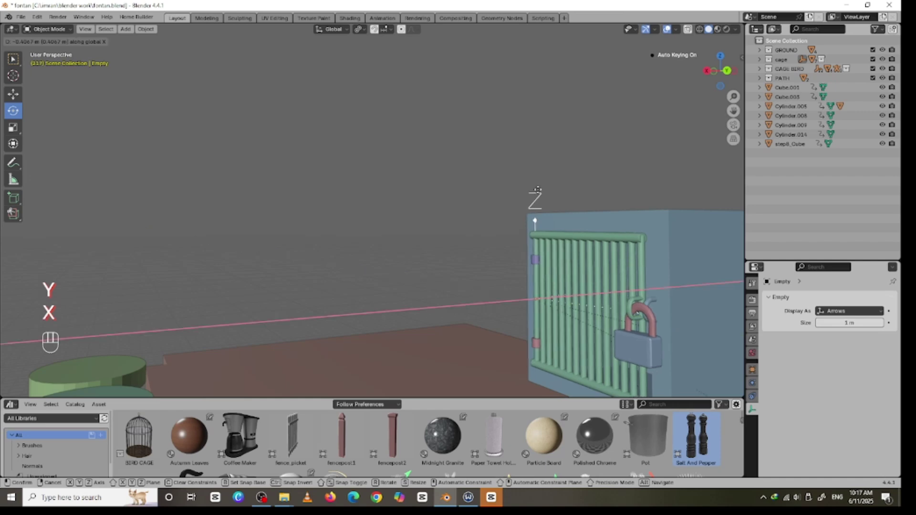
left_click(540, 190)
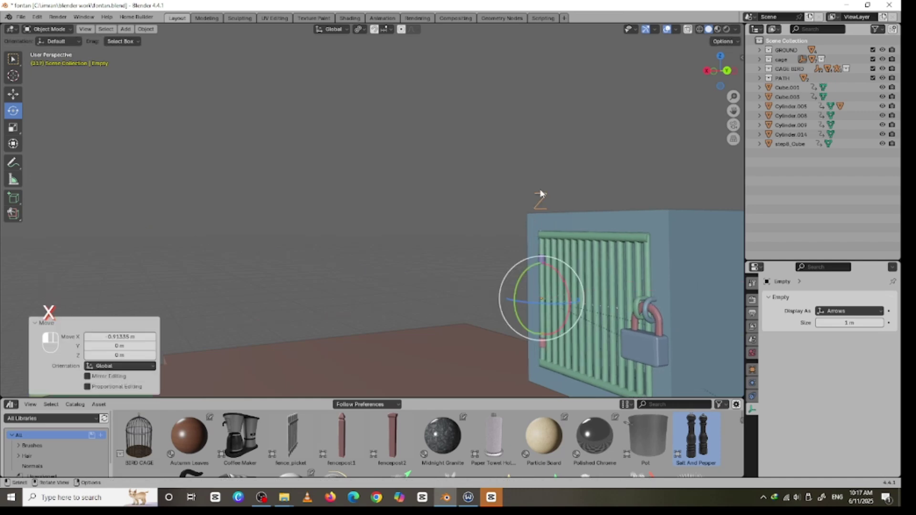
middle_click_drag(693, 180, 659, 329)
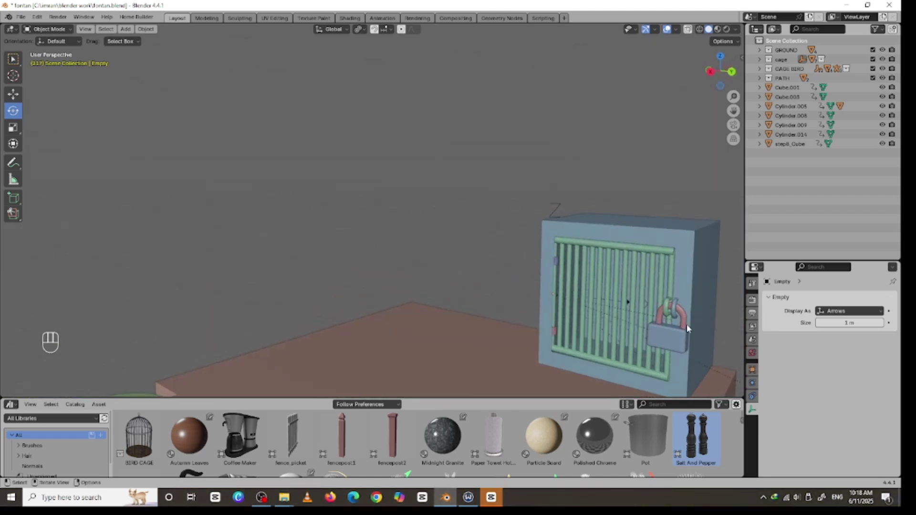
- Add a Basis and a Key 1 shape key to the padlock's shackle
left_click(687, 326)
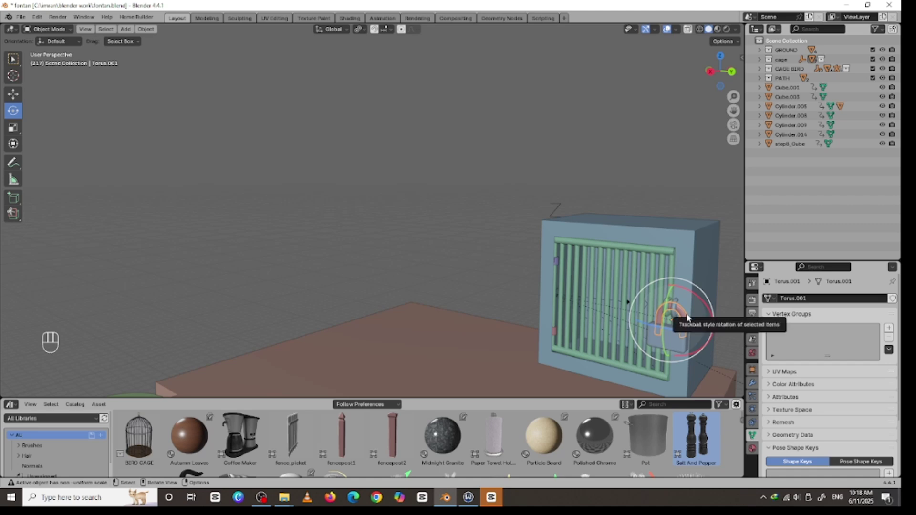
scroll(899, 334, "down", 4)
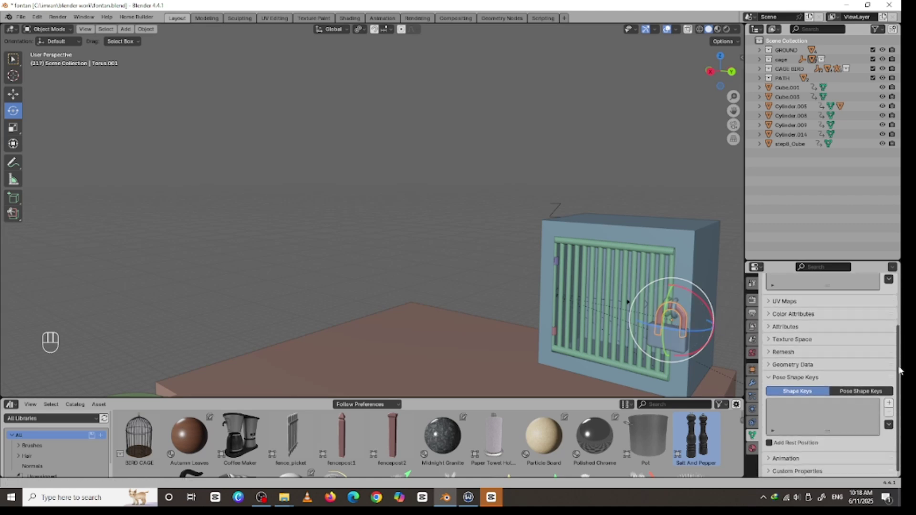
left_click(889, 403)
left_click(889, 403)
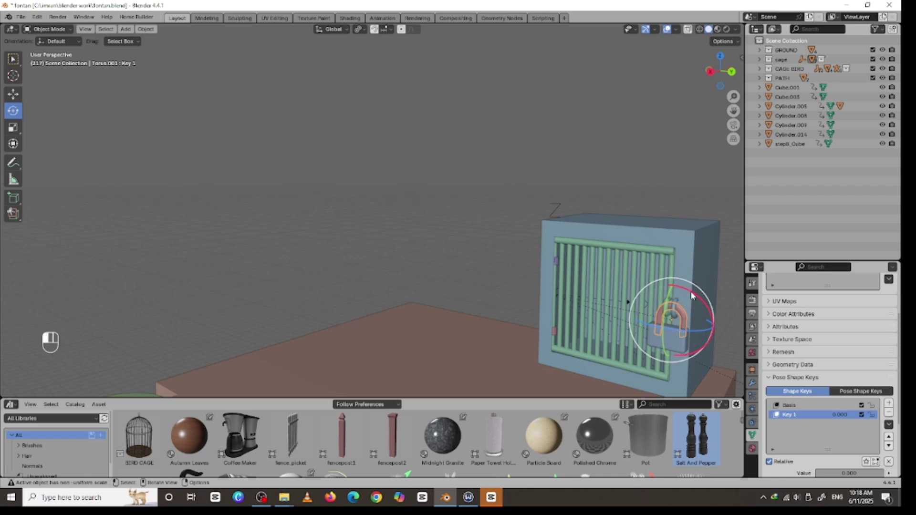
left_click_drag(692, 295, 655, 287)
key("Tab")
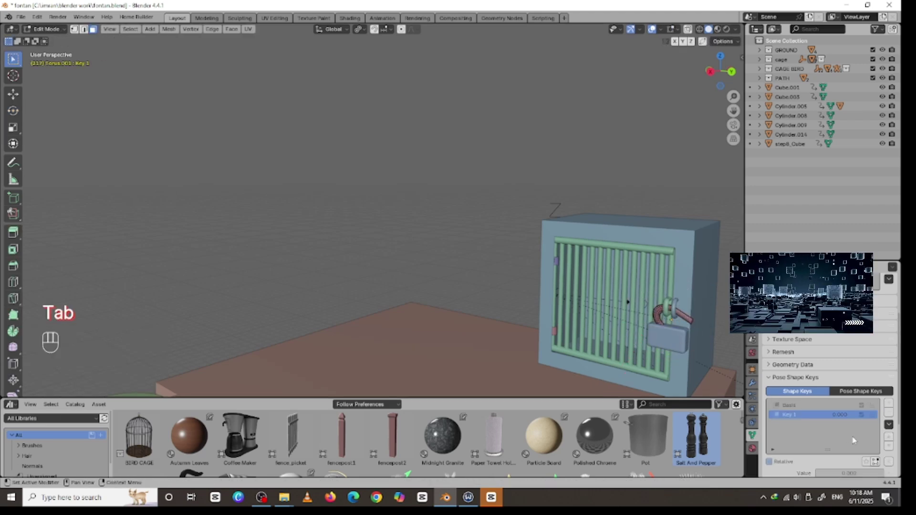
key("Tab")
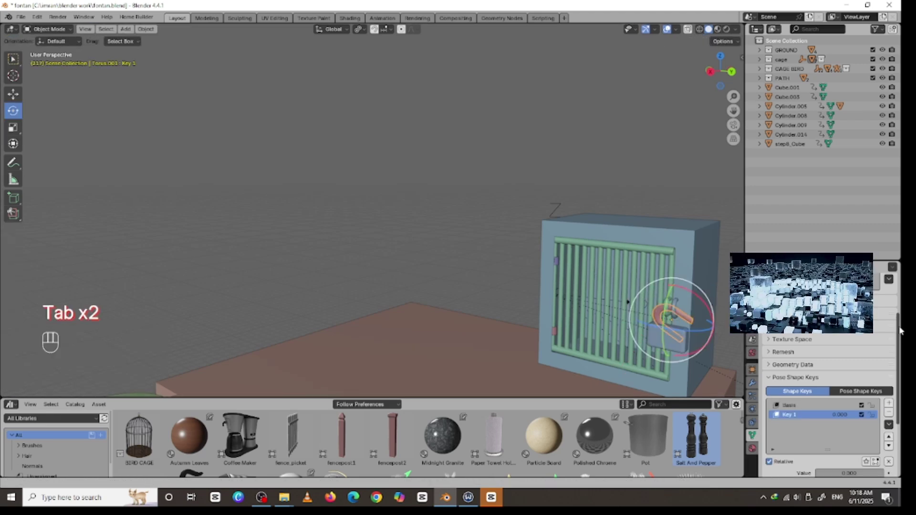
scroll(899, 331, "down", 4)
key("ctrl+z")
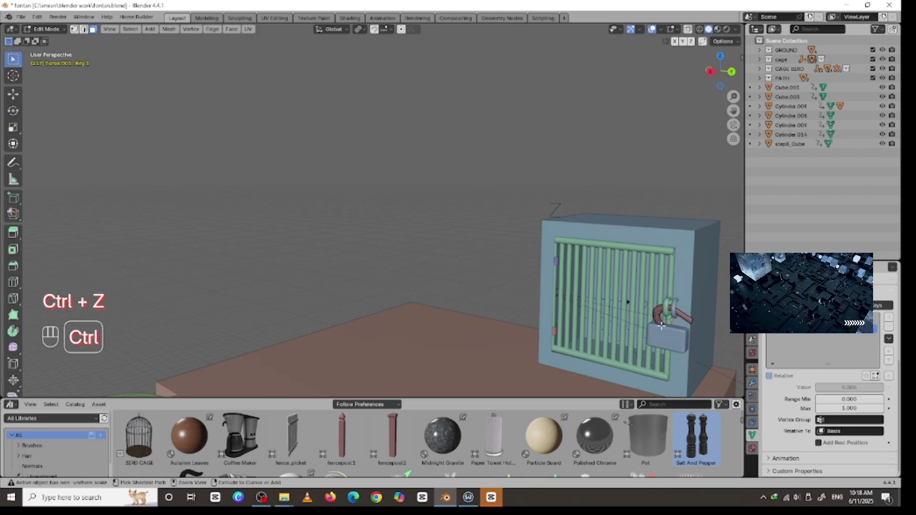
key("ctrl+z")
key("ctrl+z")
key("ctrl+z")
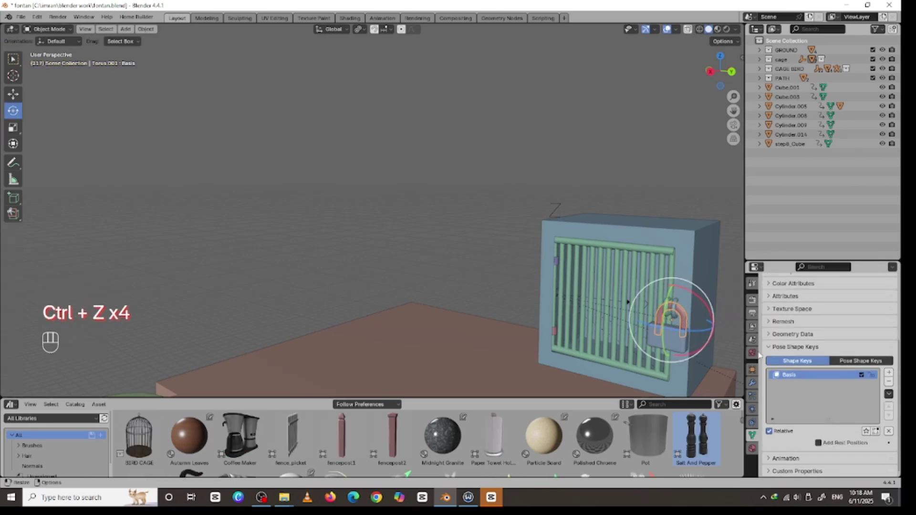
- In Key 1, rotate the whole shackle mesh about 45° around X and shift it along Y away from the hasp, towards the door bars
key("Tab")
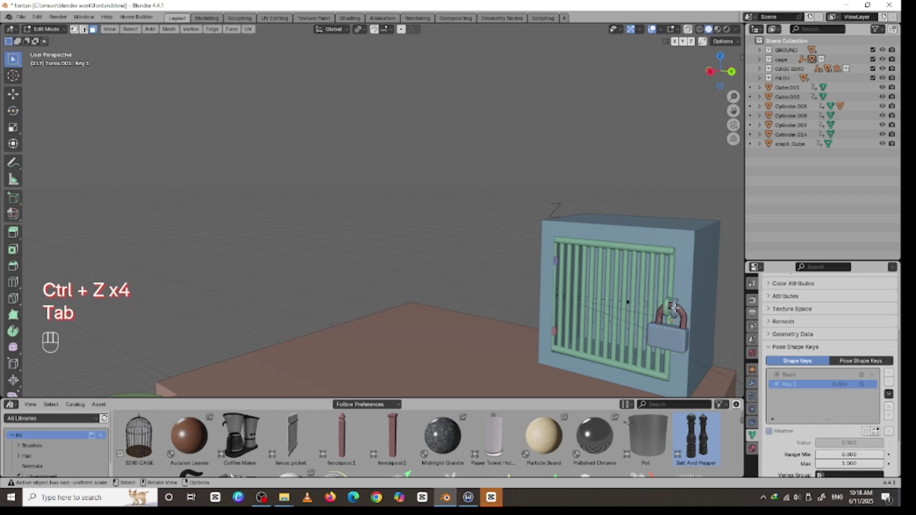
key("a")
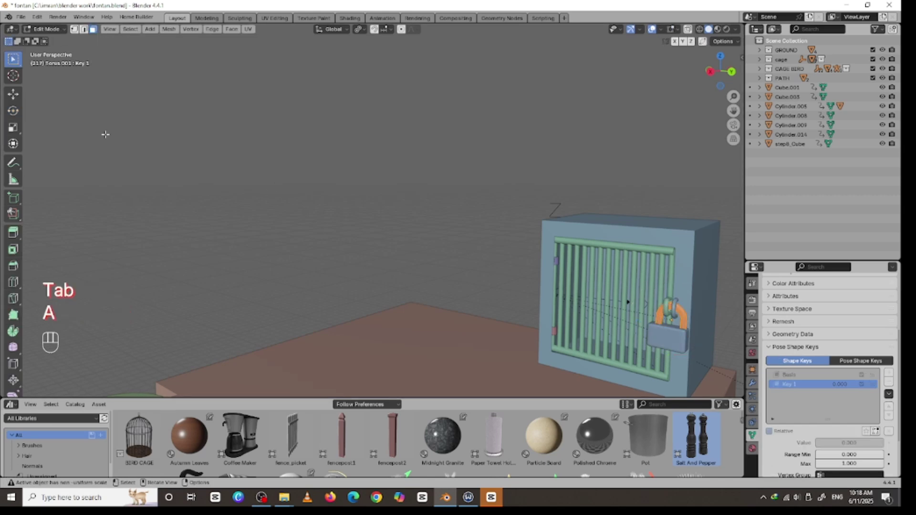
left_click(13, 110)
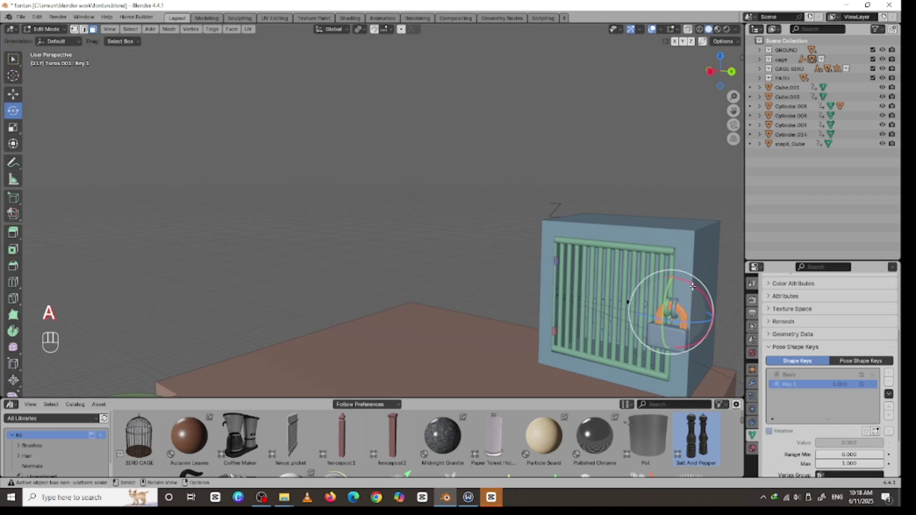
left_click_drag(692, 286, 668, 279)
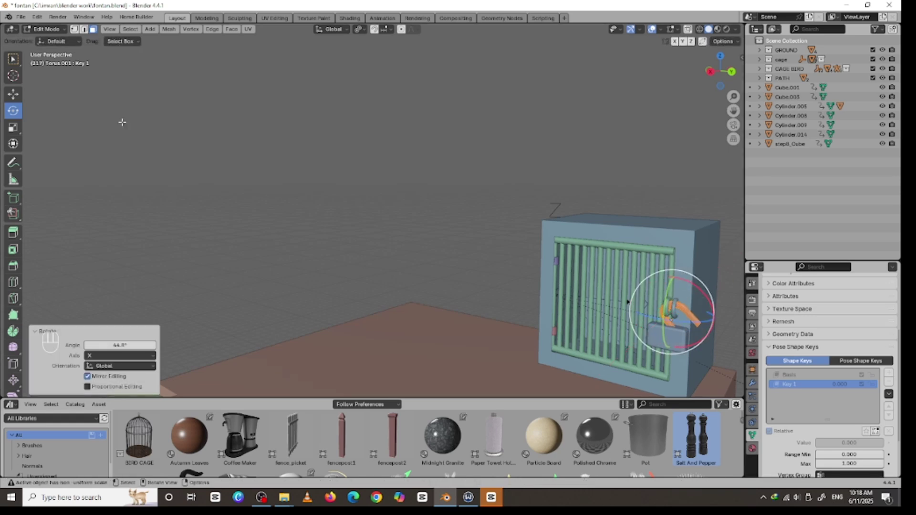
left_click(13, 94)
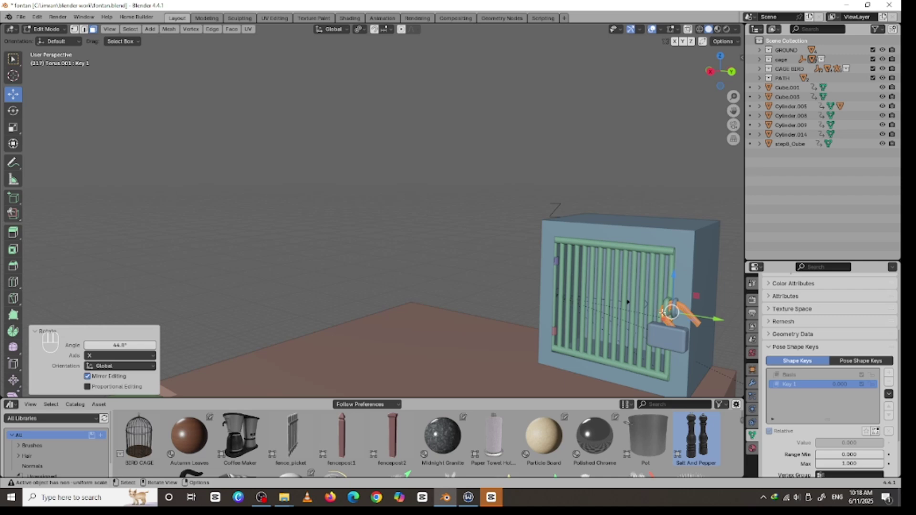
left_click_drag(713, 319, 669, 311)
key("Tab")
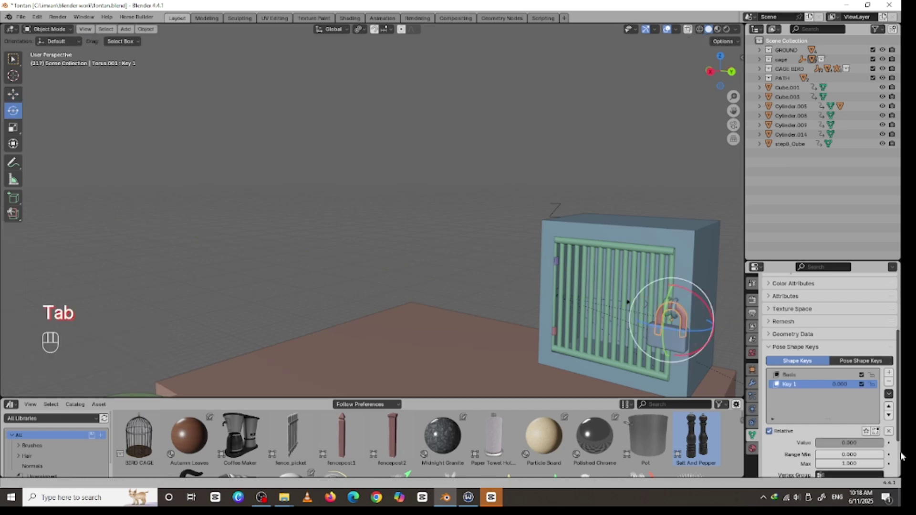
- Test the shackle's Key 1 shape key at value 1.000, return it to 0.000 and save the file
left_click_drag(846, 448, 883, 448)
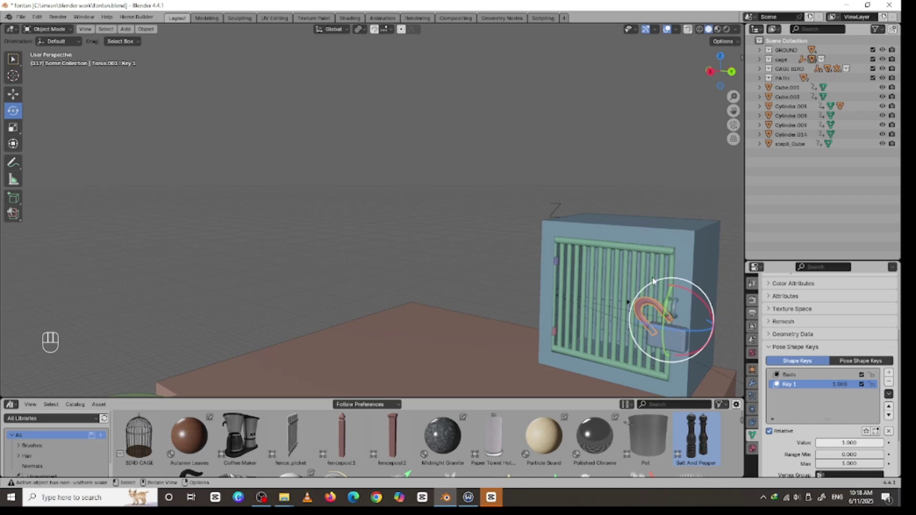
middle_click_drag(630, 276, 682, 257)
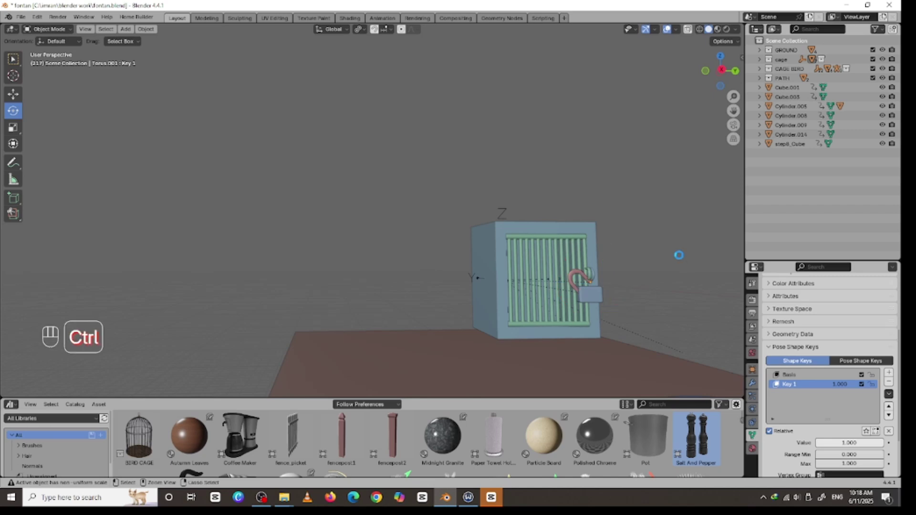
key("ctrl+s")
middle_click_drag(681, 259, 663, 269)
left_click(615, 301)
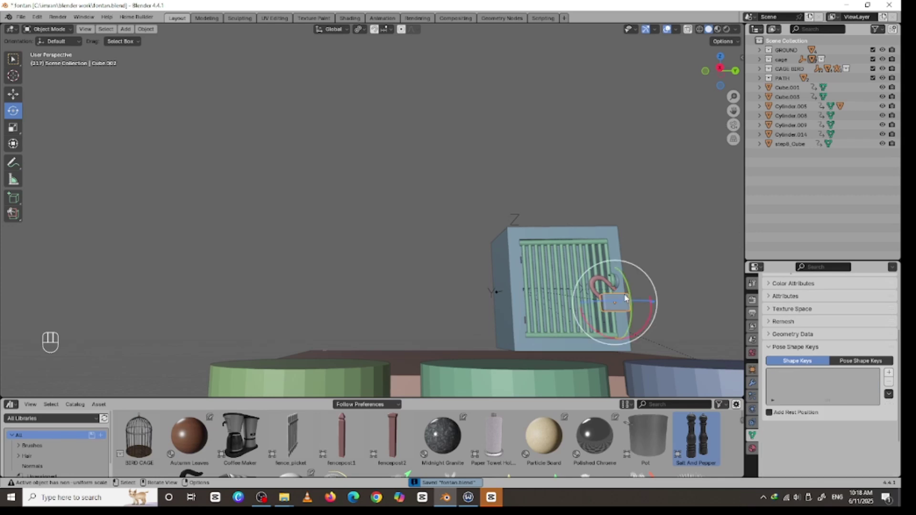
left_click(597, 286)
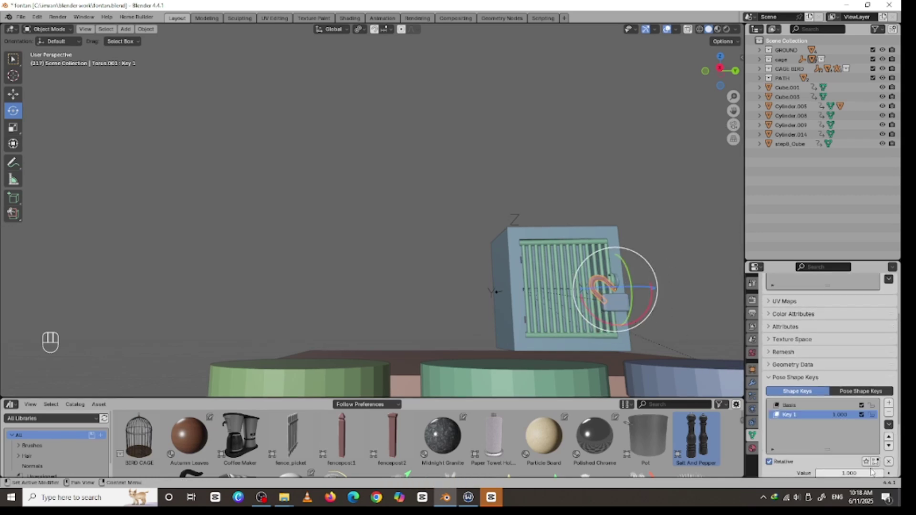
left_click_drag(874, 473, 840, 473)
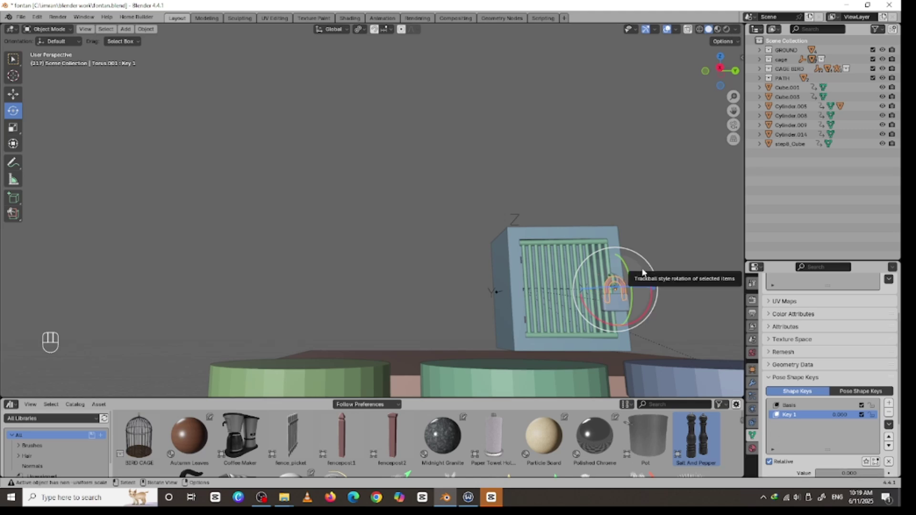
key("ctrl+s")
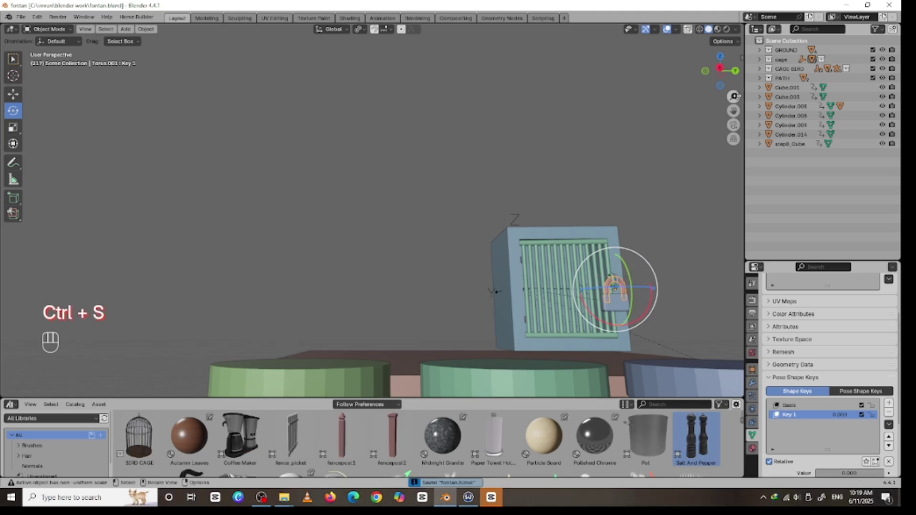
- Select the cage on the upper platform together with its barred door, padlock parts and arrow empty
scroll(659, 136, "down", 5)
middle_click_drag(659, 136, 669, 164)
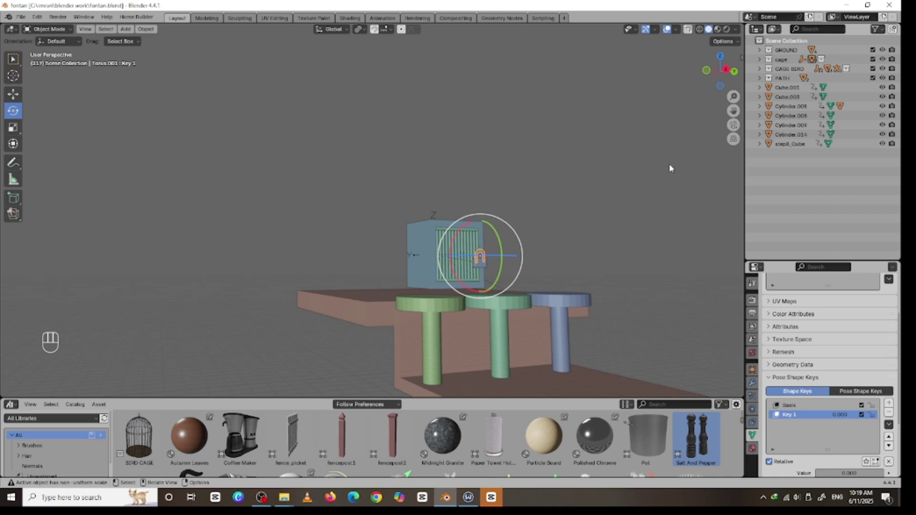
middle_click_drag(639, 199, 617, 205)
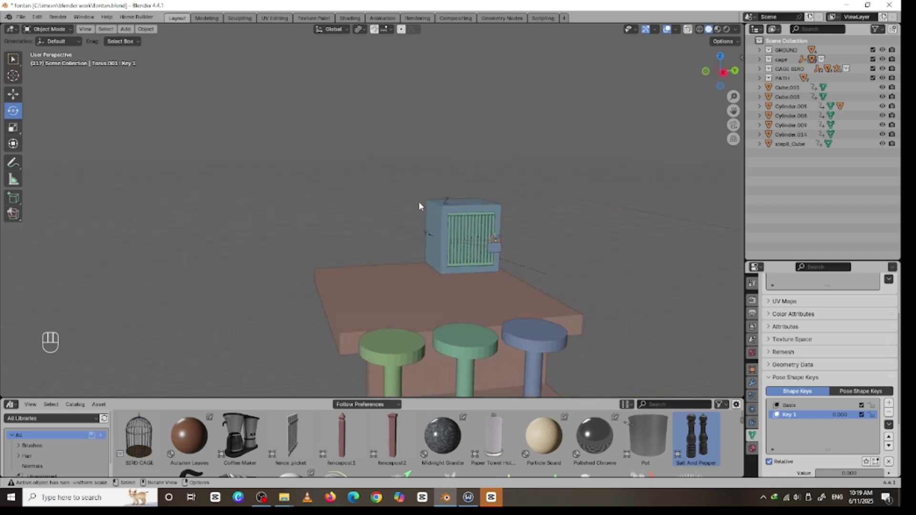
left_click(450, 199)
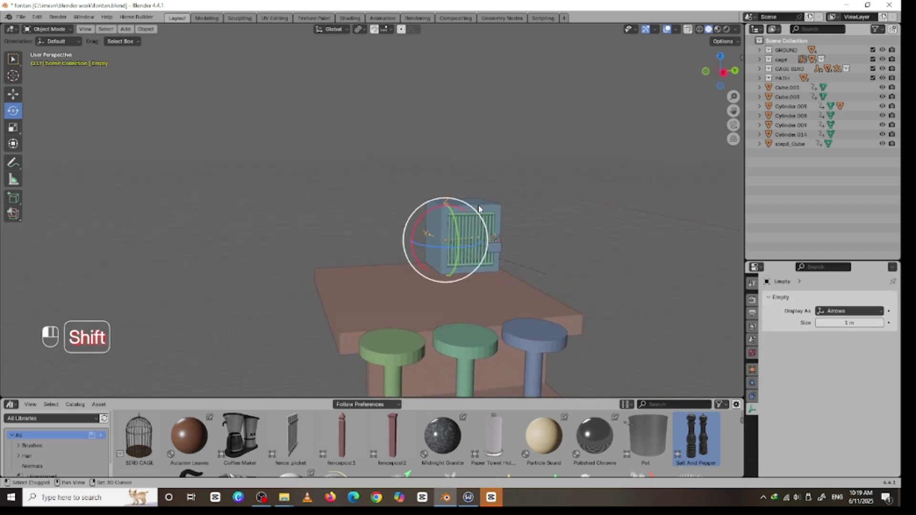
left_click(455, 186, "shift")
left_click_drag(419, 187, 524, 243)
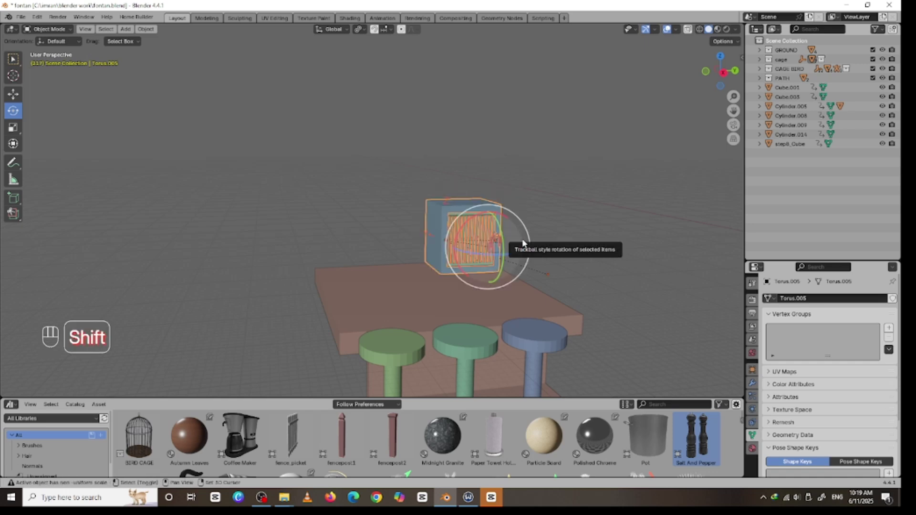
- Try to duplicate the selected cage assembly twice along Y, the first copy offset about -10.28 m
key("shift+d")
key("y")
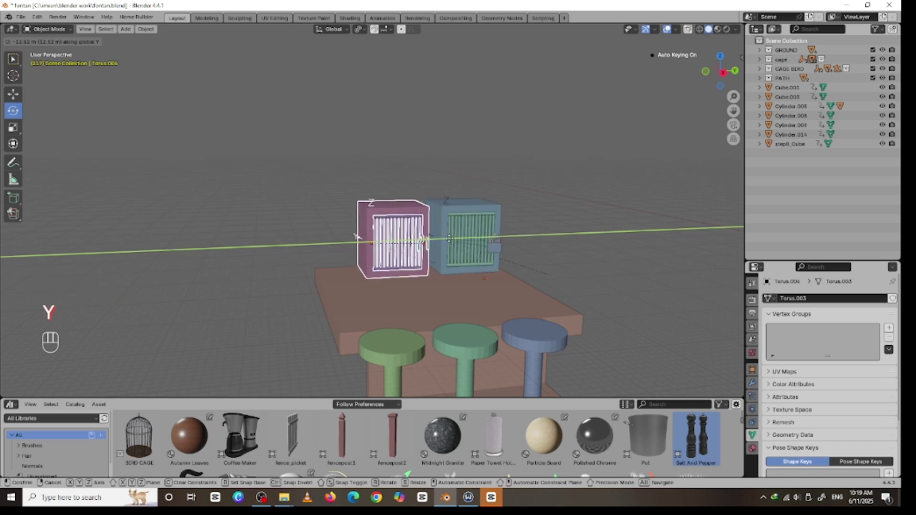
left_click(465, 245)
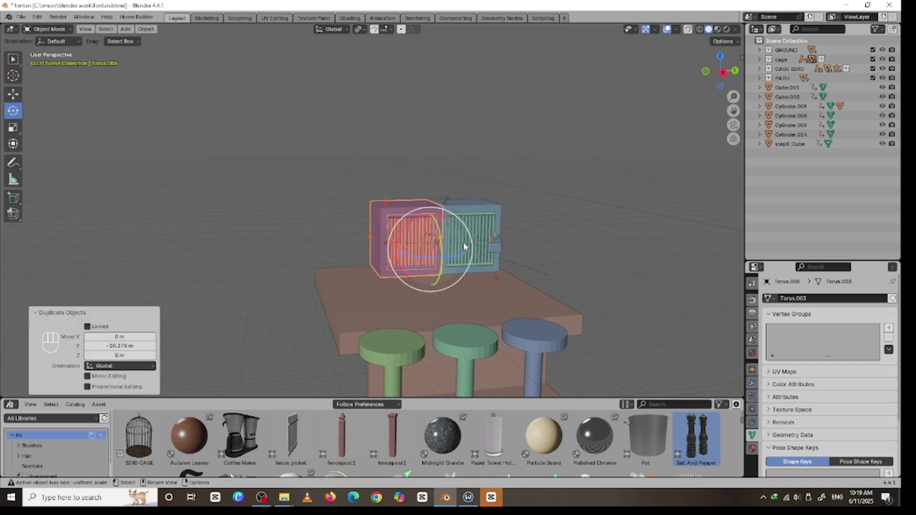
key("shift+d")
key("y")
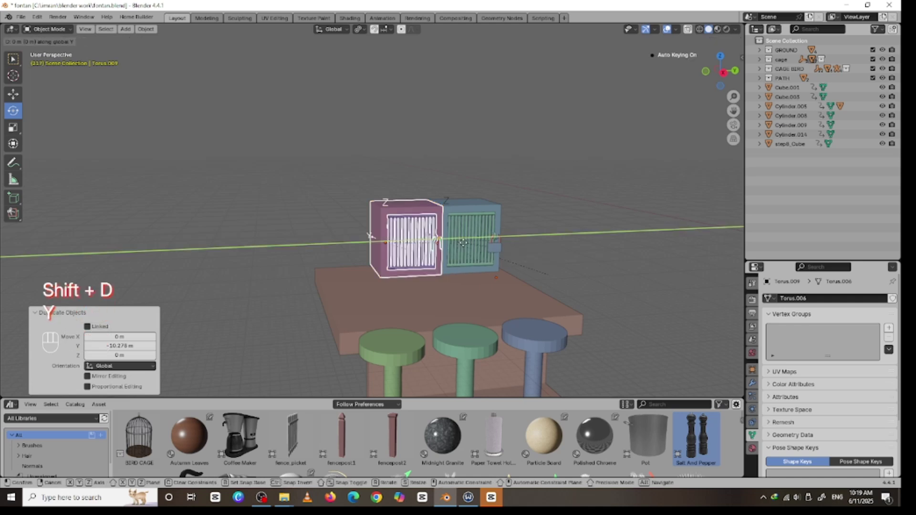
left_click(399, 257)
left_click(605, 220)
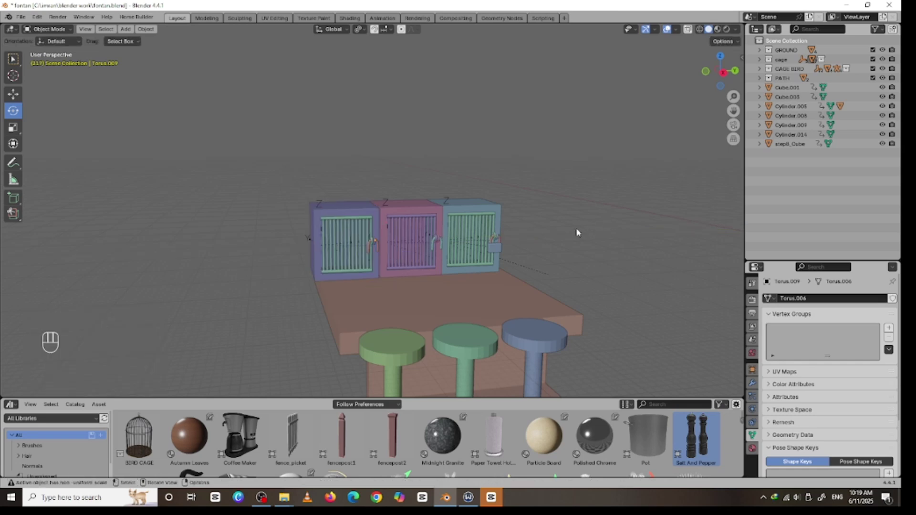
key("ctrl+z")
key("ctrl+z")
key("ctrl+z")
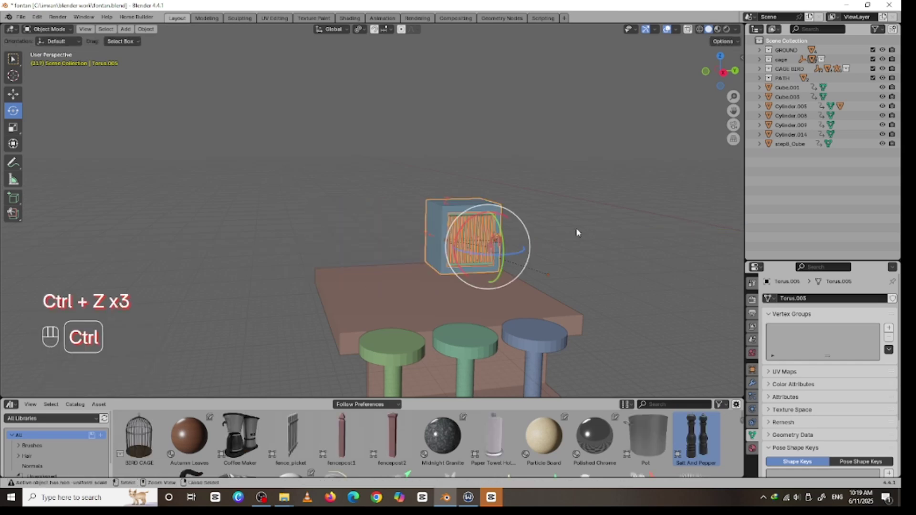
- Add the padlock body to the cage selection and duplicate the assembly about -10.23 m along Y
left_click_drag(447, 168, 532, 250)
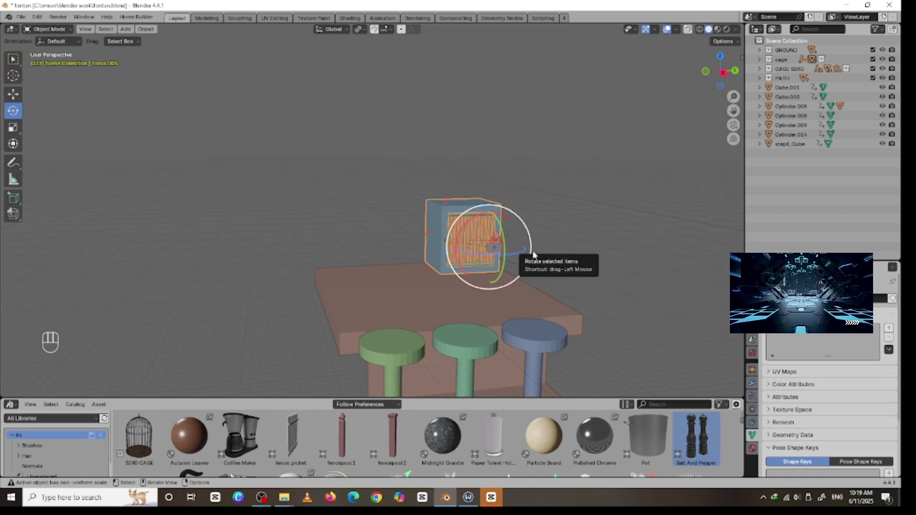
key("shift+d")
key("y")
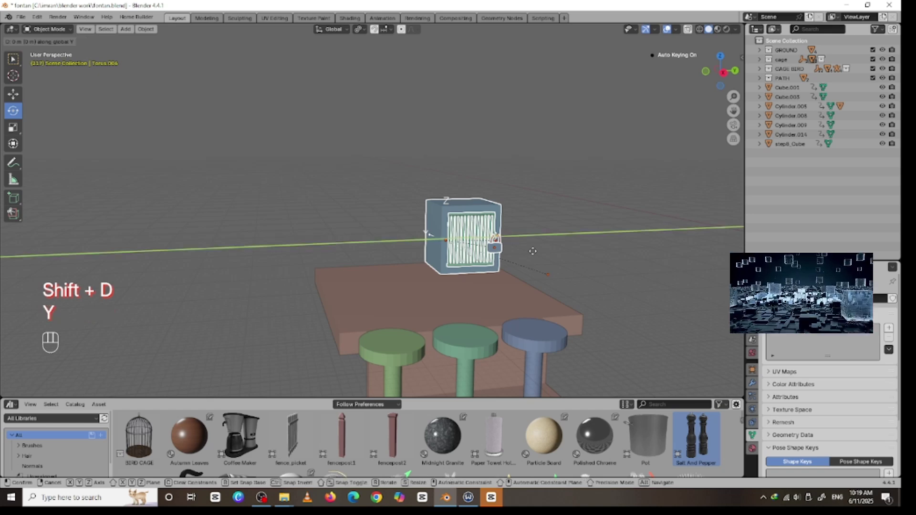
left_click(474, 251)
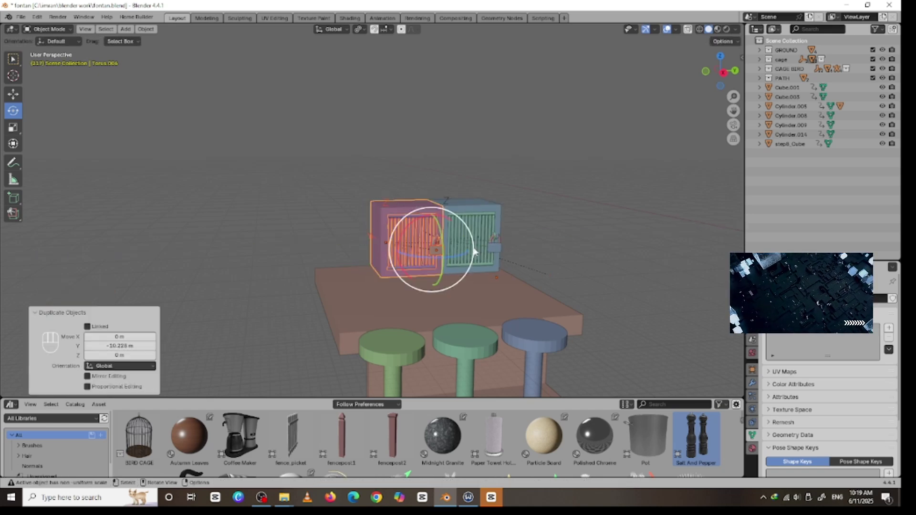
- Duplicate the second cage assembly about -10.3 m along Y to complete a row of three cages
key("KP_7")
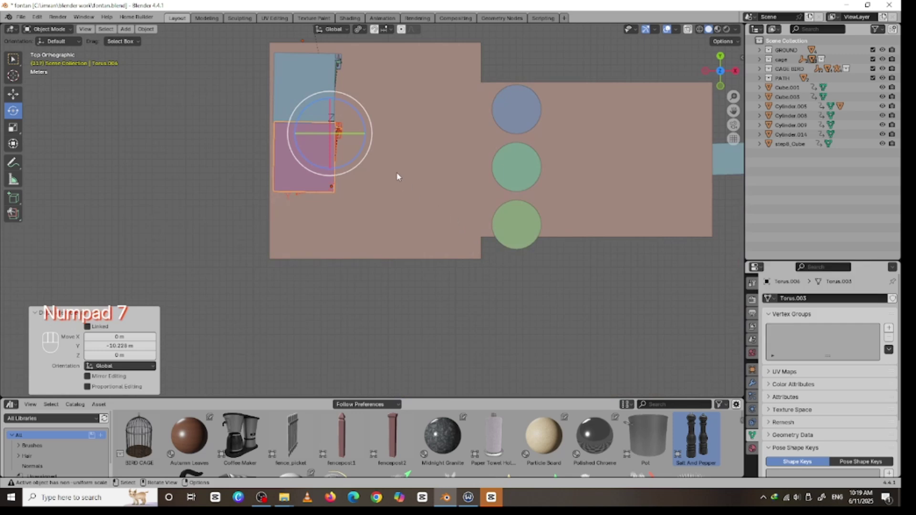
key("shift")
key("shift+d")
key("y")
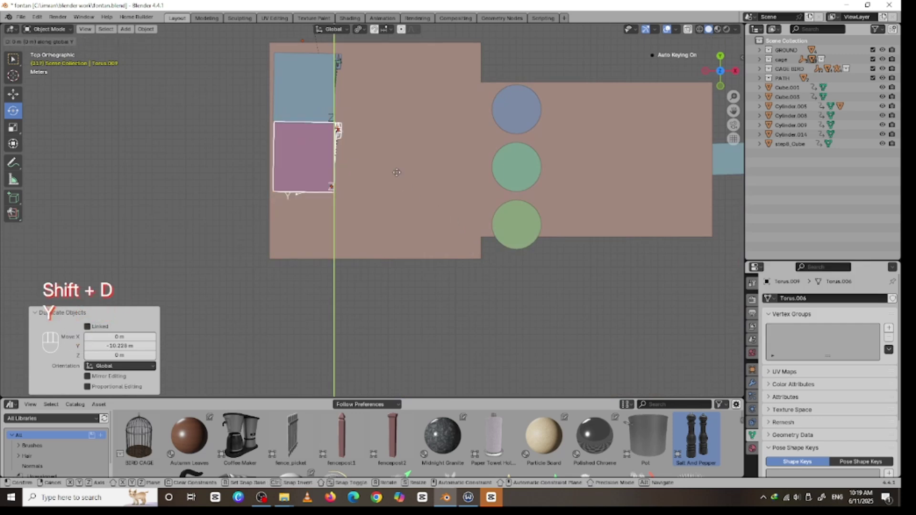
left_click(378, 246)
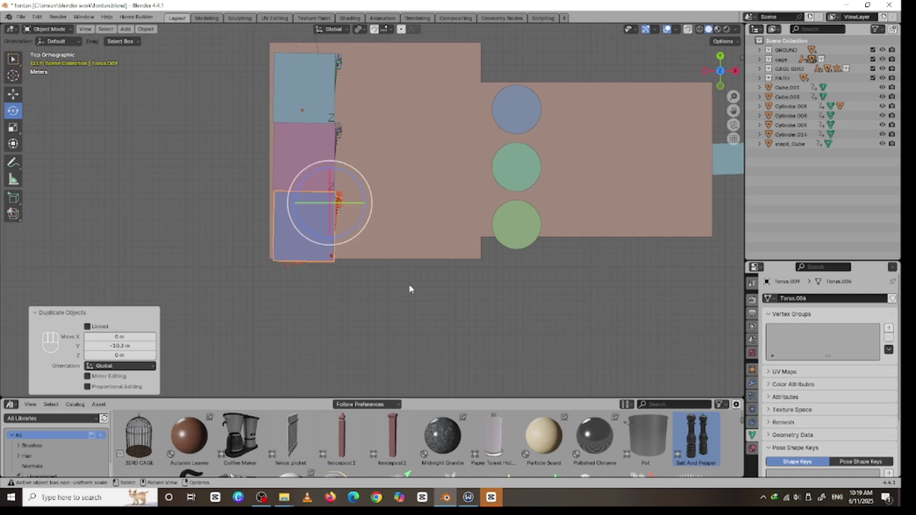
middle_click_drag(409, 287, 288, 190)
left_click(602, 198)
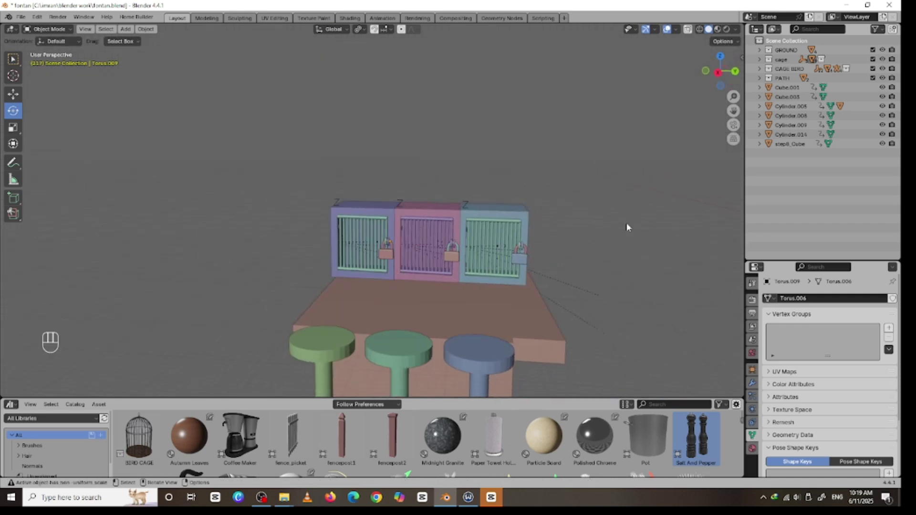
- Put all three cage boxes into Edit Mode together and select their top faces
middle_click_drag(625, 224, 525, 207)
left_click(525, 206)
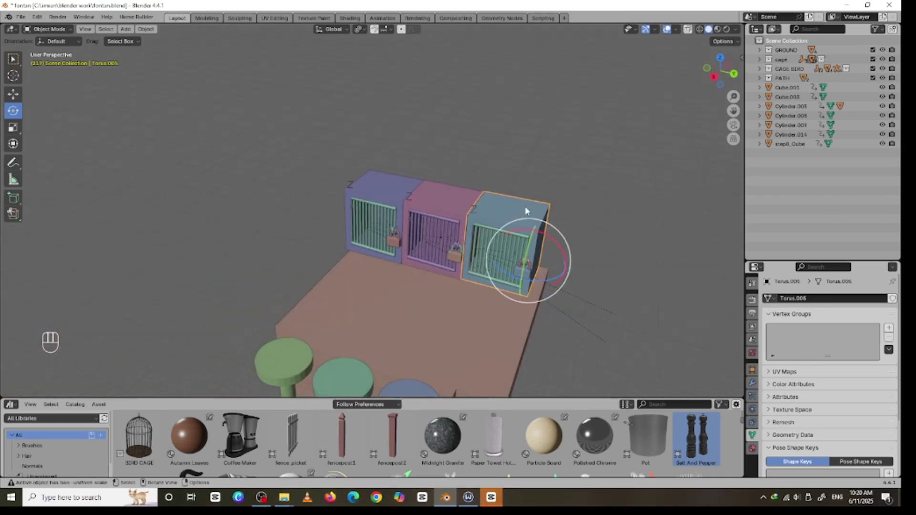
left_click(468, 201, "shift")
left_click(361, 181, "shift")
key("Tab")
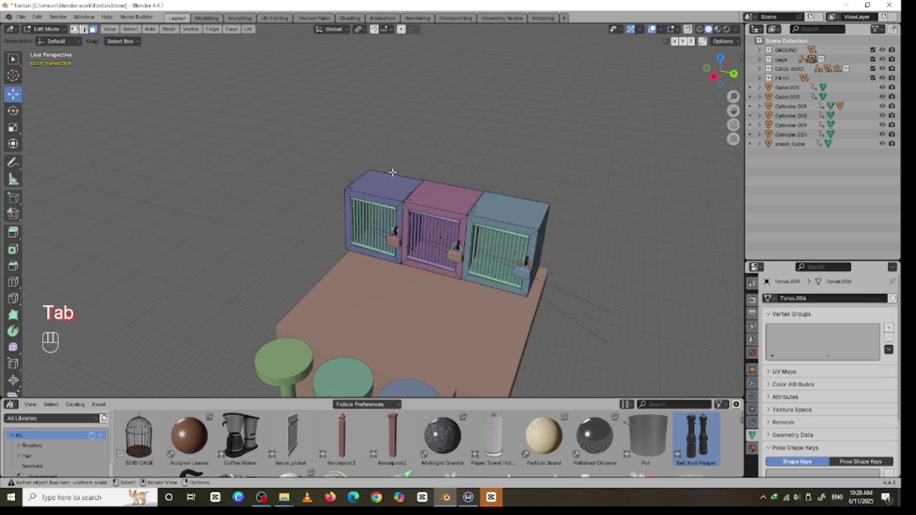
left_click_drag(403, 180, 437, 196)
left_click(515, 207, "shift")
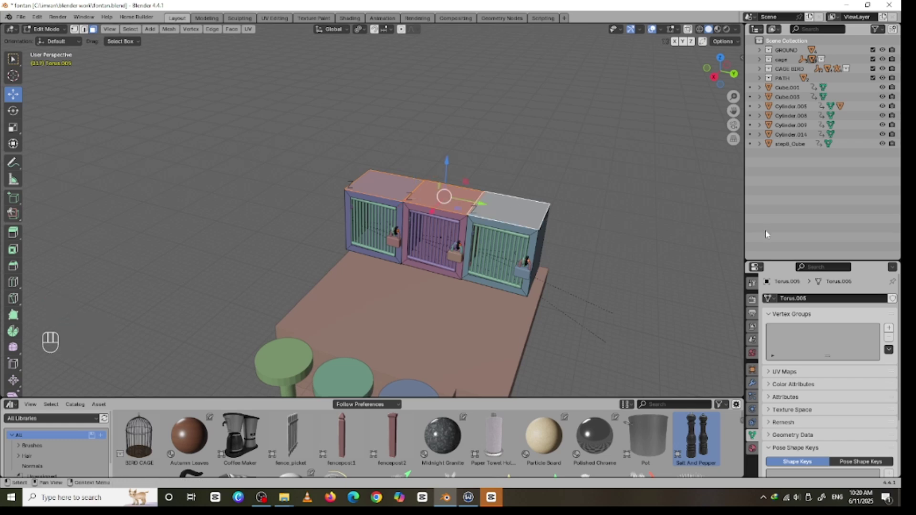
- Try to add a roof to the three selected top faces with Building Tools
key("n")
key("n")
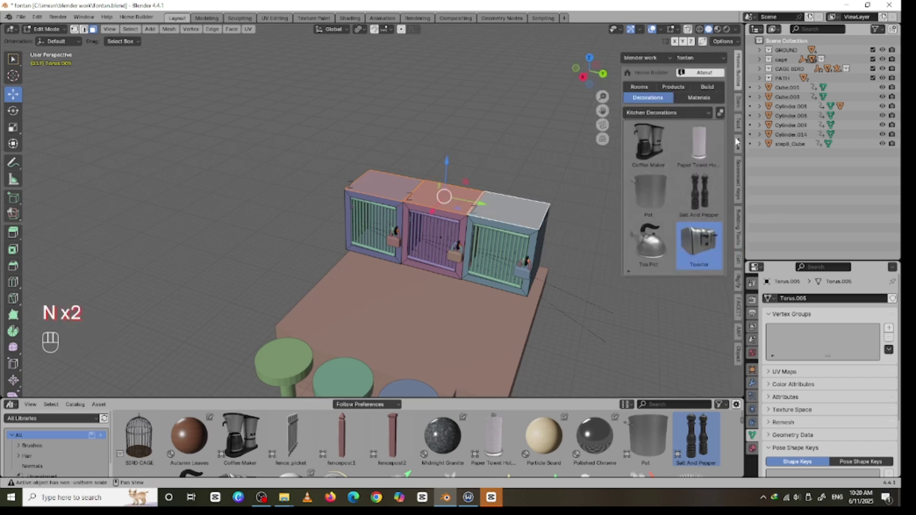
left_click(738, 223)
left_click(708, 81)
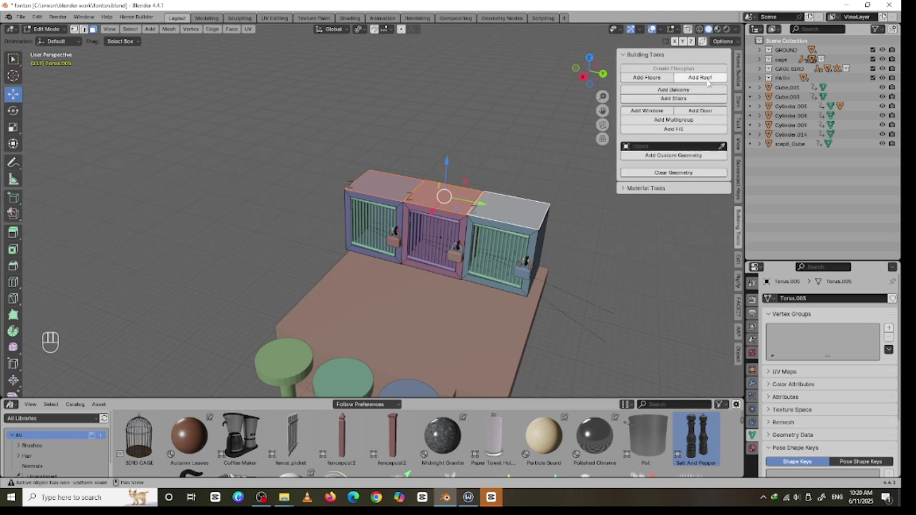
left_click(707, 80)
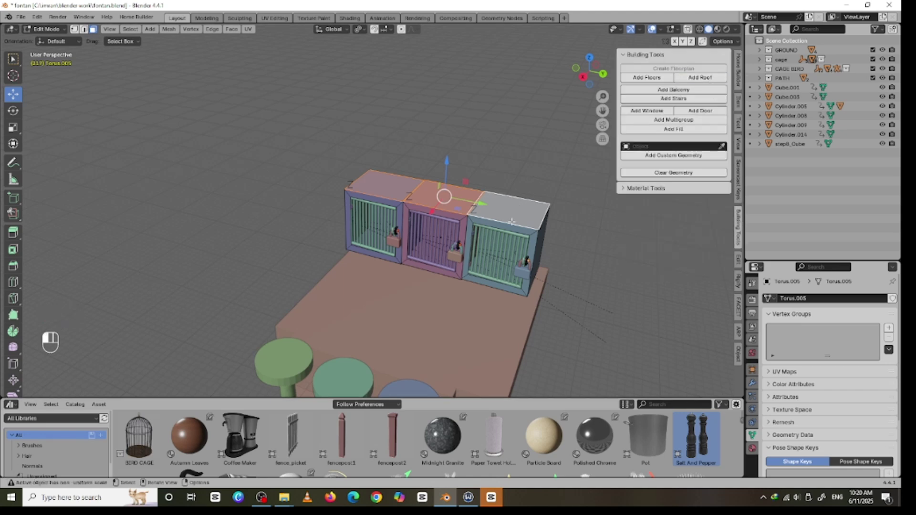
- Try the Building Tools roof on the blue cage's top face alone, then on the purple cage's top face
left_click(699, 79)
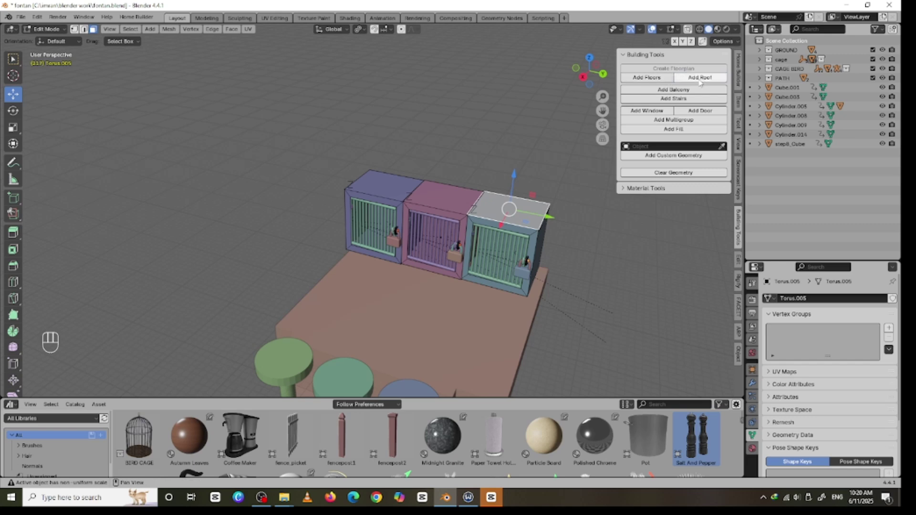
left_click(700, 80)
middle_click_drag(527, 245, 555, 212)
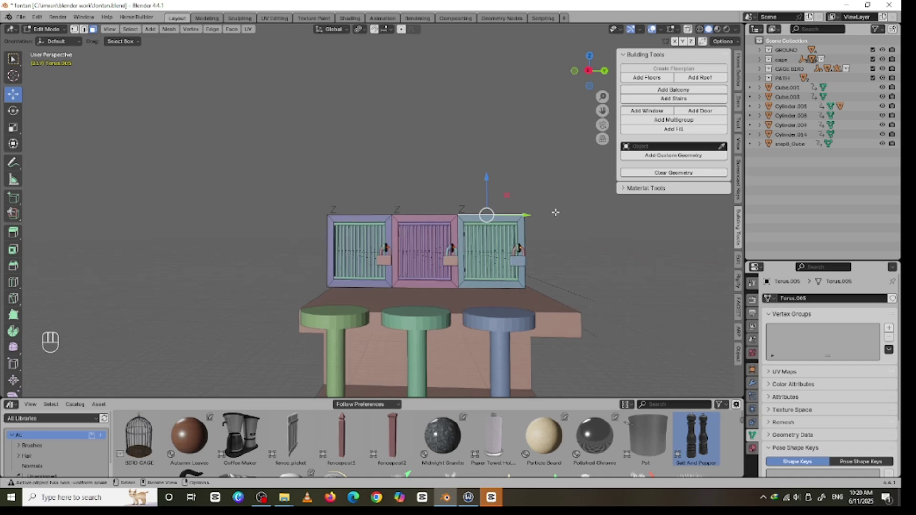
left_click(697, 78)
left_click(697, 80)
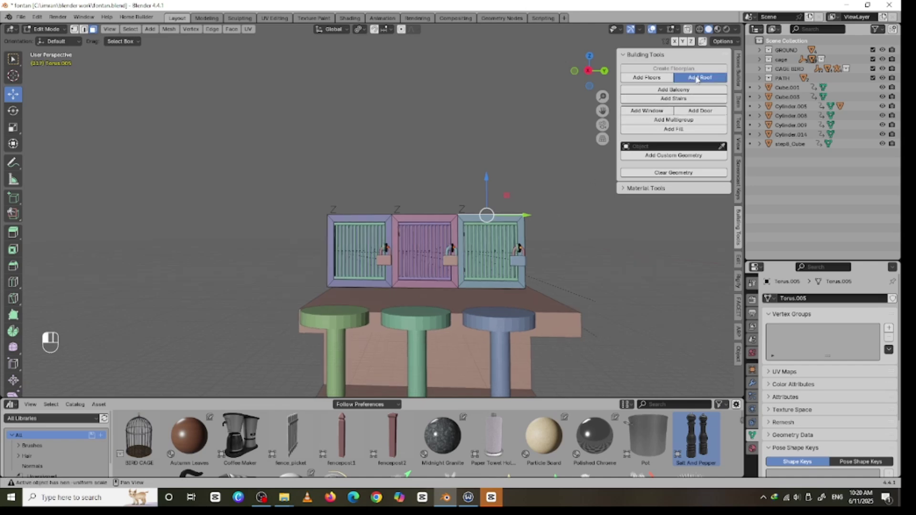
middle_click_drag(482, 205, 455, 191)
left_click(454, 191)
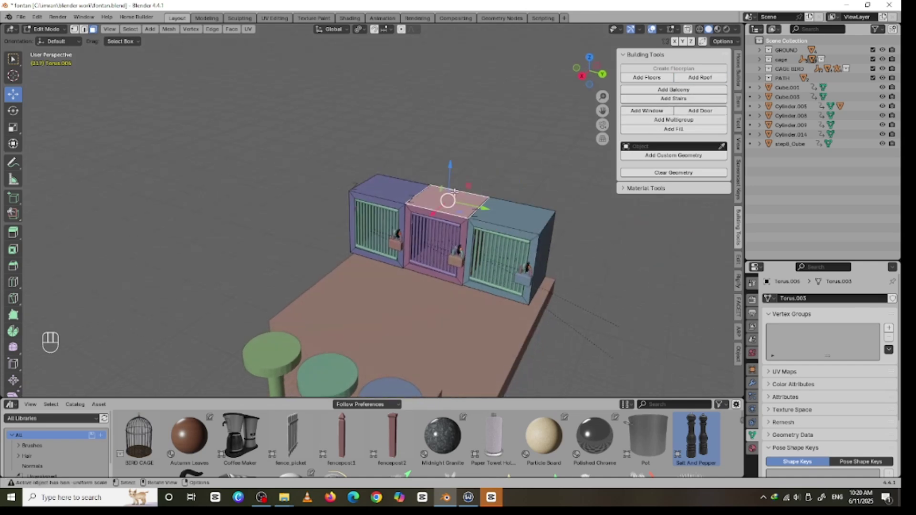
left_click(398, 187)
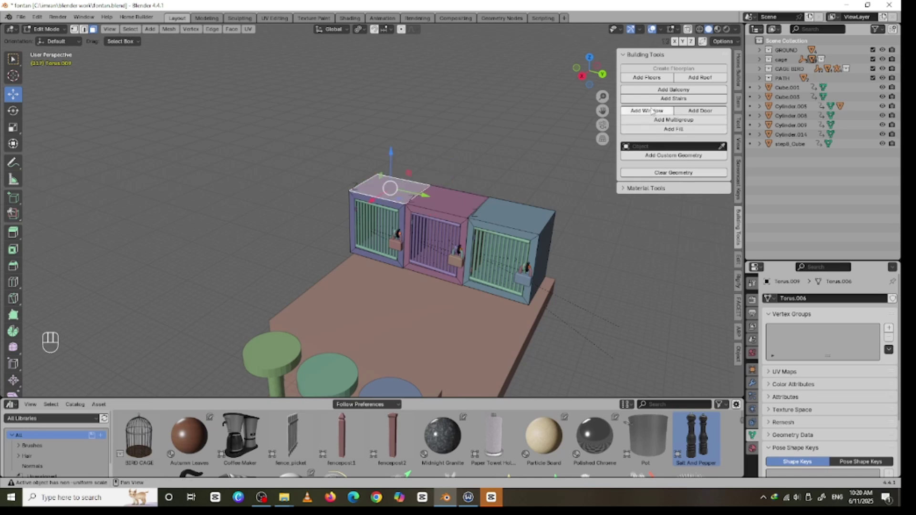
left_click(700, 78)
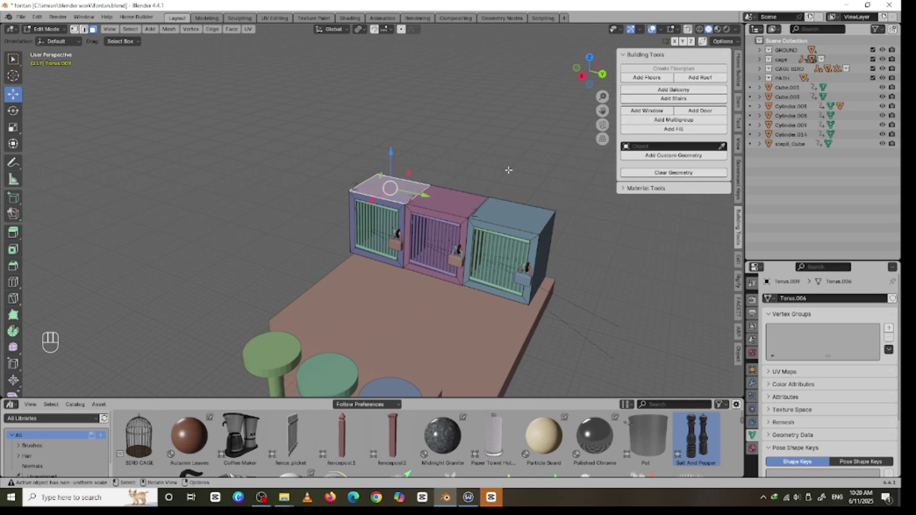
- Select the top faces of all three cages and extrude them slightly upward
left_click(458, 209, "shift")
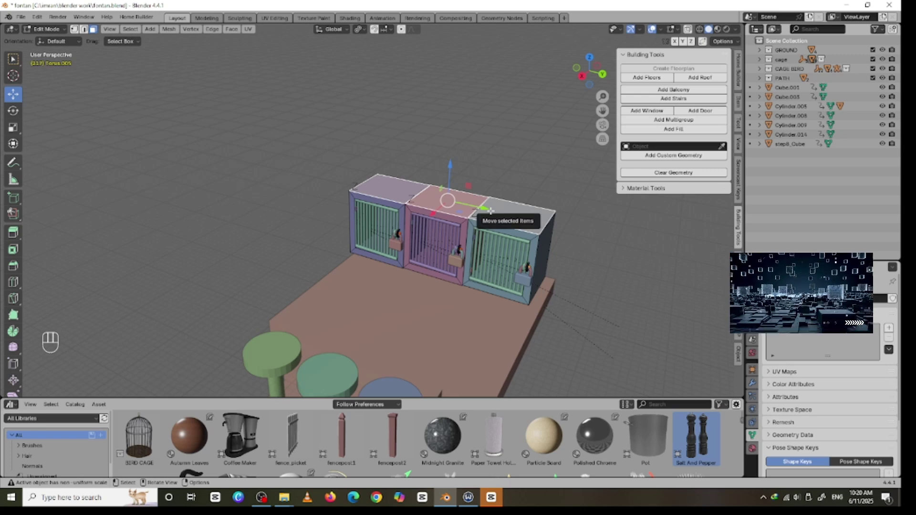
key("e")
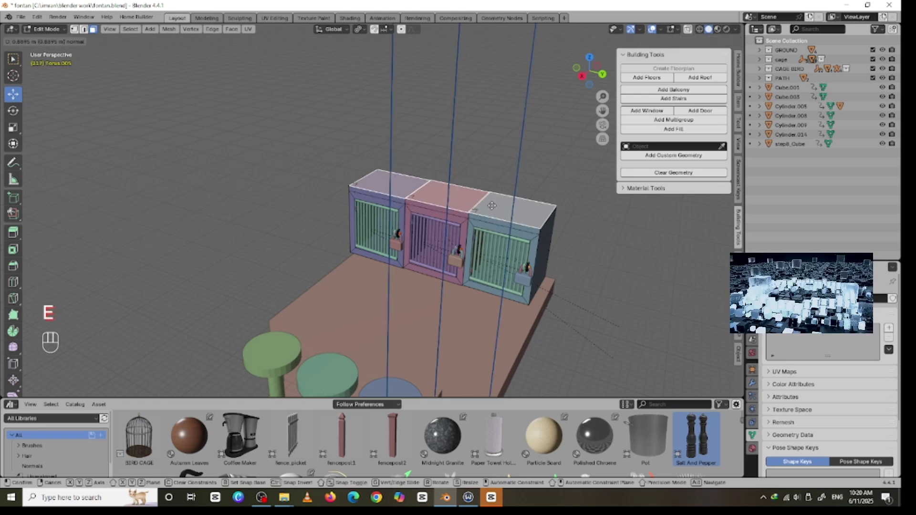
left_click(492, 206)
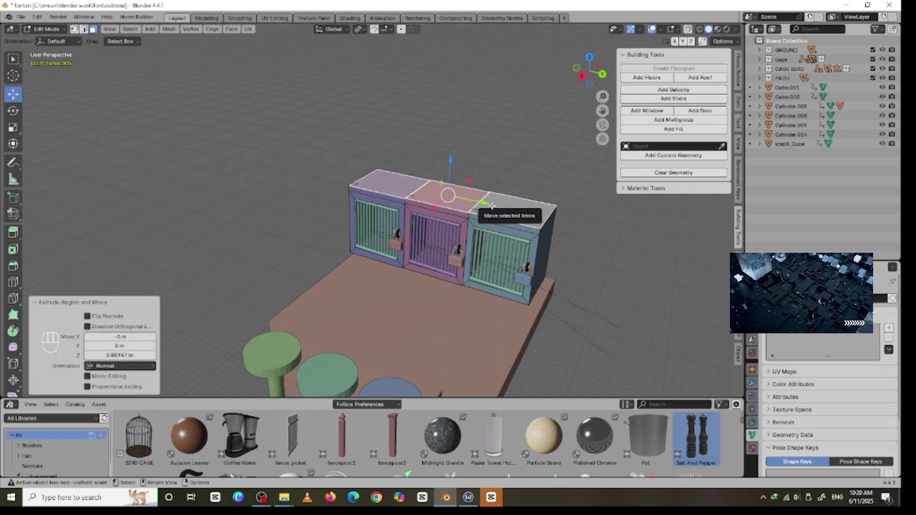
- Inset the three top faces by 1.874 m and extrude the inner faces downward into shallow recesses
key("i")
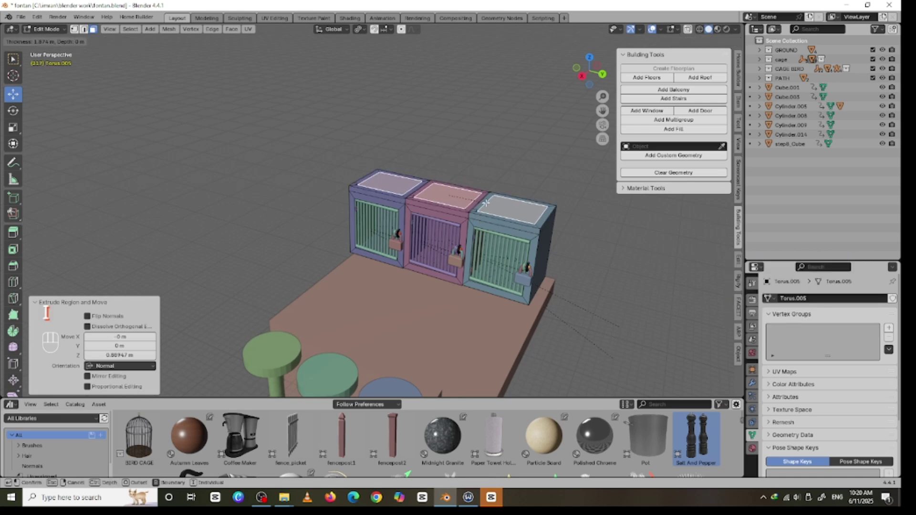
left_click(486, 203)
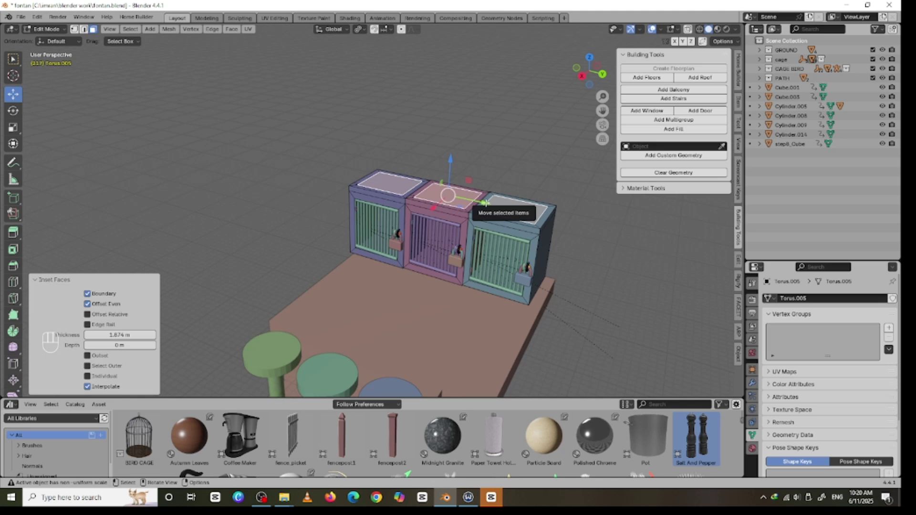
key("e")
left_click(487, 209)
left_click(538, 155)
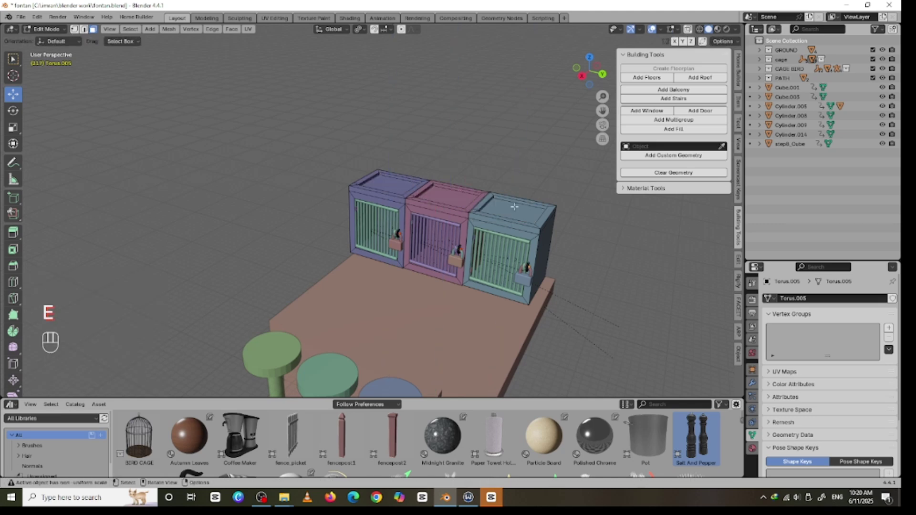
- Return the three cages to Object Mode and save the file
middle_click_drag(515, 207, 548, 230)
key("Tab")
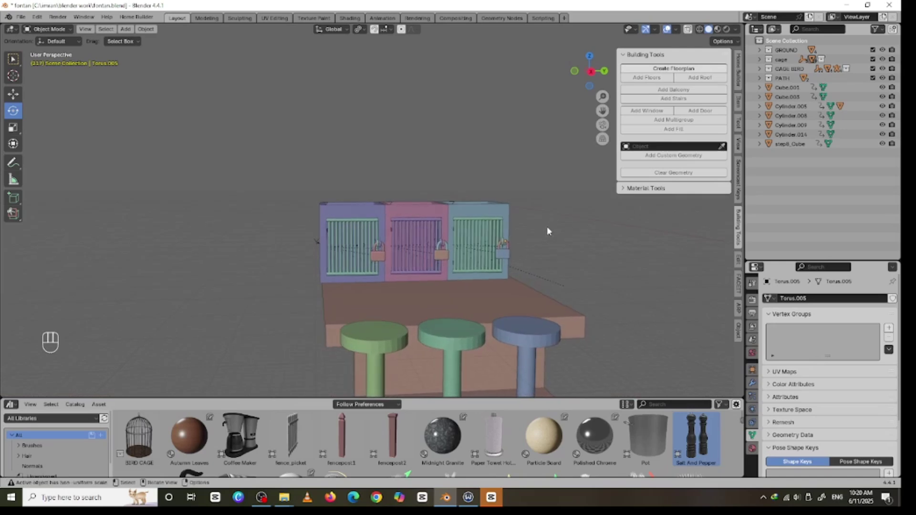
key("ctrl+s")
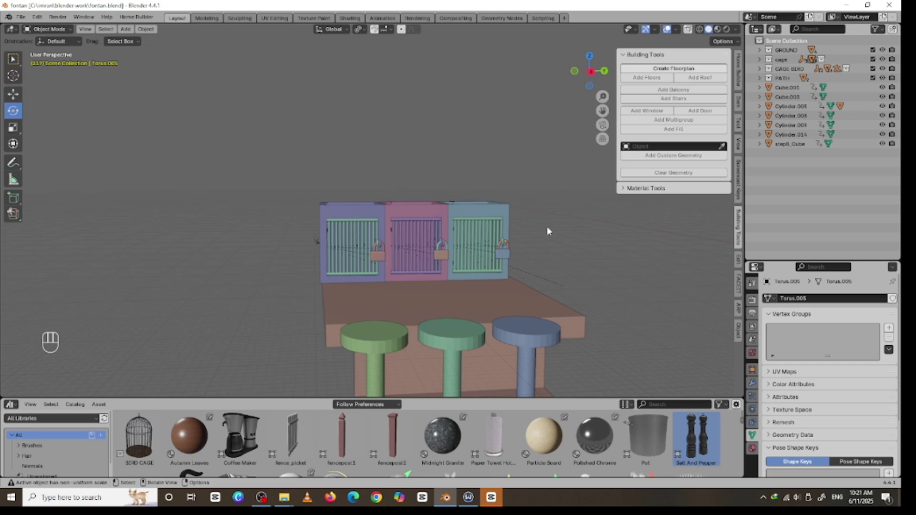
key("n")
scroll(709, 115, "down", 5)
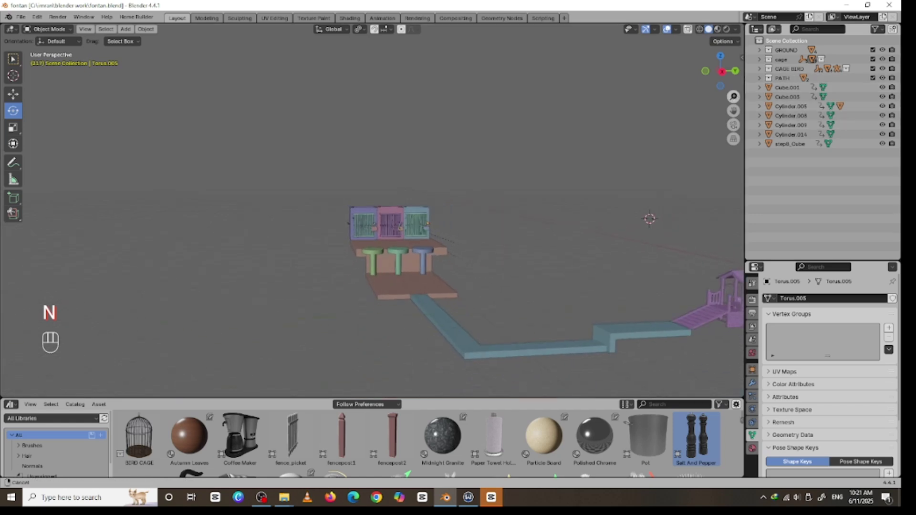
middle_click_drag(619, 162, 320, 196)
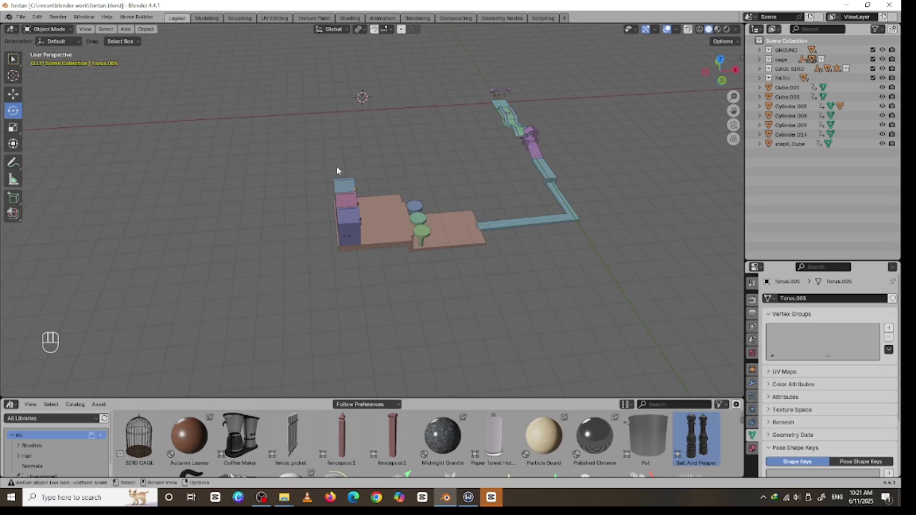